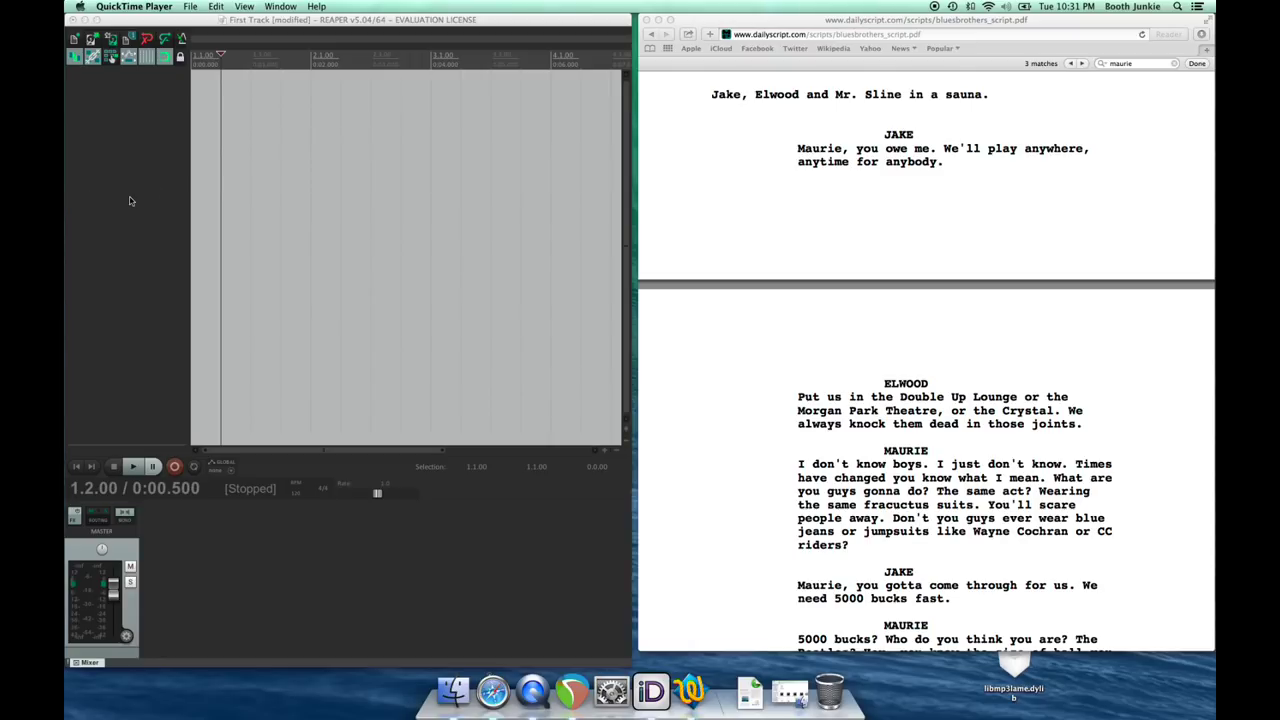
Add a new track armed for recording and enlarge its height to show the input controls
{"action": "left_click", "coordinate": [118, 124]}
{"action": "left_click", "coordinate": [233, 6]}
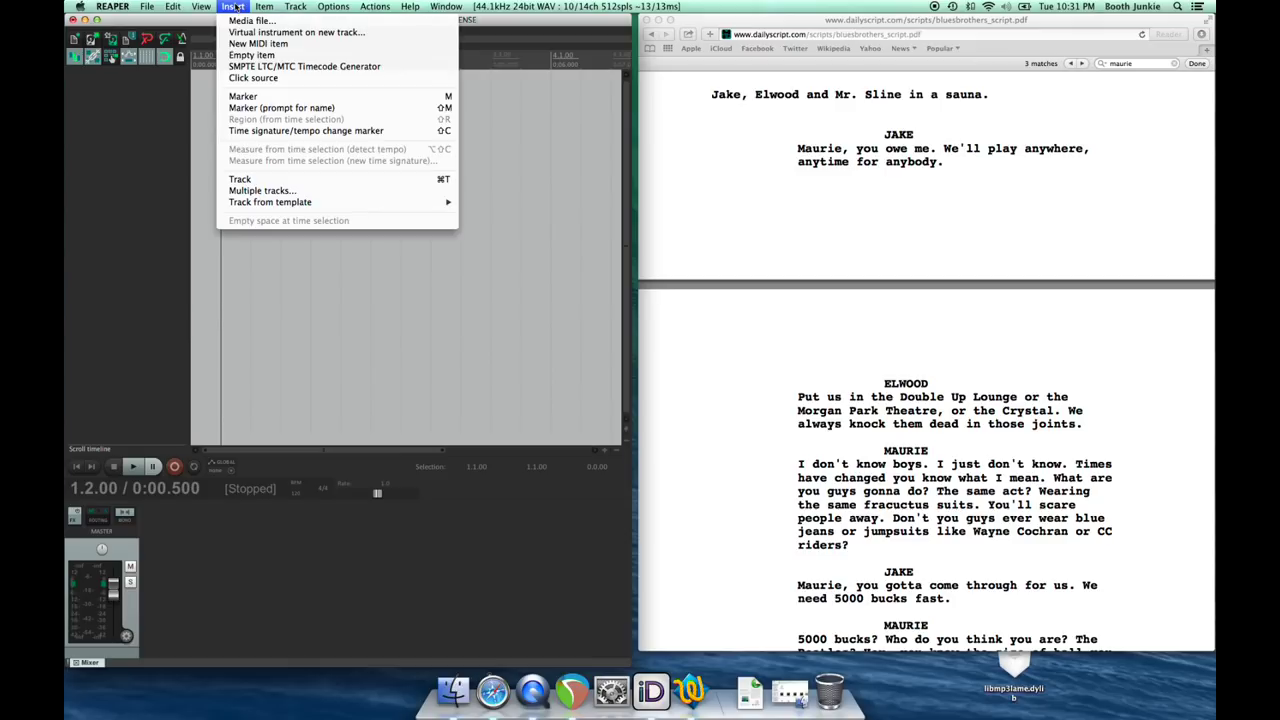
{"action": "left_click", "coordinate": [229, 179]}
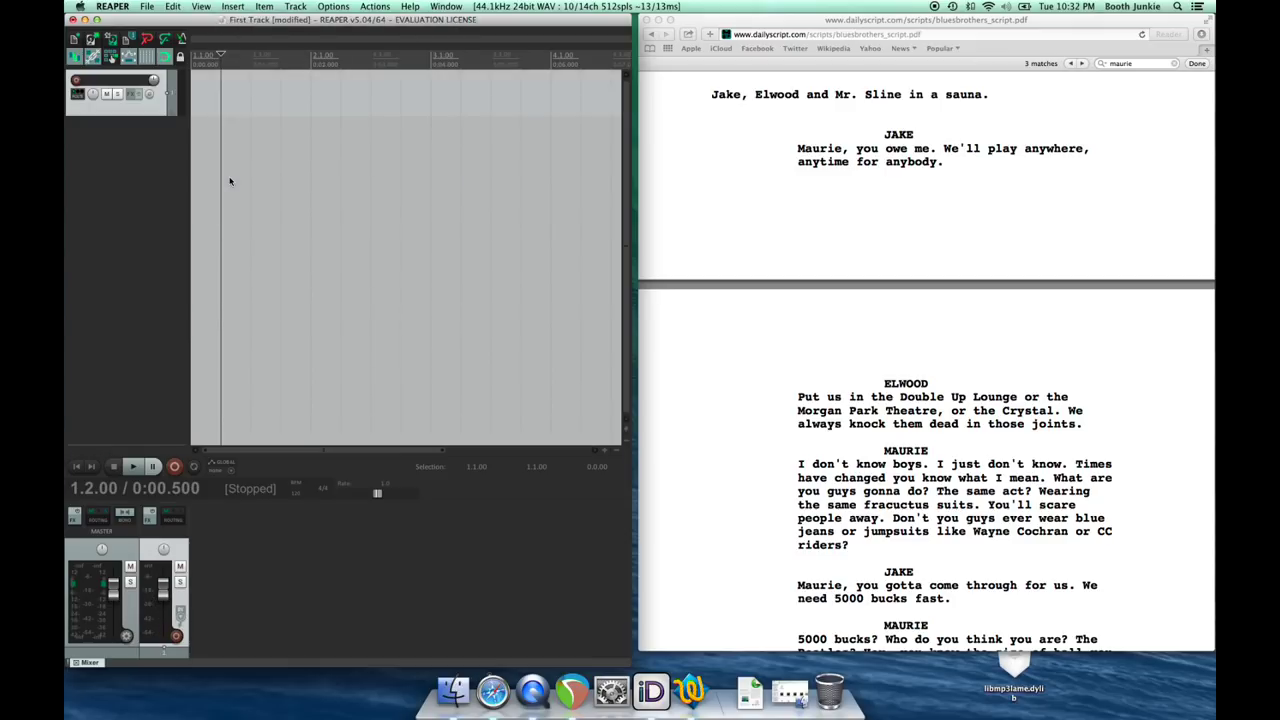
{"action": "left_click", "coordinate": [100, 119]}
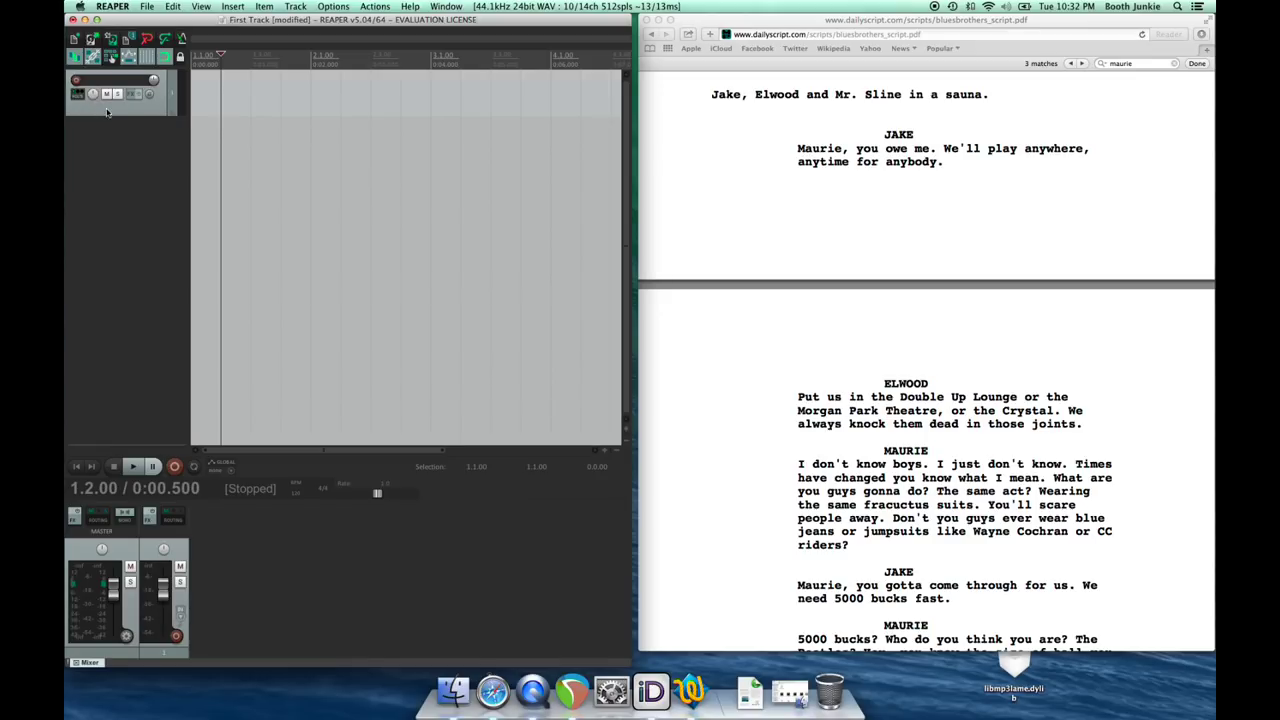
{"action": "left_click_drag", "start_coordinate": [105, 118], "coordinate": [94, 196]}
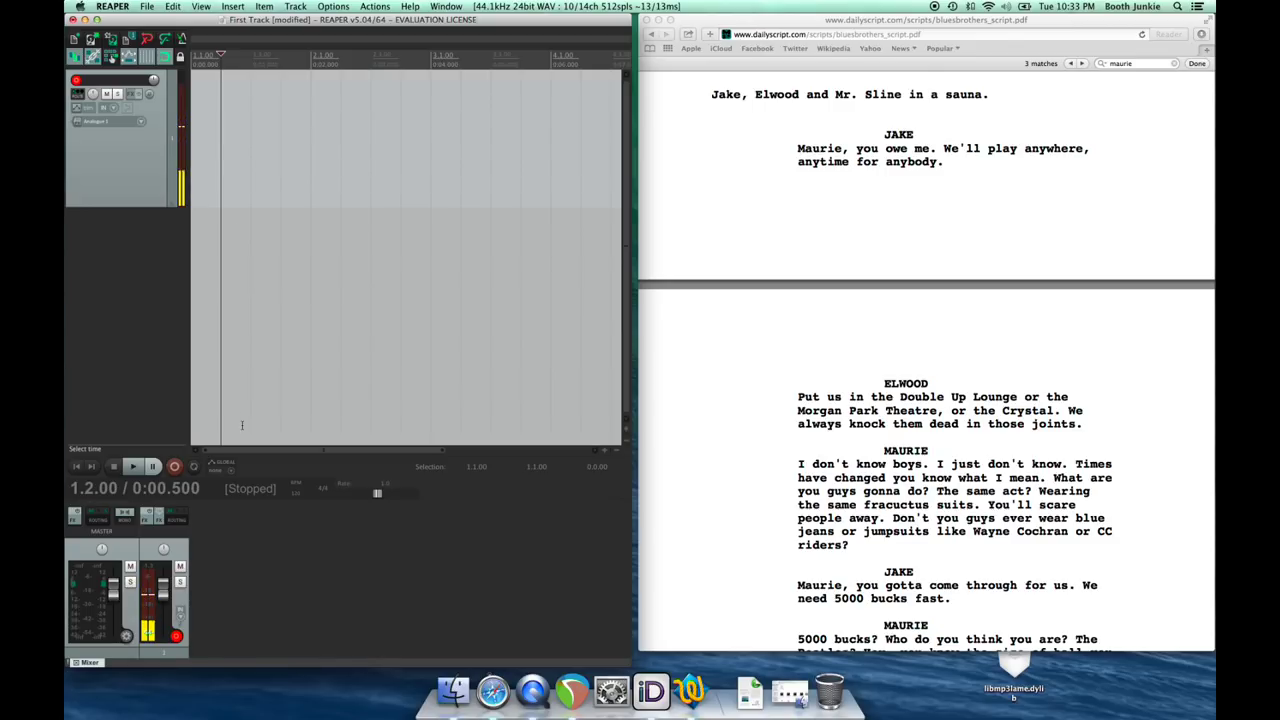
Record a voice take while following the sauna scene in the script, stop at its end and save the recorded file
{"action": "left_click", "coordinate": [175, 468]}
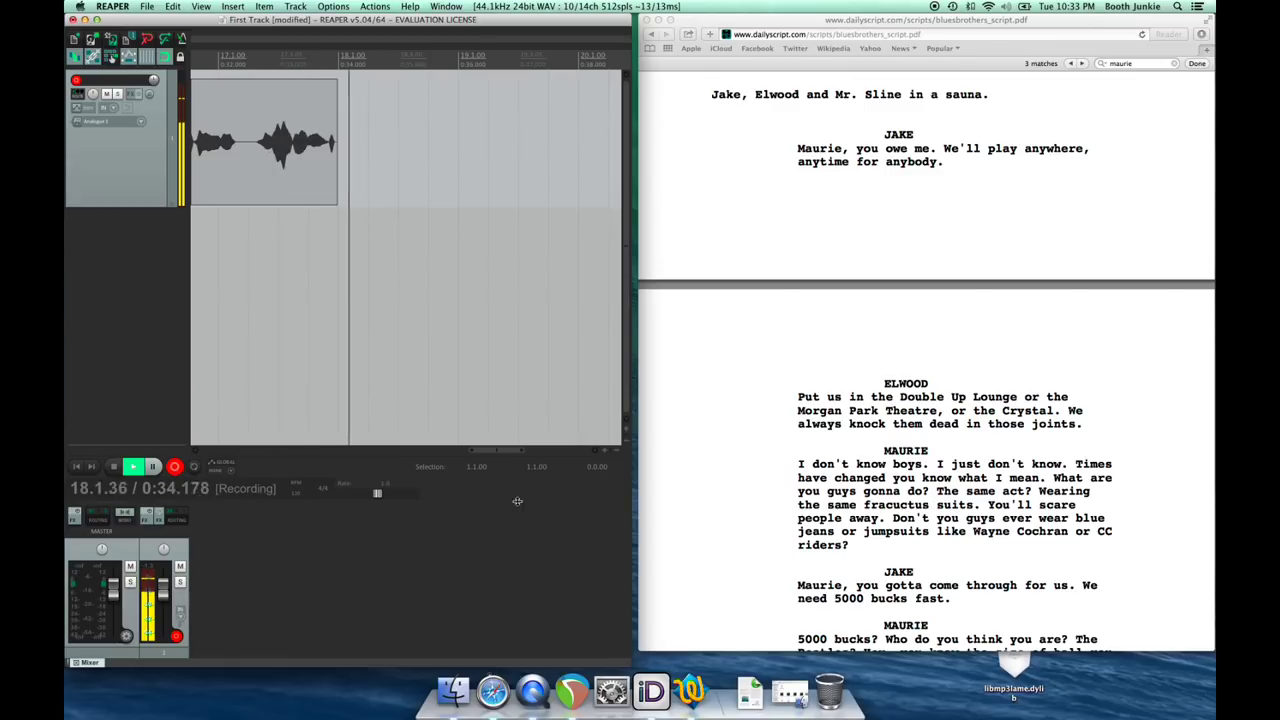
{"action": "scroll", "coordinate": [718, 479], "scroll_direction": "down", "scroll_amount": 5}
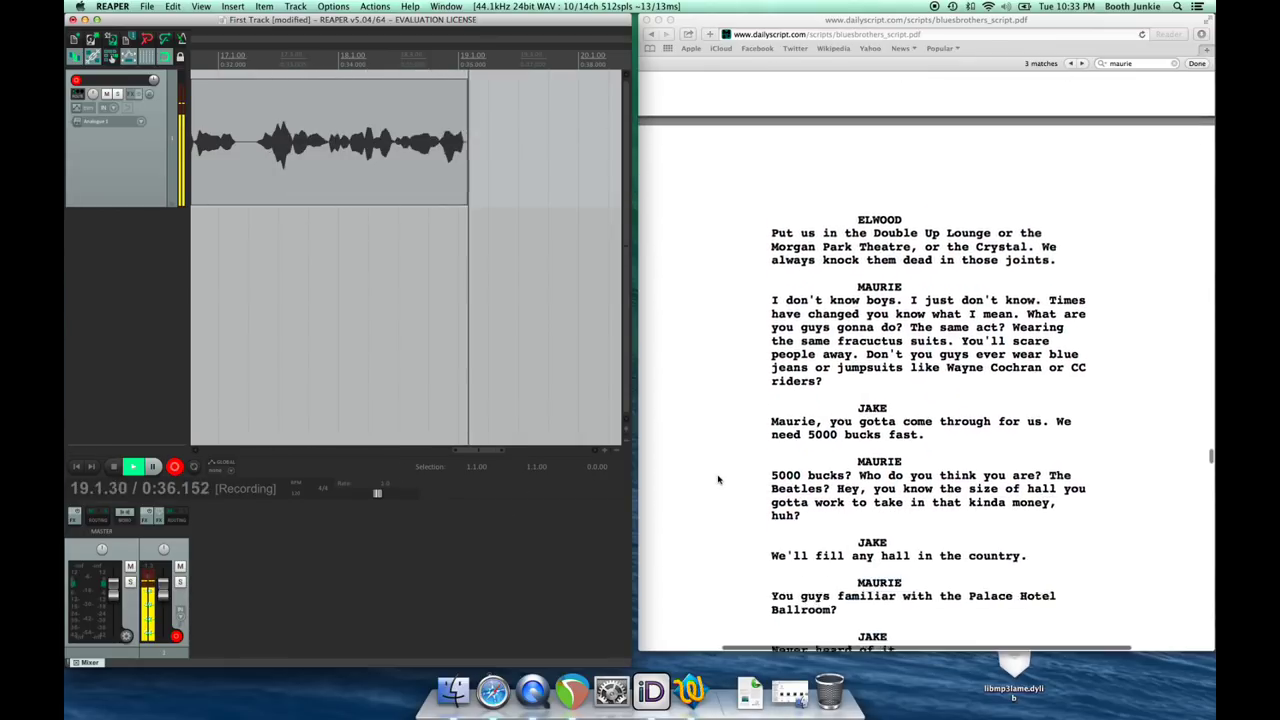
{"action": "scroll", "coordinate": [718, 479], "scroll_direction": "down", "scroll_amount": 3}
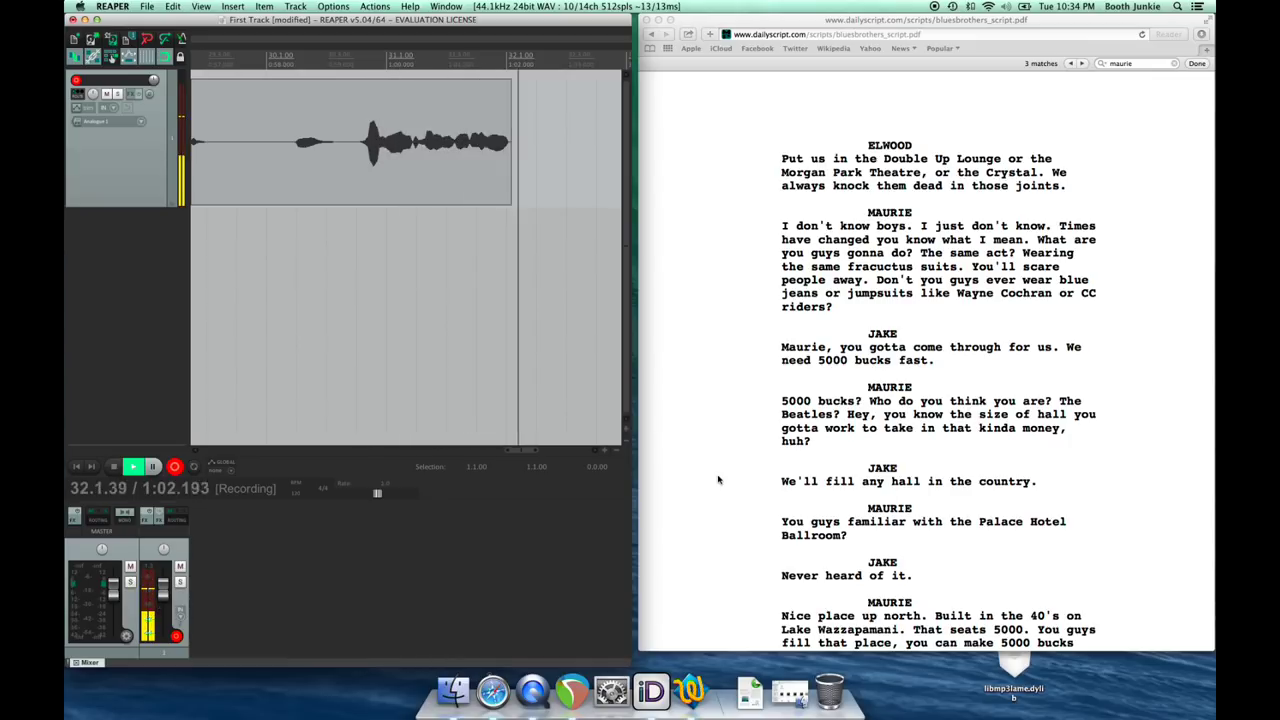
{"action": "scroll", "coordinate": [717, 480], "scroll_direction": "down", "scroll_amount": 3}
{"action": "scroll", "coordinate": [717, 480], "scroll_direction": "down", "scroll_amount": 5}
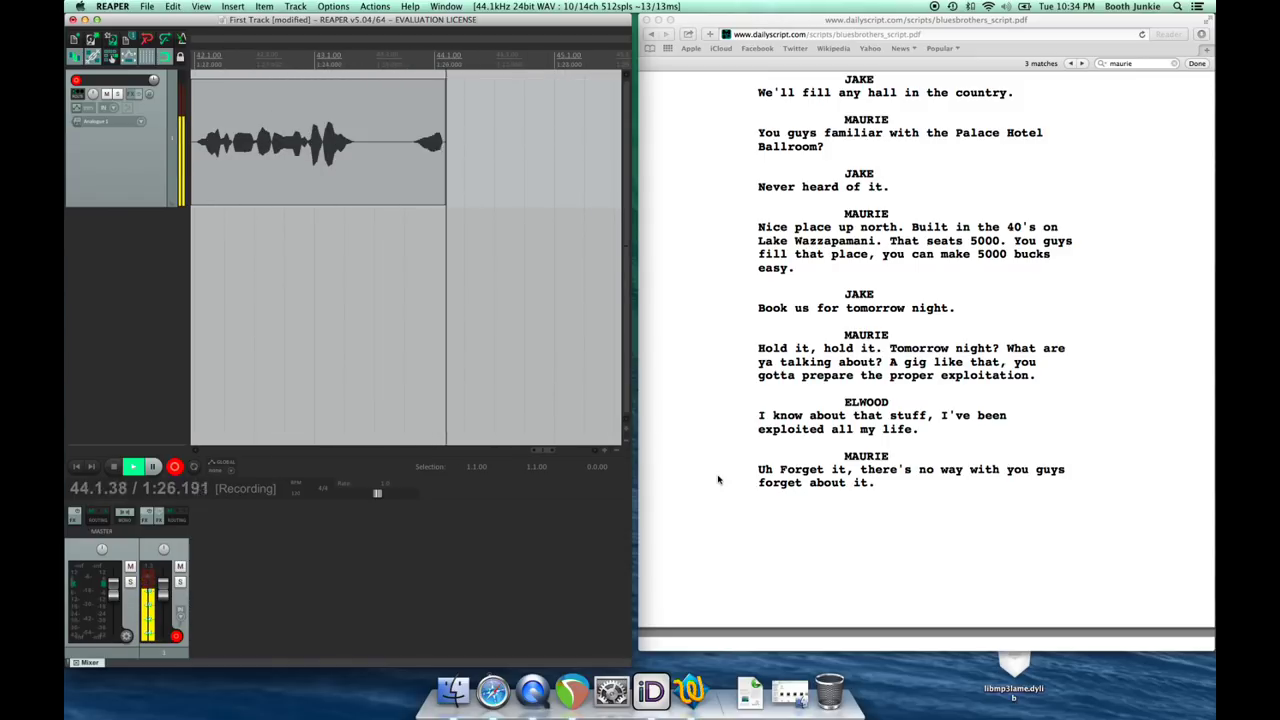
{"action": "scroll", "coordinate": [717, 480], "scroll_direction": "down", "scroll_amount": 5}
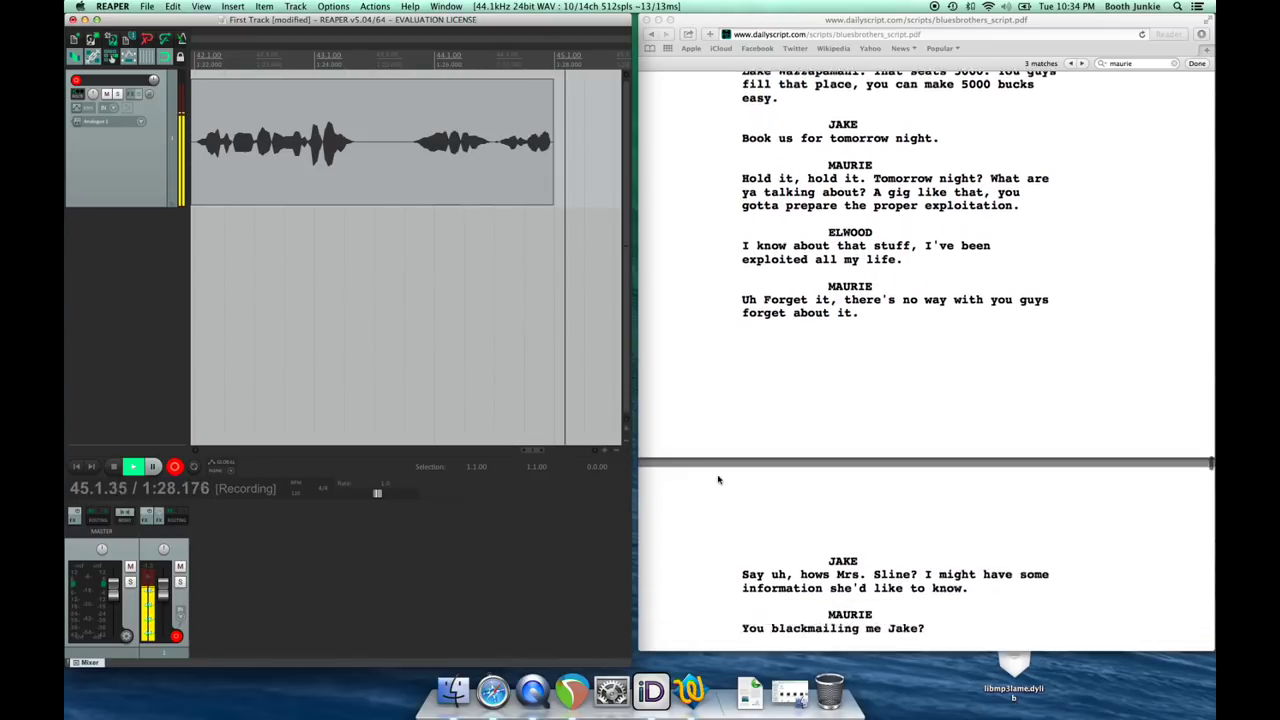
{"action": "scroll", "coordinate": [717, 480], "scroll_direction": "down", "scroll_amount": 1}
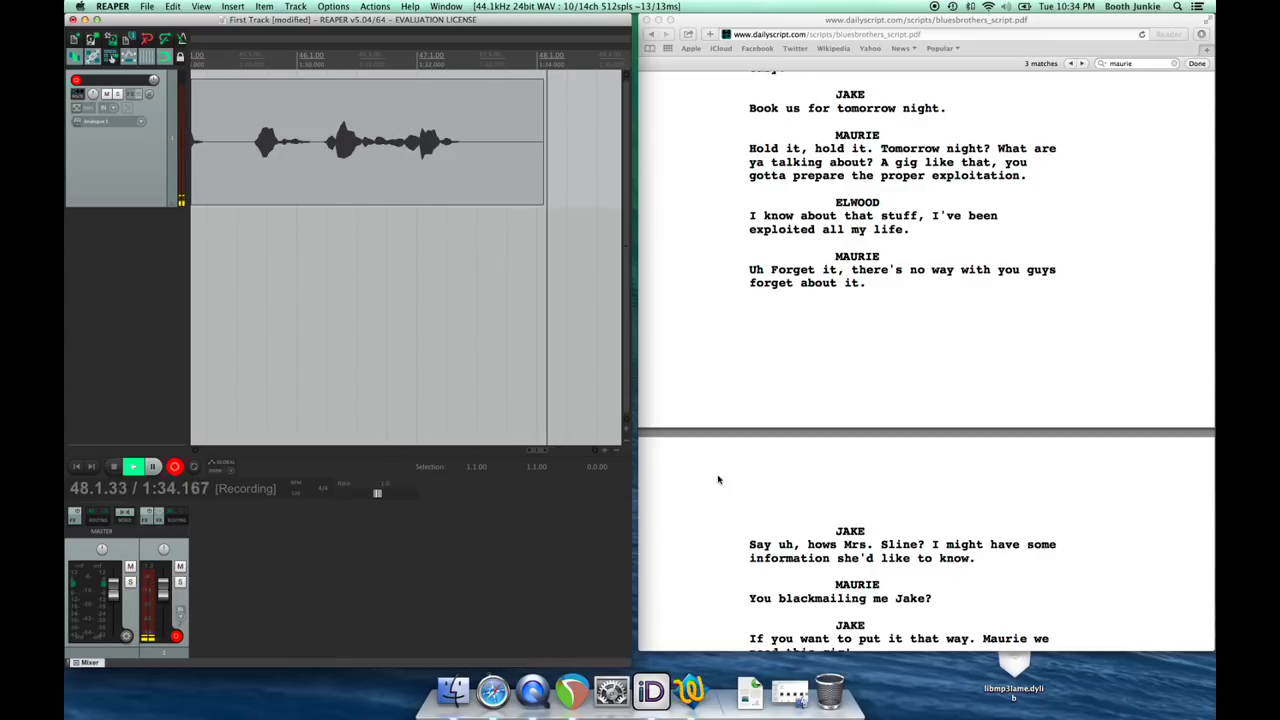
{"action": "scroll", "coordinate": [745, 342], "scroll_direction": "down", "scroll_amount": 2}
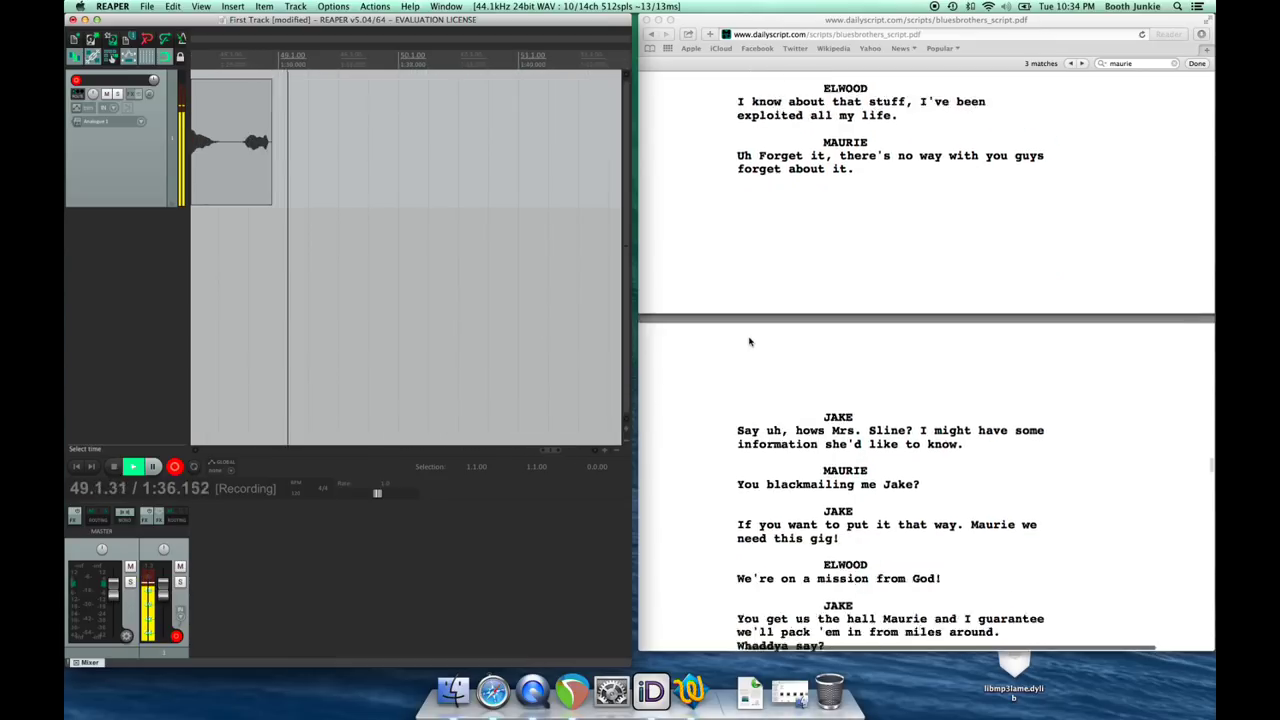
{"action": "scroll", "coordinate": [749, 341], "scroll_direction": "down", "scroll_amount": 5}
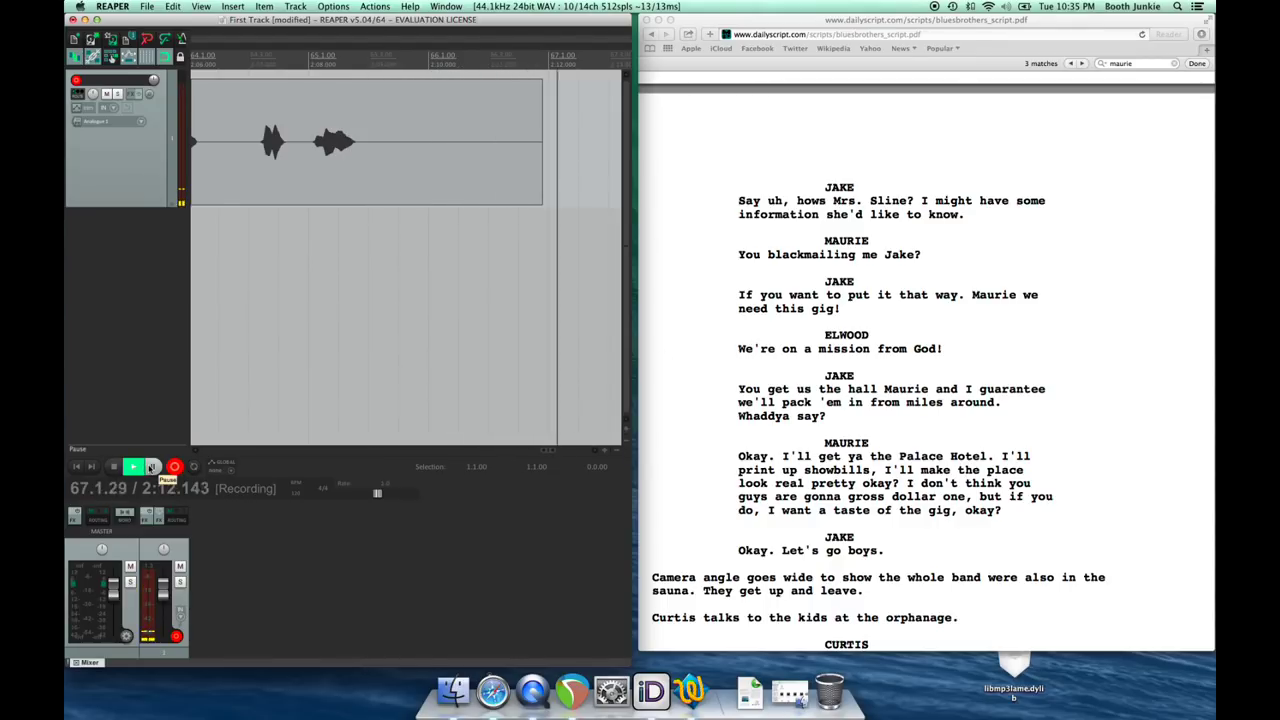
{"action": "left_click", "coordinate": [152, 467]}
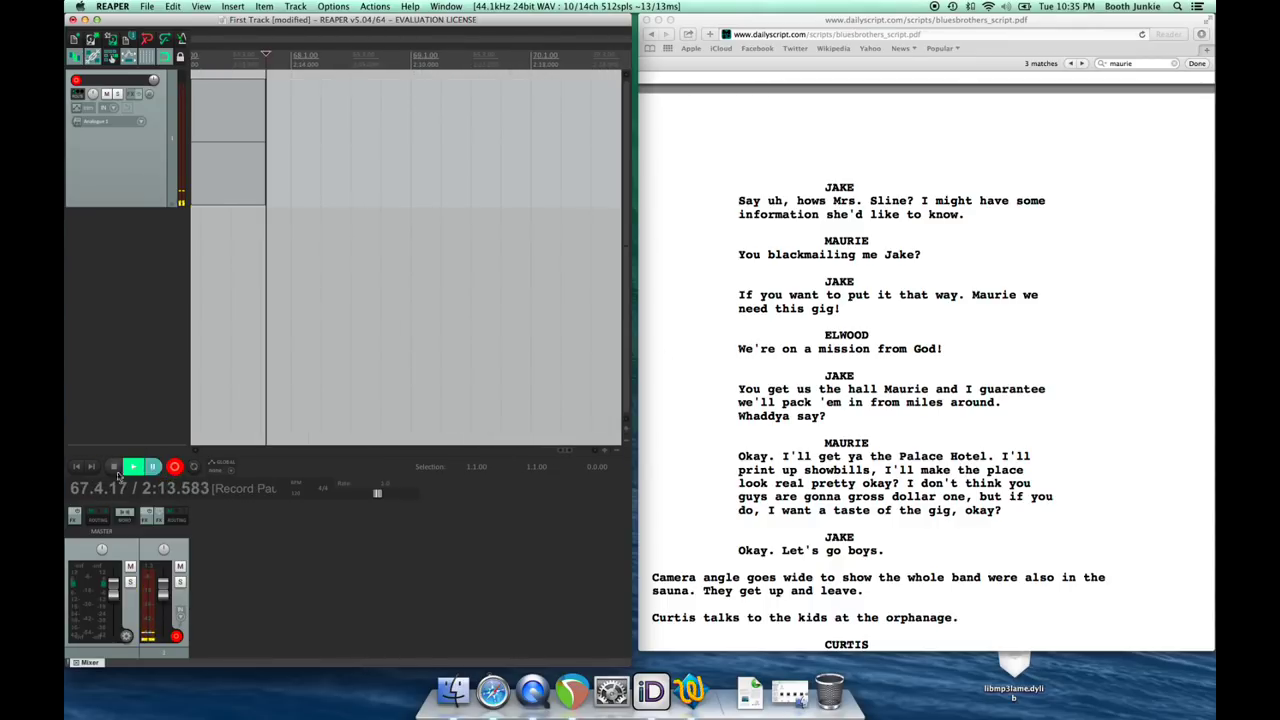
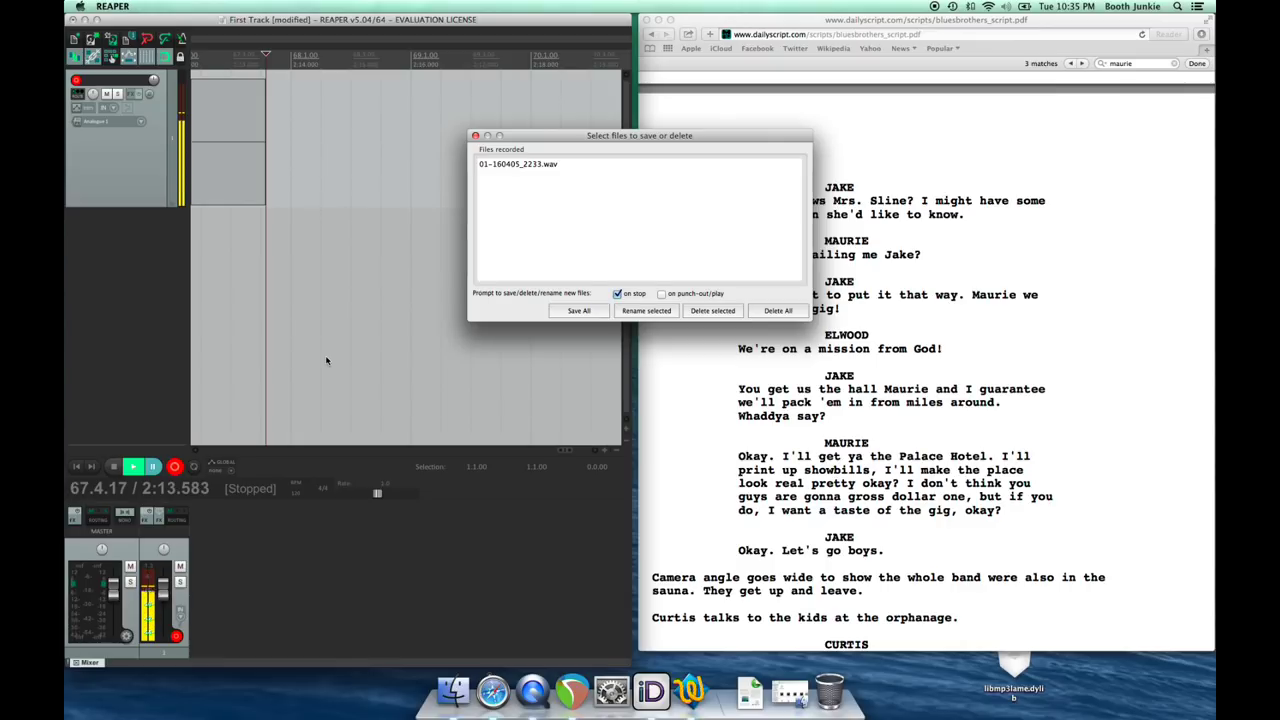
{"action": "left_click", "coordinate": [578, 311]}
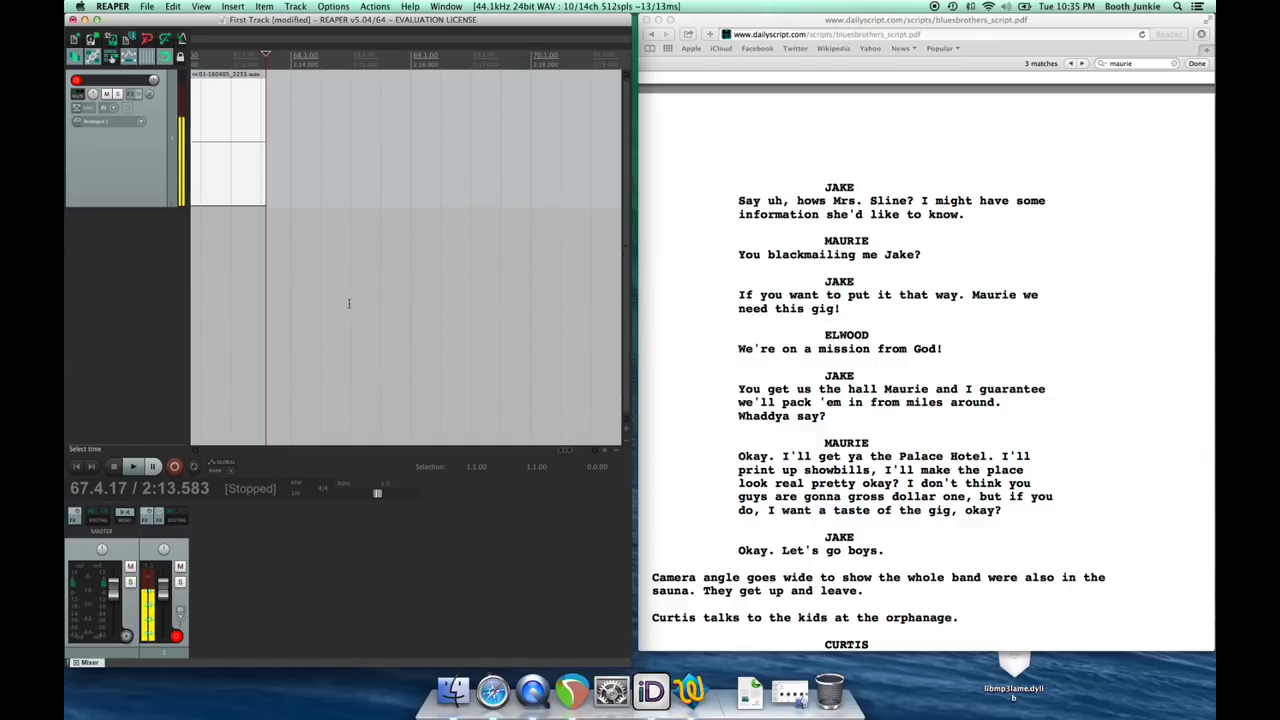
Widen the project window across the full width of the screen to give the recorded waveform more room
{"action": "scroll", "coordinate": [349, 303], "scroll_direction": "down", "scroll_amount": 5}
{"action": "scroll", "coordinate": [349, 303], "scroll_direction": "up", "scroll_amount": 2}
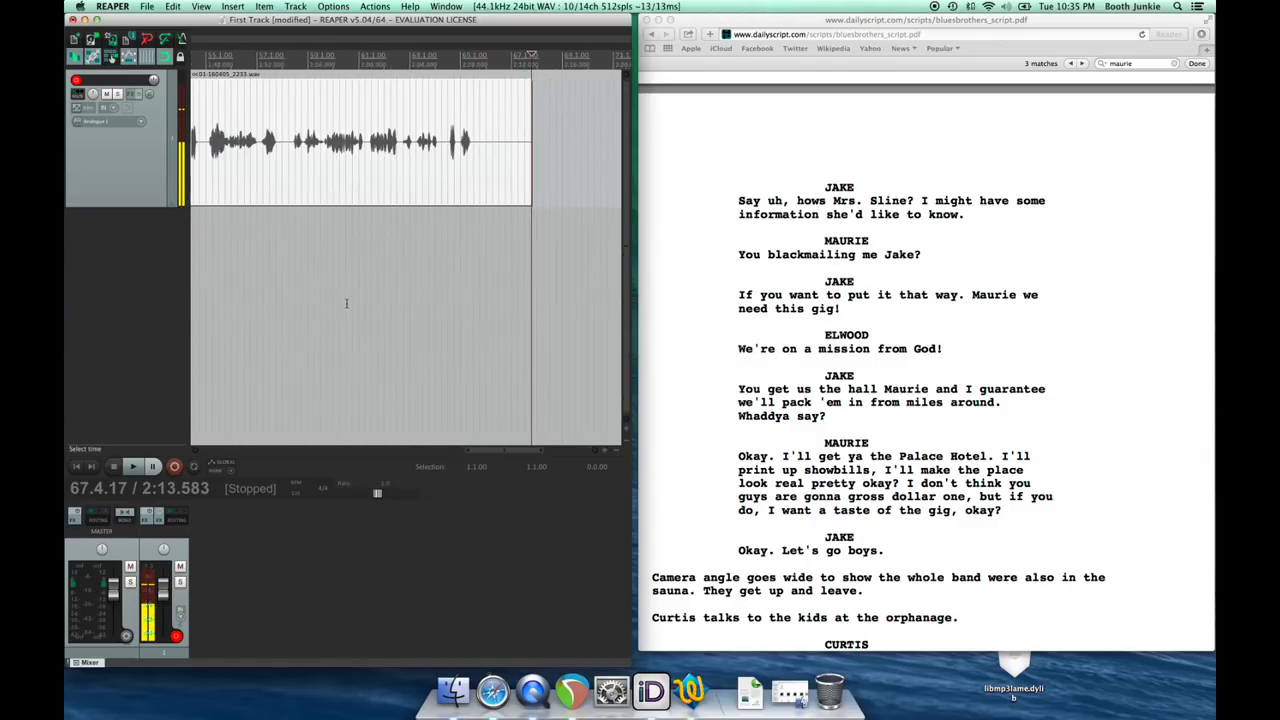
{"action": "scroll", "coordinate": [346, 303], "scroll_direction": "down", "scroll_amount": 3}
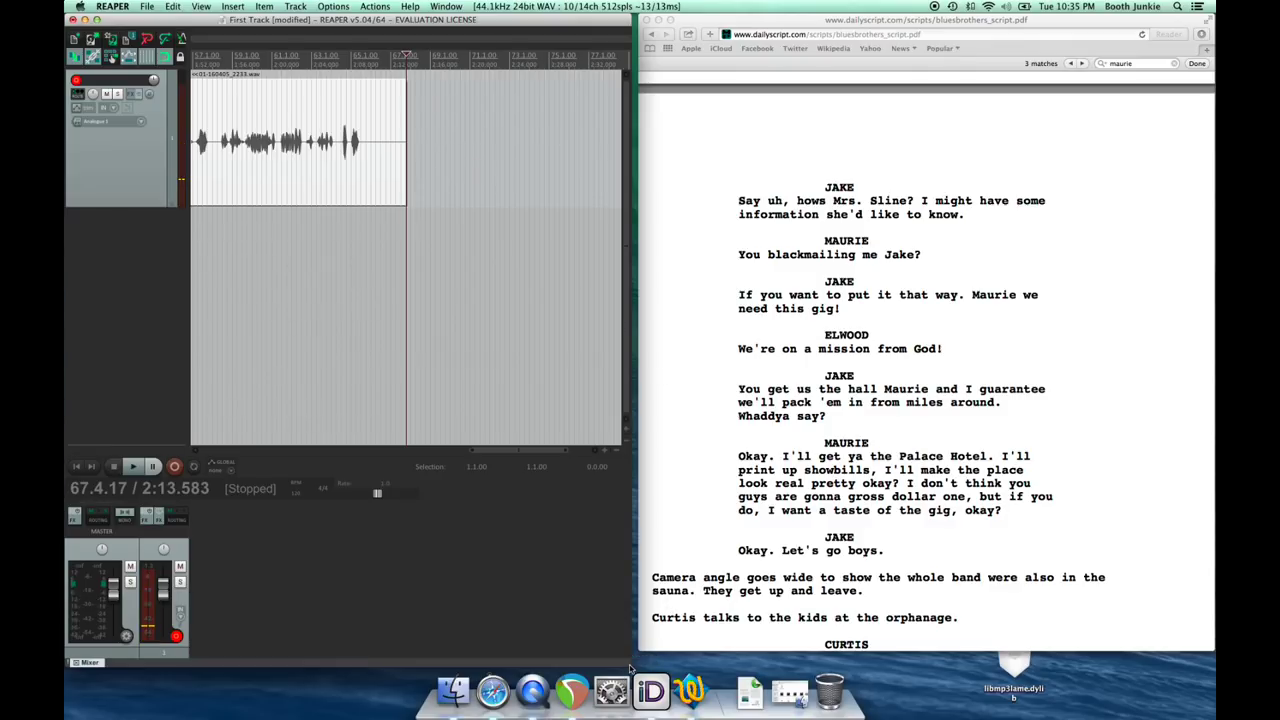
{"action": "left_click_drag", "start_coordinate": [632, 662], "coordinate": [1212, 668]}
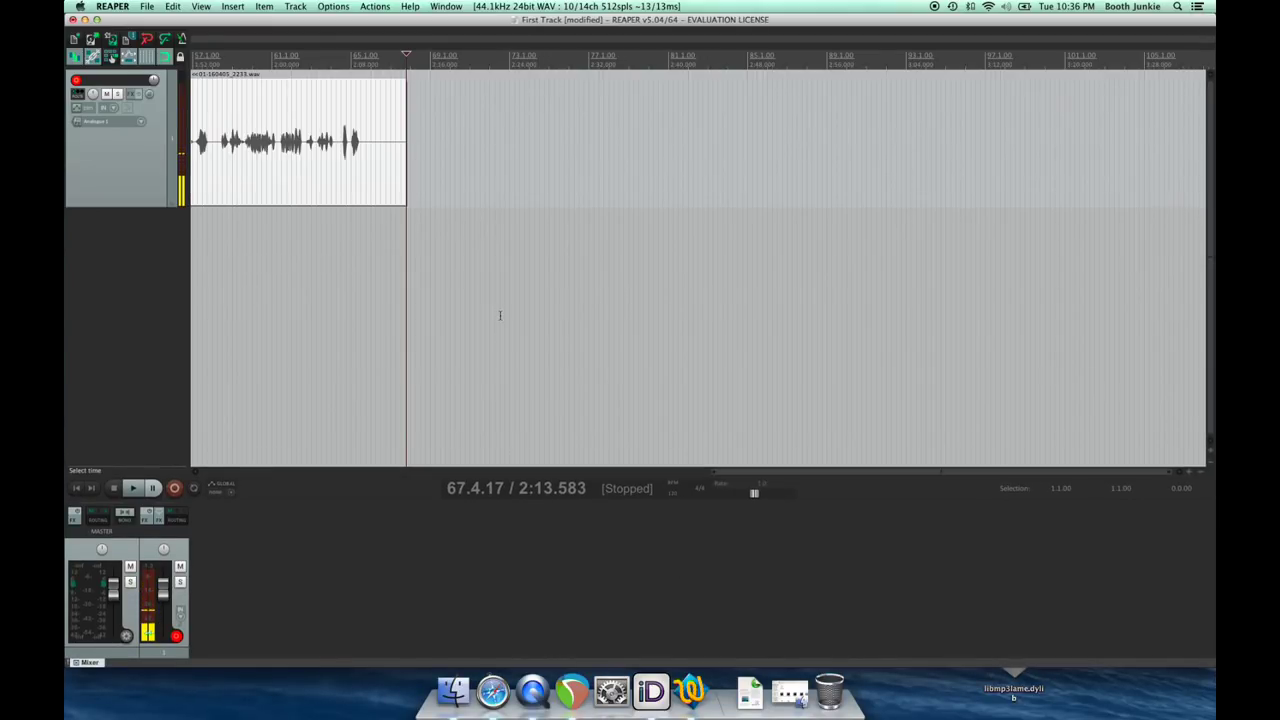
Play back the recorded take from its start and from the pause before the main dialogue
{"action": "scroll", "coordinate": [500, 315], "scroll_direction": "left", "scroll_amount": 8}
{"action": "scroll", "coordinate": [500, 315], "scroll_direction": "right", "scroll_amount": 3}
{"action": "scroll", "coordinate": [500, 315], "scroll_direction": "left", "scroll_amount": 4}
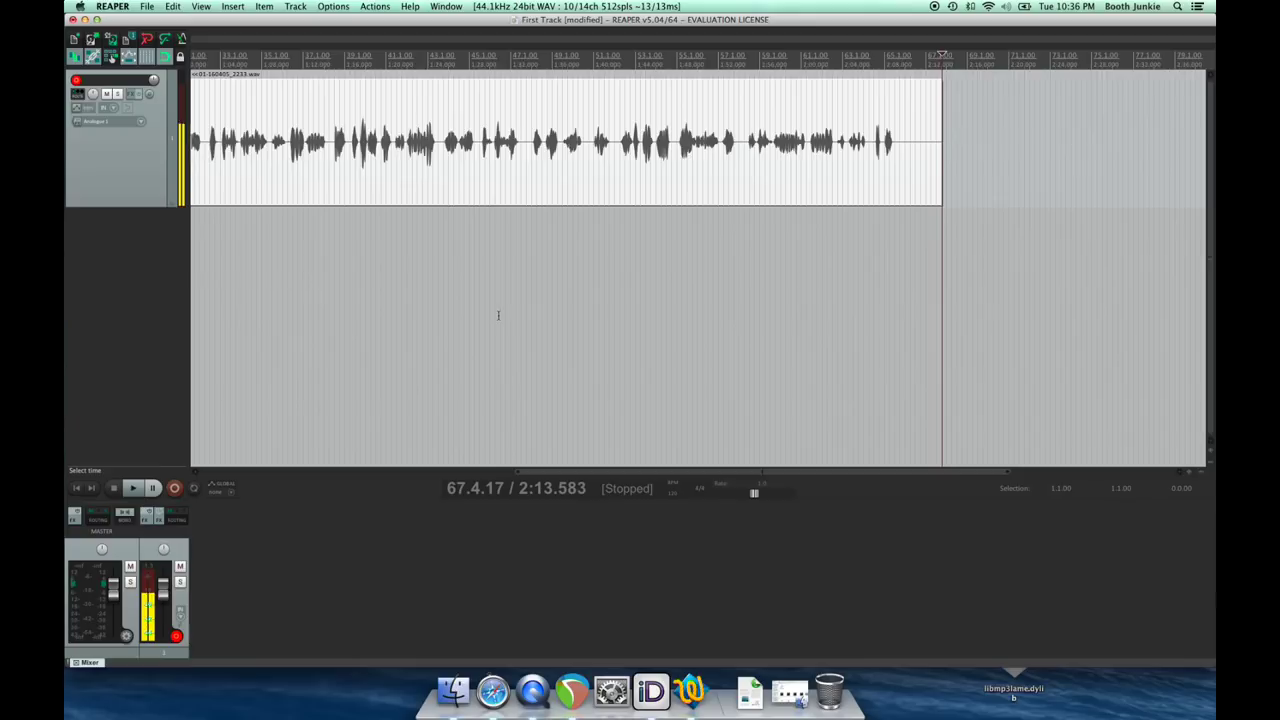
{"action": "scroll", "coordinate": [498, 315], "scroll_direction": "left", "scroll_amount": 4}
{"action": "scroll", "coordinate": [498, 315], "scroll_direction": "right", "scroll_amount": 8}
{"action": "scroll", "coordinate": [498, 315], "scroll_direction": "left", "scroll_amount": 2}
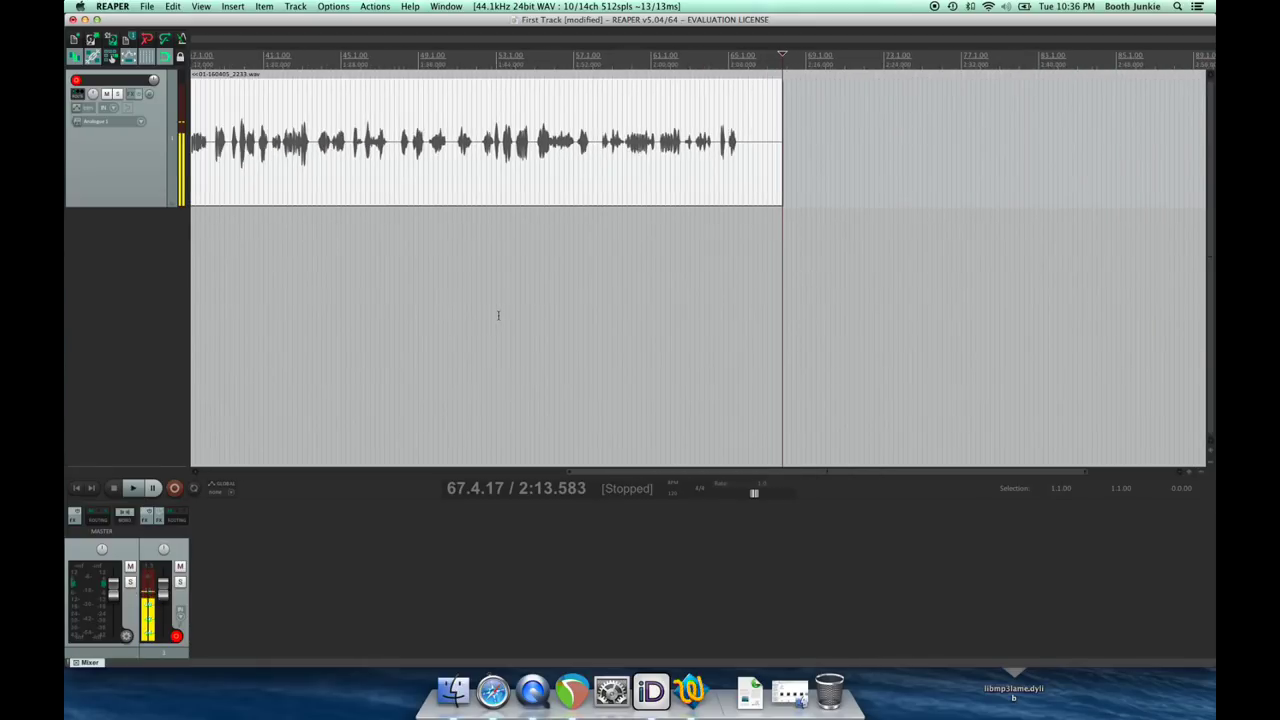
{"action": "scroll", "coordinate": [610, 232], "scroll_direction": "left", "scroll_amount": 10}
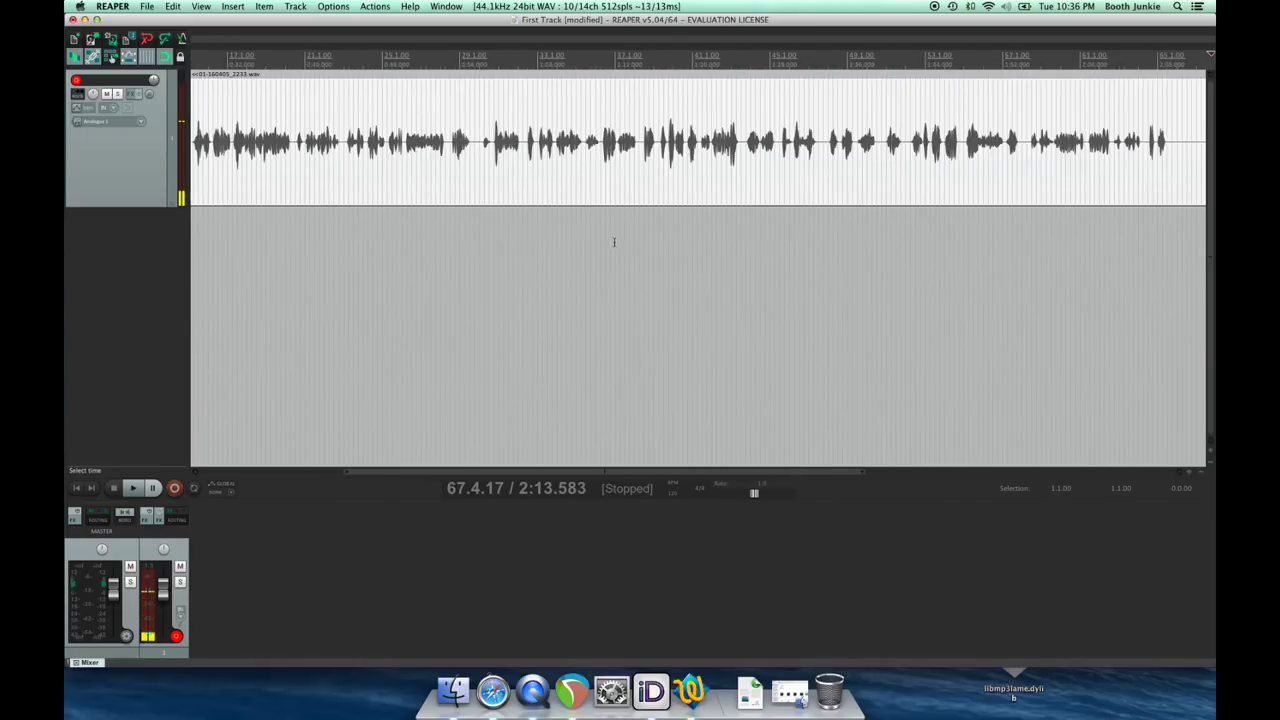
{"action": "left_click", "coordinate": [201, 57]}
{"action": "key", "text": "space"}
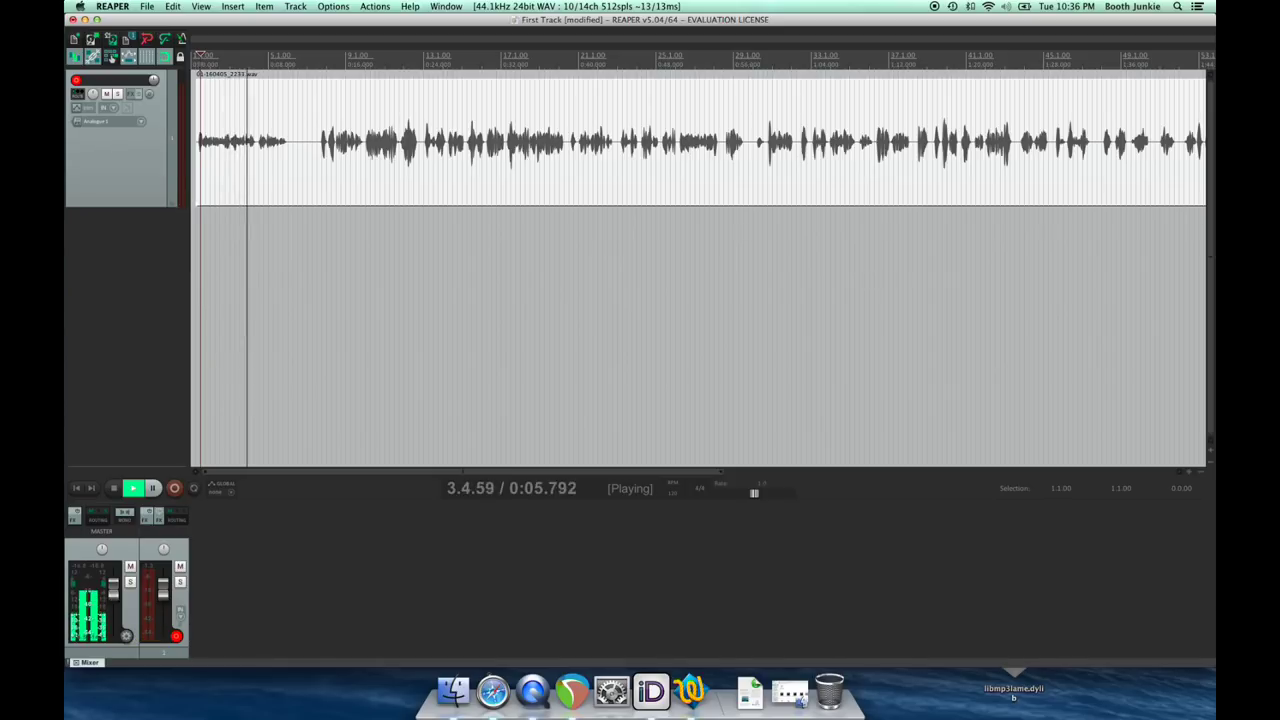
{"action": "left_click", "coordinate": [311, 60]}
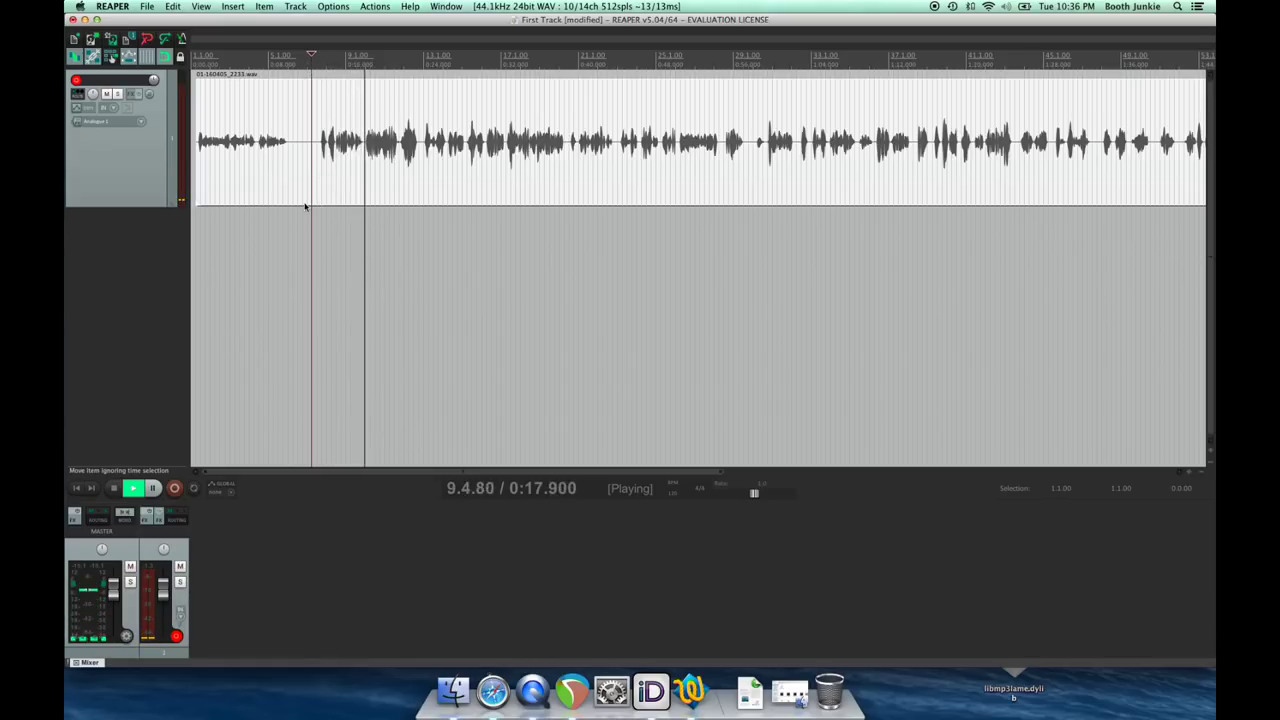
{"action": "scroll", "coordinate": [375, 178], "scroll_direction": "up", "scroll_amount": 2}
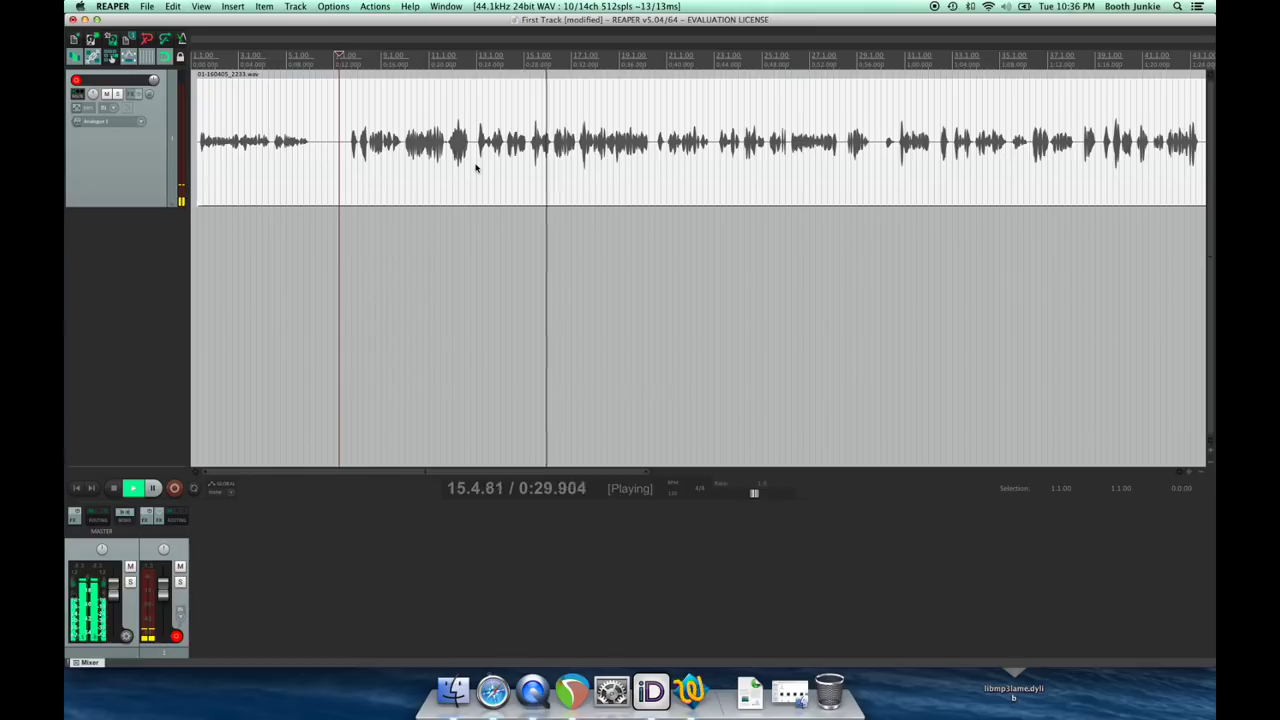
{"action": "key", "text": "space"}
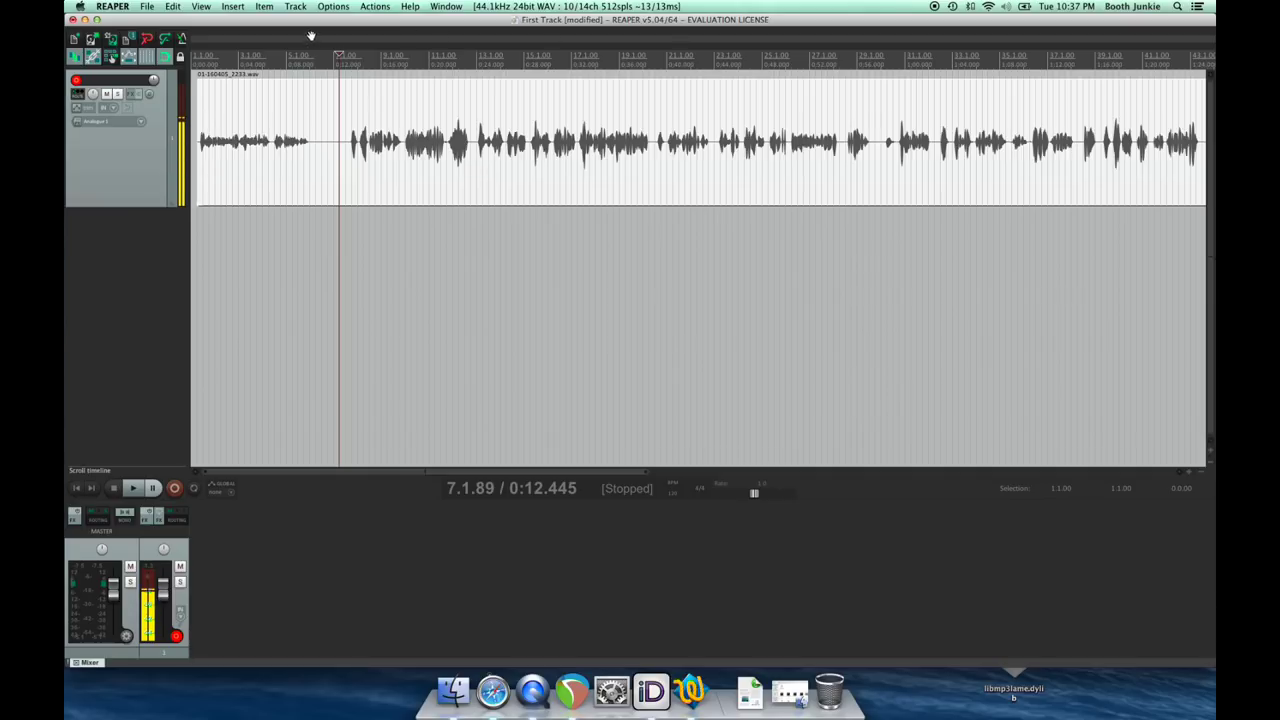
Check playback from about 0:13.3, where the main dialogue starts, and split the recorded item at that point
{"action": "mouse_move", "coordinate": [340, 55]}
{"action": "left_mouse_down"}
{"action": "mouse_move", "coordinate": [286, 46]}
{"action": "mouse_move", "coordinate": [369, 50]}
{"action": "mouse_move", "coordinate": [326, 54]}
{"action": "mouse_move", "coordinate": [350, 51]}
{"action": "left_mouse_up"}
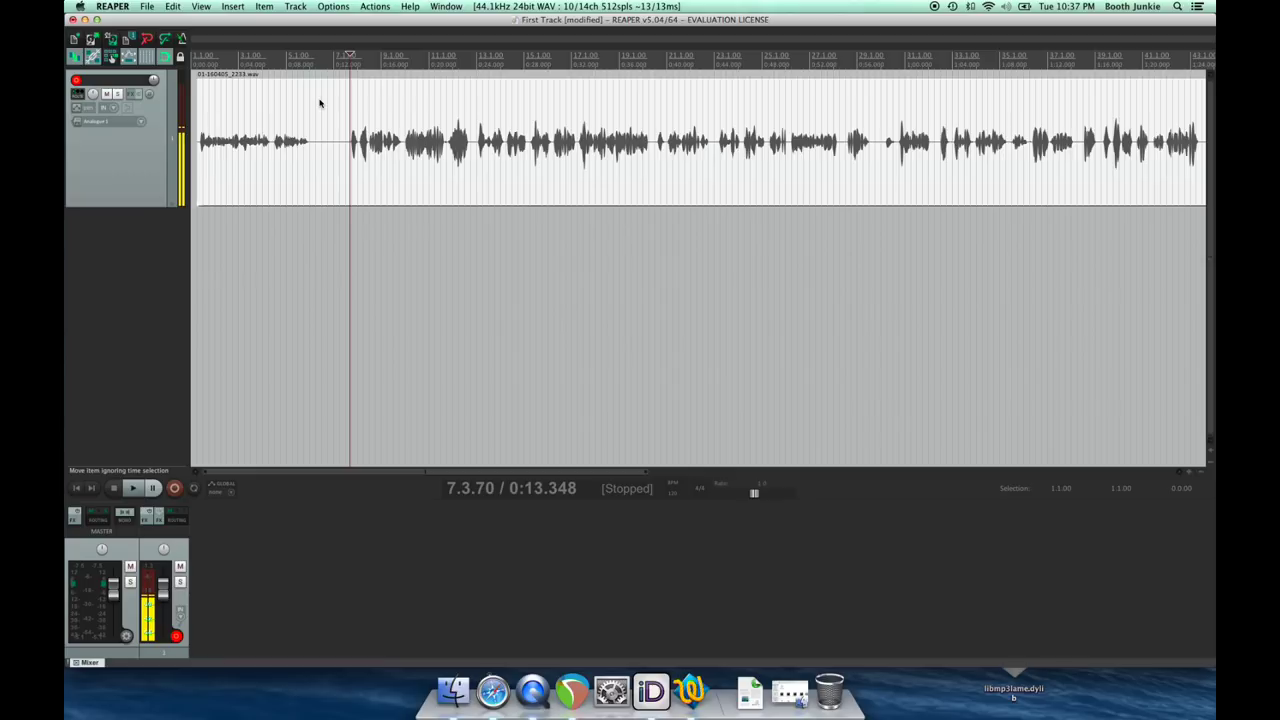
{"action": "key", "text": "space"}
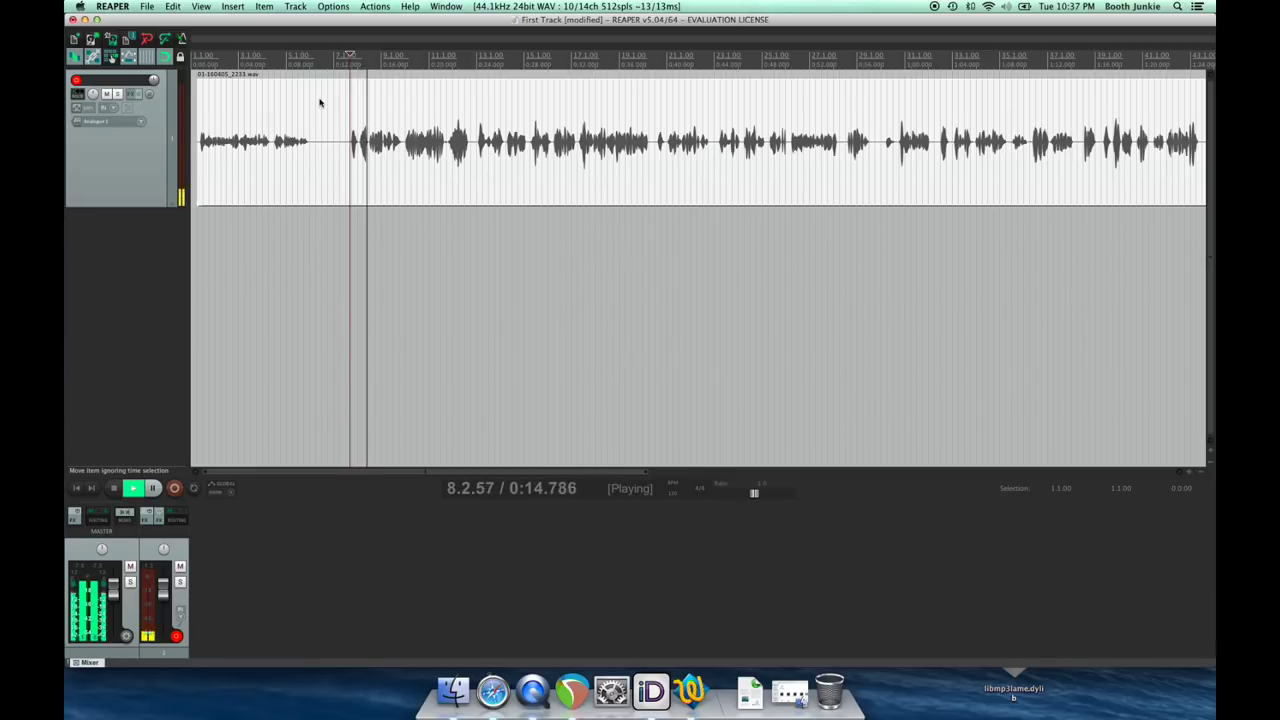
{"action": "key", "text": "space"}
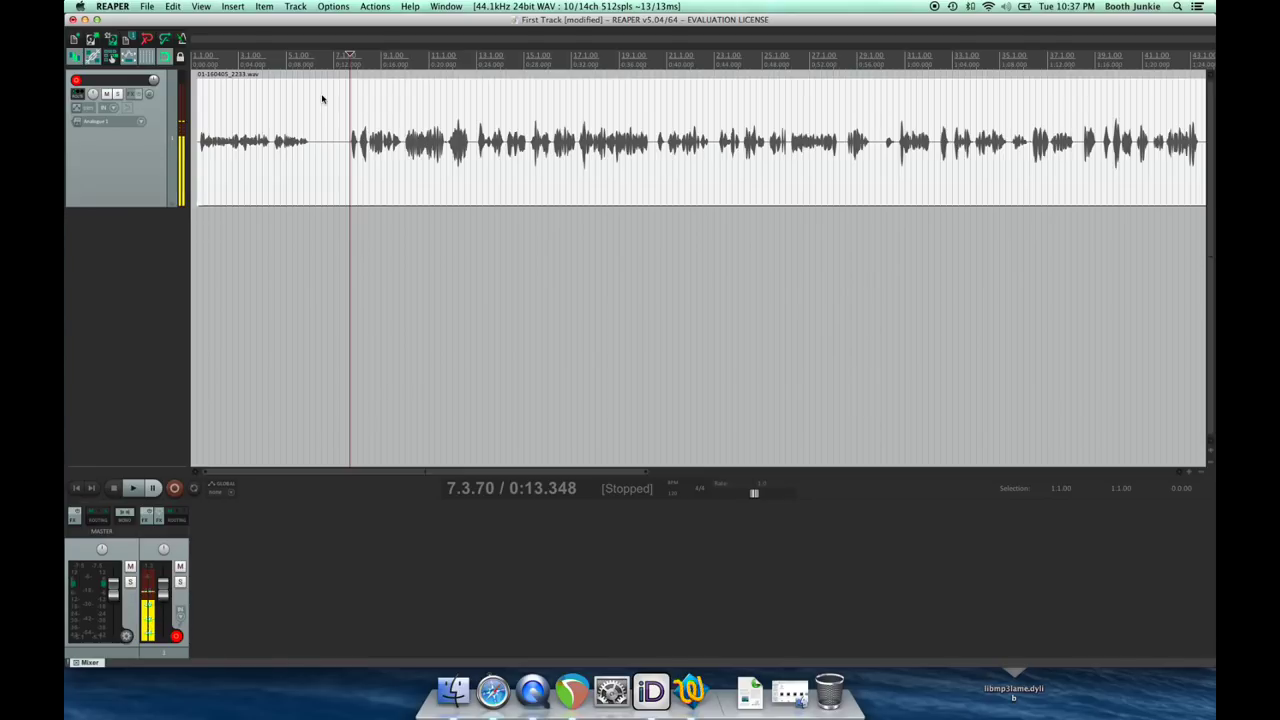
{"action": "key", "text": "s"}
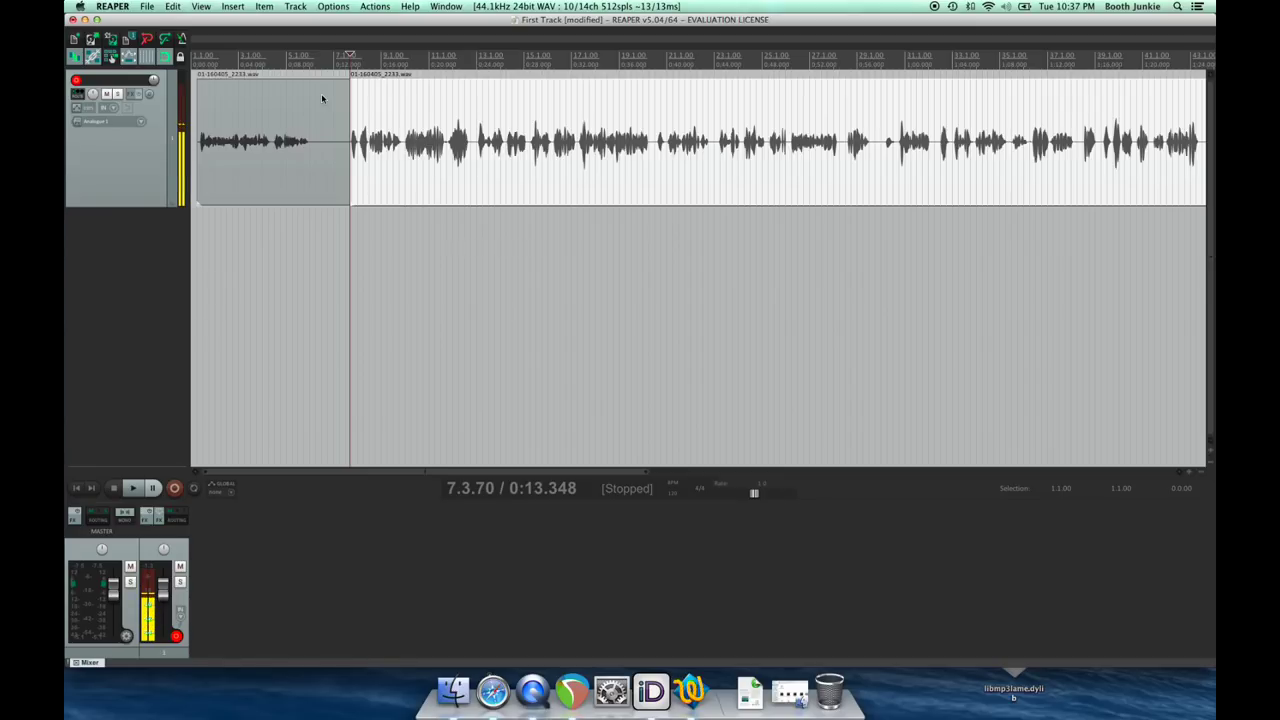
Move the two split items apart along the track, with the longer one starting at about 0:20
{"action": "left_click_drag", "start_coordinate": [437, 85], "coordinate": [534, 94]}
{"action": "left_click_drag", "start_coordinate": [290, 131], "coordinate": [320, 110]}
{"action": "mouse_move", "coordinate": [496, 112]}
{"action": "left_mouse_down"}
{"action": "mouse_move", "coordinate": [540, 108]}
{"action": "mouse_move", "coordinate": [487, 108]}
{"action": "left_mouse_up"}
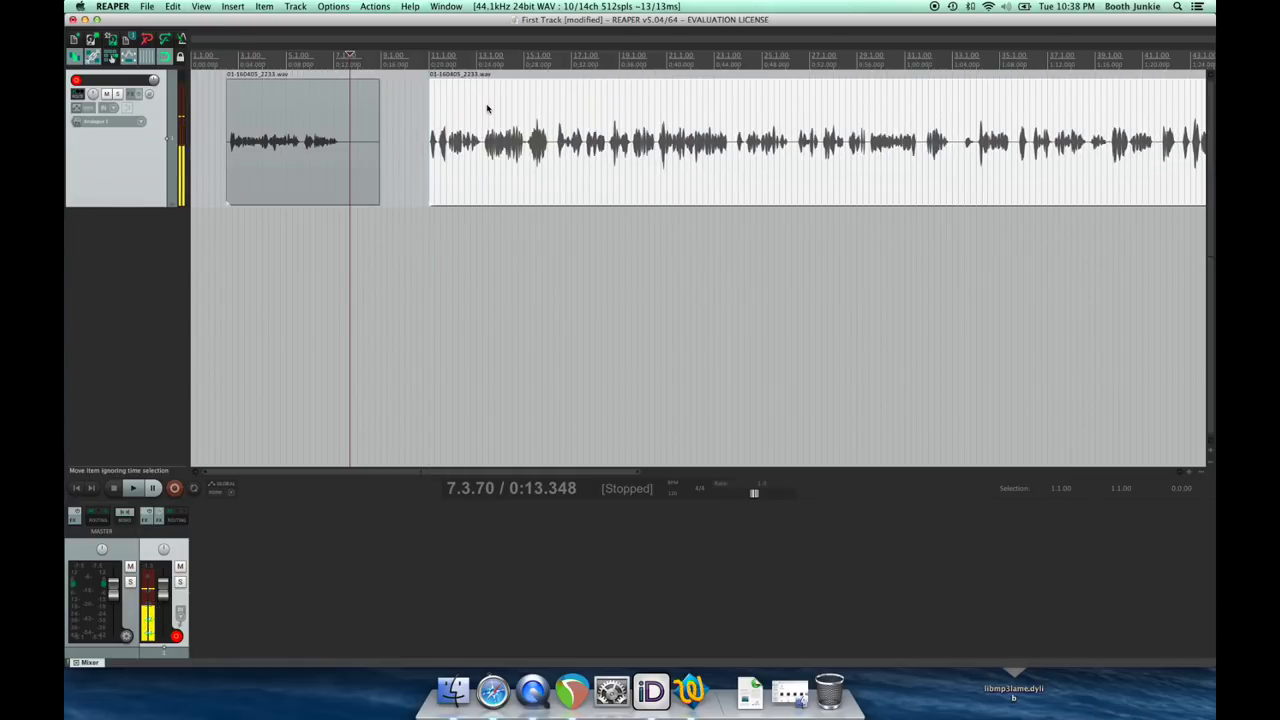
Play part of the short opening item and delete that item from the track
{"action": "left_click", "coordinate": [329, 106]}
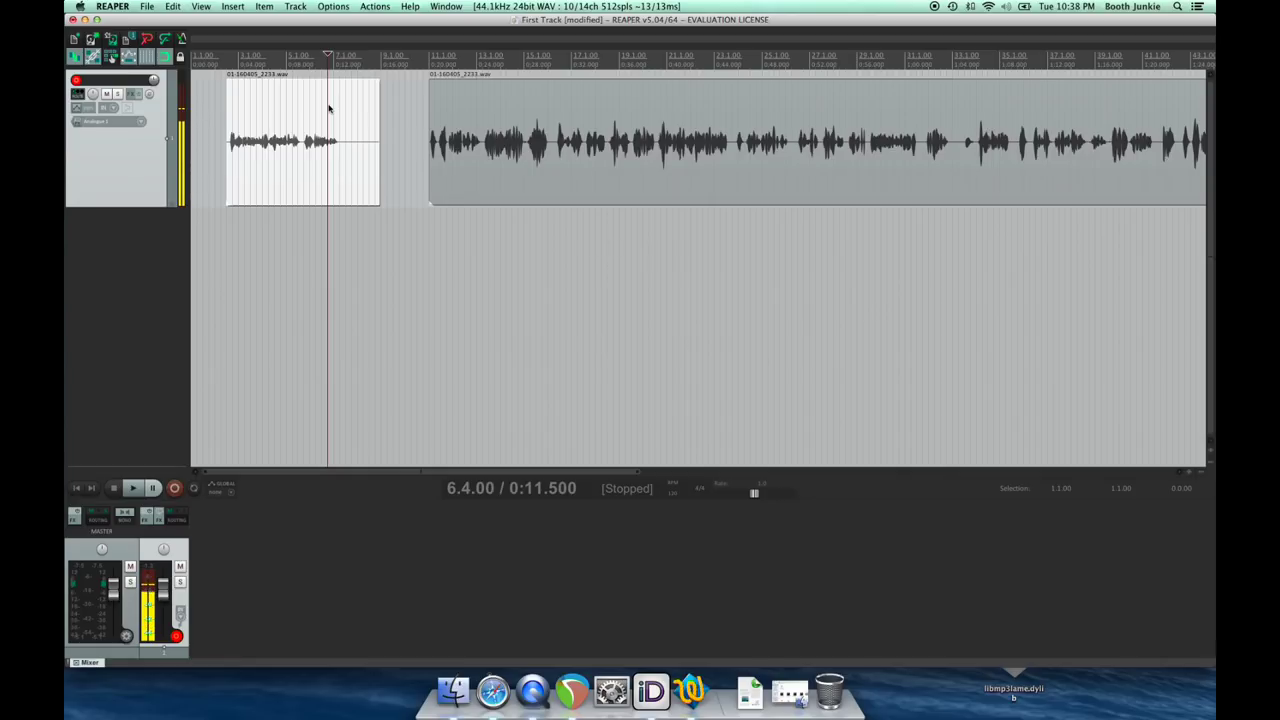
{"action": "left_click", "coordinate": [275, 300]}
{"action": "key", "text": "space"}
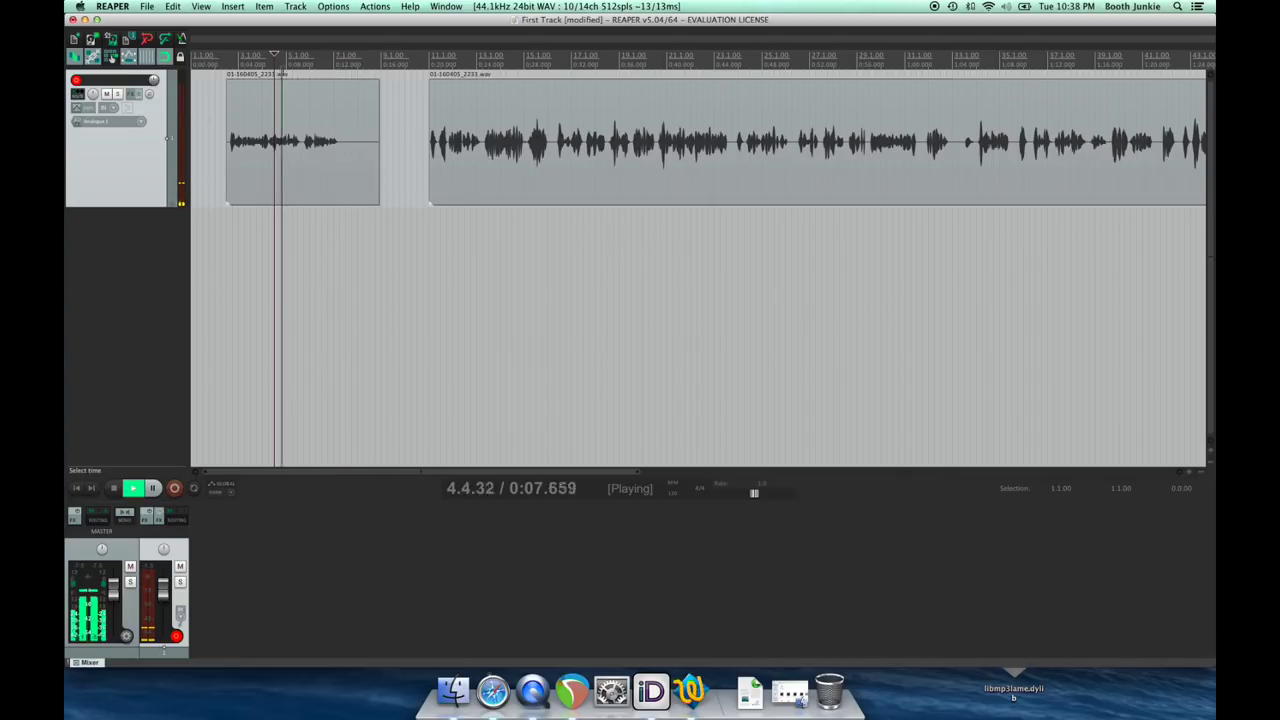
{"action": "key", "text": "space"}
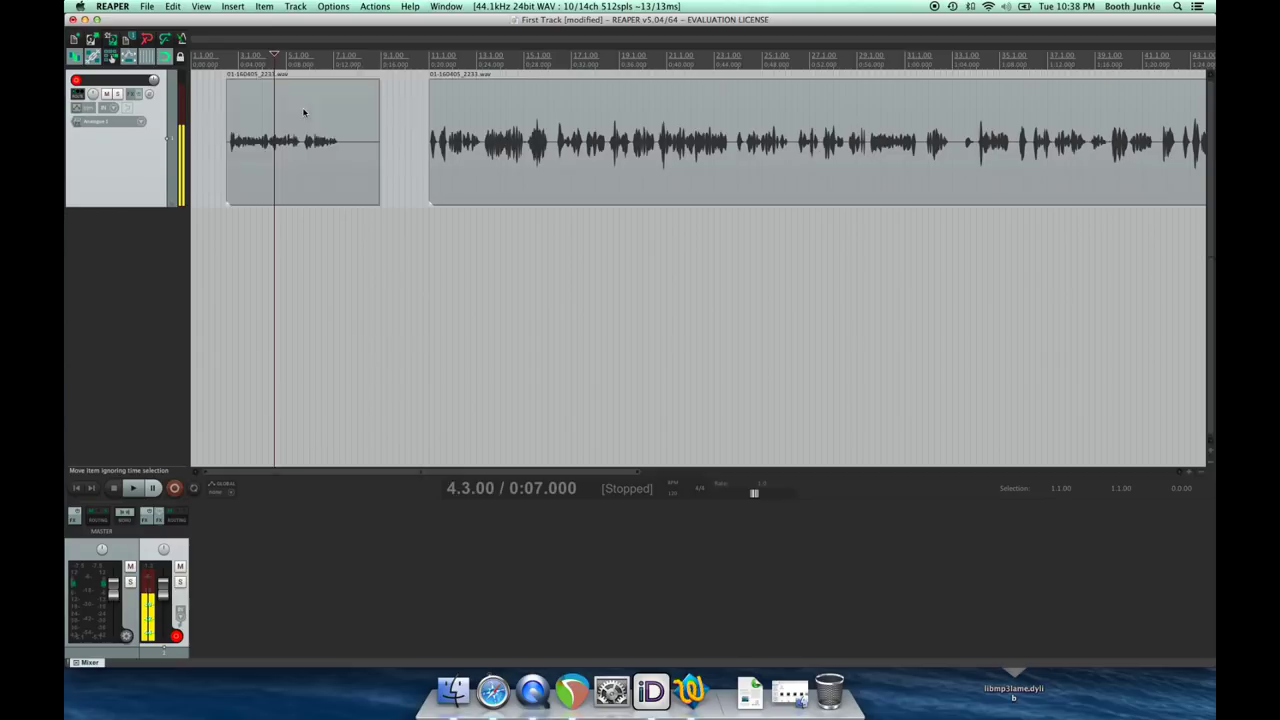
{"action": "left_click", "coordinate": [303, 111]}
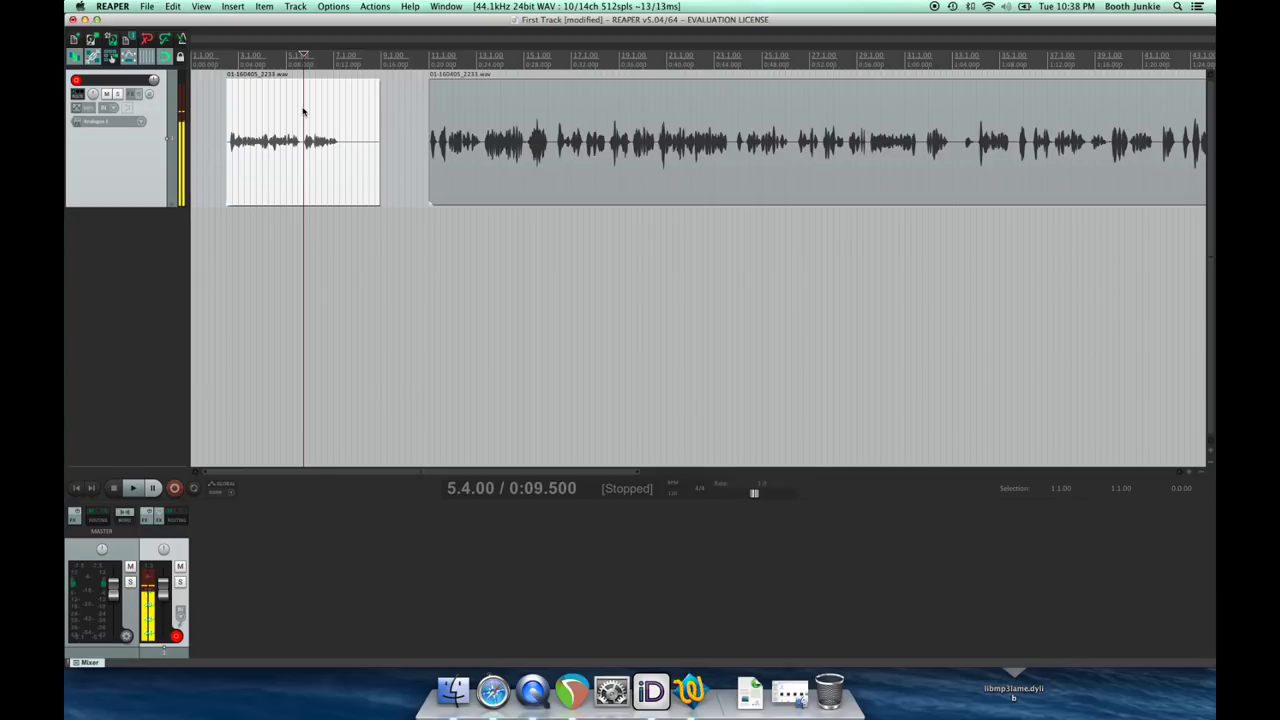
{"action": "key", "text": "Delete"}
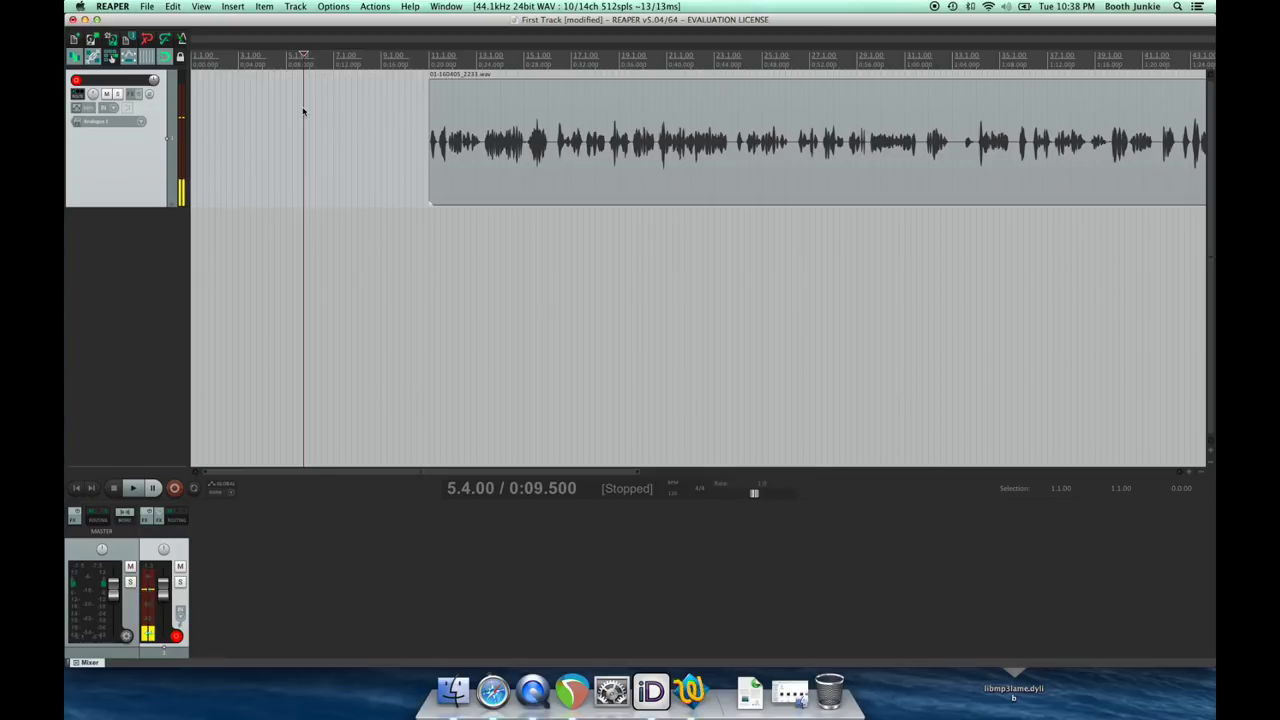
Move the remaining recorded item earlier on the track so it starts at 0:04.000
{"action": "left_click_drag", "start_coordinate": [465, 126], "coordinate": [289, 100]}
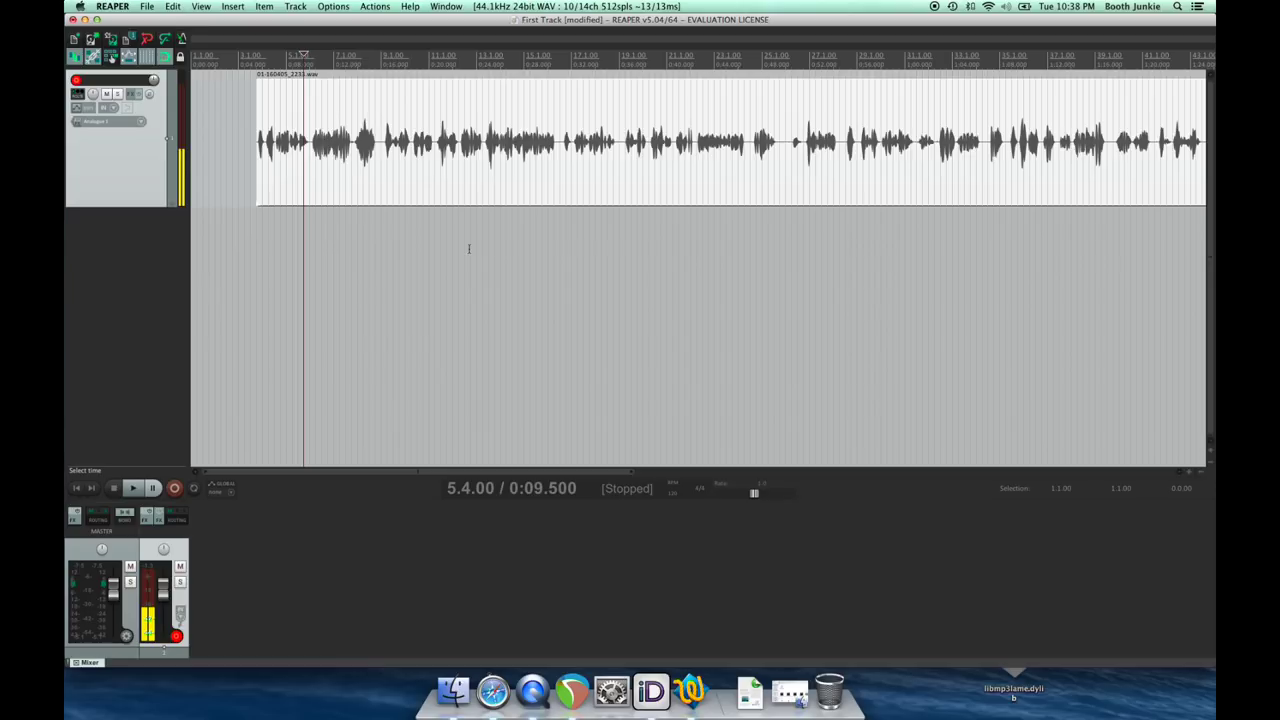
{"action": "left_click_drag", "start_coordinate": [290, 131], "coordinate": [254, 117]}
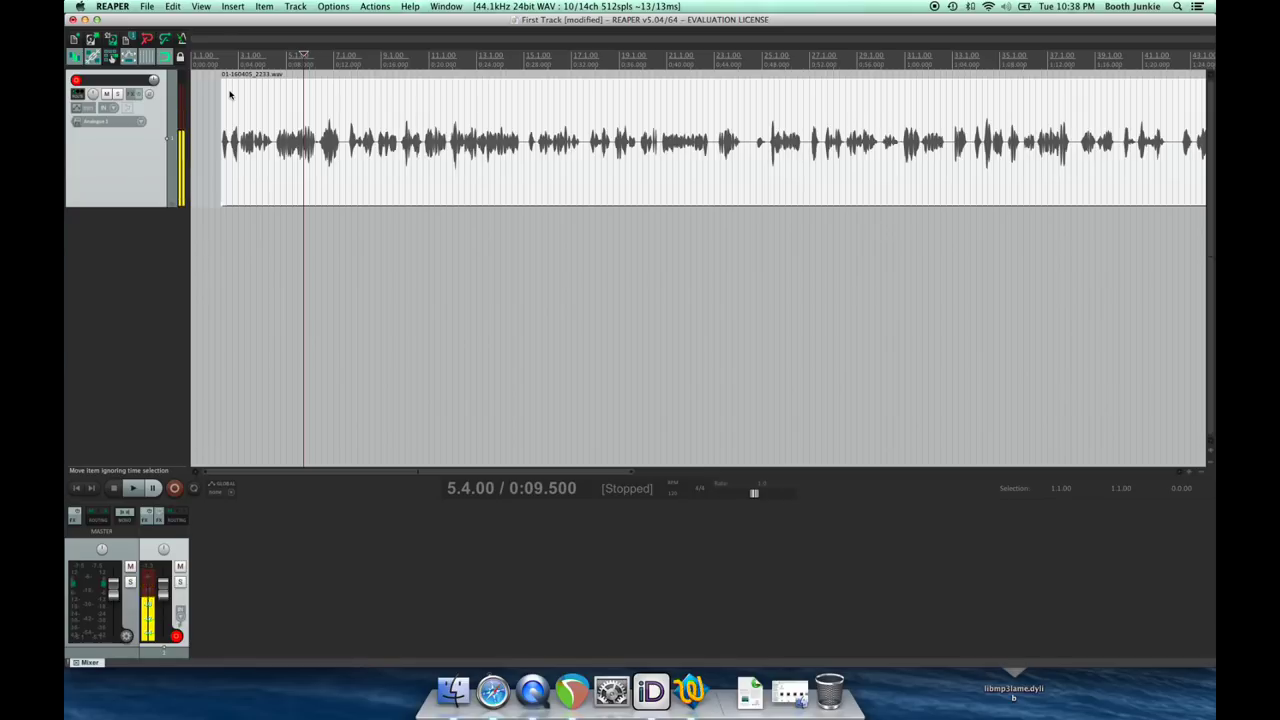
{"action": "left_click_drag", "start_coordinate": [229, 94], "coordinate": [258, 85]}
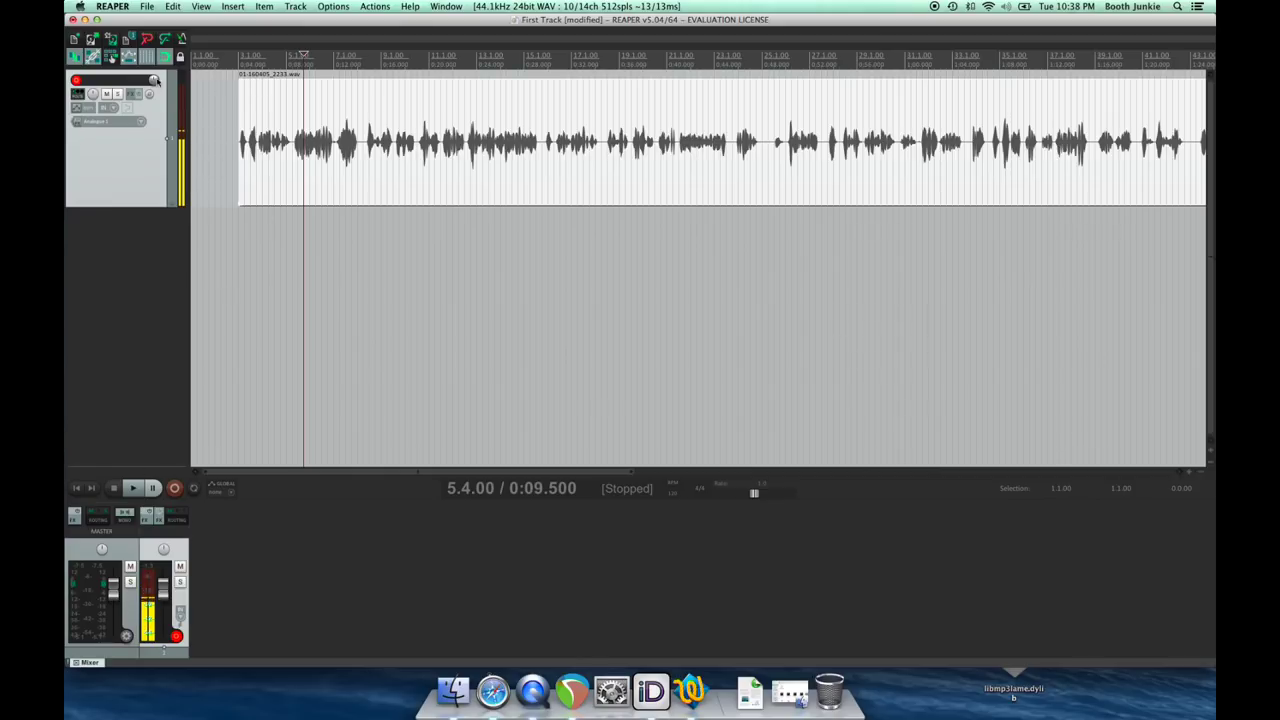
{"action": "scroll", "coordinate": [225, 87], "scroll_direction": "up", "scroll_amount": 5}
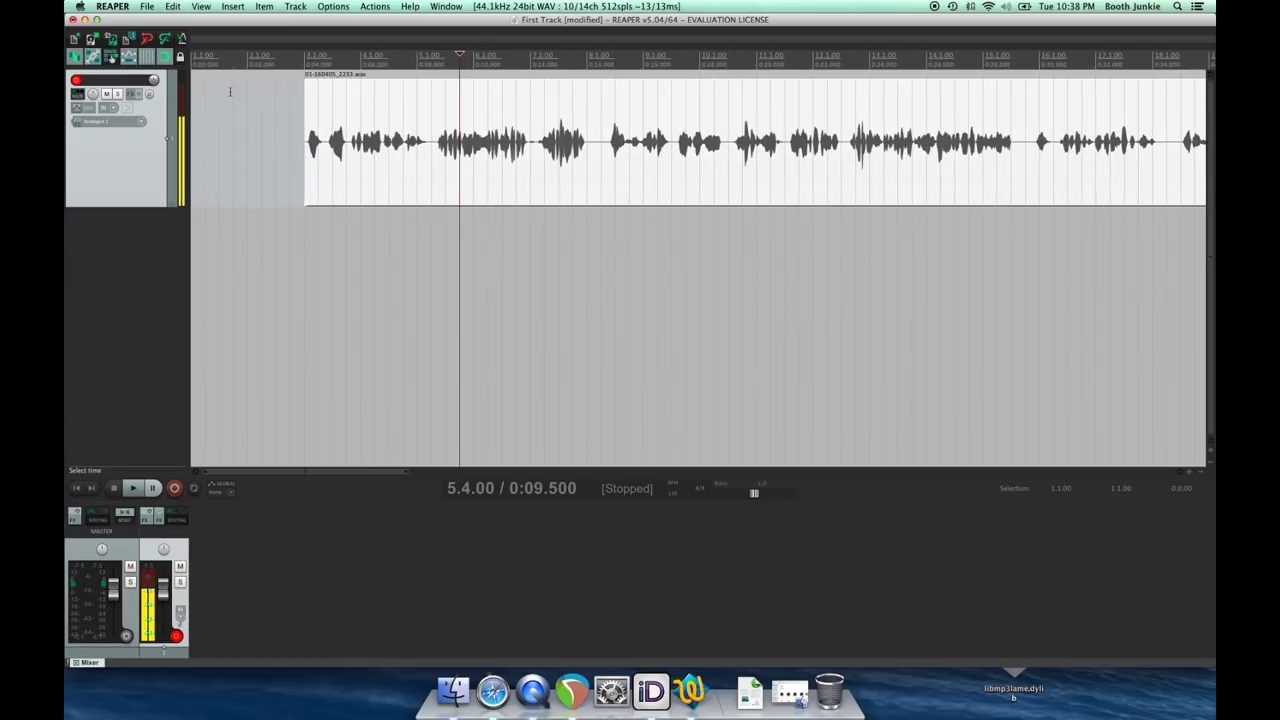
{"action": "mouse_move", "coordinate": [321, 96]}
{"action": "left_mouse_down"}
{"action": "mouse_move", "coordinate": [400, 83]}
{"action": "mouse_move", "coordinate": [335, 91]}
{"action": "left_mouse_up"}
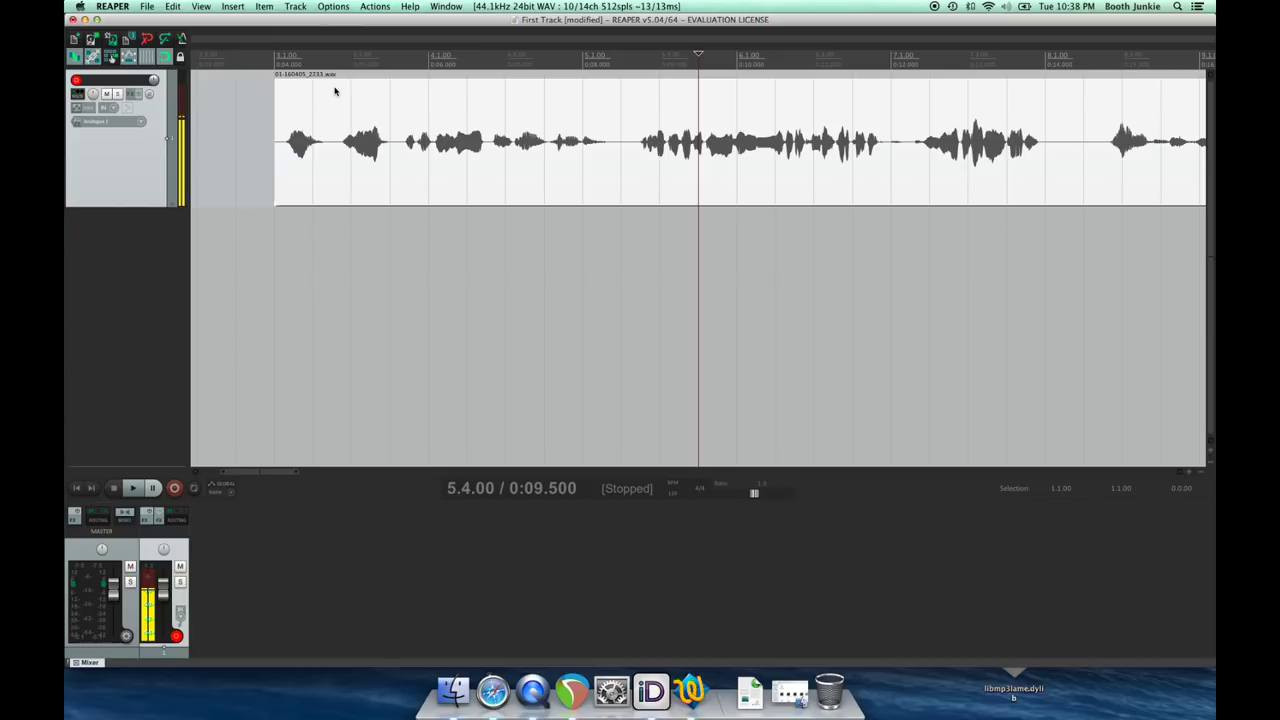
Turn off snapping and move the item slightly earlier, off the grid line, to start at about 0:03.8
{"action": "left_click", "coordinate": [166, 60]}
{"action": "left_click", "coordinate": [166, 60]}
{"action": "left_click", "coordinate": [166, 60]}
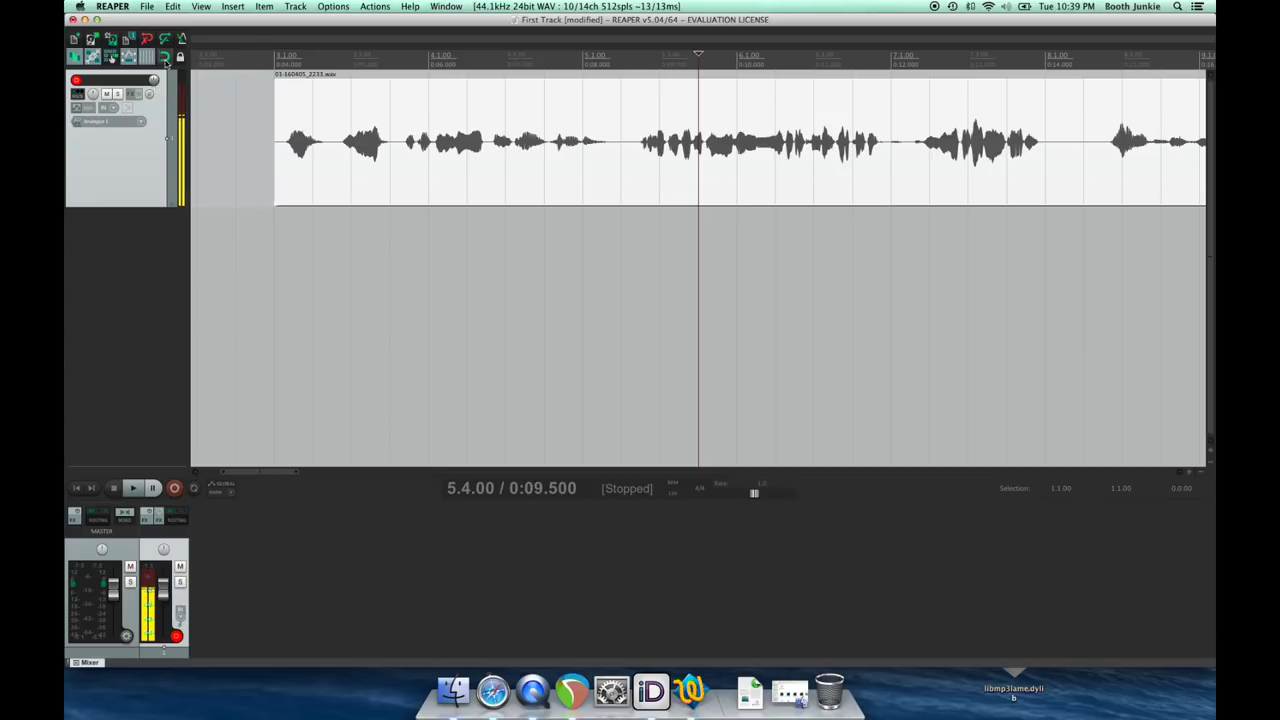
{"action": "mouse_move", "coordinate": [360, 86]}
{"action": "left_mouse_down"}
{"action": "mouse_move", "coordinate": [422, 78]}
{"action": "mouse_move", "coordinate": [348, 74]}
{"action": "mouse_move", "coordinate": [363, 91]}
{"action": "left_mouse_up"}
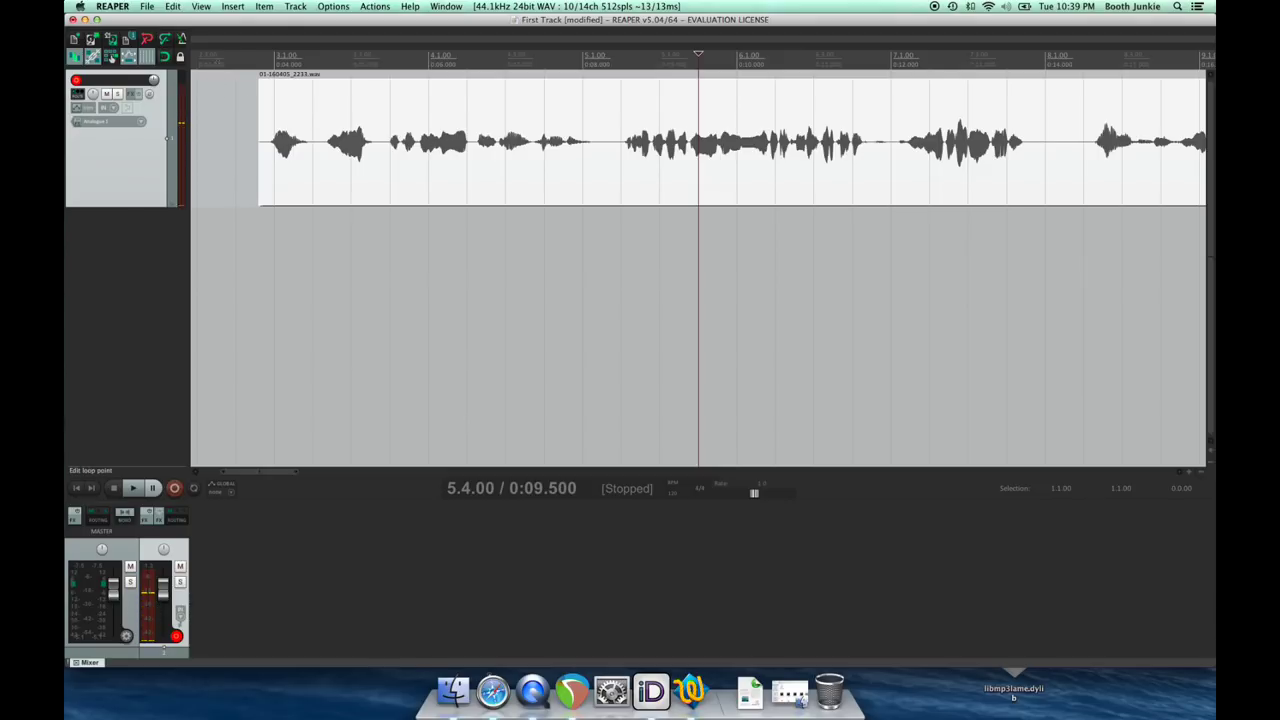
Play the item from just before its start and split it at the pause at about 0:08.2
{"action": "left_click", "coordinate": [217, 140]}
{"action": "key", "text": "space"}
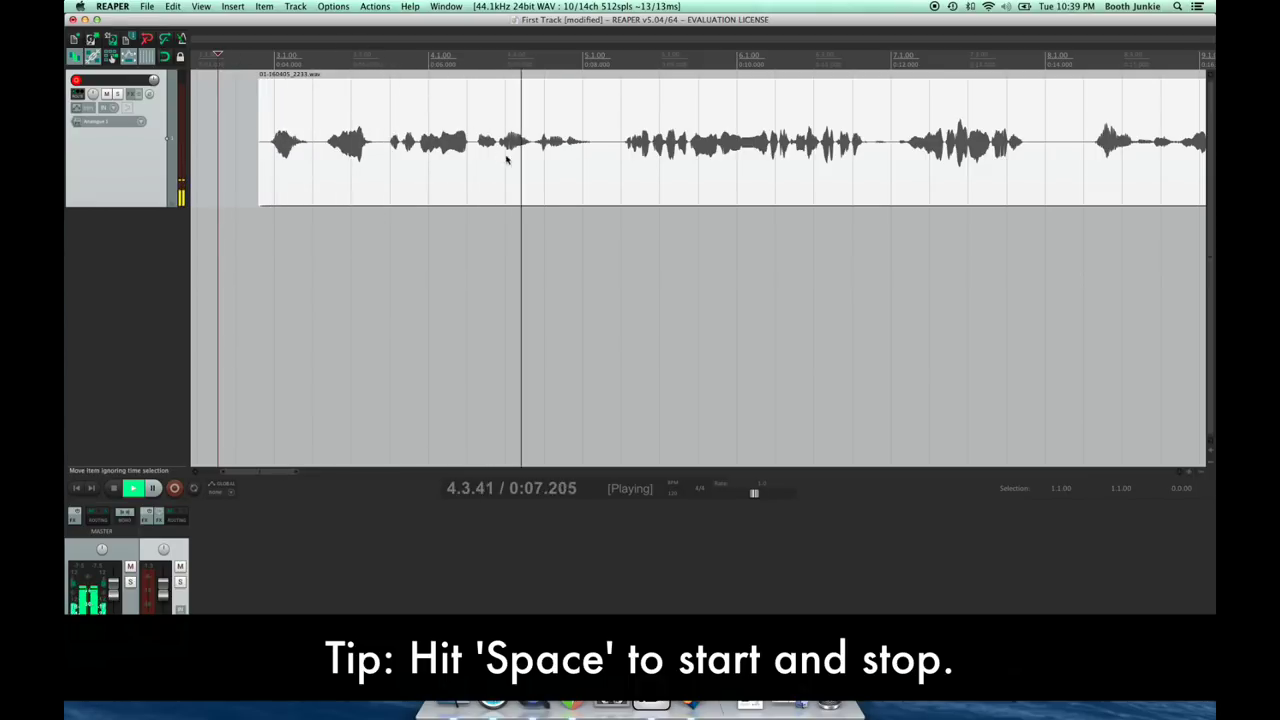
{"action": "key", "text": "space"}
{"action": "left_click", "coordinate": [600, 160]}
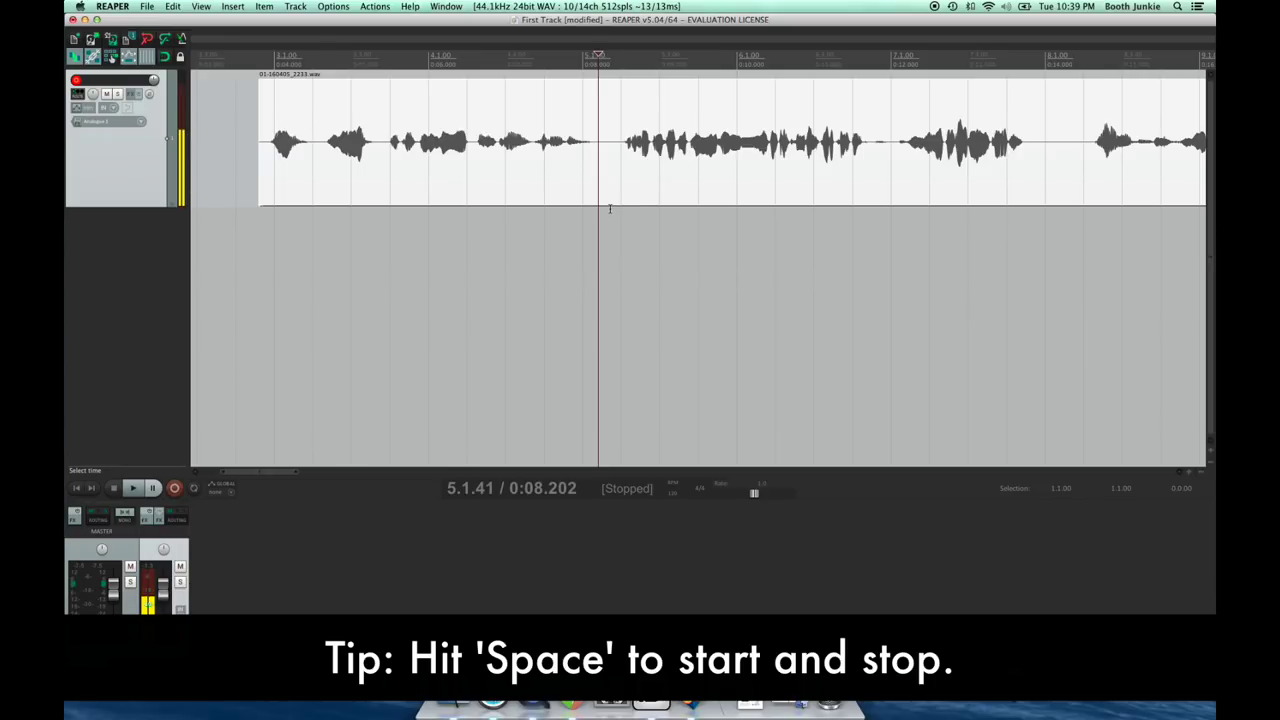
{"action": "key", "text": "s"}
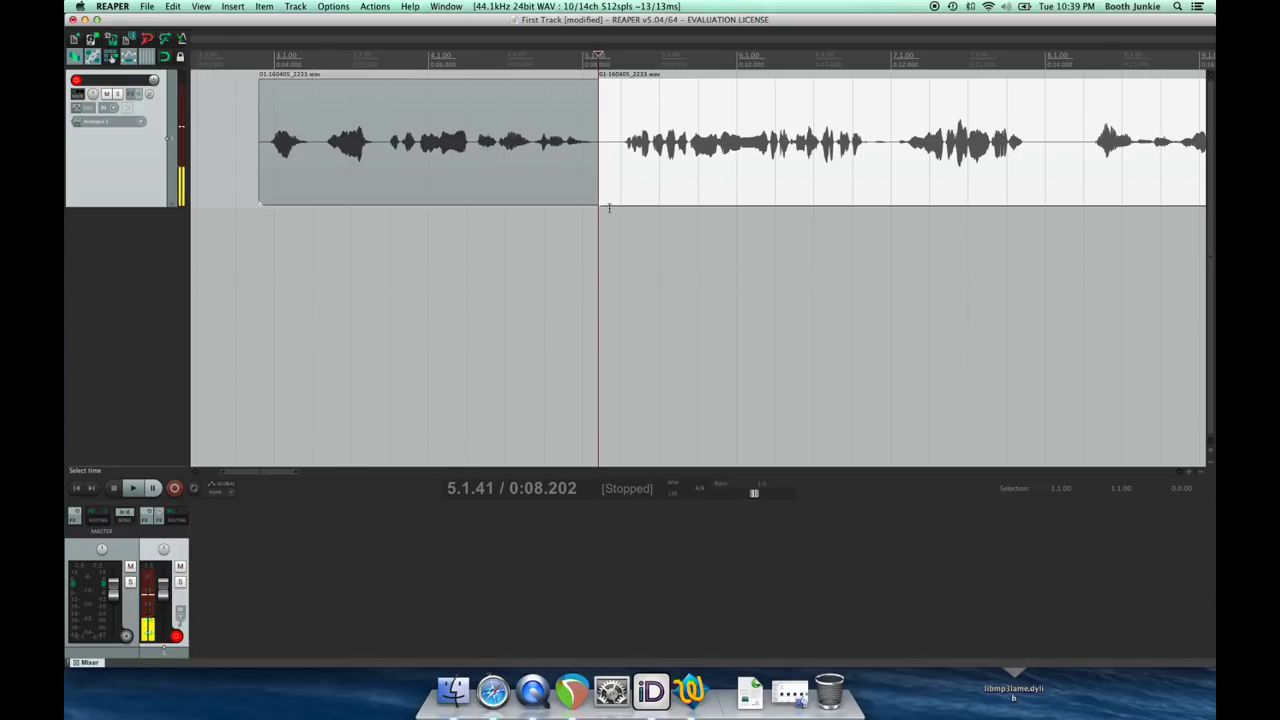
Move the two split items apart, with the first starting at about 0:03.9 and the second at about 0:09.1
{"action": "left_click_drag", "start_coordinate": [637, 188], "coordinate": [749, 182]}
{"action": "left_click_drag", "start_coordinate": [472, 200], "coordinate": [526, 152]}
{"action": "left_click_drag", "start_coordinate": [743, 178], "coordinate": [709, 166]}
{"action": "left_click_drag", "start_coordinate": [561, 188], "coordinate": [527, 177]}
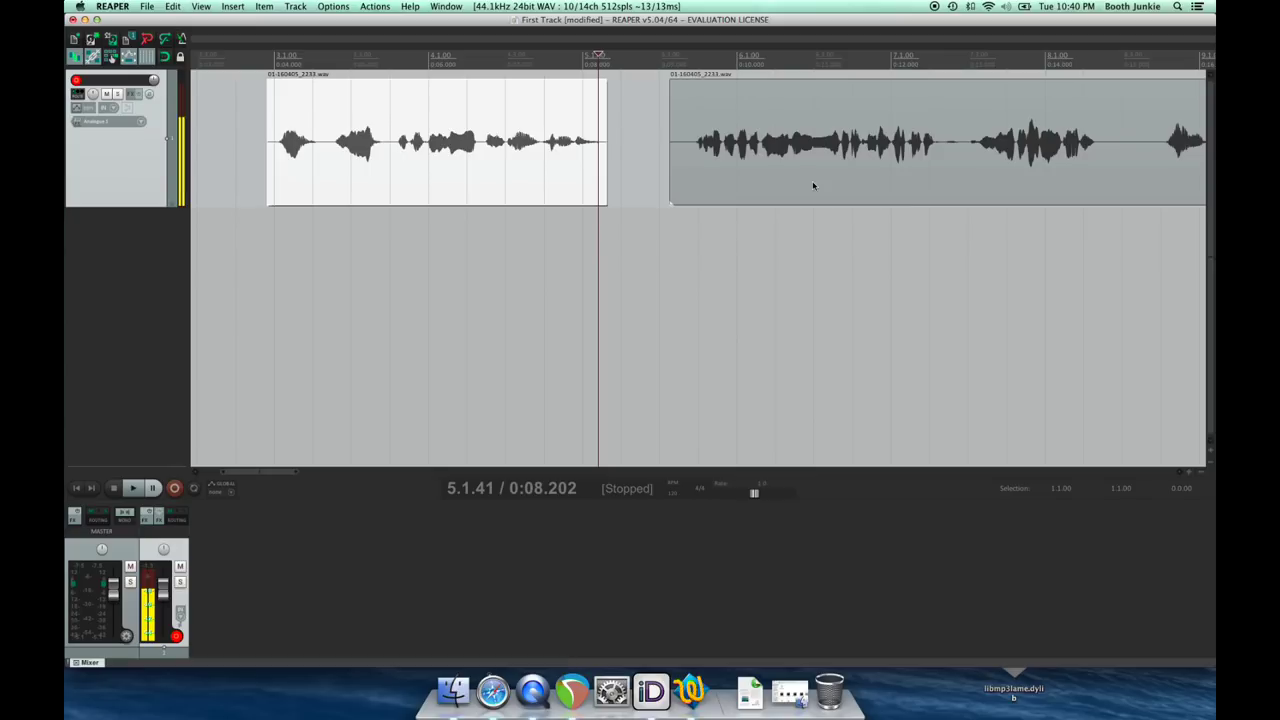
Overlap the second item with the first one's end, starting at about 0:07.0, and play the crossfade
{"action": "left_click_drag", "start_coordinate": [817, 191], "coordinate": [651, 126]}
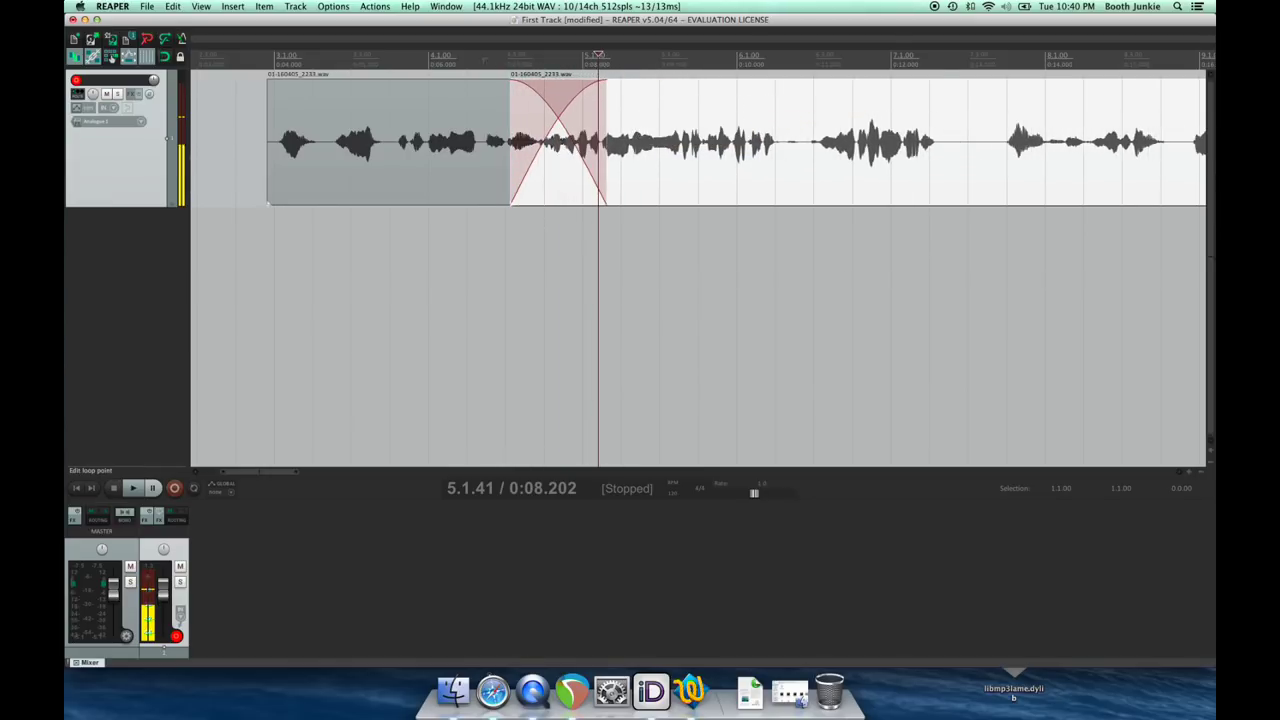
{"action": "left_click", "coordinate": [483, 57]}
{"action": "key", "text": "space"}
{"action": "key", "text": "space"}
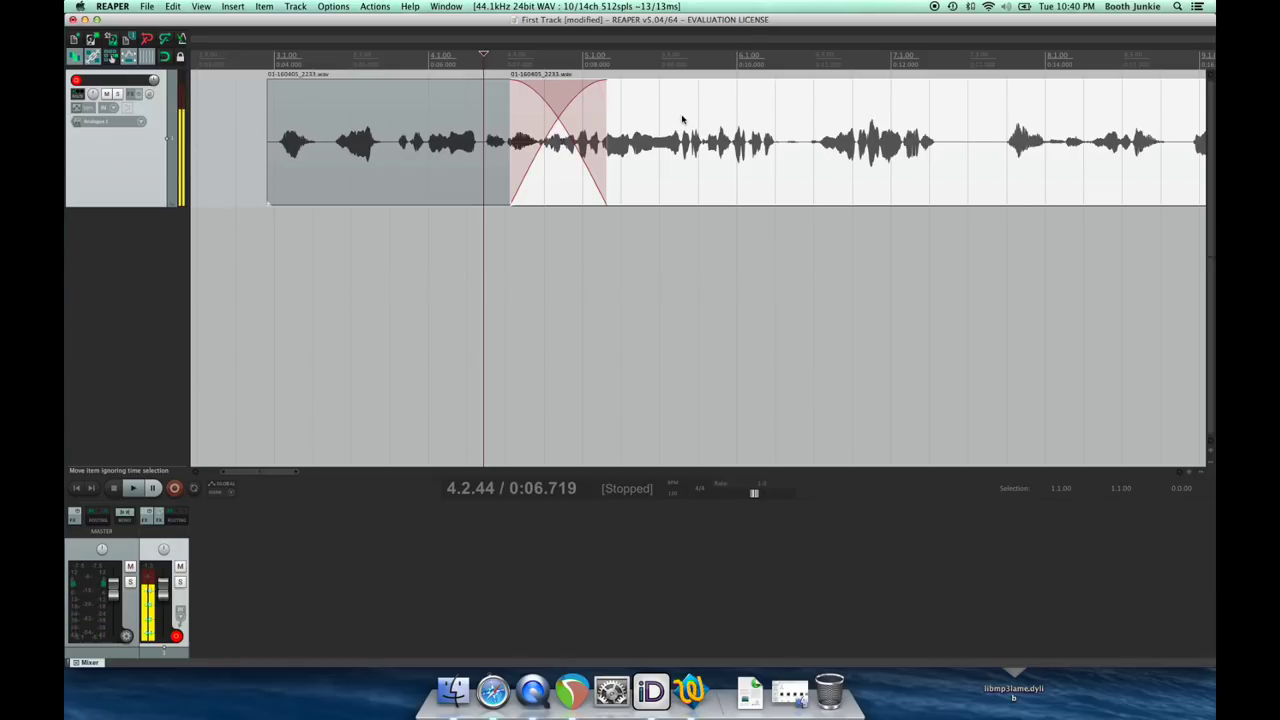
Shift the overlapping second item to about 0:07.2 and play the shorter crossfade from about 0:07.0
{"action": "mouse_move", "coordinate": [666, 114]}
{"action": "left_mouse_down"}
{"action": "mouse_move", "coordinate": [746, 111]}
{"action": "mouse_move", "coordinate": [673, 103]}
{"action": "left_mouse_up"}
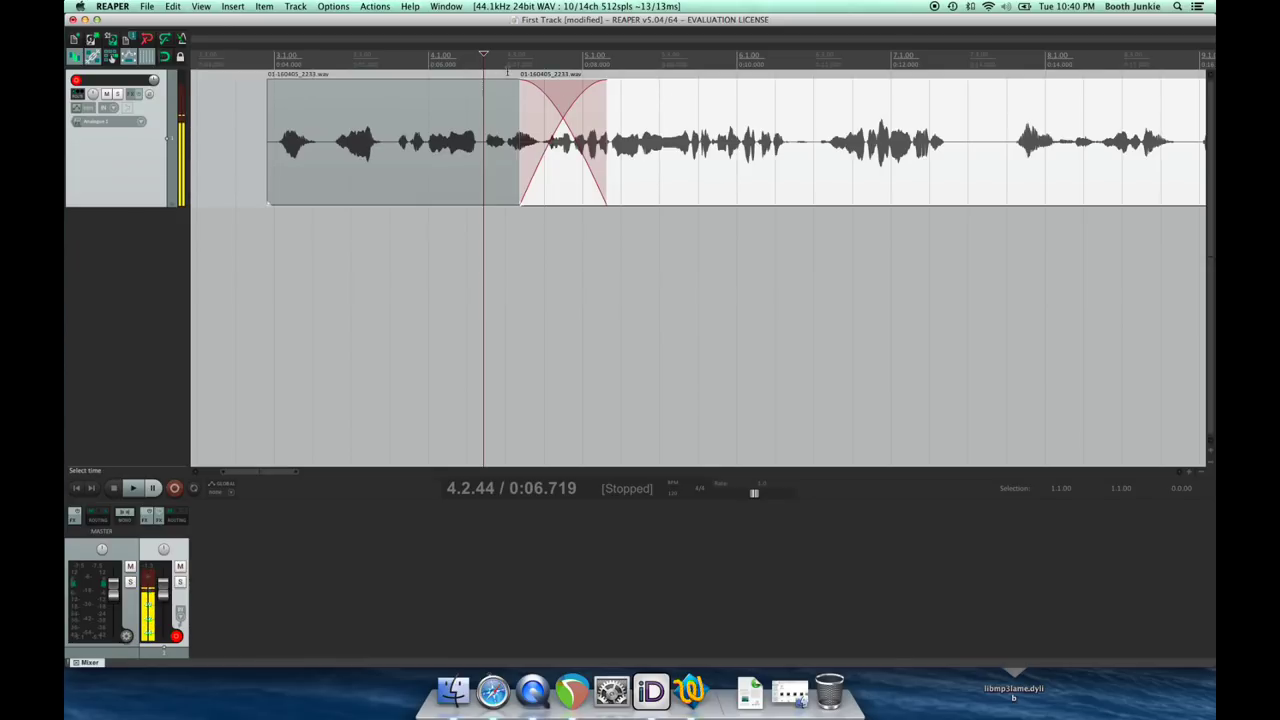
{"action": "left_click", "coordinate": [508, 71]}
{"action": "key", "text": "space"}
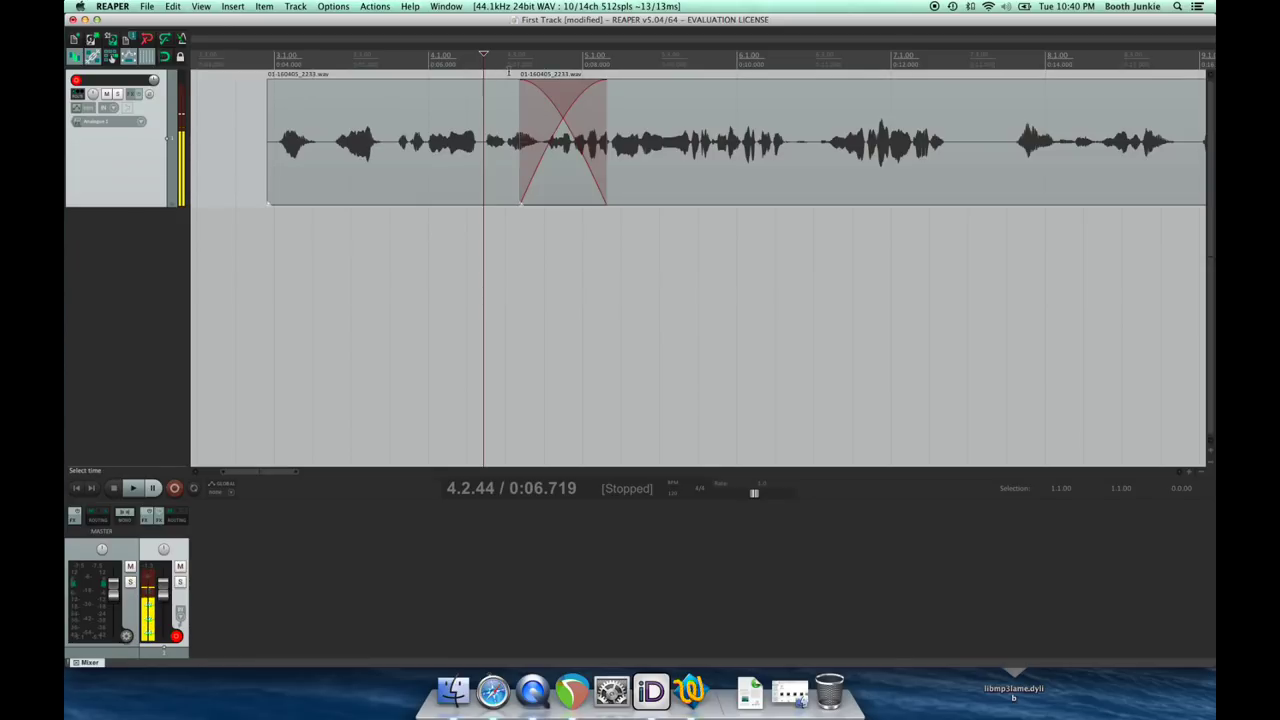
{"action": "key", "text": "space"}
Move the second item clear of the first one so it starts at about 0:08.4
{"action": "left_click_drag", "start_coordinate": [677, 106], "coordinate": [793, 104]}
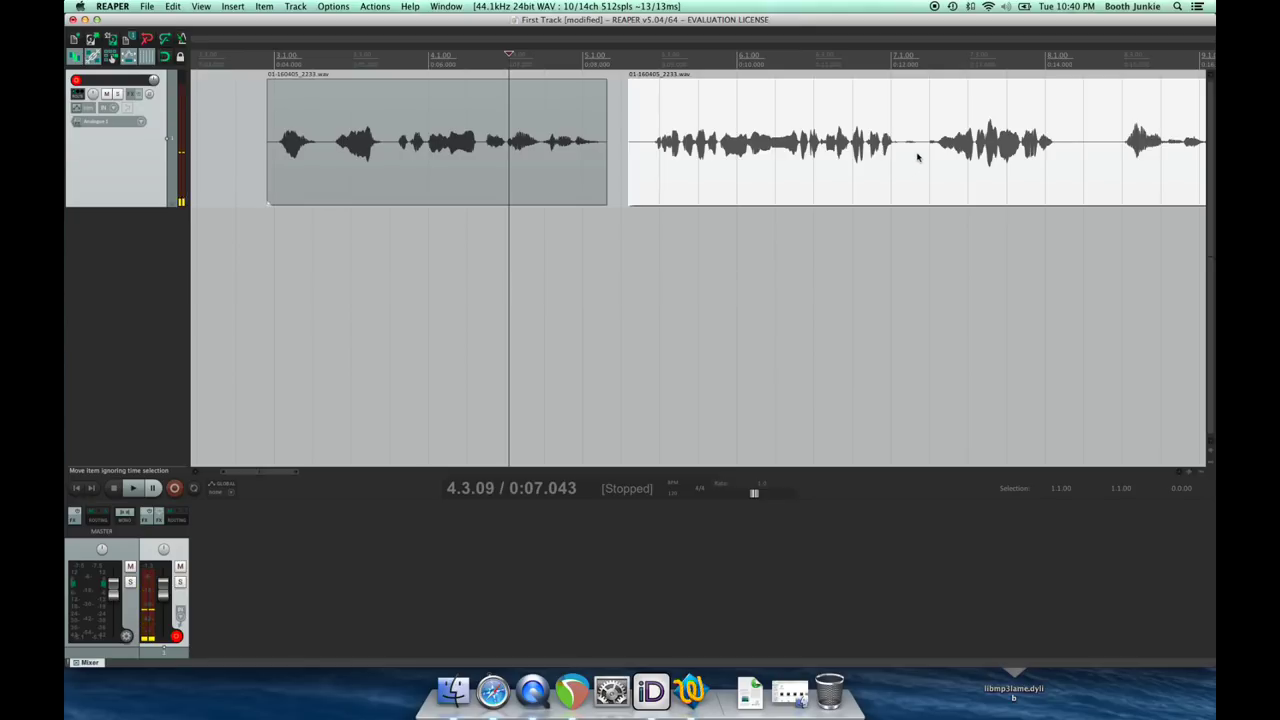
{"action": "mouse_move", "coordinate": [693, 190]}
{"action": "left_mouse_down"}
{"action": "mouse_move", "coordinate": [610, 178]}
{"action": "mouse_move", "coordinate": [677, 182]}
{"action": "left_mouse_up"}
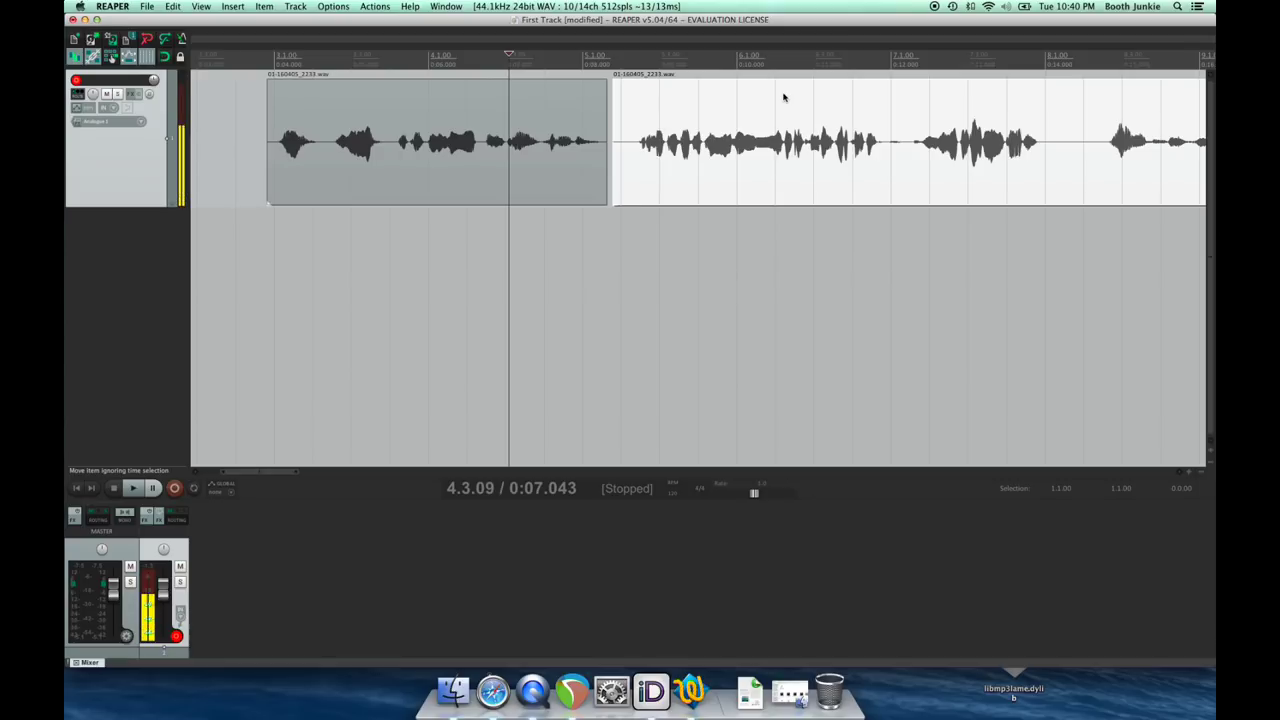
Play the second item from about 0:10.7 and split it at the pause at about 0:14.4
{"action": "left_click", "coordinate": [789, 62]}
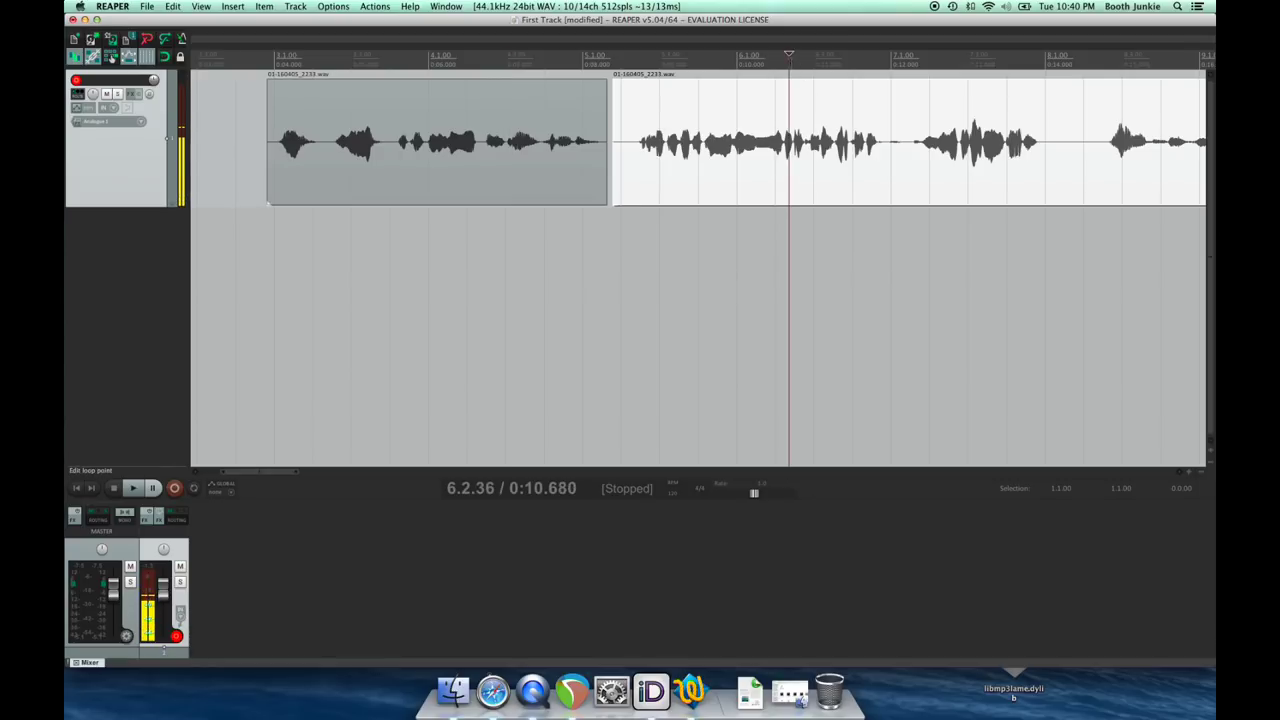
{"action": "key", "text": "space"}
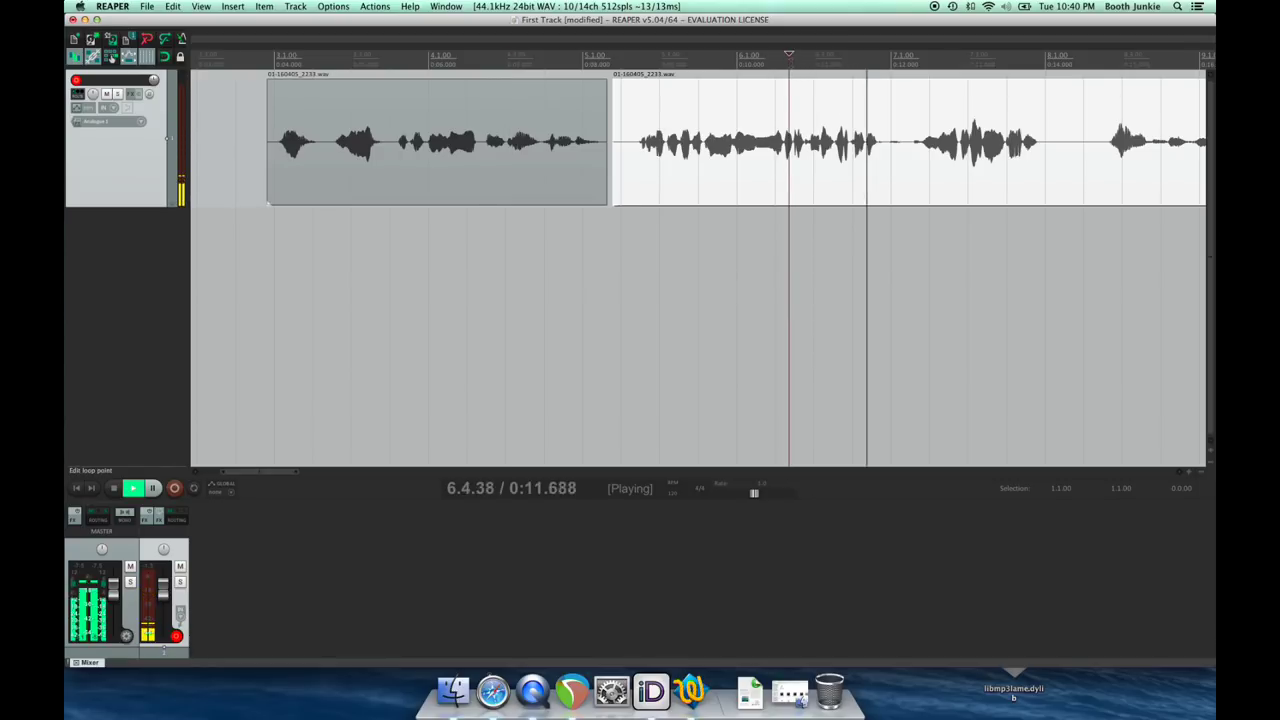
{"action": "scroll", "coordinate": [783, 163], "scroll_direction": "right", "scroll_amount": 5}
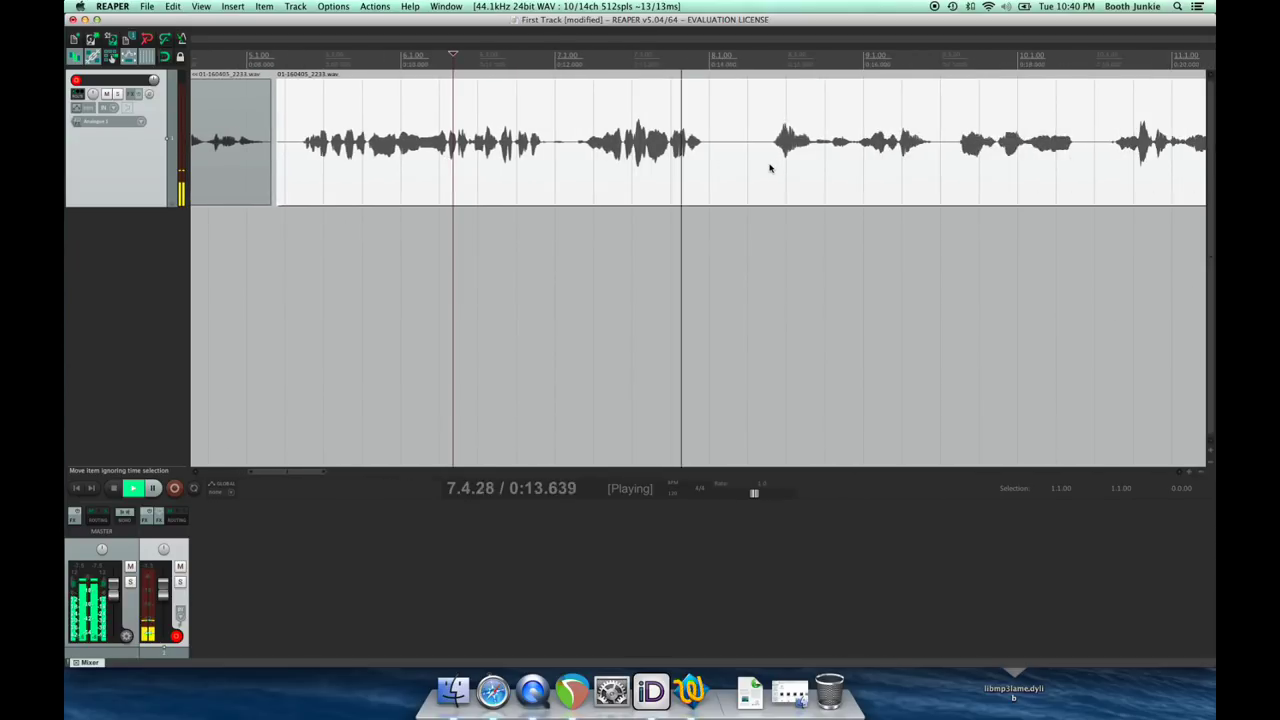
{"action": "key", "text": "space"}
{"action": "left_click", "coordinate": [743, 165]}
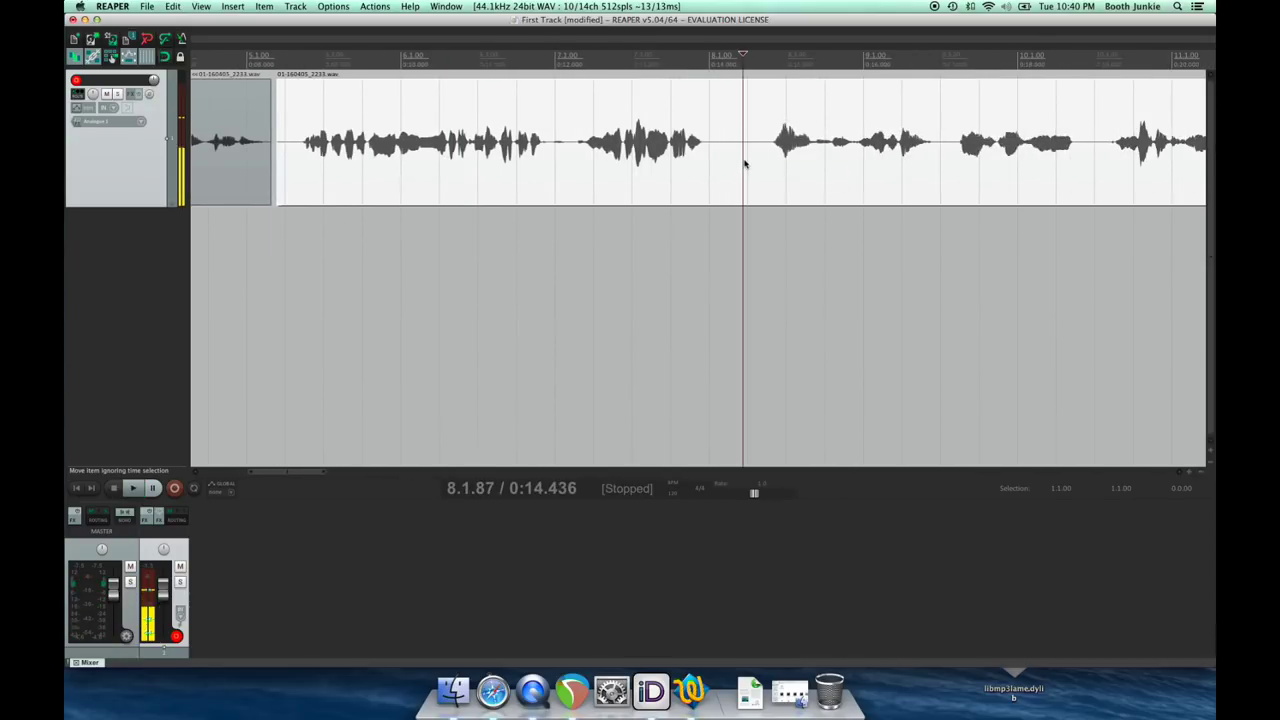
{"action": "key", "text": "s"}
Move the last item to about 0:14.7, join the middle item to the opening one at about 0:08.3, and play across the join
{"action": "left_click_drag", "start_coordinate": [749, 180], "coordinate": [768, 180]}
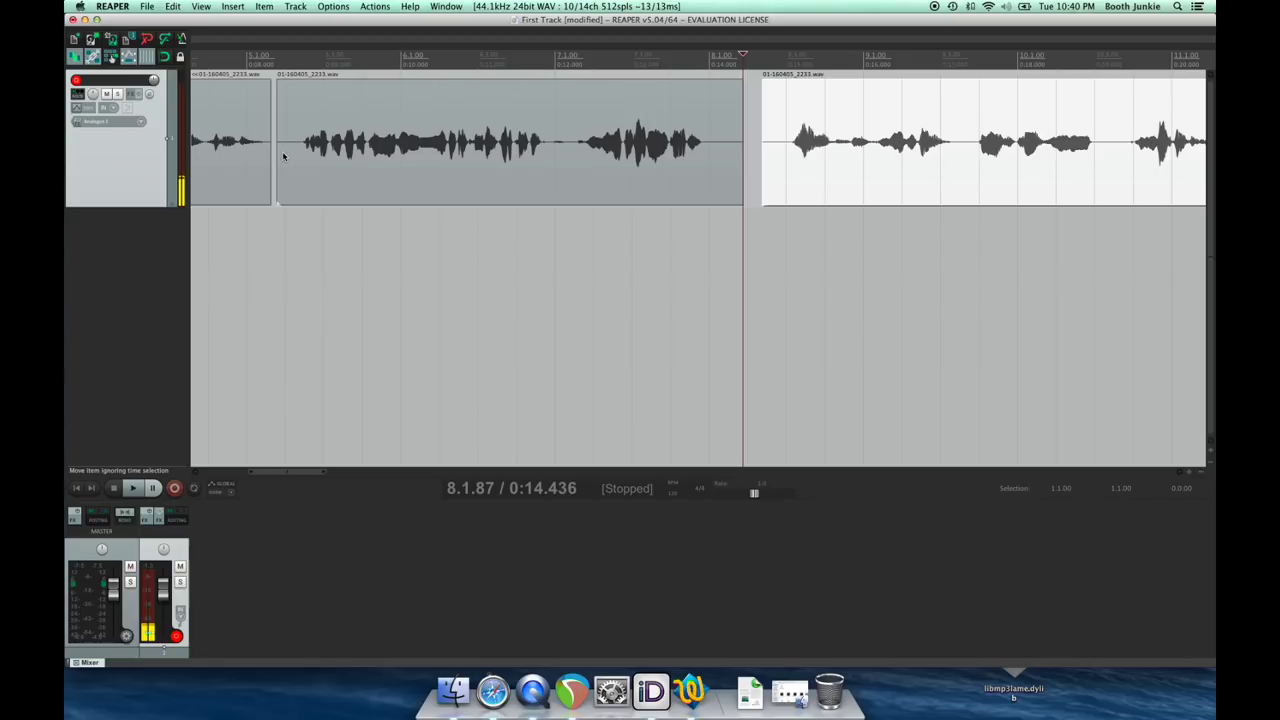
{"action": "left_click_drag", "start_coordinate": [281, 150], "coordinate": [306, 175]}
{"action": "left_click", "coordinate": [225, 237]}
{"action": "key", "text": "space"}
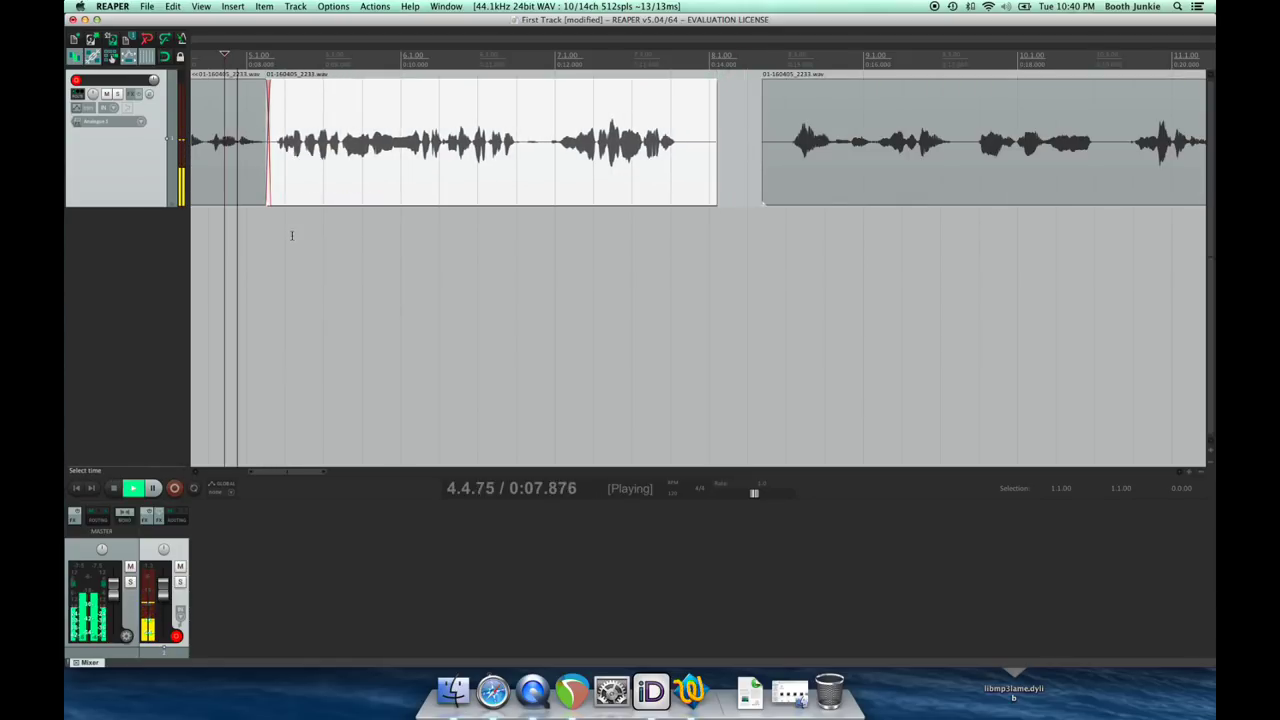
{"action": "scroll", "coordinate": [297, 234], "scroll_direction": "down", "scroll_amount": 3}
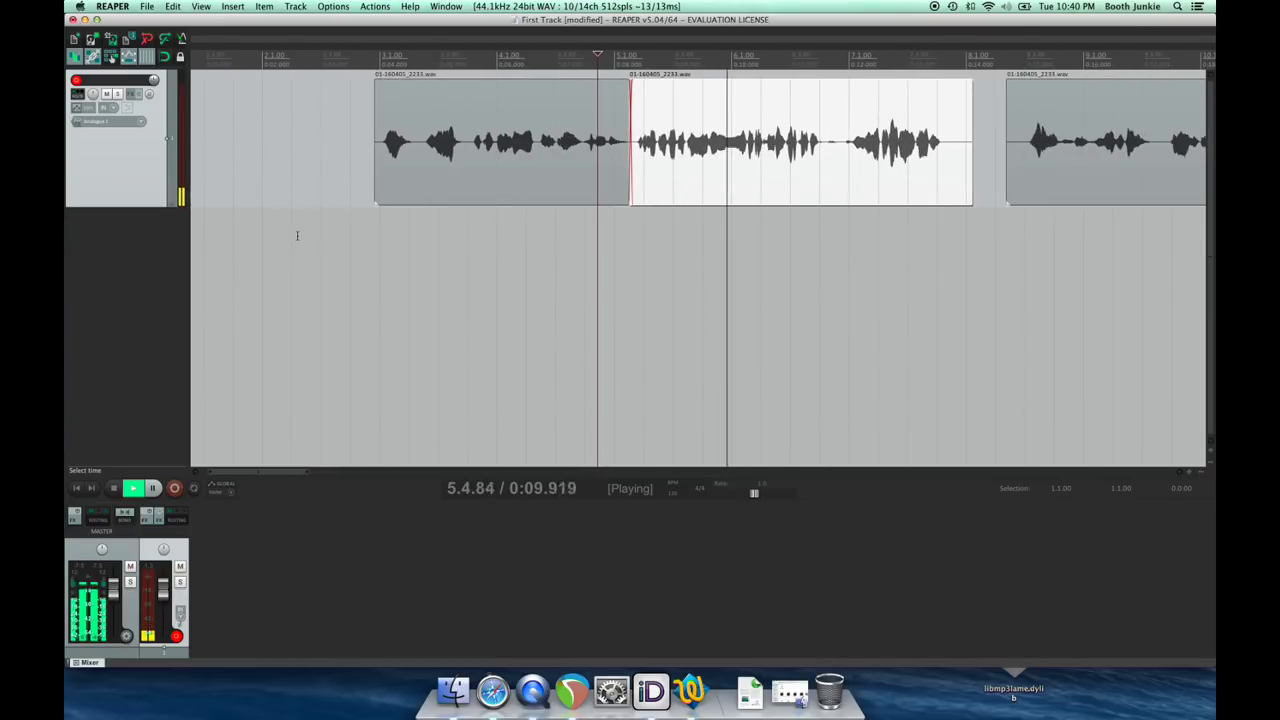
{"action": "scroll", "coordinate": [397, 226], "scroll_direction": "right", "scroll_amount": 5}
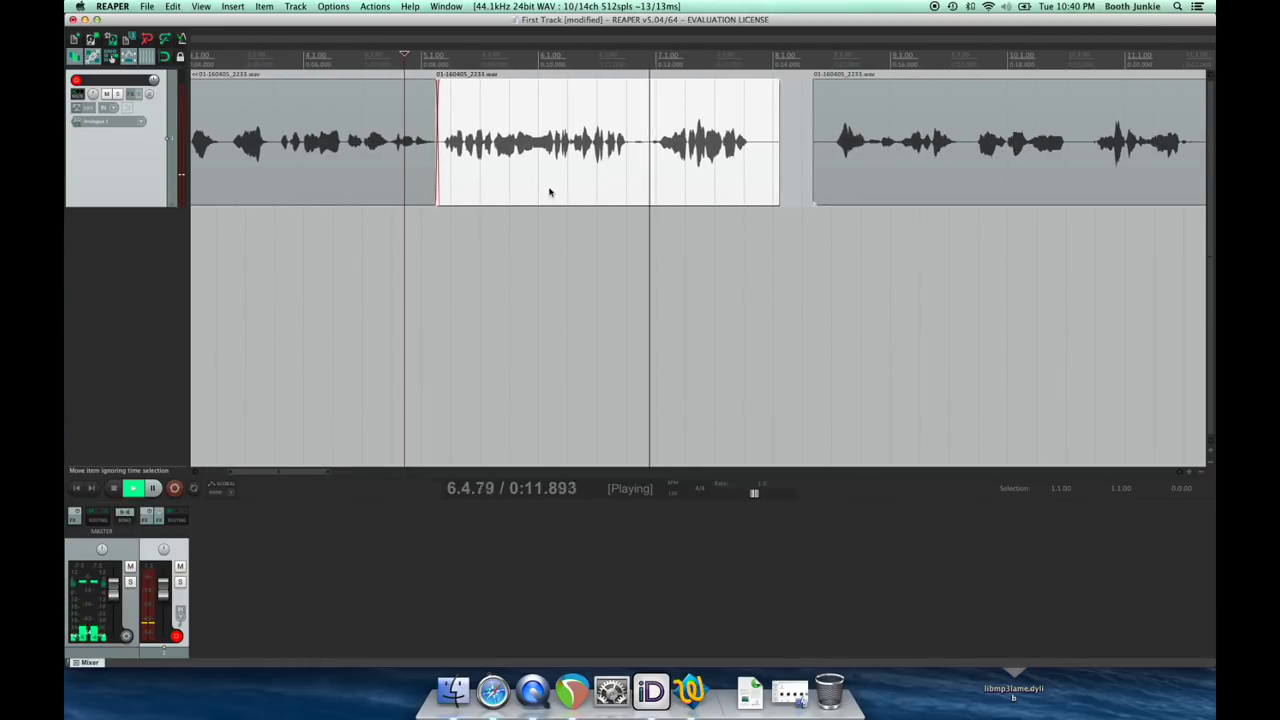
{"action": "scroll", "coordinate": [576, 178], "scroll_direction": "right", "scroll_amount": 6}
{"action": "key", "text": "space"}
Play the last item from near its start and split it at the pause at about 0:29.6
{"action": "left_click", "coordinate": [575, 170]}
{"action": "key", "text": "space"}
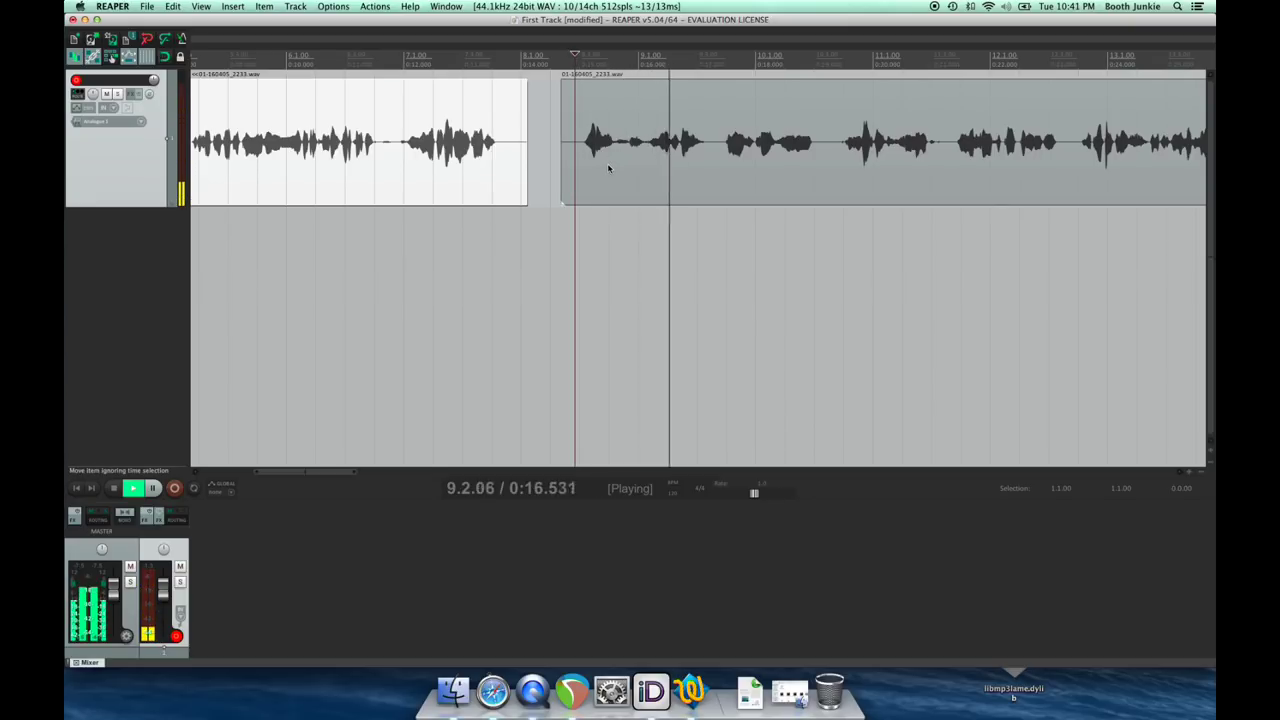
{"action": "scroll", "coordinate": [608, 168], "scroll_direction": "right", "scroll_amount": 5}
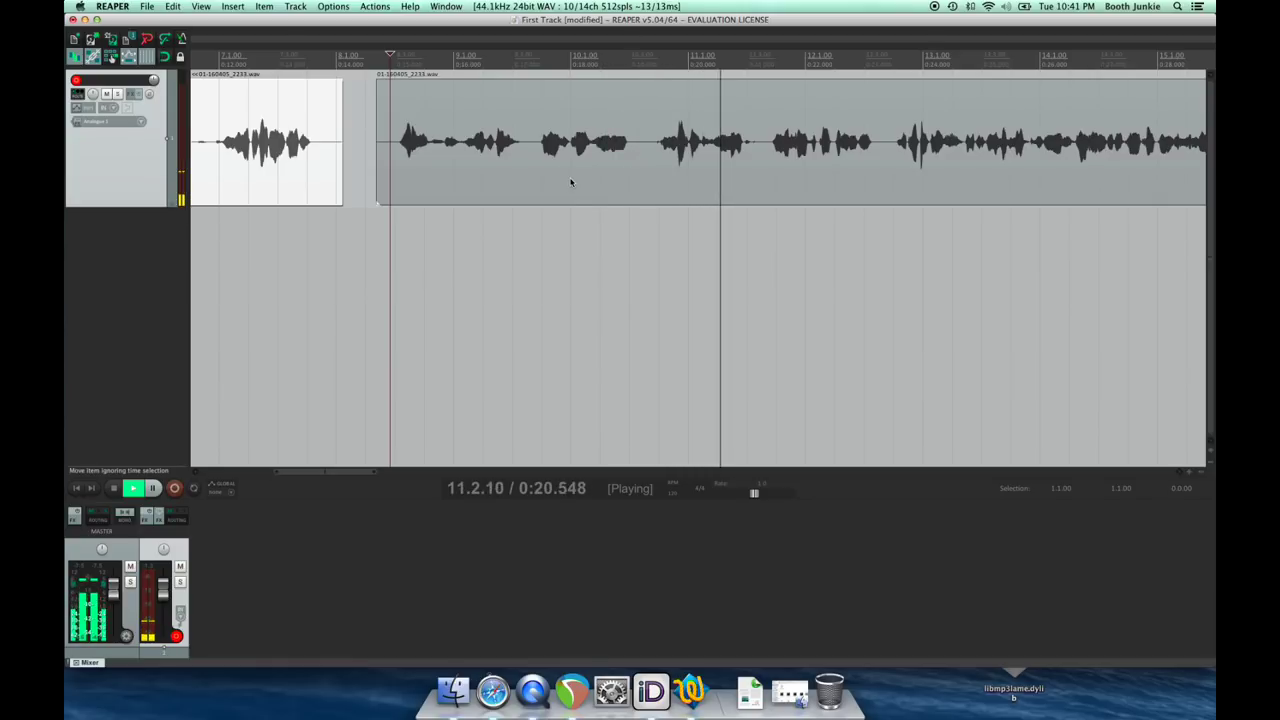
{"action": "scroll", "coordinate": [571, 182], "scroll_direction": "right", "scroll_amount": 2}
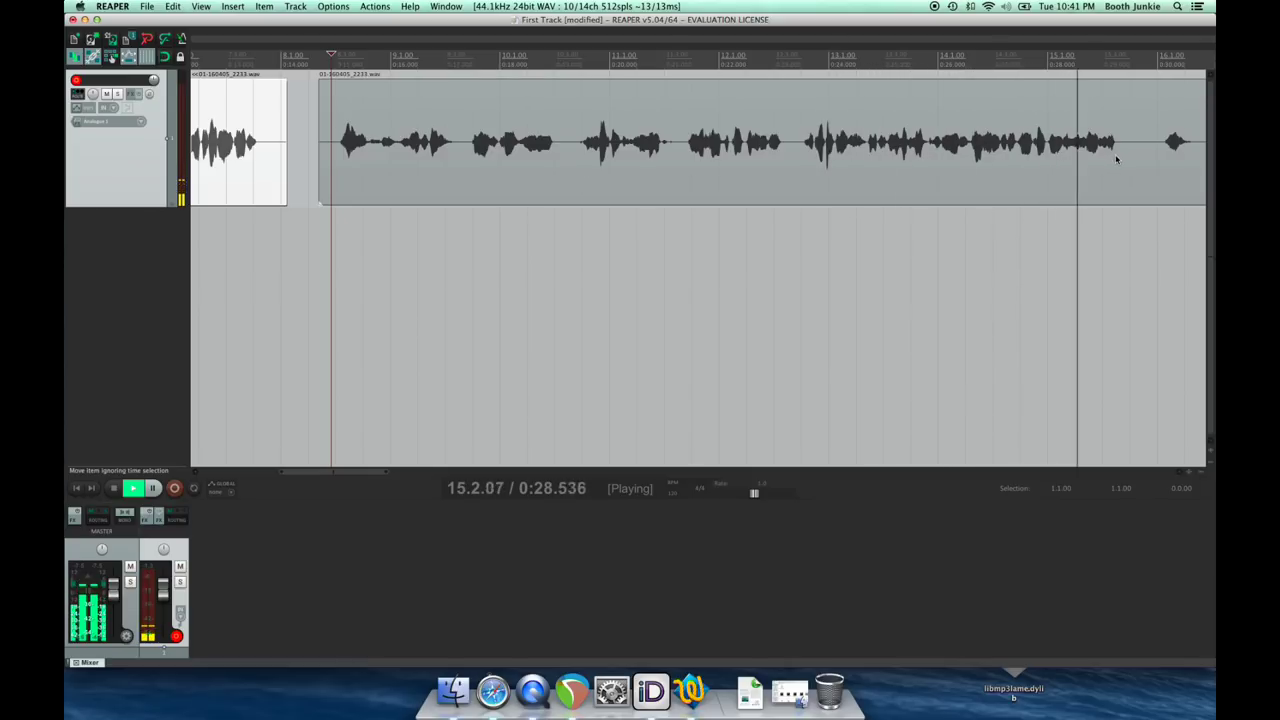
{"action": "key", "text": "space"}
{"action": "left_click", "coordinate": [1000, 161]}
{"action": "key", "text": "s"}
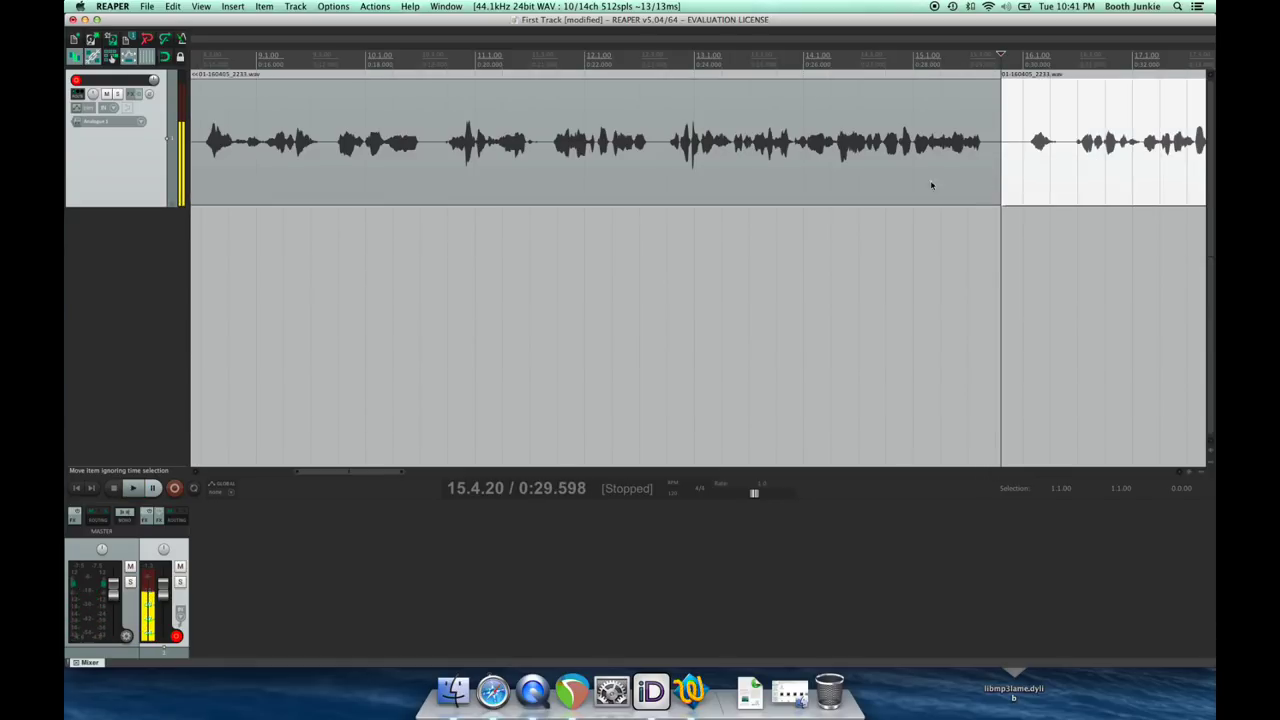
Move the newly split item to about 0:13.1, overlapping the previous item's end, and play the crossfade from about 0:12.6
{"action": "scroll", "coordinate": [930, 183], "scroll_direction": "left", "scroll_amount": 5}
{"action": "left_click_drag", "start_coordinate": [702, 177], "coordinate": [606, 160]}
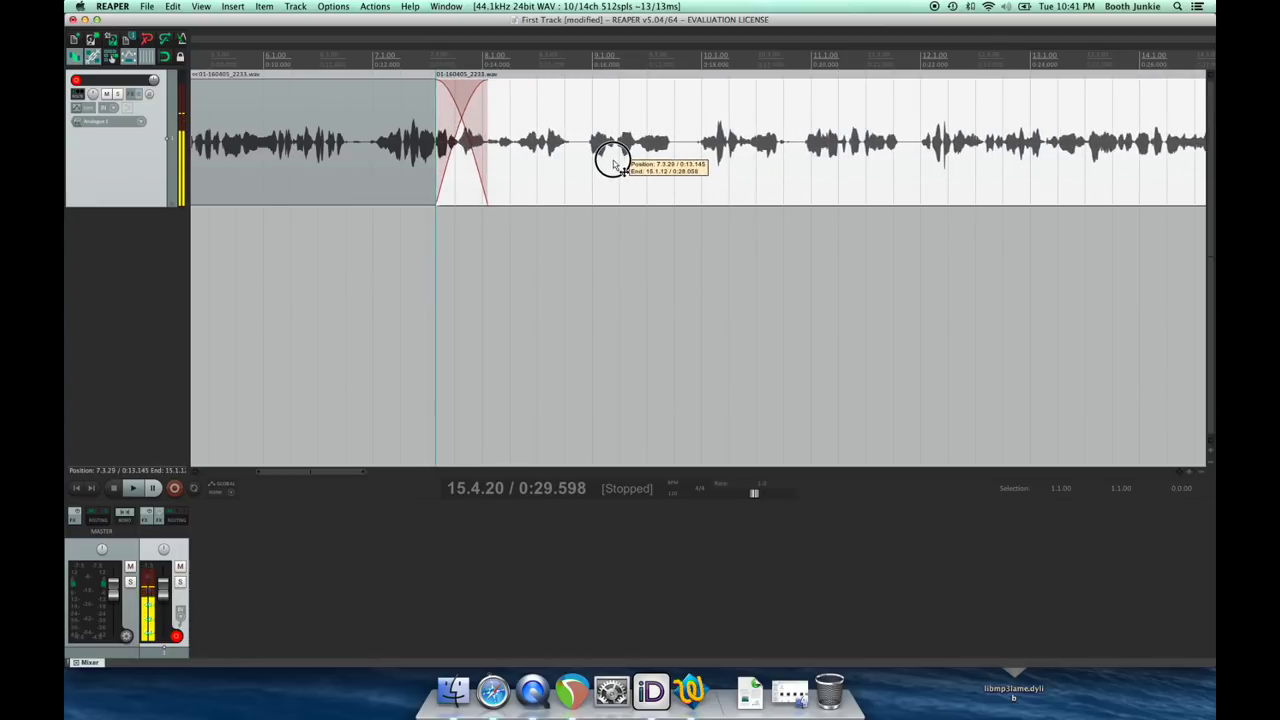
{"action": "left_click", "coordinate": [404, 54]}
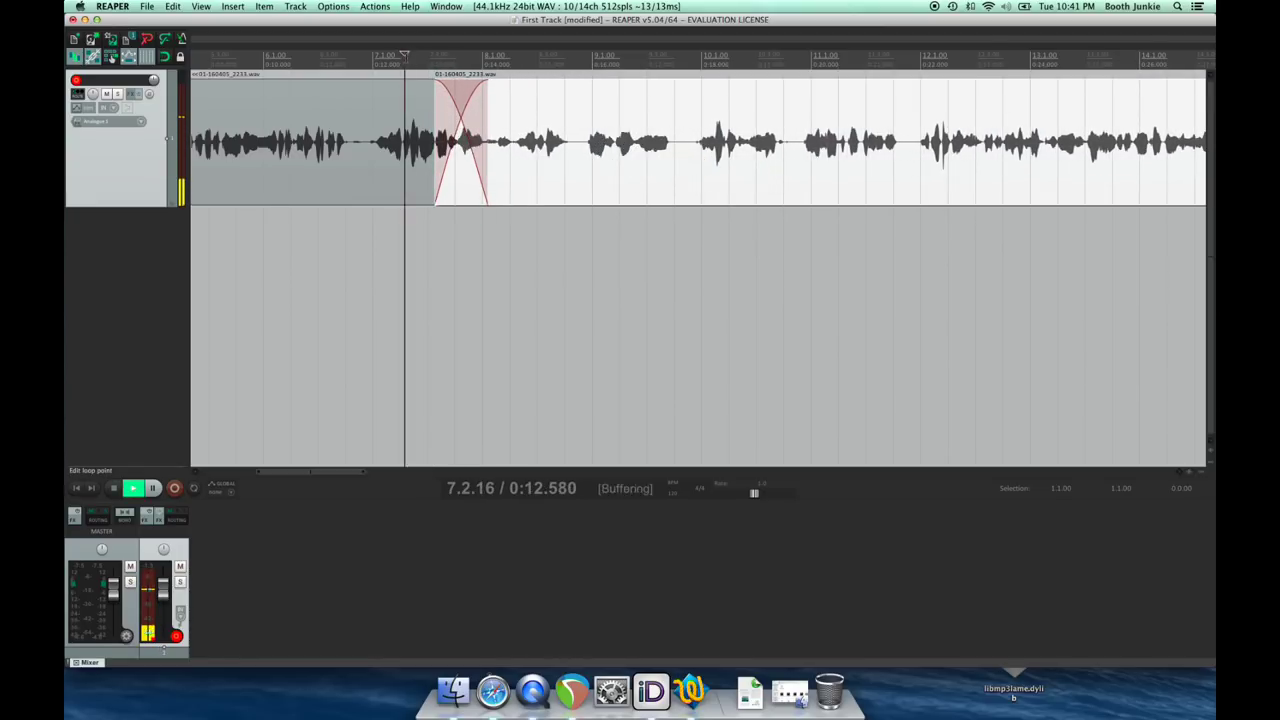
{"action": "key", "text": "space"}
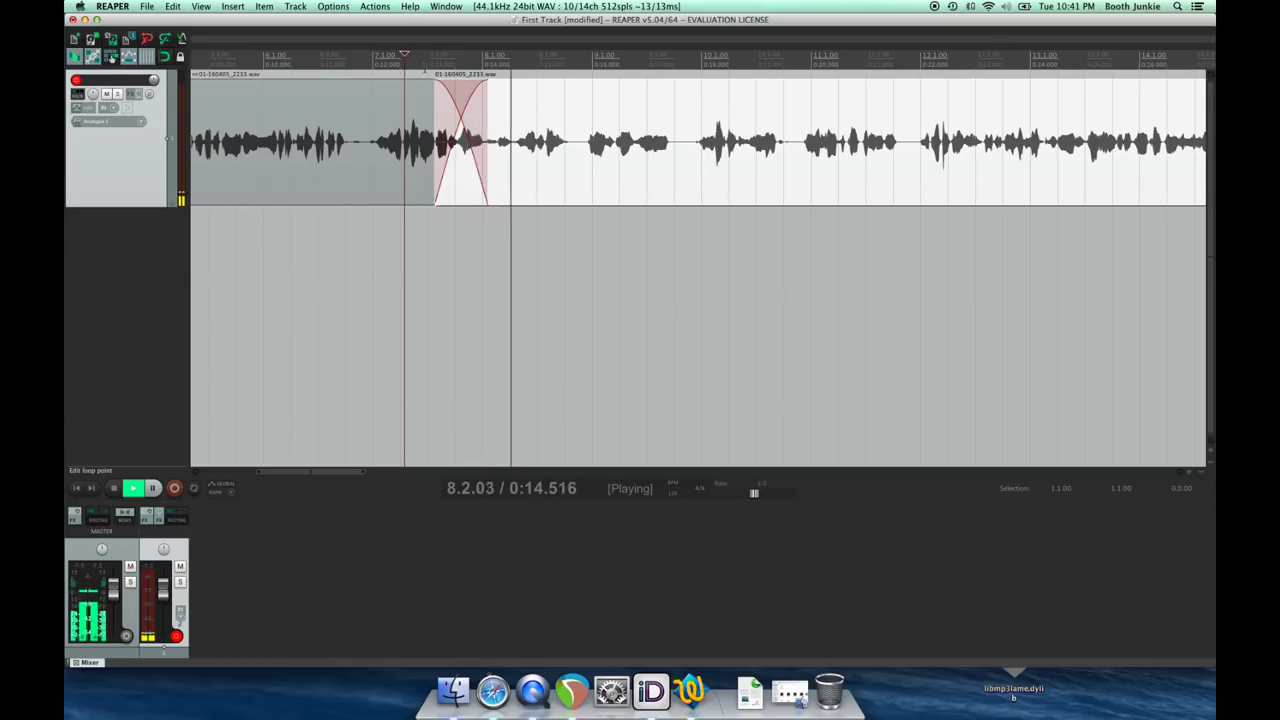
{"action": "key", "text": "space"}
Reduce the overlap by moving the item to about 0:13.5, and play the crossfade from about 0:13.1
{"action": "left_click_drag", "start_coordinate": [537, 126], "coordinate": [566, 130]}
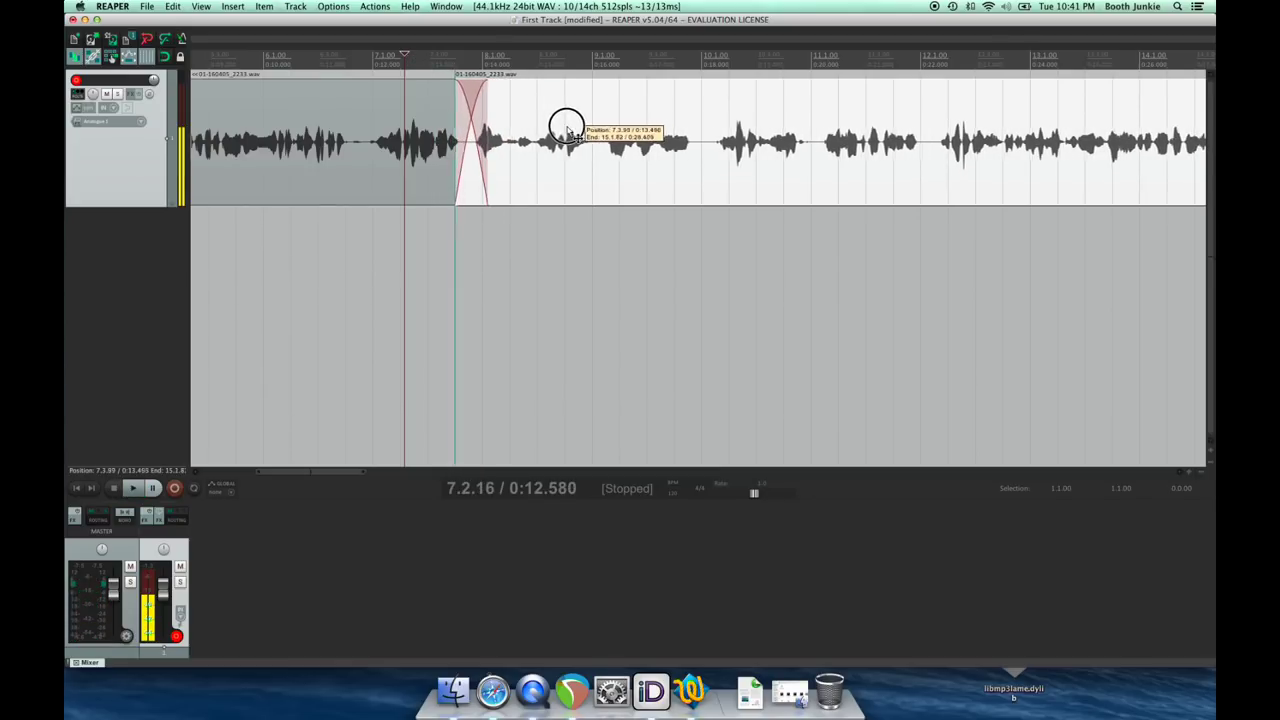
{"action": "left_click", "coordinate": [430, 54]}
{"action": "key", "text": "space"}
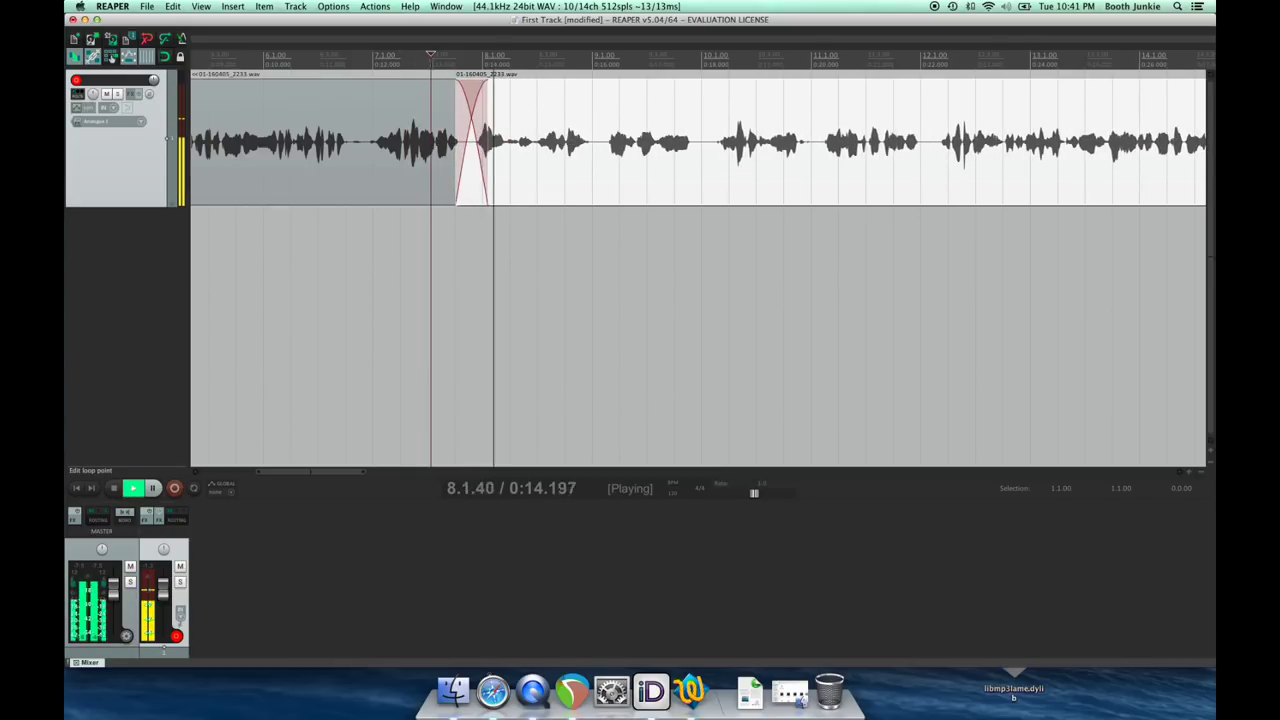
{"action": "key", "text": "space"}
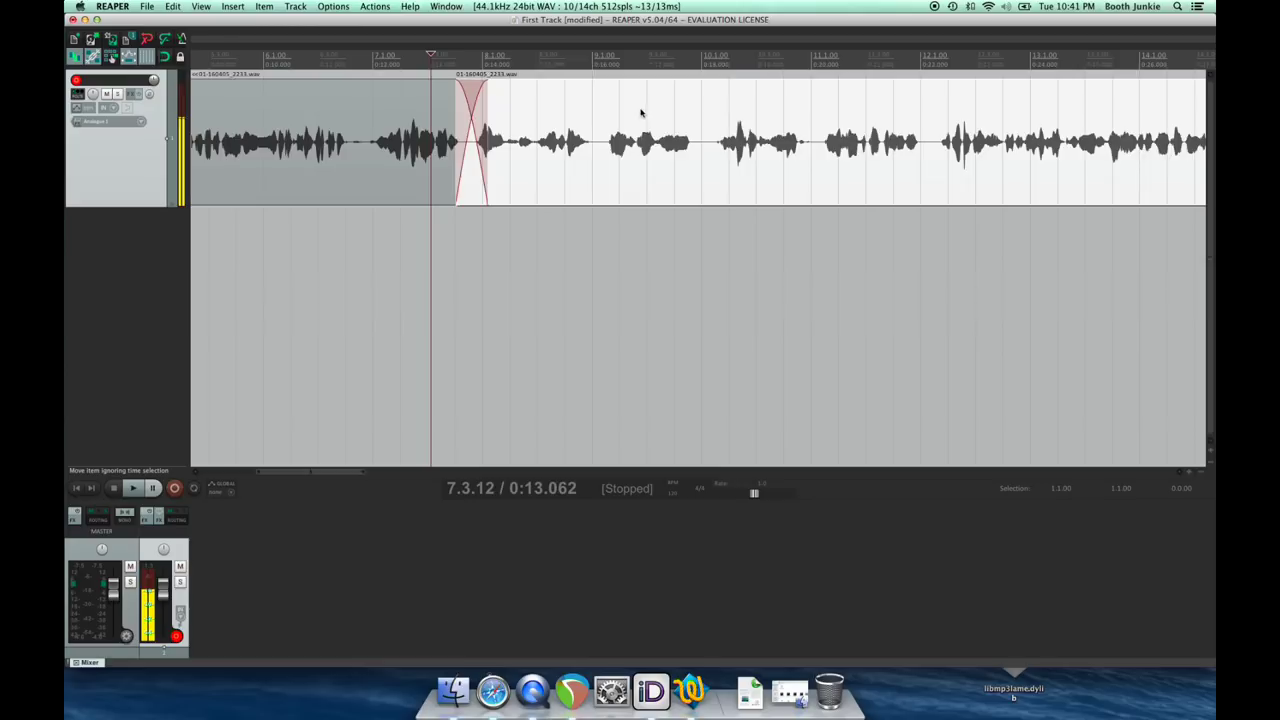
Move the selected item down onto a new second track at about 0:13.5, and play the transition from about 0:12.5
{"action": "scroll", "coordinate": [643, 110], "scroll_direction": "down", "scroll_amount": 1}
{"action": "scroll", "coordinate": [799, 70], "scroll_direction": "right", "scroll_amount": 3}
{"action": "left_click_drag", "start_coordinate": [652, 116], "coordinate": [657, 224]}
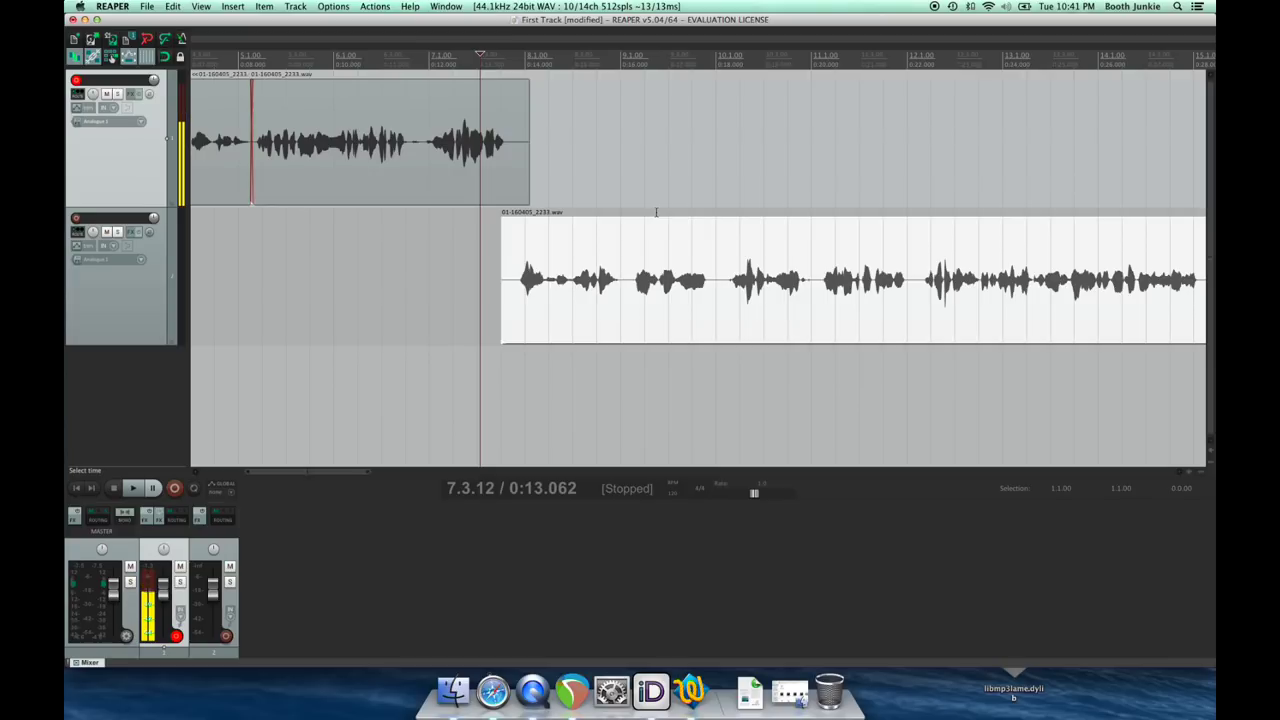
{"action": "left_click", "coordinate": [451, 56]}
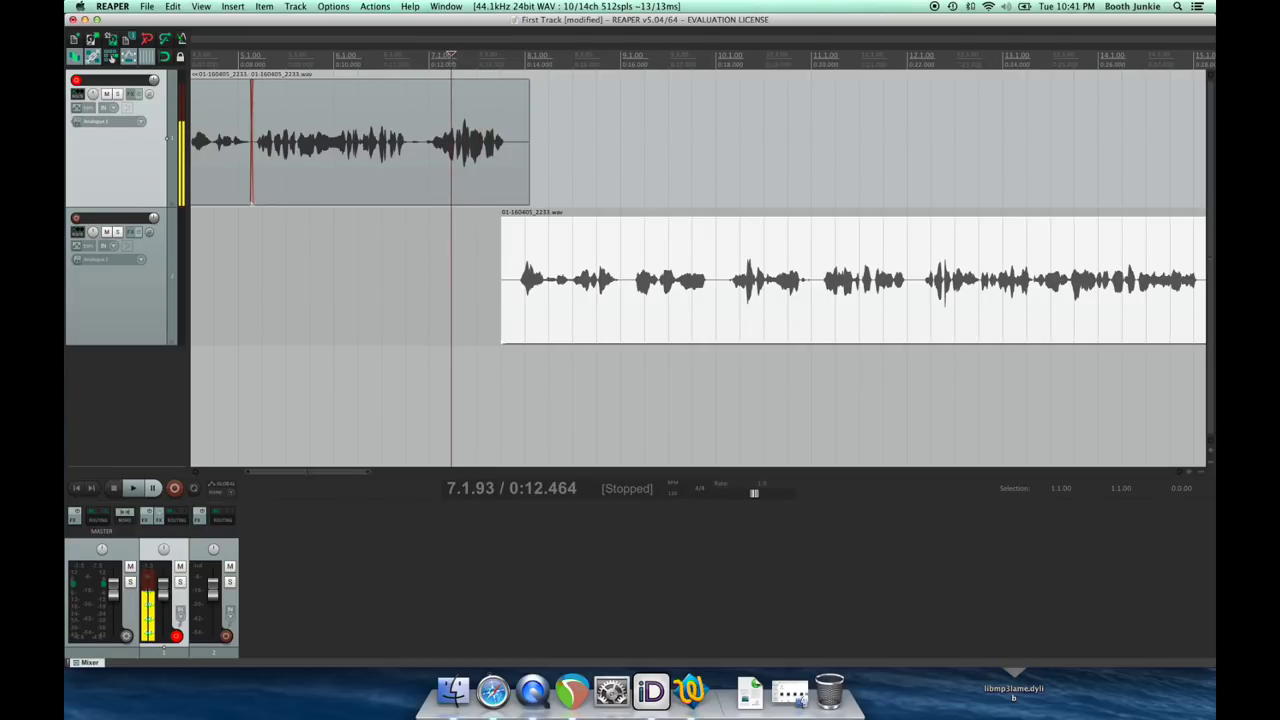
{"action": "key", "text": "space"}
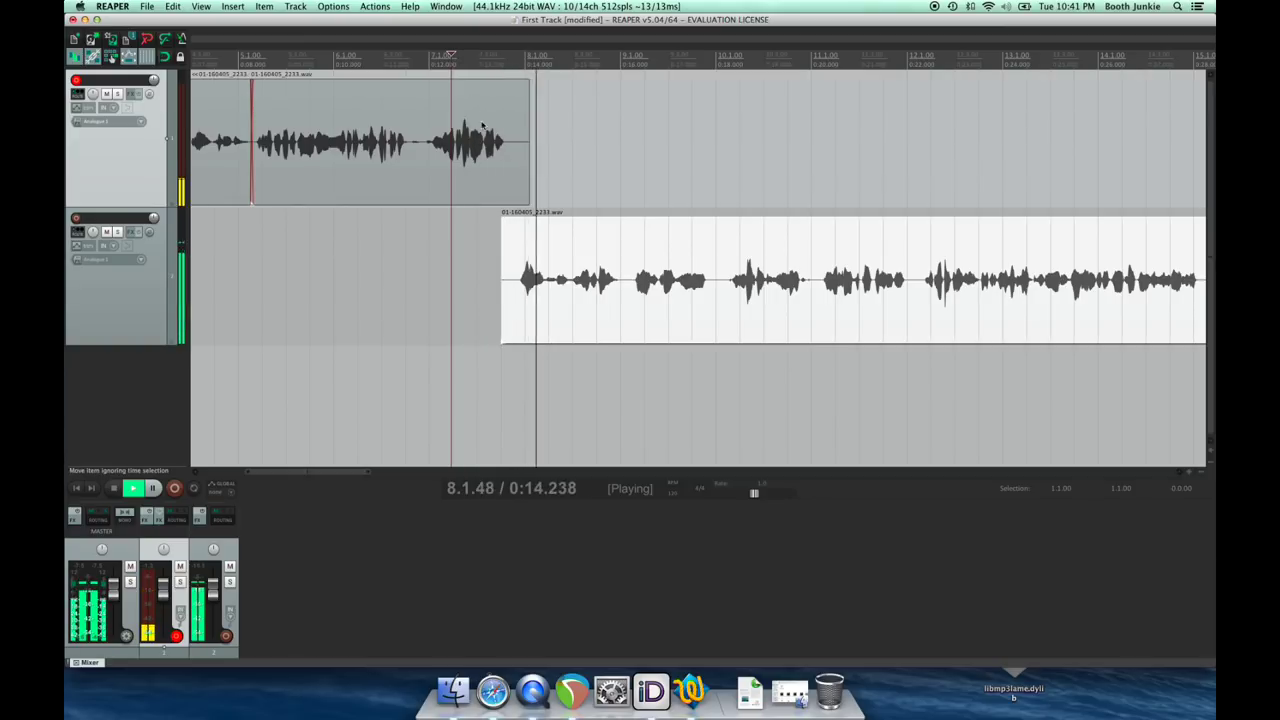
{"action": "key", "text": "space"}
Shift the second-track item earlier to about 0:13.1, and play the transition and the item from about 0:12.5
{"action": "left_click_drag", "start_coordinate": [580, 238], "coordinate": [565, 248]}
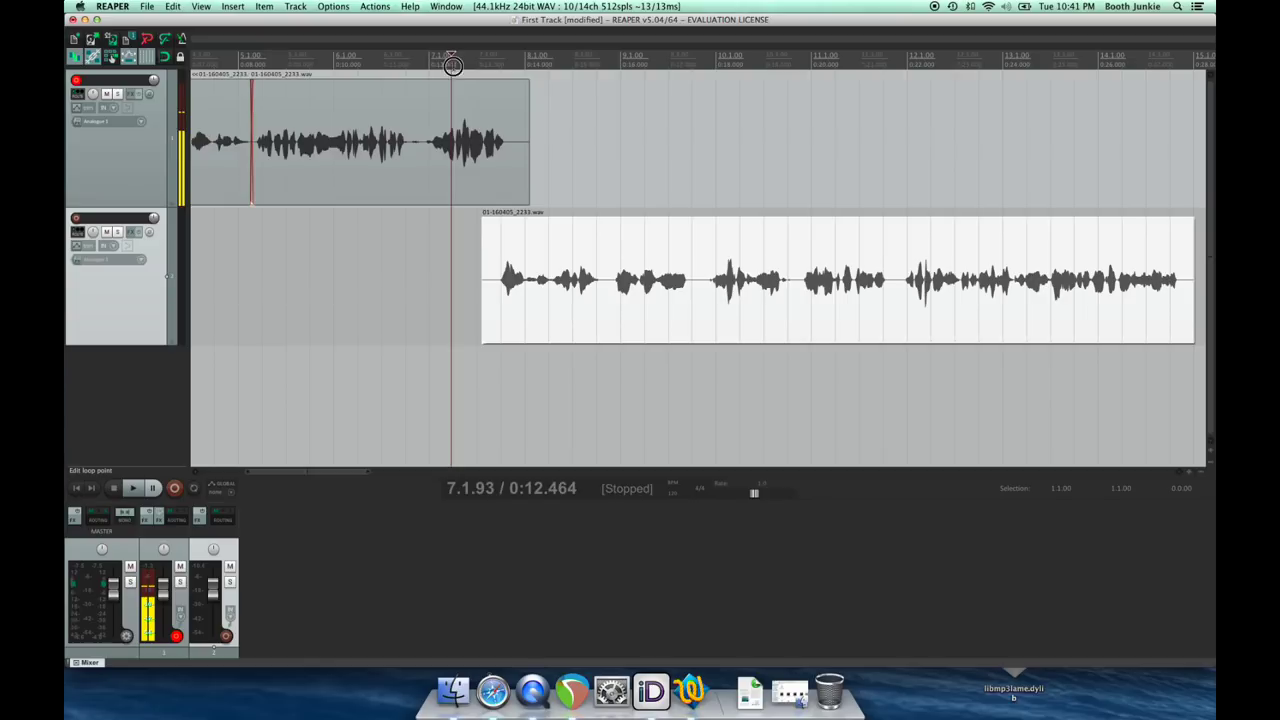
{"action": "key", "text": "space"}
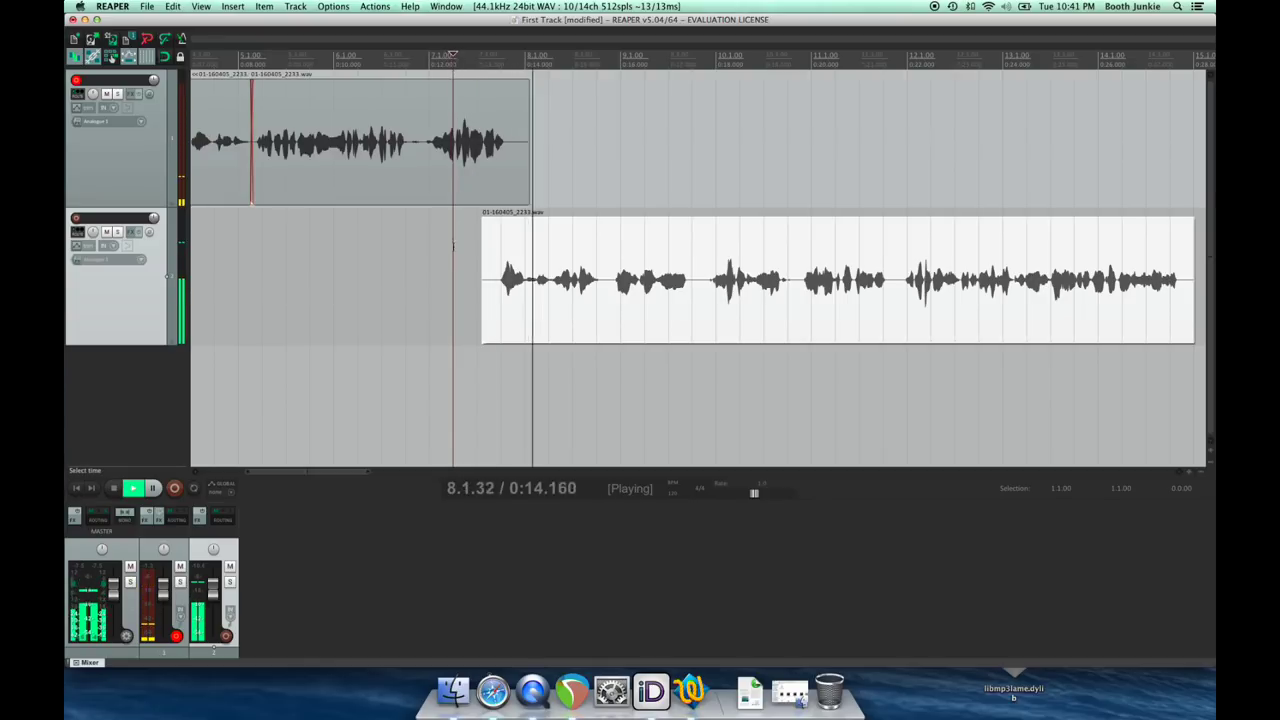
{"action": "scroll", "coordinate": [452, 250], "scroll_direction": "down", "scroll_amount": 3}
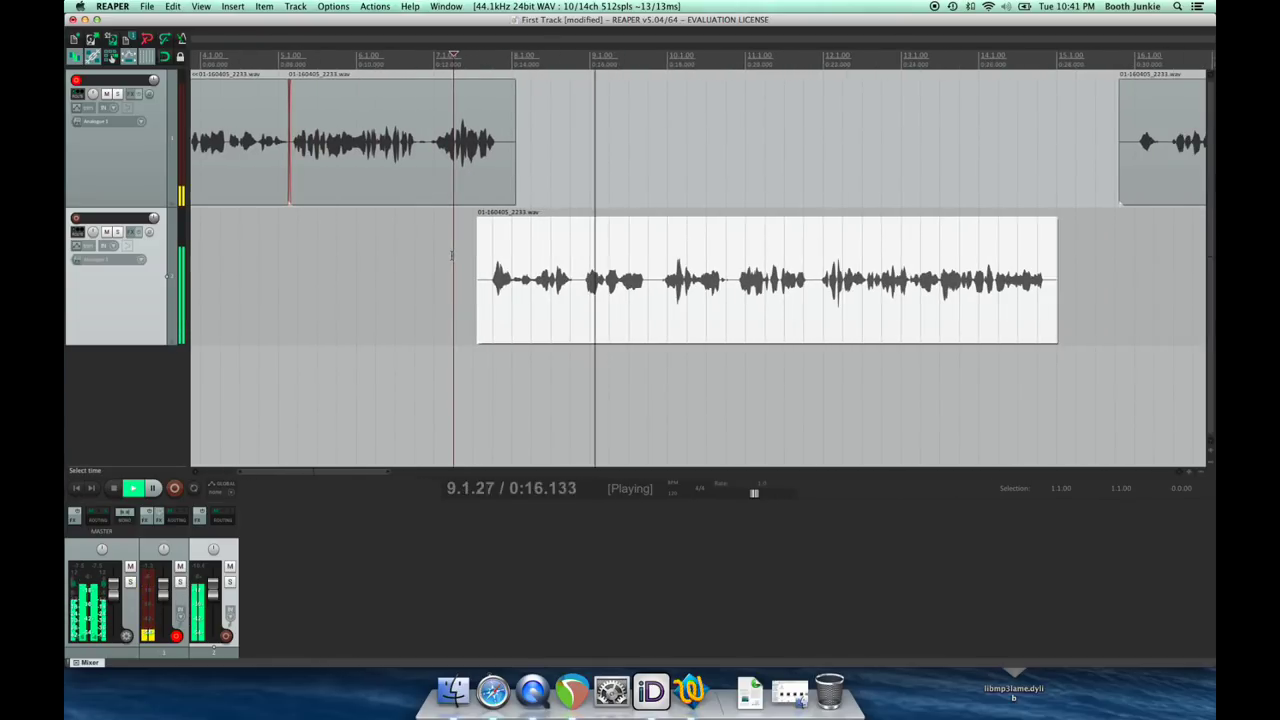
{"action": "scroll", "coordinate": [454, 256], "scroll_direction": "right", "scroll_amount": 2}
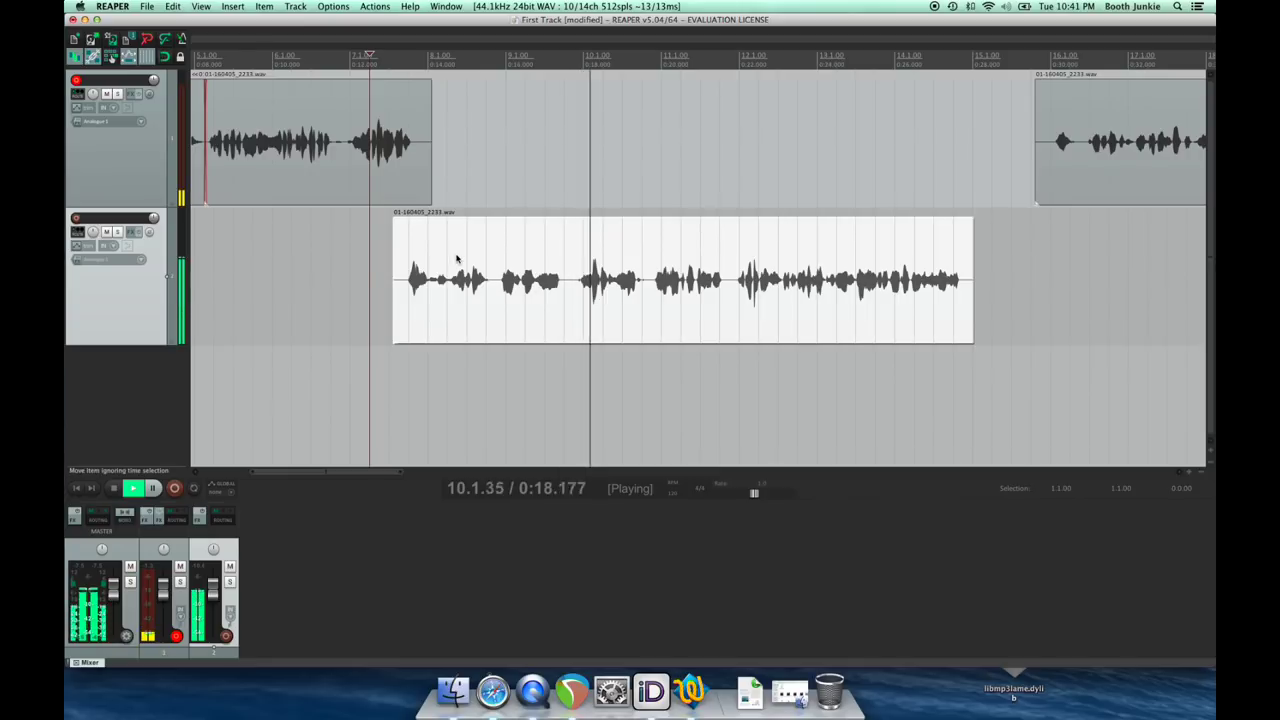
{"action": "key", "text": "space"}
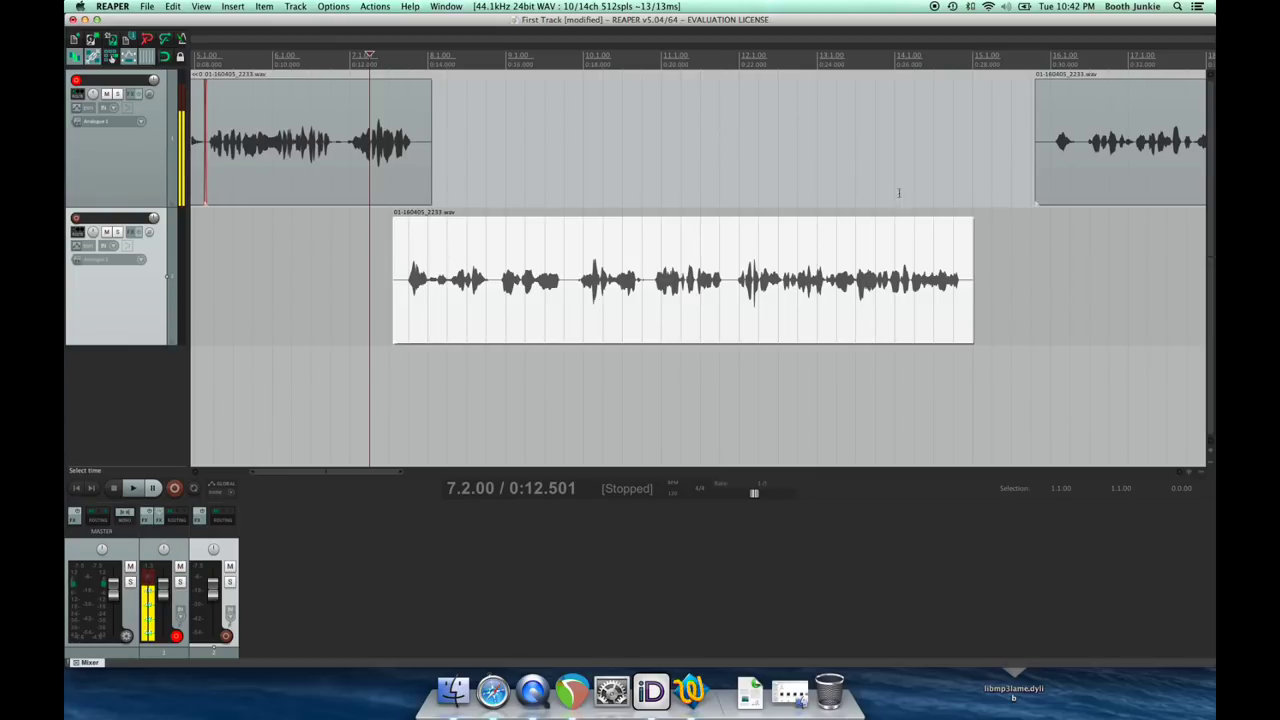
Move the following first-track item to about 0:27.1, overlapping the second-track item's end, and play from about 0:26.5
{"action": "scroll", "coordinate": [828, 179], "scroll_direction": "right", "scroll_amount": 1}
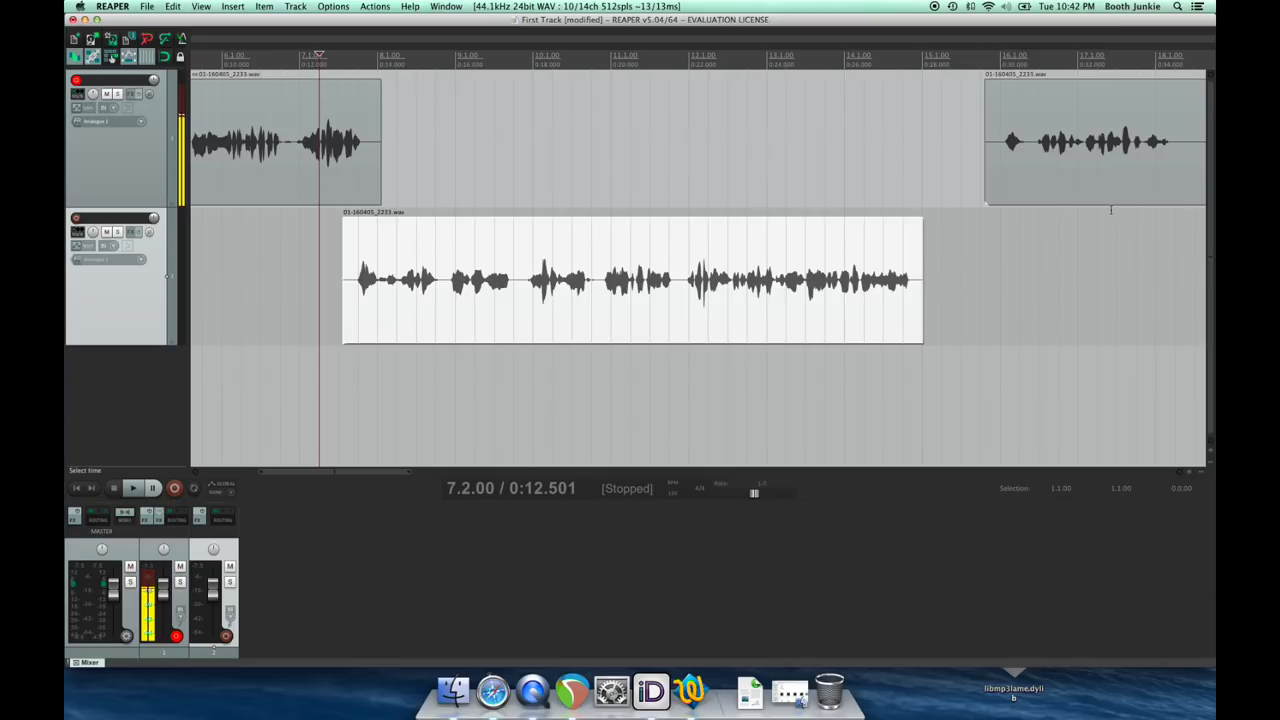
{"action": "left_click_drag", "start_coordinate": [1007, 178], "coordinate": [946, 172]}
{"action": "left_click", "coordinate": [840, 60]}
{"action": "key", "text": "space"}
{"action": "key", "text": "space"}
{"action": "left_click_drag", "start_coordinate": [886, 174], "coordinate": [941, 178]}
{"action": "key", "text": "space"}
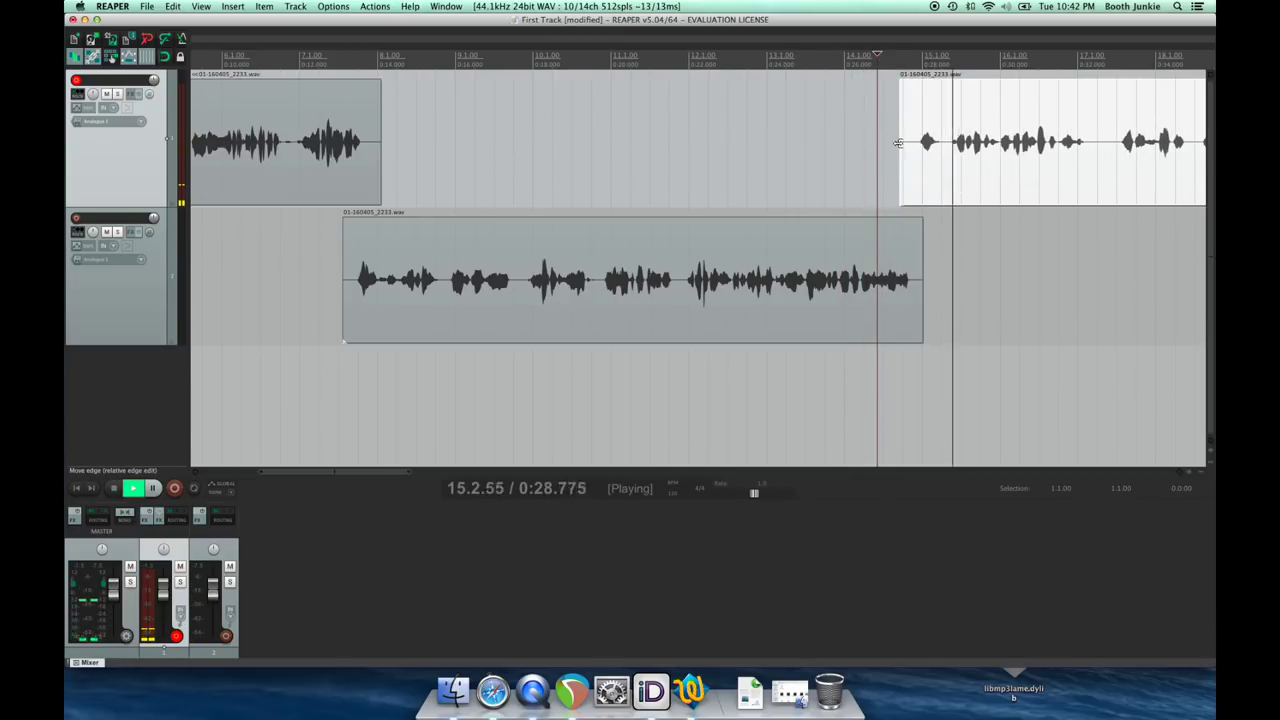
Stop playback and split the last first-track item at the pause at about 0:32.7
{"action": "scroll", "coordinate": [882, 190], "scroll_direction": "right", "scroll_amount": 5}
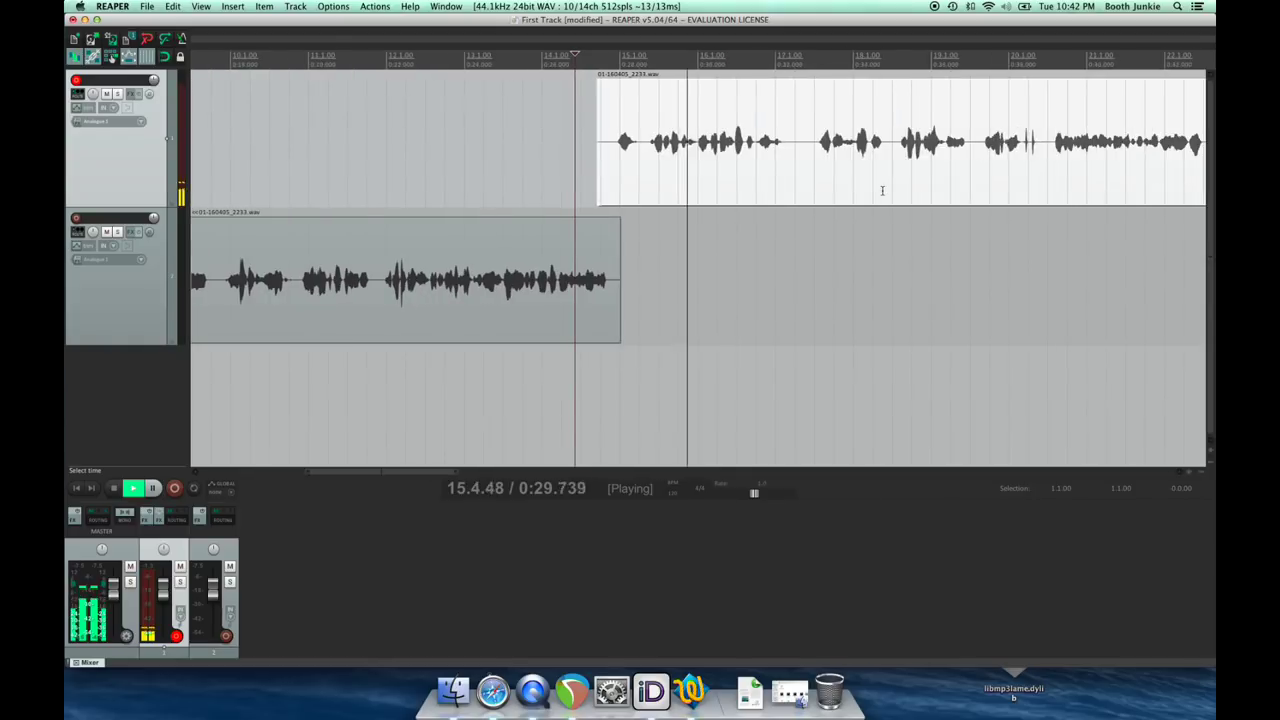
{"action": "key", "text": "space"}
{"action": "left_click", "coordinate": [802, 172]}
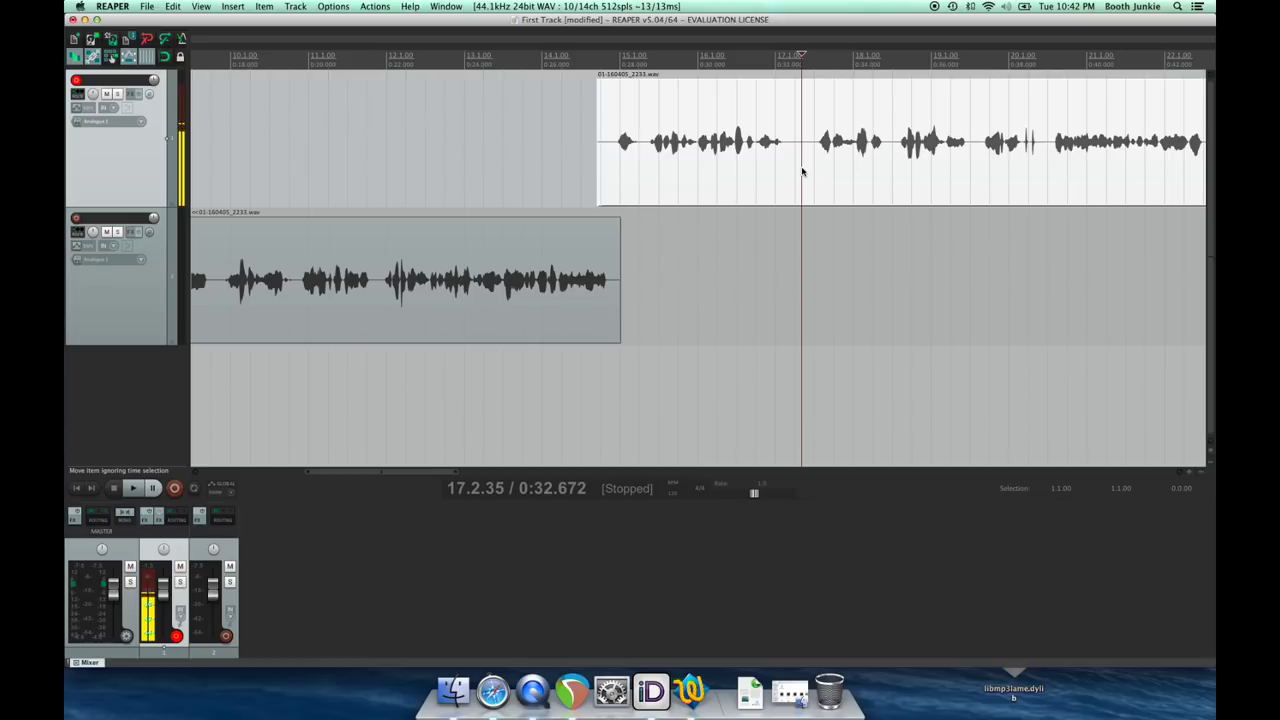
{"action": "key", "text": "s"}
Try splitting the last item again at about 0:34.9, play from about 0:33.3, and undo that split
{"action": "left_click", "coordinate": [888, 163]}
{"action": "key", "text": "s"}
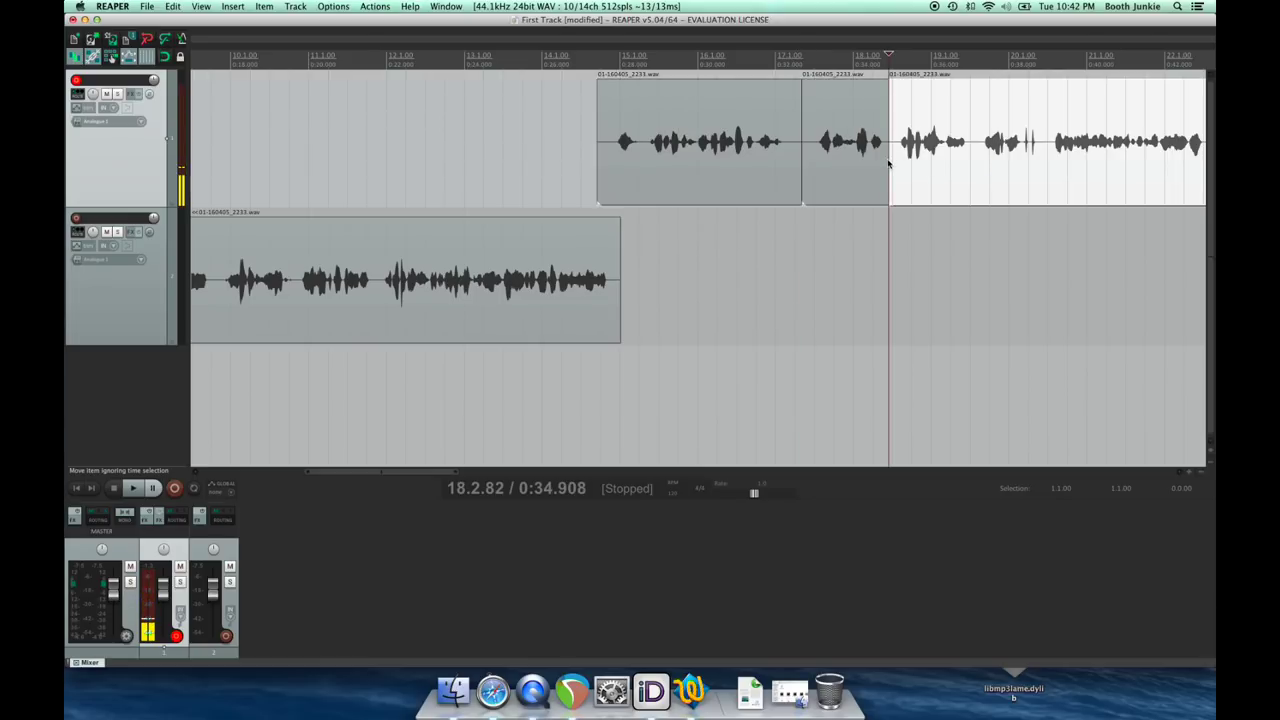
{"action": "left_click", "coordinate": [827, 90]}
{"action": "key", "text": "space"}
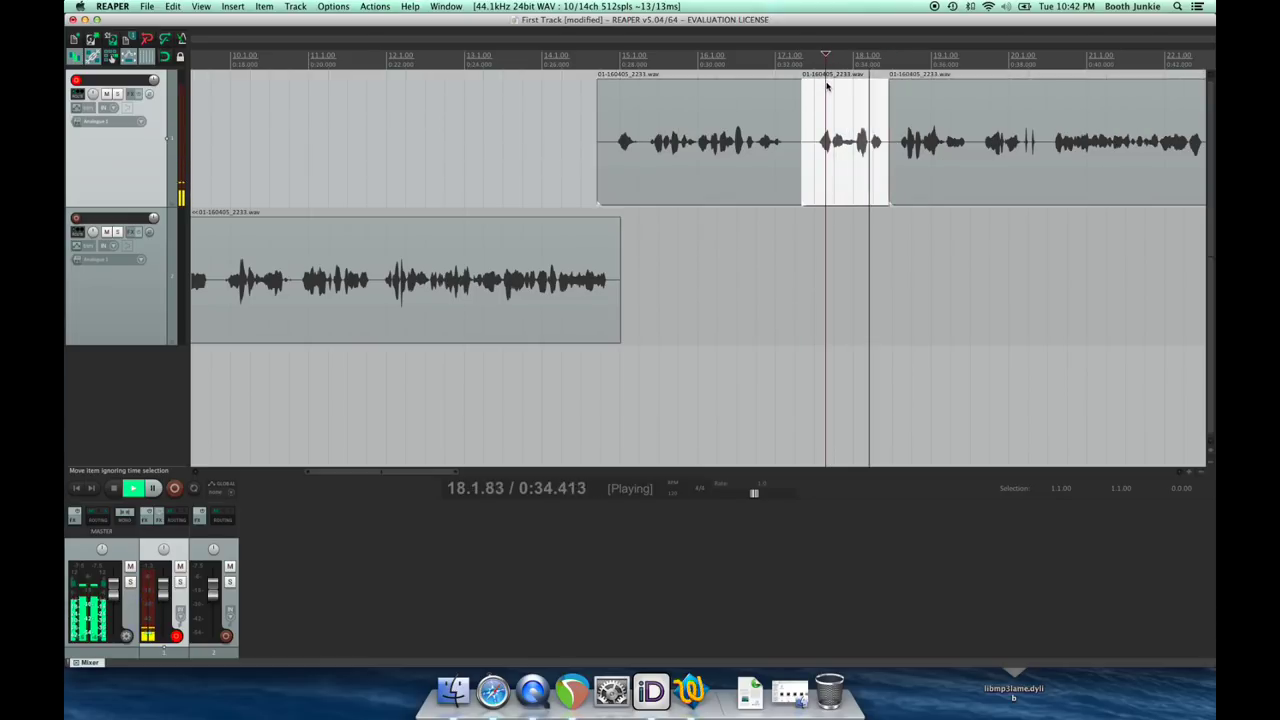
{"action": "key", "text": "space"}
{"action": "key", "text": "super+z"}
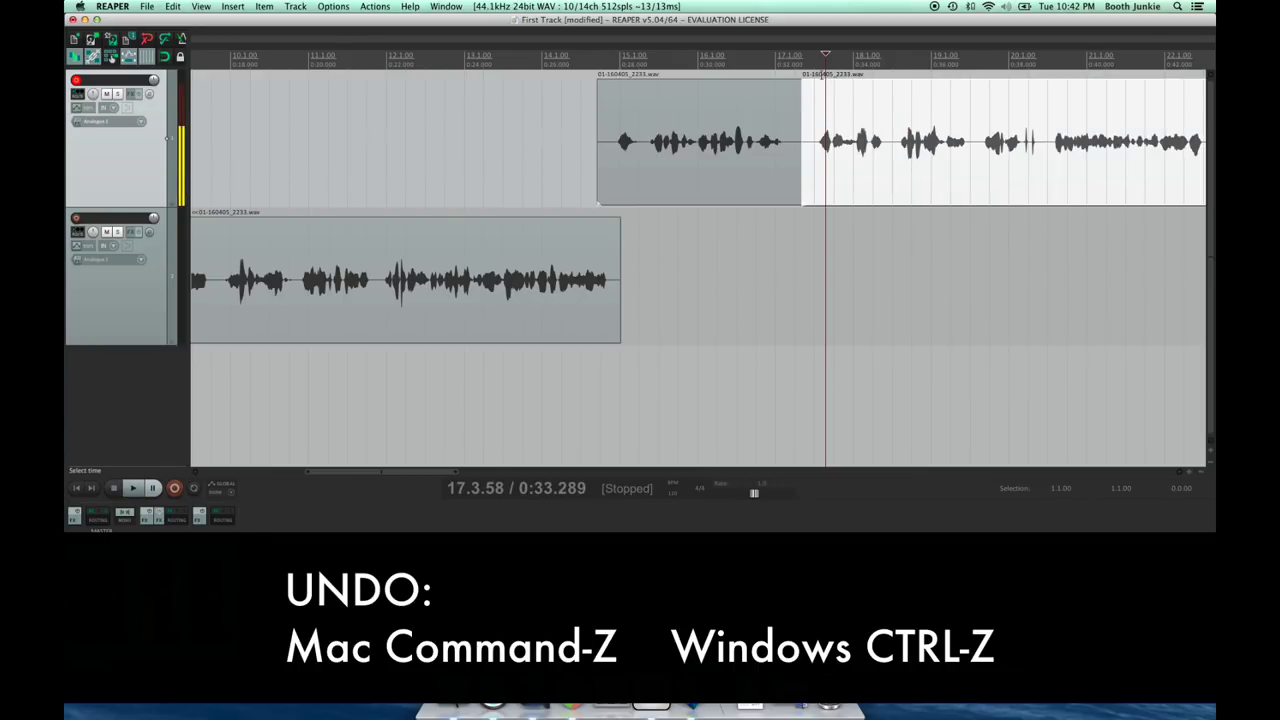
Play the last item from just before its start at about 0:32.6 to find the next mistake
{"action": "left_click", "coordinate": [800, 74]}
{"action": "key", "text": "space"}
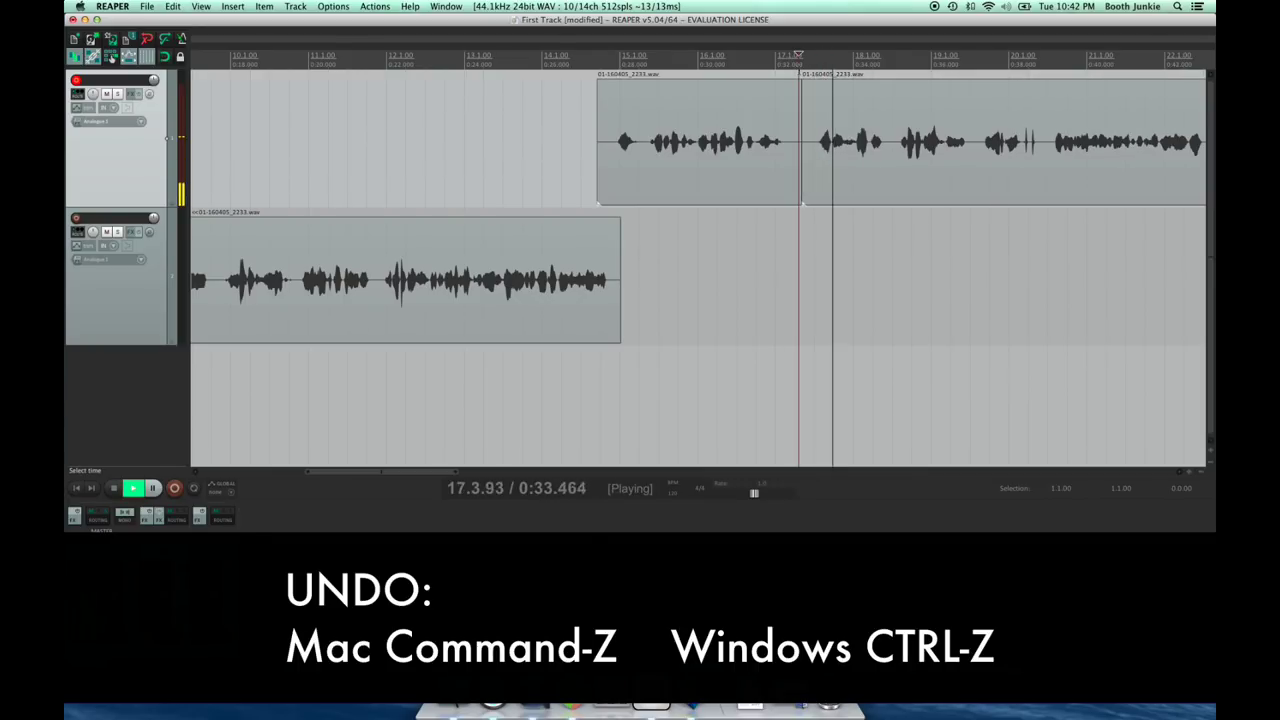
{"action": "scroll", "coordinate": [848, 193], "scroll_direction": "right", "scroll_amount": 5}
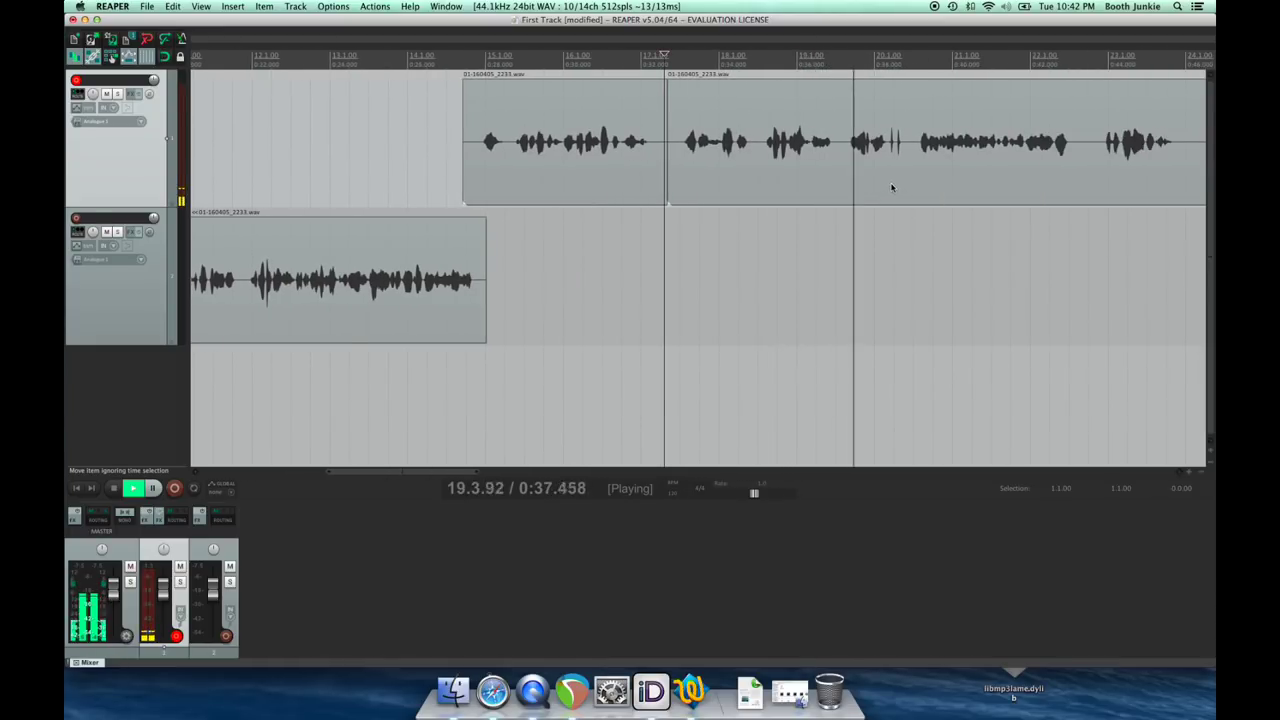
{"action": "key", "text": "space"}
Play the passage from about 0:37.2, and make a time selection around the mistake from about 0:37.2 to 0:38.9
{"action": "scroll", "coordinate": [901, 134], "scroll_direction": "up", "scroll_amount": 3}
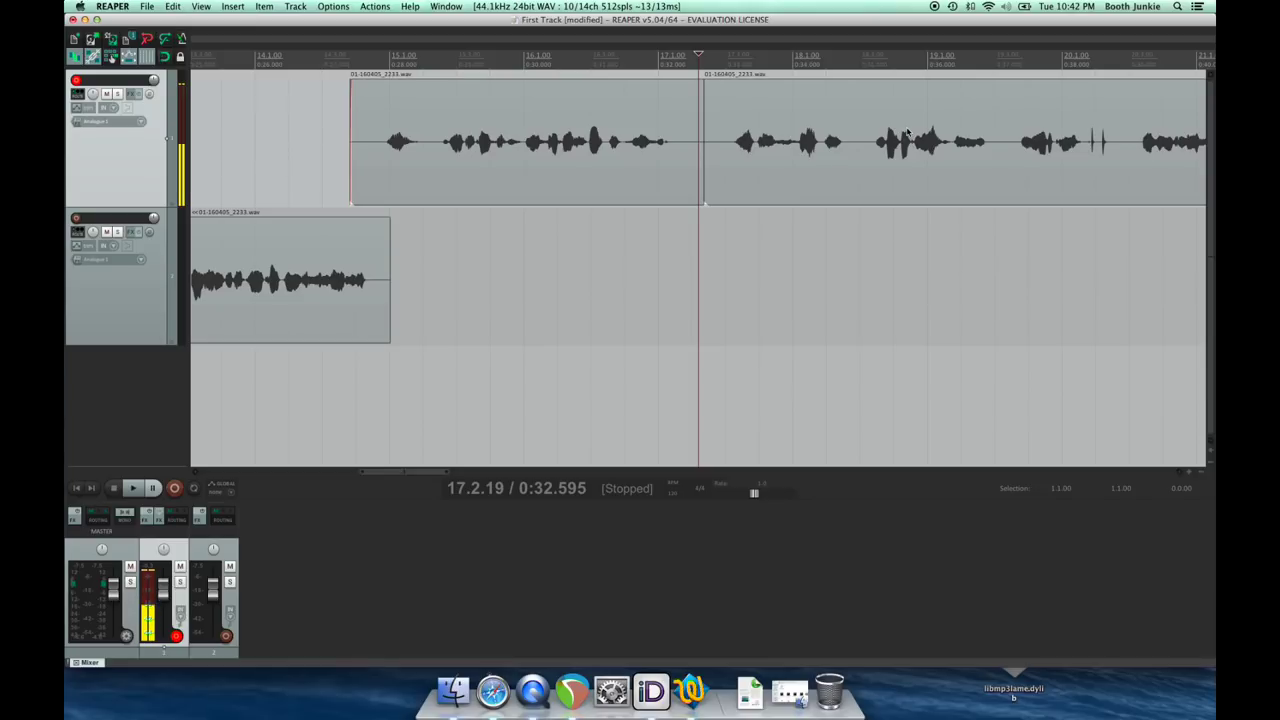
{"action": "scroll", "coordinate": [1067, 147], "scroll_direction": "right", "scroll_amount": 4}
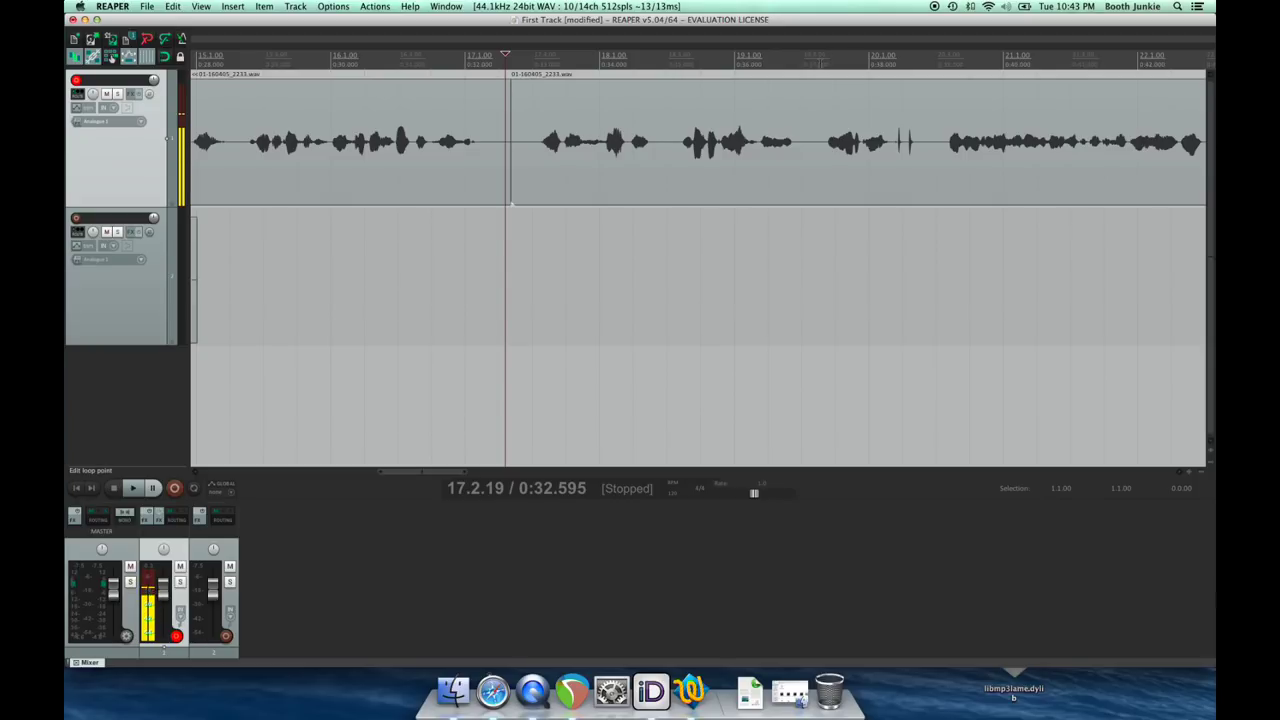
{"action": "left_click", "coordinate": [818, 57]}
{"action": "key", "text": "space"}
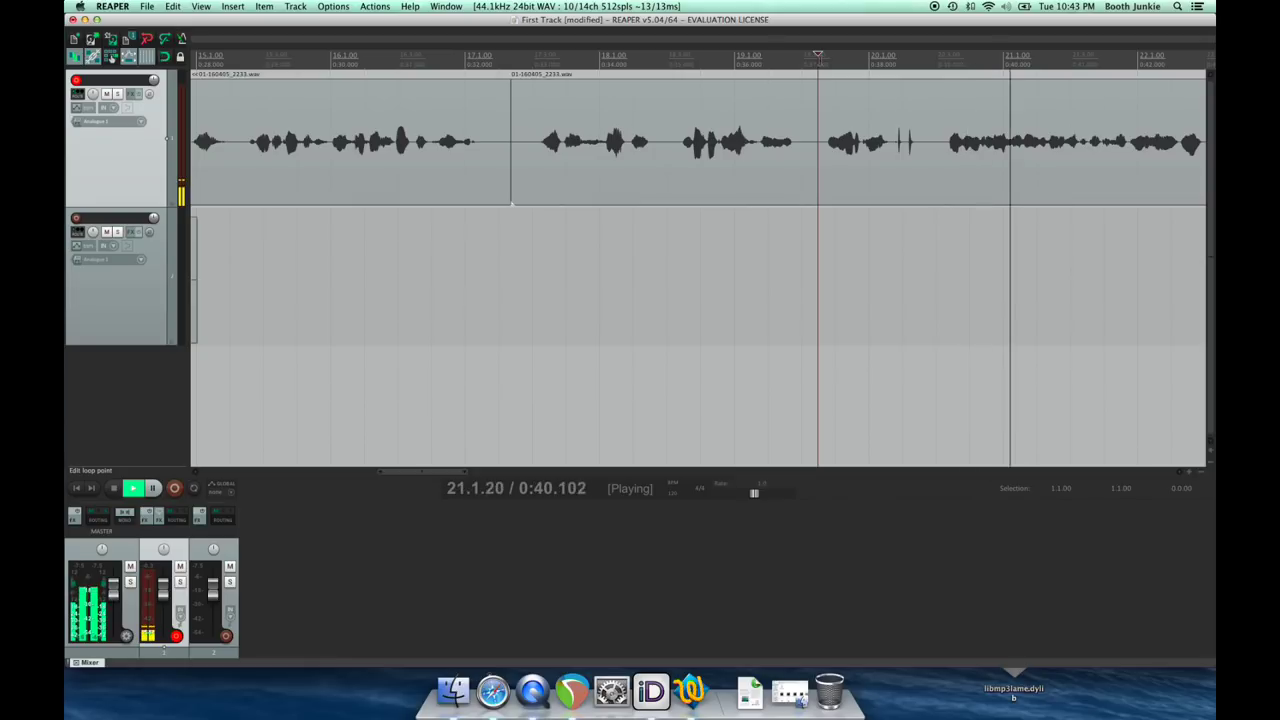
{"action": "key", "text": "space"}
{"action": "left_click_drag", "start_coordinate": [818, 70], "coordinate": [929, 80]}
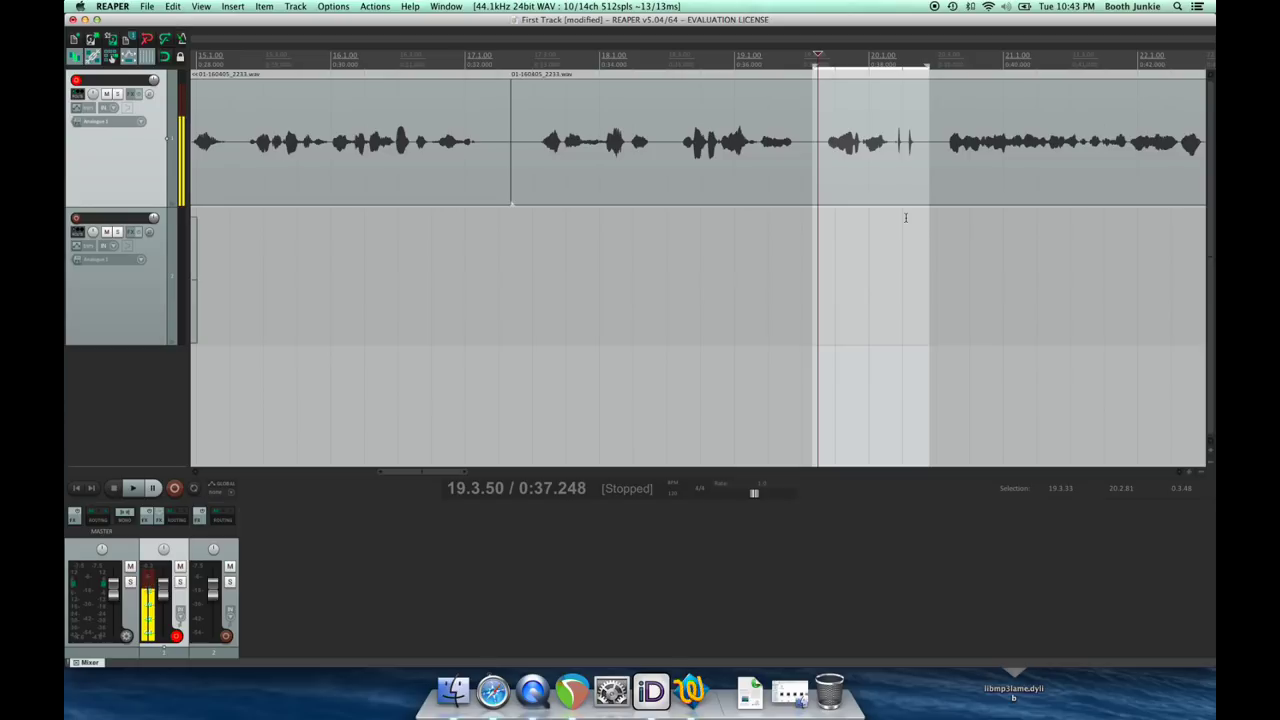
Split the item at about 0:37.2 and 0:39.0, and delete the section in between
{"action": "left_click", "coordinate": [813, 165]}
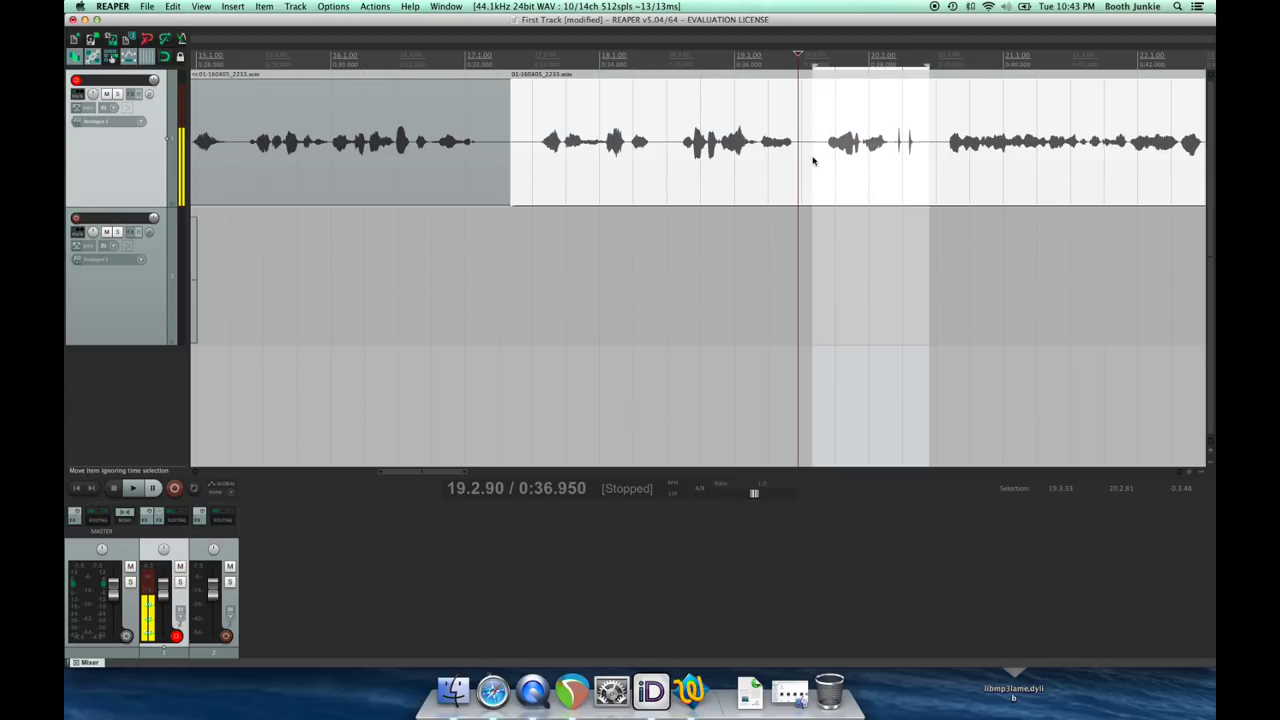
{"action": "left_click", "coordinate": [814, 162]}
{"action": "key", "text": "s"}
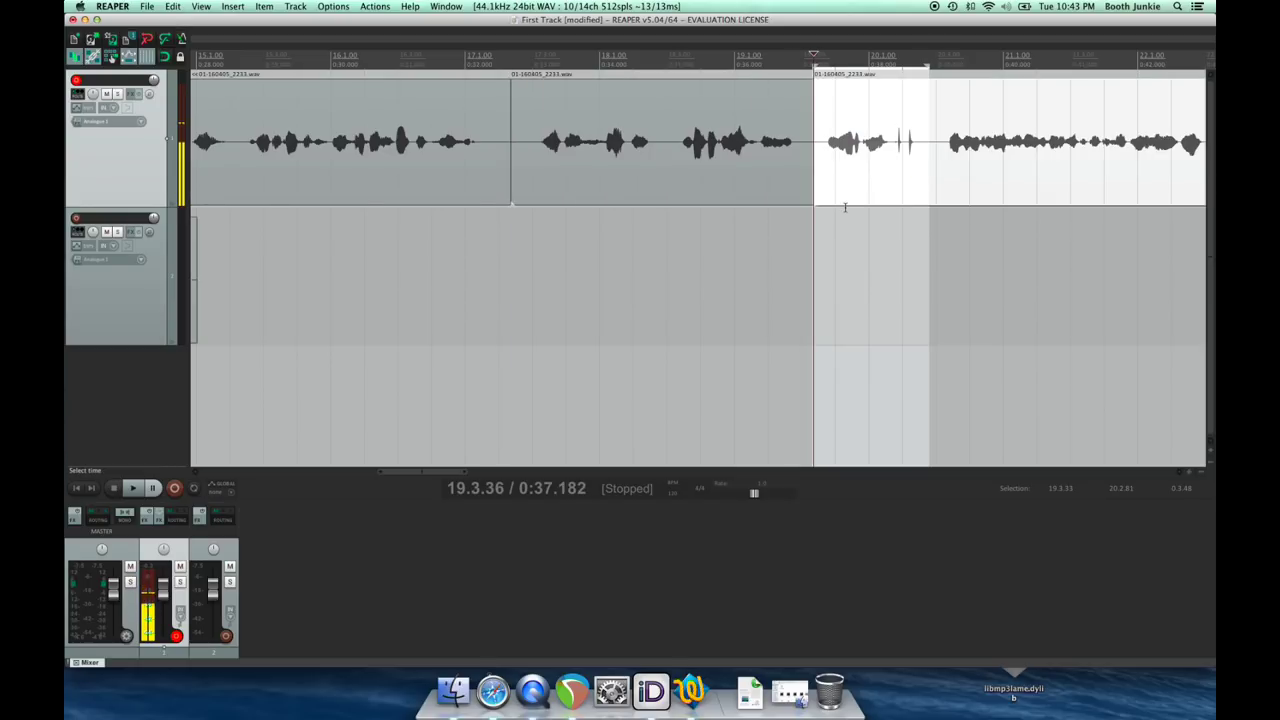
{"action": "left_click", "coordinate": [935, 168]}
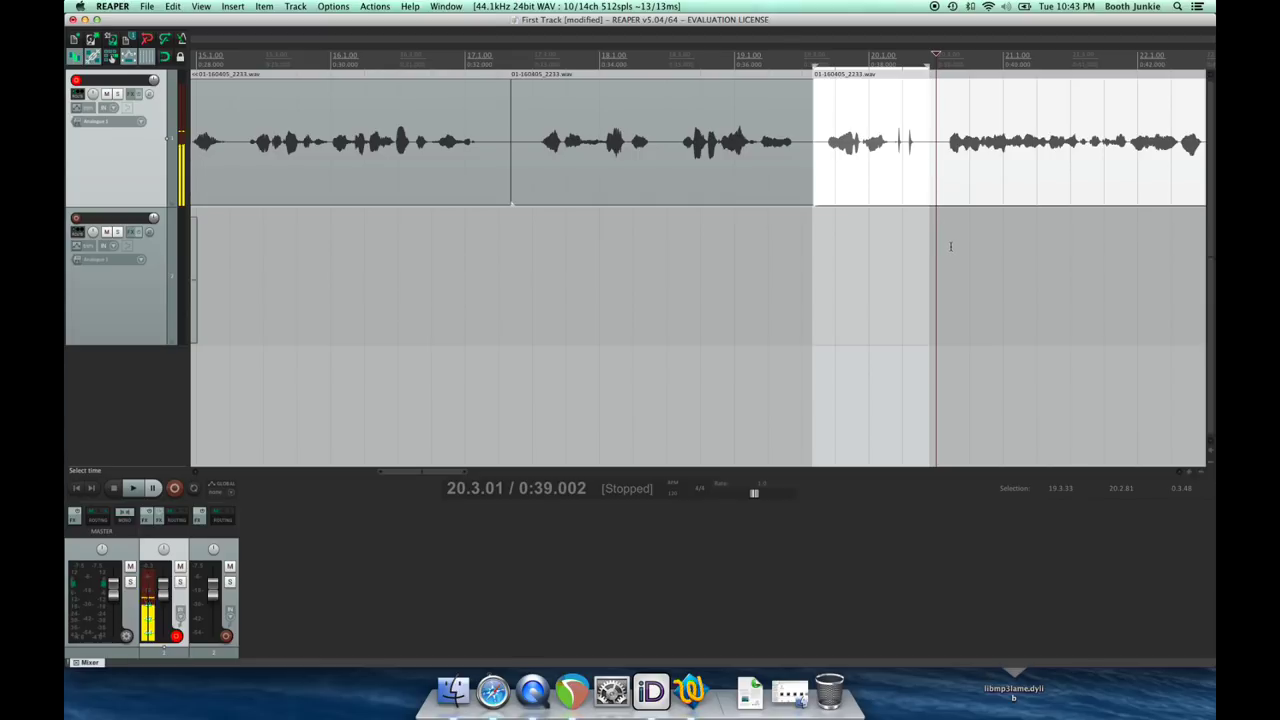
{"action": "key", "text": "s"}
{"action": "left_click", "coordinate": [872, 203]}
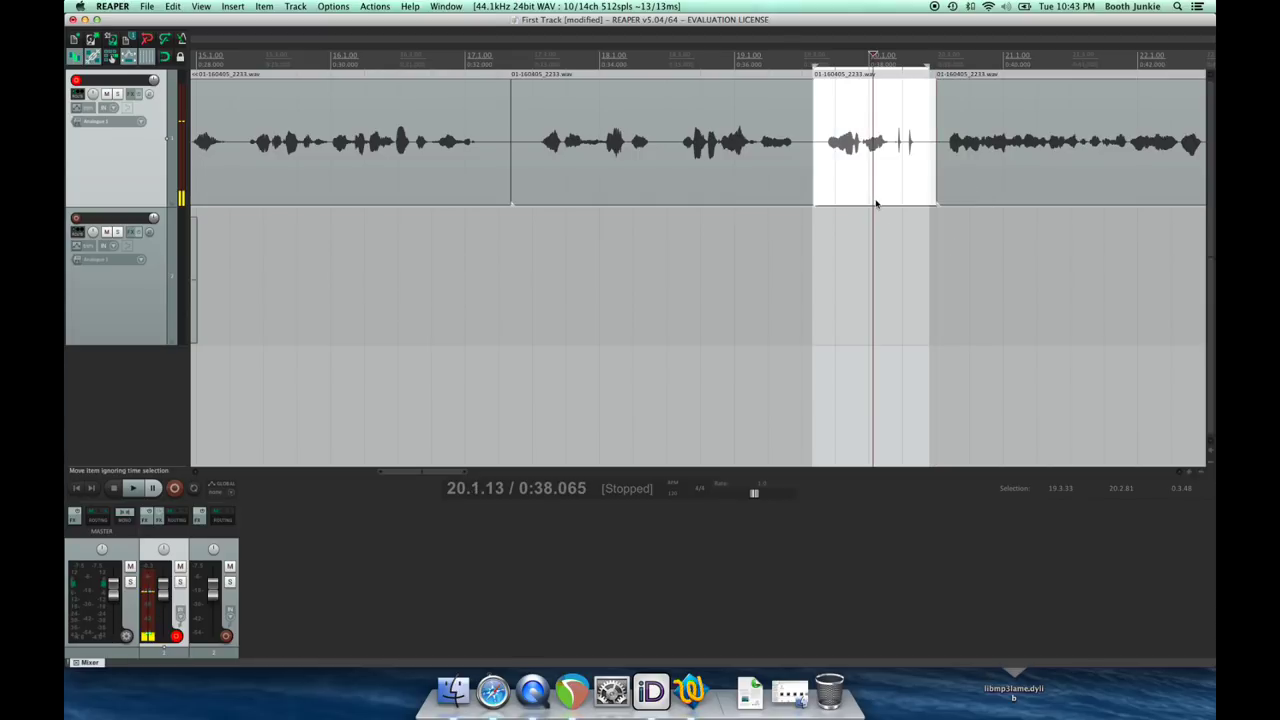
{"action": "key", "text": "Delete"}
Play across the gap left by the deleted section from about 0:36.0
{"action": "left_click", "coordinate": [733, 55]}
{"action": "key", "text": "space"}
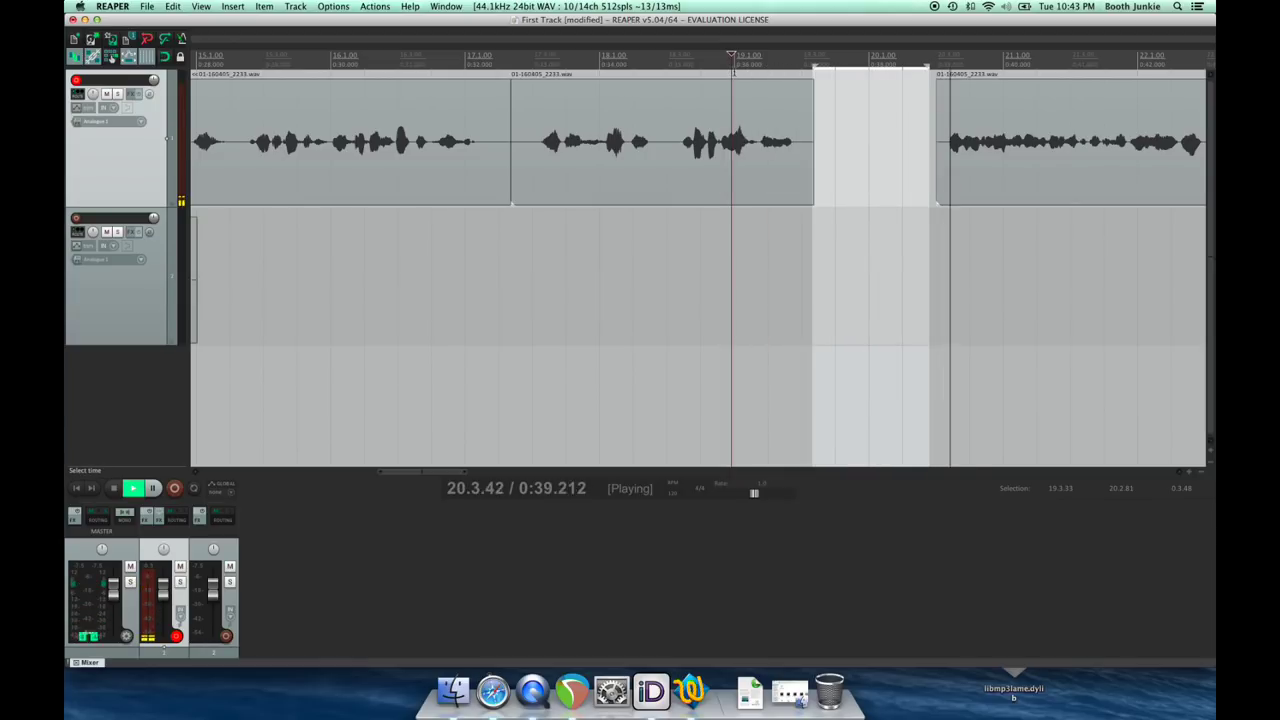
{"action": "key", "text": "space"}
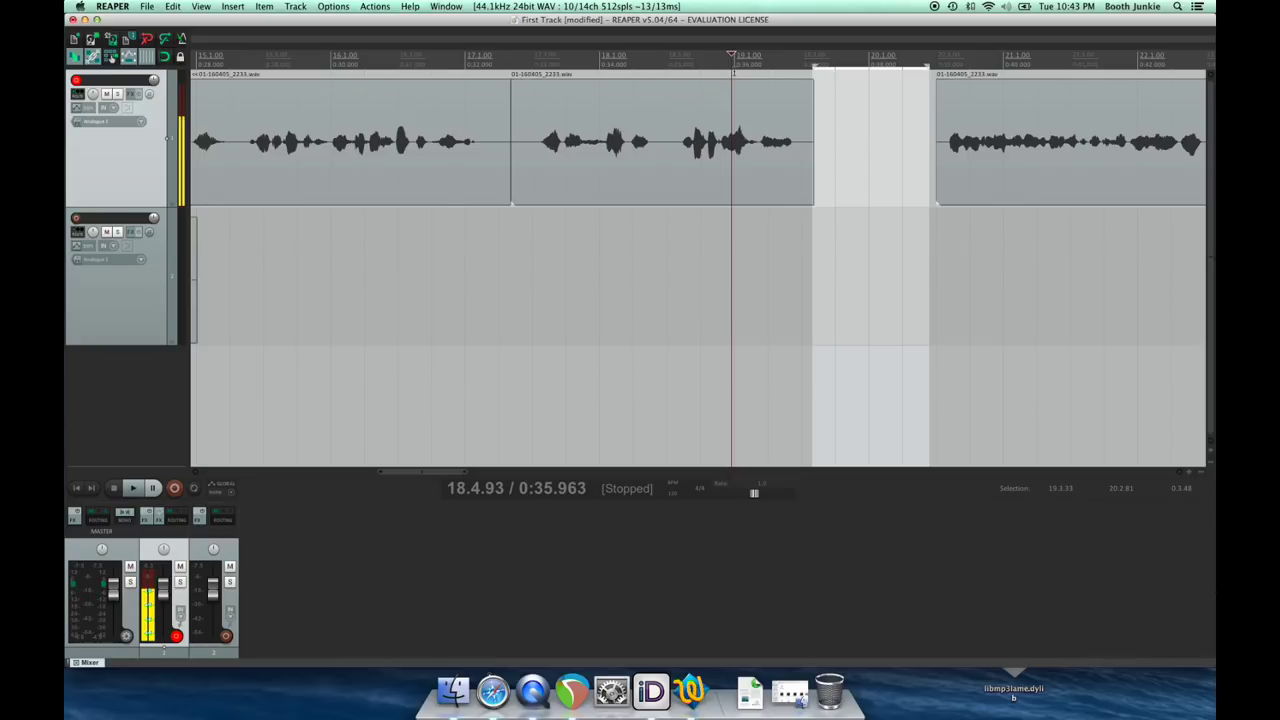
Undo the deletion and both splits around the mistake
{"action": "key", "text": "super+z"}
{"action": "key", "text": "super+z"}
{"action": "key", "text": "super+z"}
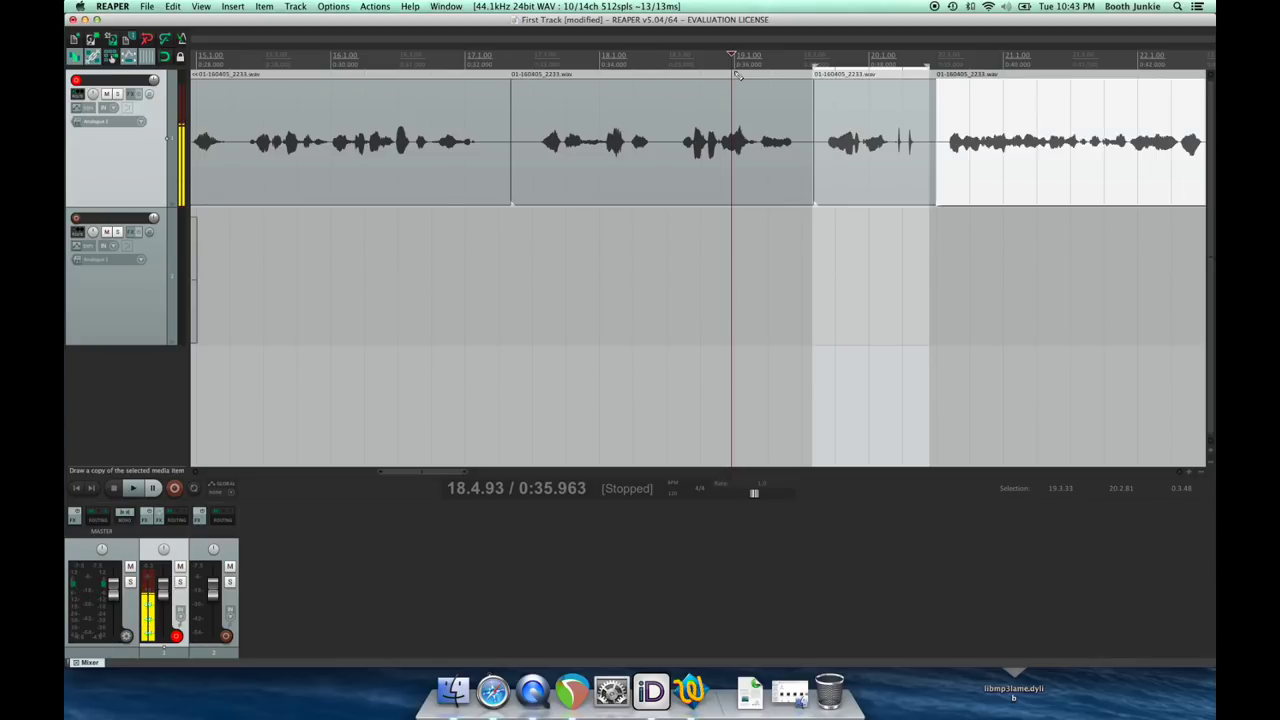
{"action": "key", "text": "super+z"}
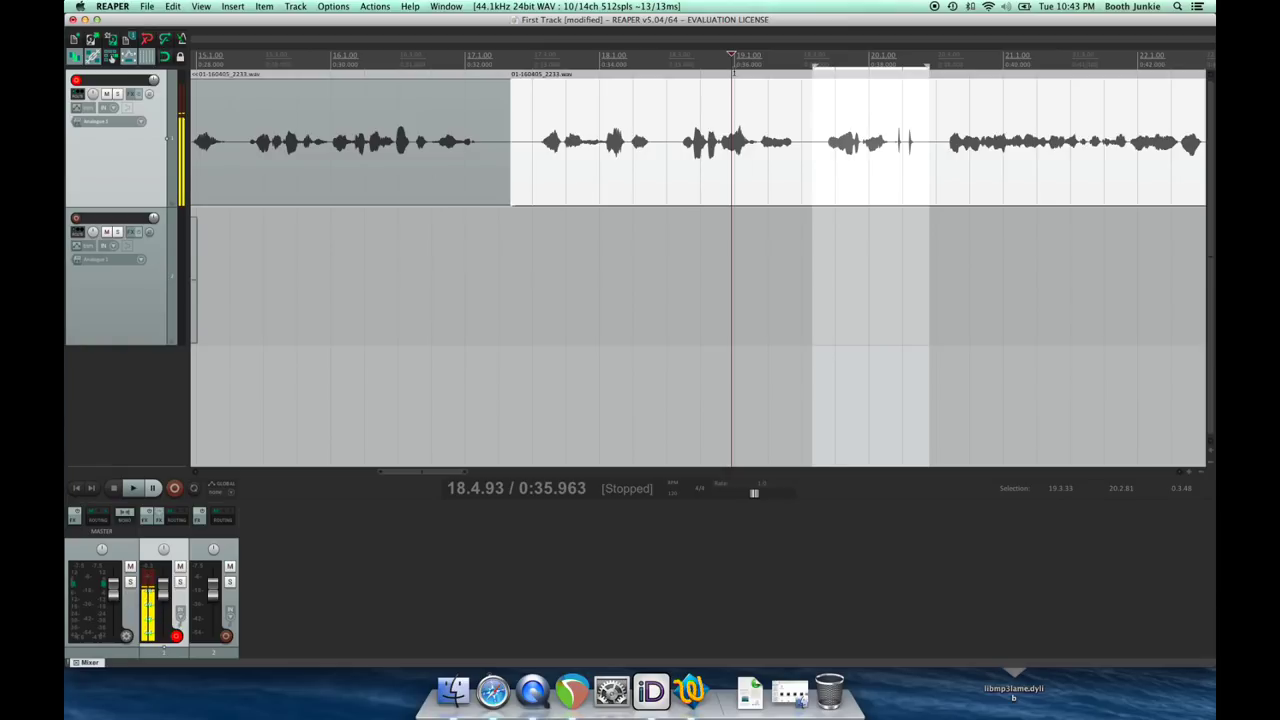
Zoom in on the time selection around the mistake and turn on ripple editing
{"action": "scroll", "coordinate": [822, 150], "scroll_direction": "down", "scroll_amount": 3}
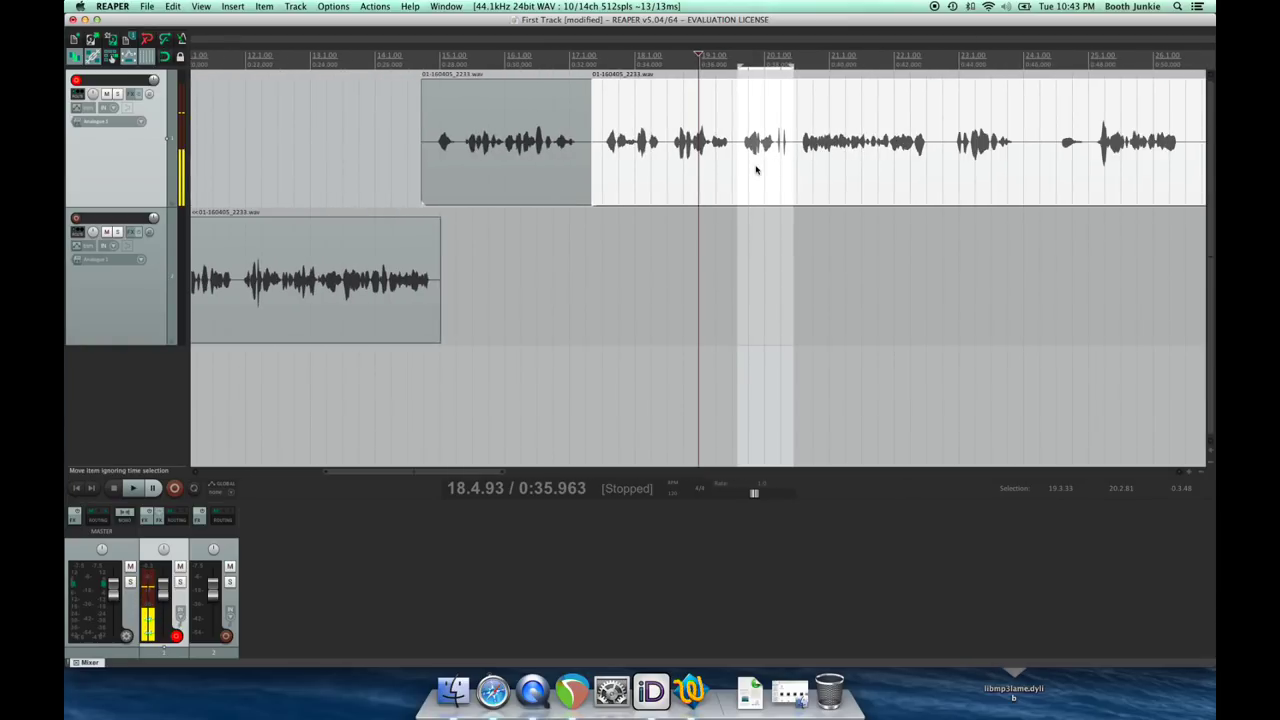
{"action": "scroll", "coordinate": [762, 167], "scroll_direction": "up", "scroll_amount": 5}
{"action": "scroll", "coordinate": [759, 172], "scroll_direction": "down", "scroll_amount": 1}
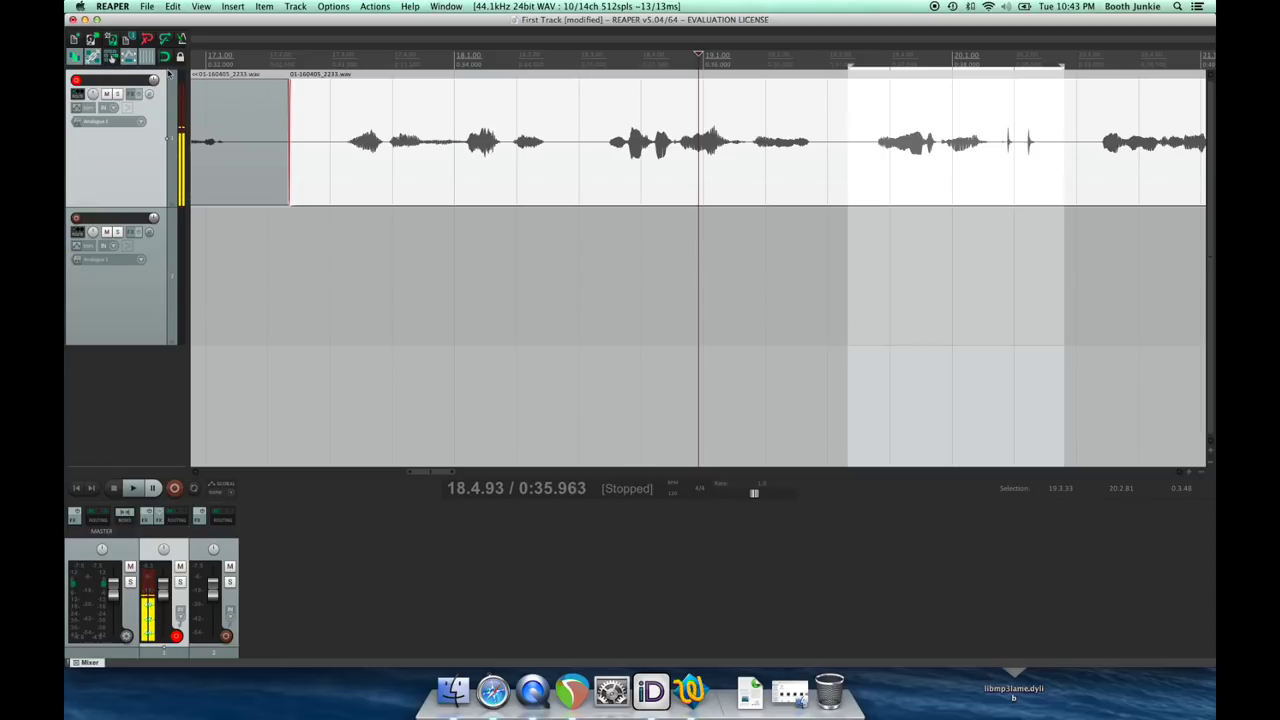
{"action": "left_click", "coordinate": [112, 60]}
Split the item at the selection's edges, about 0:37.1 and 0:38.9, and ripple-delete the section in between
{"action": "left_click", "coordinate": [847, 146]}
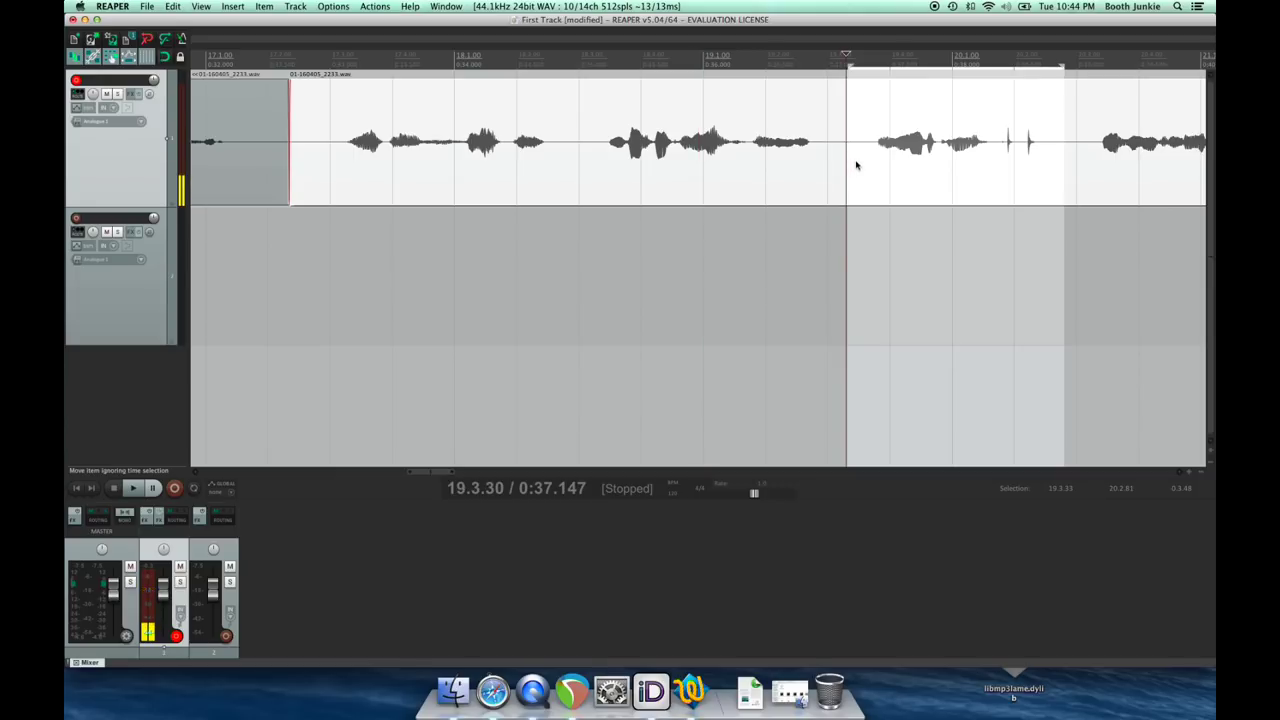
{"action": "key", "text": "s"}
{"action": "left_click", "coordinate": [1063, 152]}
{"action": "key", "text": "s"}
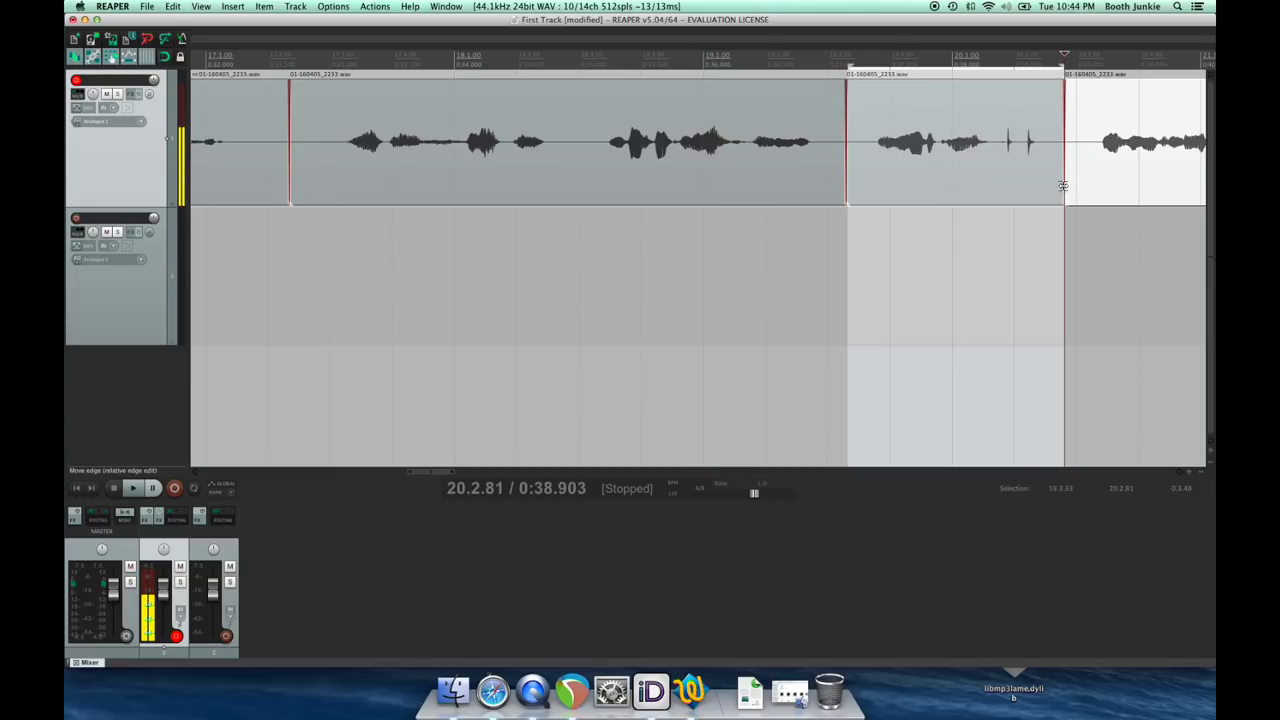
{"action": "left_click", "coordinate": [922, 116]}
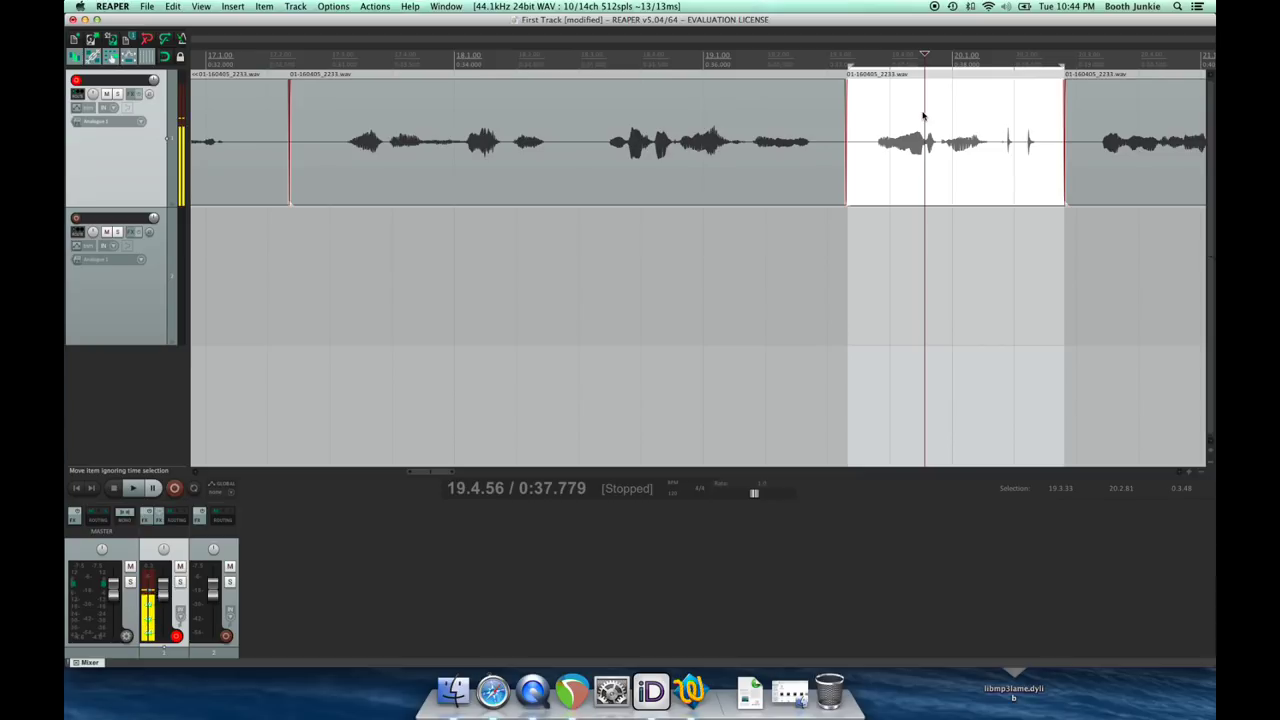
{"action": "key", "text": "Delete"}
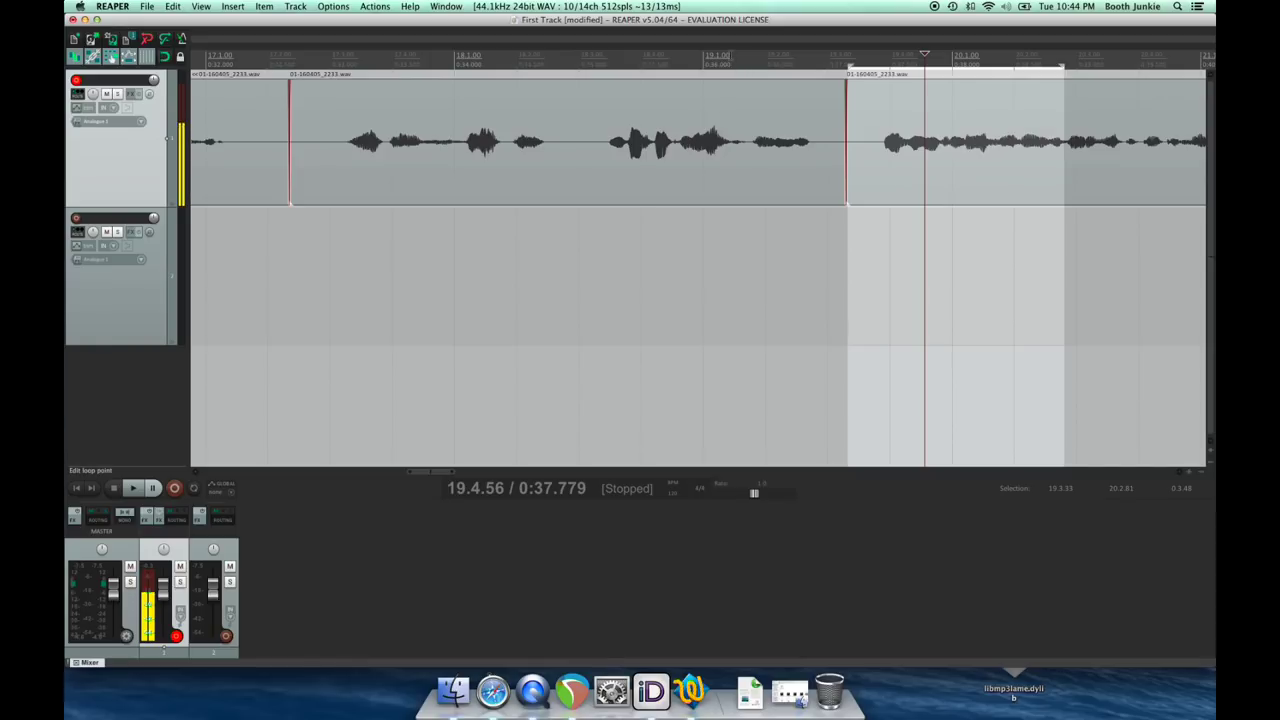
Play across the ripple-deleted edit from about 0:36.2 and stop after the join
{"action": "left_click", "coordinate": [728, 62]}
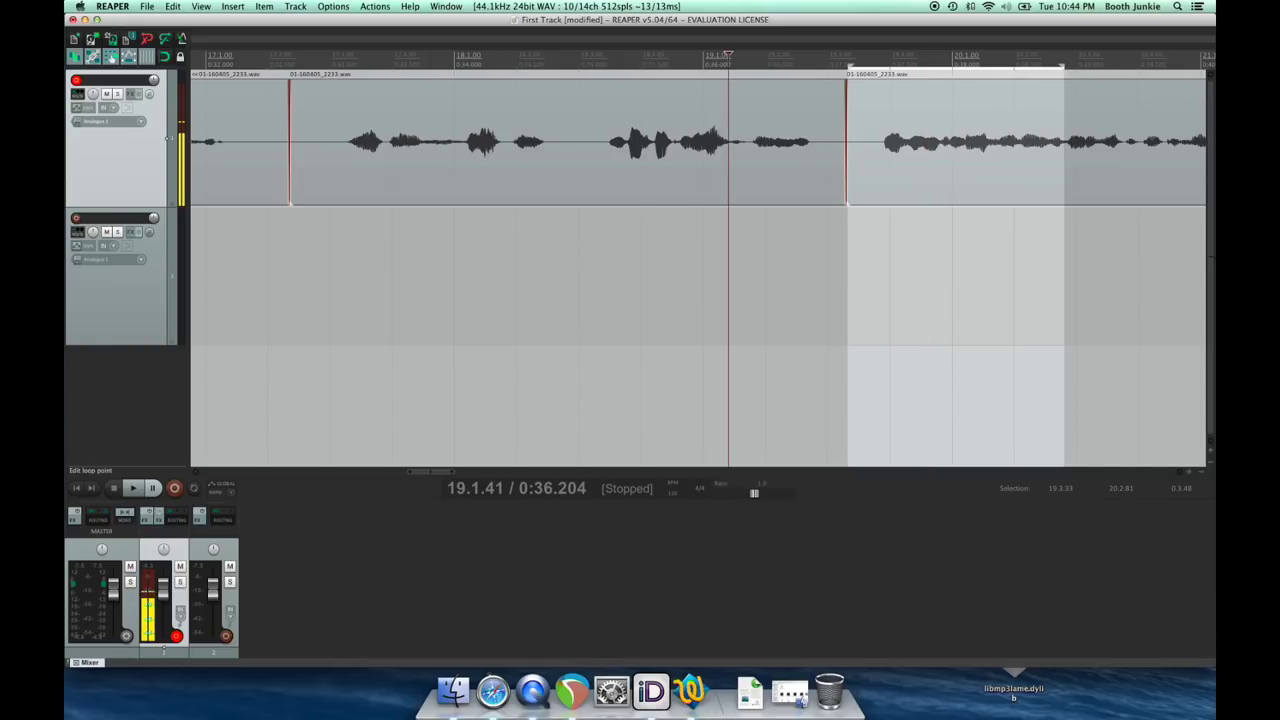
{"action": "key", "text": "space"}
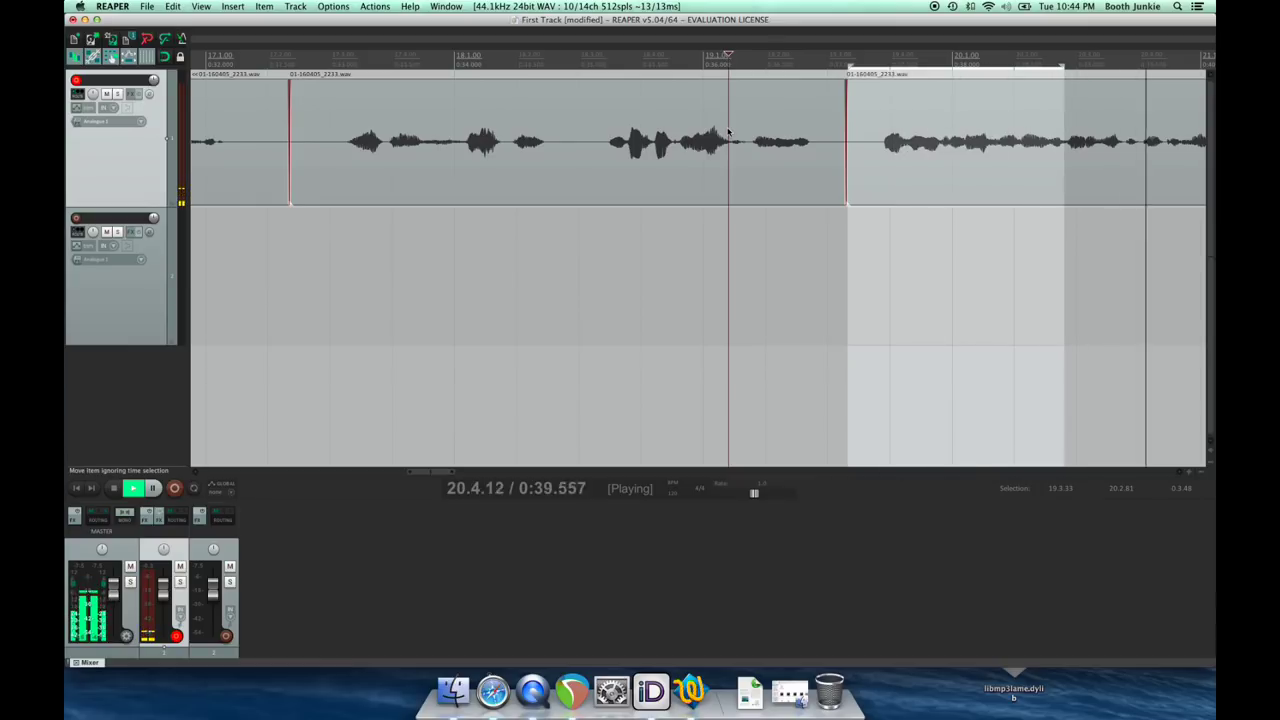
{"action": "key", "text": "space"}
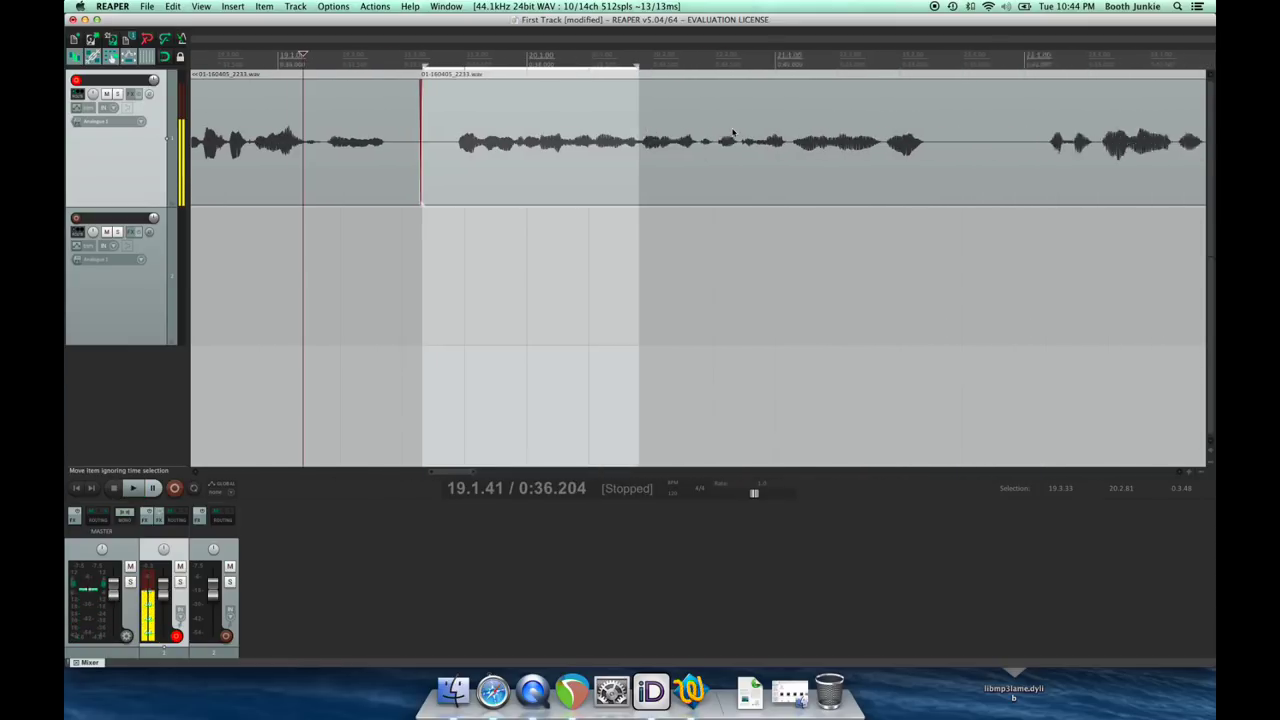
Move the item after the cut later to open a gap, then extend the preceding item's end across it to bring back the removed audio
{"action": "scroll", "coordinate": [730, 133], "scroll_direction": "left", "scroll_amount": 5}
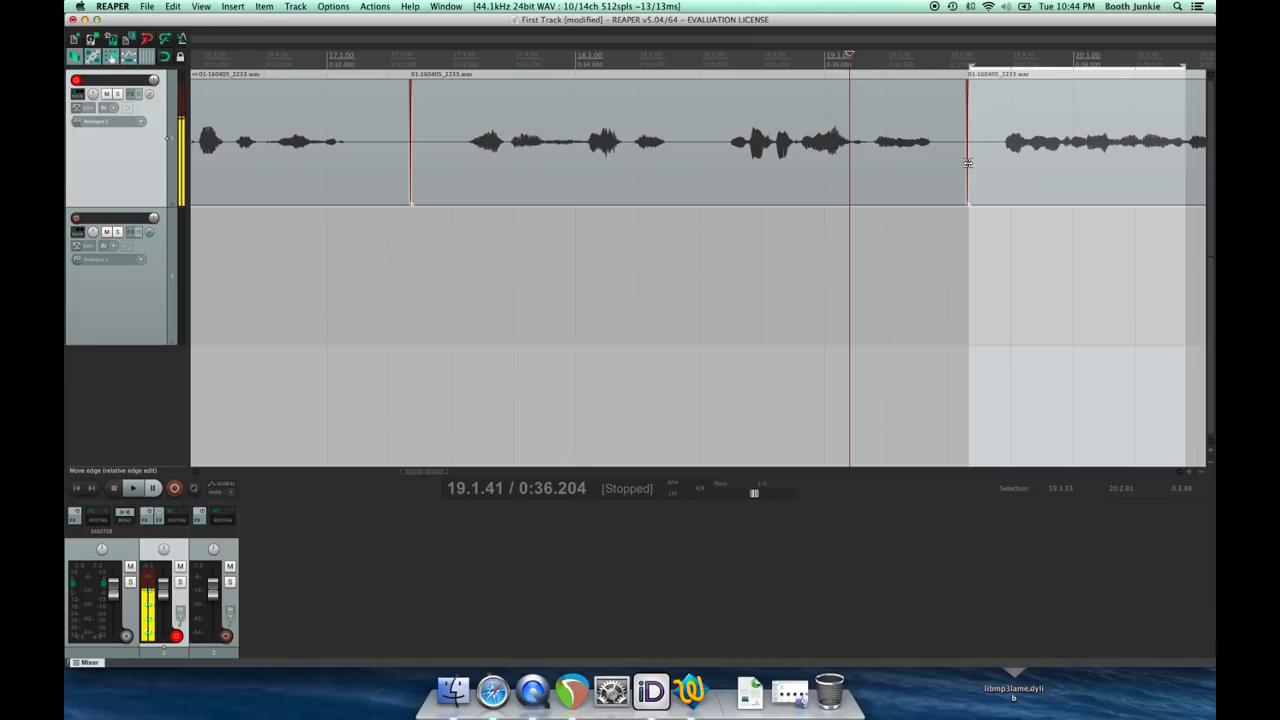
{"action": "scroll", "coordinate": [944, 180], "scroll_direction": "right", "scroll_amount": 1}
{"action": "scroll", "coordinate": [943, 184], "scroll_direction": "right", "scroll_amount": 2}
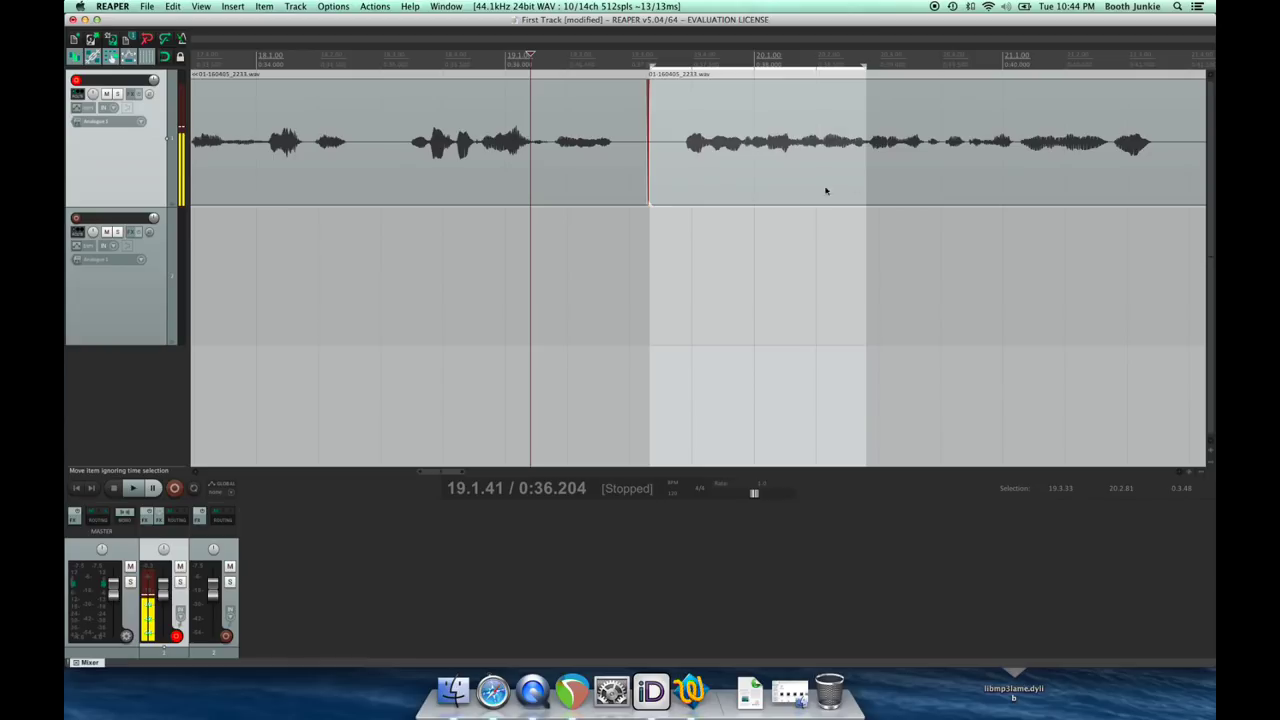
{"action": "left_click", "coordinate": [766, 182]}
{"action": "left_click_drag", "start_coordinate": [766, 182], "coordinate": [983, 166]}
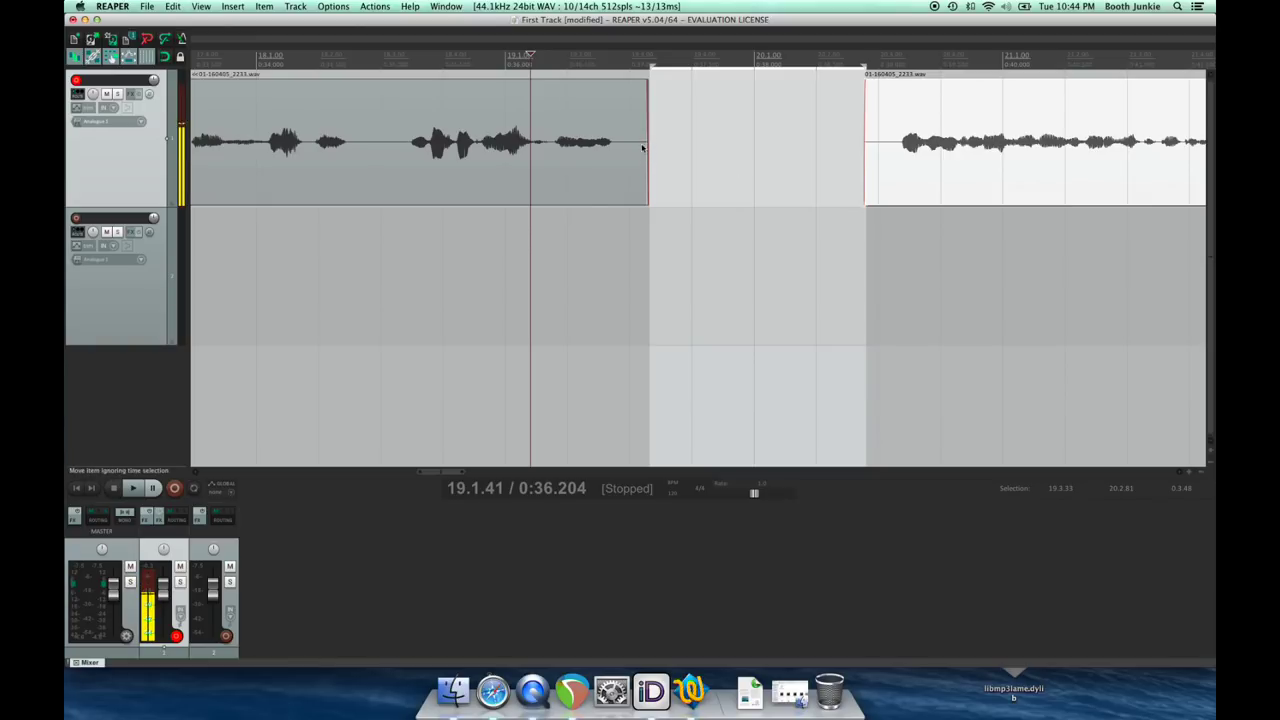
{"action": "left_click_drag", "start_coordinate": [648, 143], "coordinate": [866, 123]}
Play the brought-back section from about 0:37.2 and stop after it
{"action": "left_click", "coordinate": [650, 57]}
{"action": "key", "text": "space"}
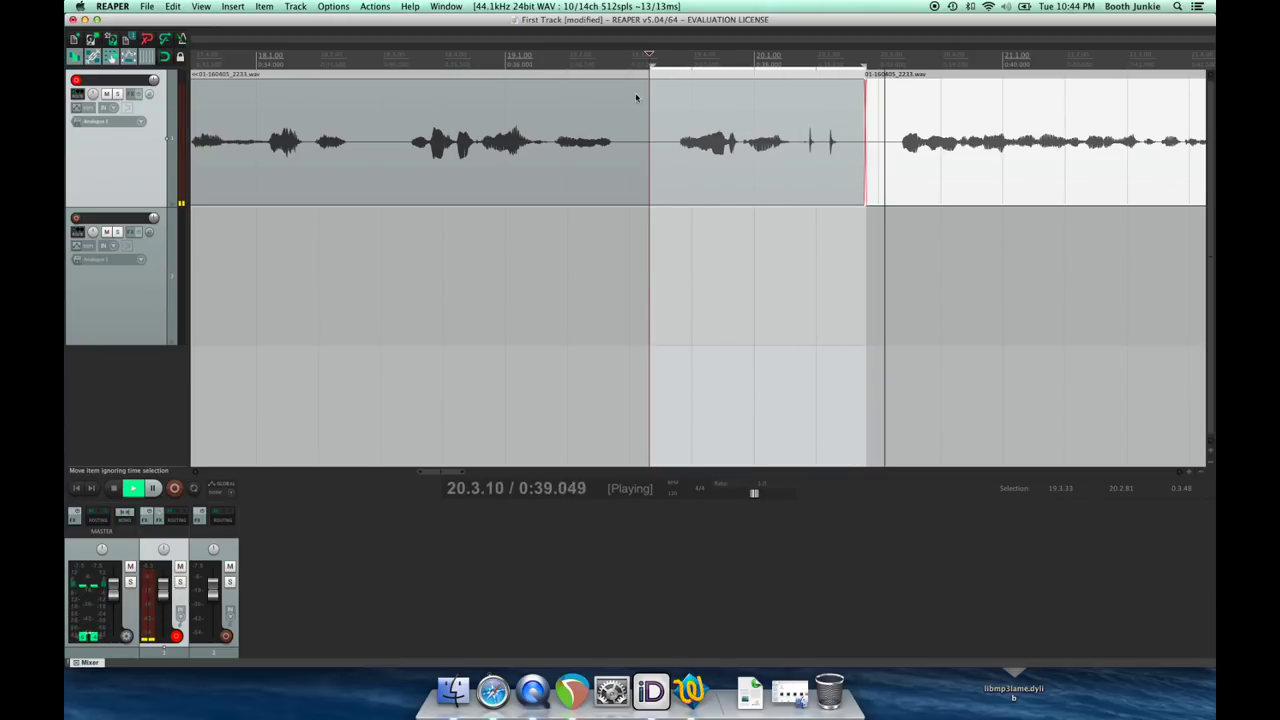
{"action": "key", "text": "space"}
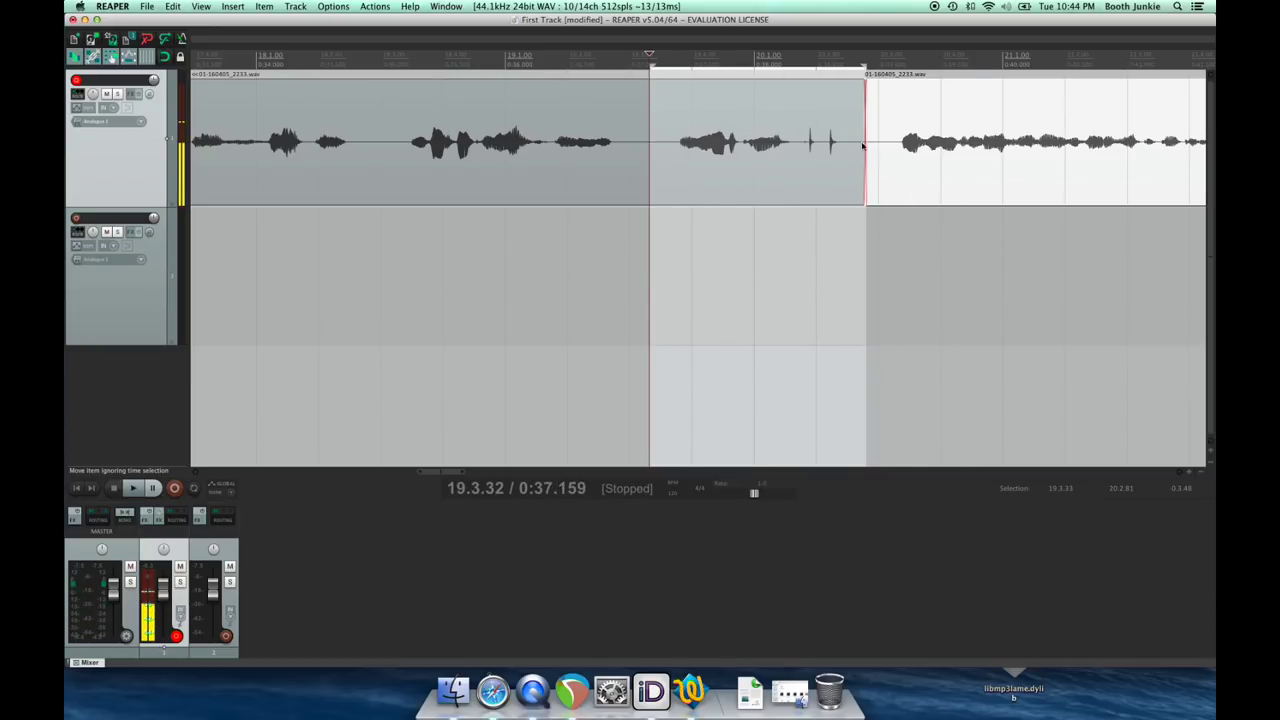
Trim the brought-back audio off the preceding item's end and move the following item up against it at about 0:37.05
{"action": "left_click_drag", "start_coordinate": [866, 139], "coordinate": [661, 141]}
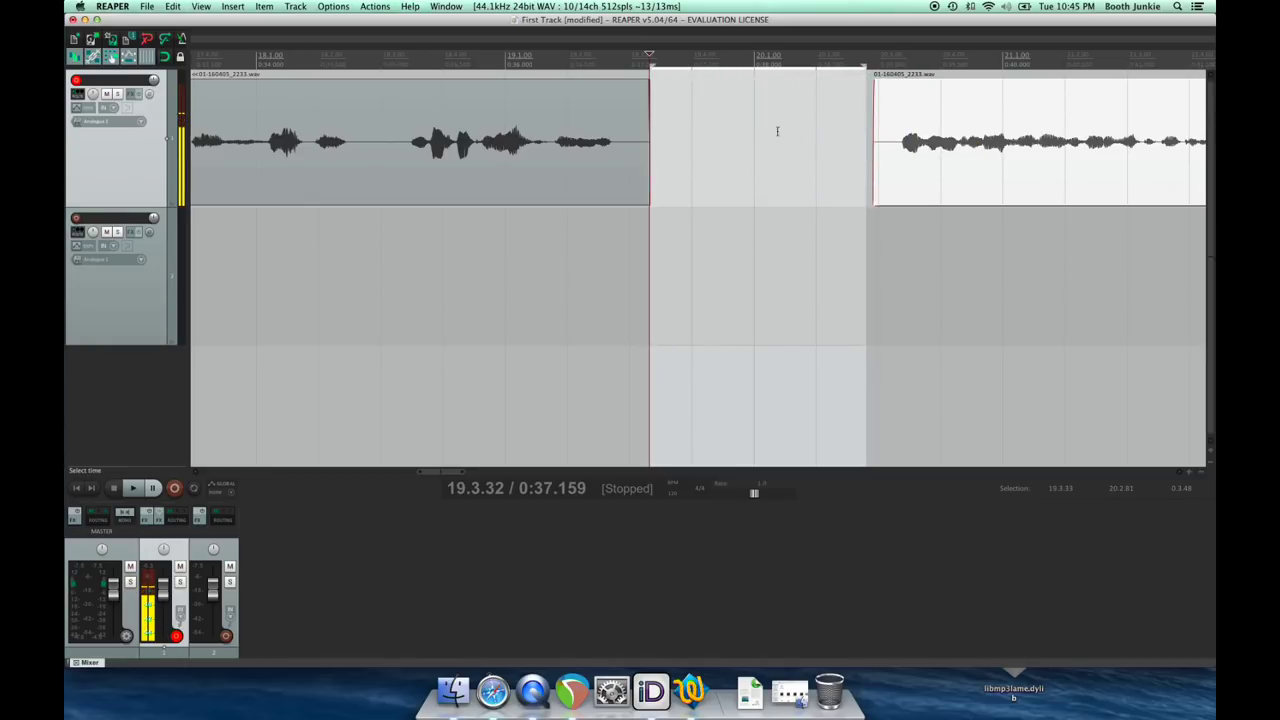
{"action": "left_click_drag", "start_coordinate": [872, 133], "coordinate": [730, 173]}
{"action": "left_click_drag", "start_coordinate": [648, 157], "coordinate": [637, 155]}
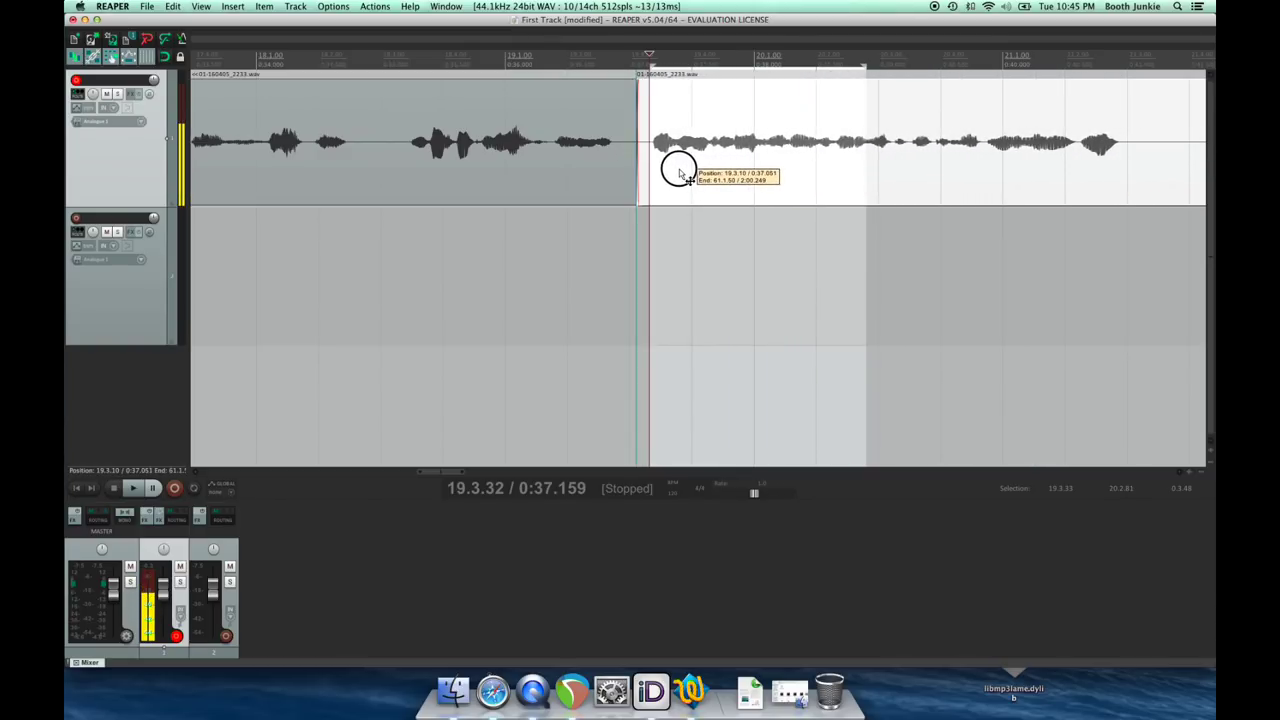
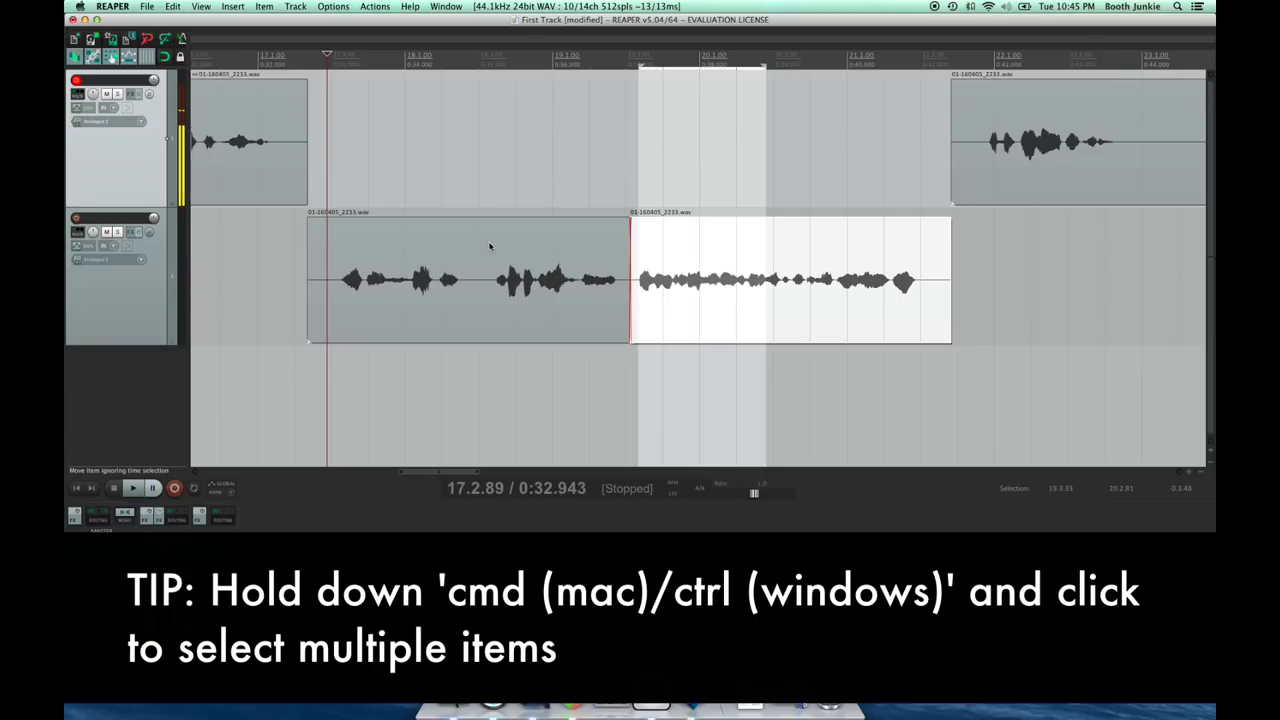
Select both adjoining items on the second track and glue them into a single item
{"action": "left_click", "coordinate": [489, 246], "text": "super"}
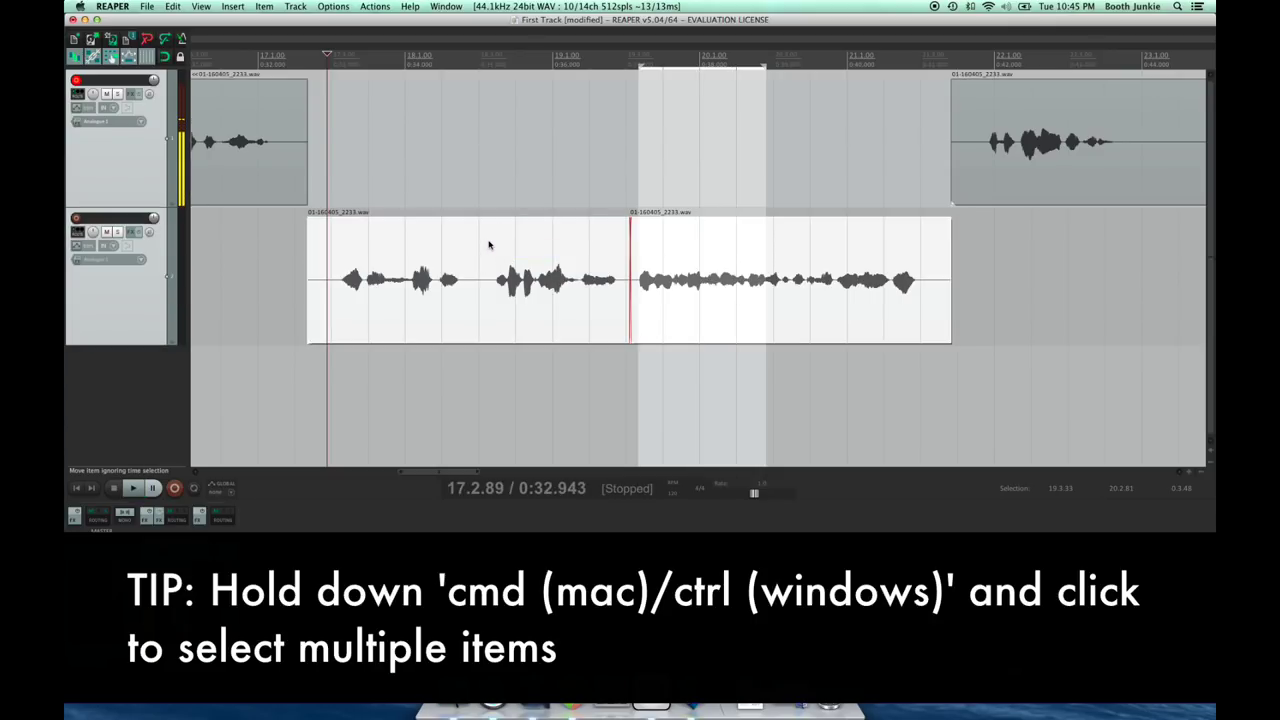
{"action": "right_click", "coordinate": [575, 247]}
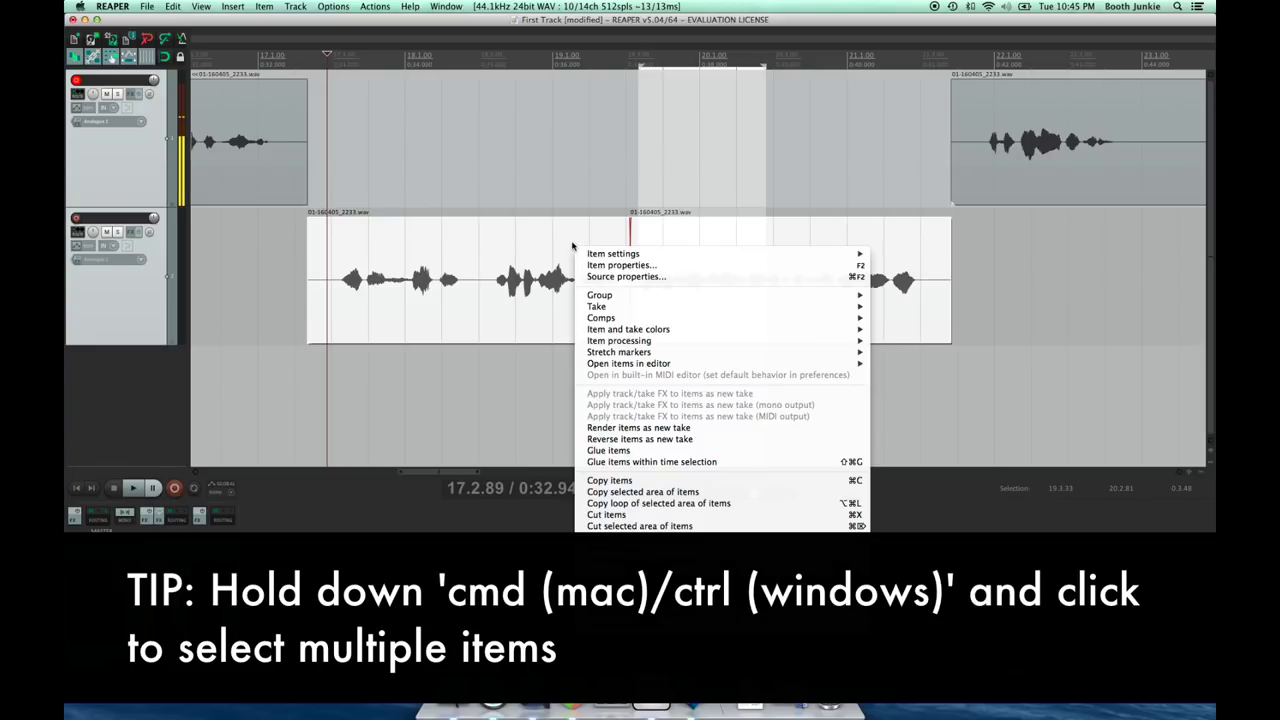
{"action": "left_click", "coordinate": [515, 234]}
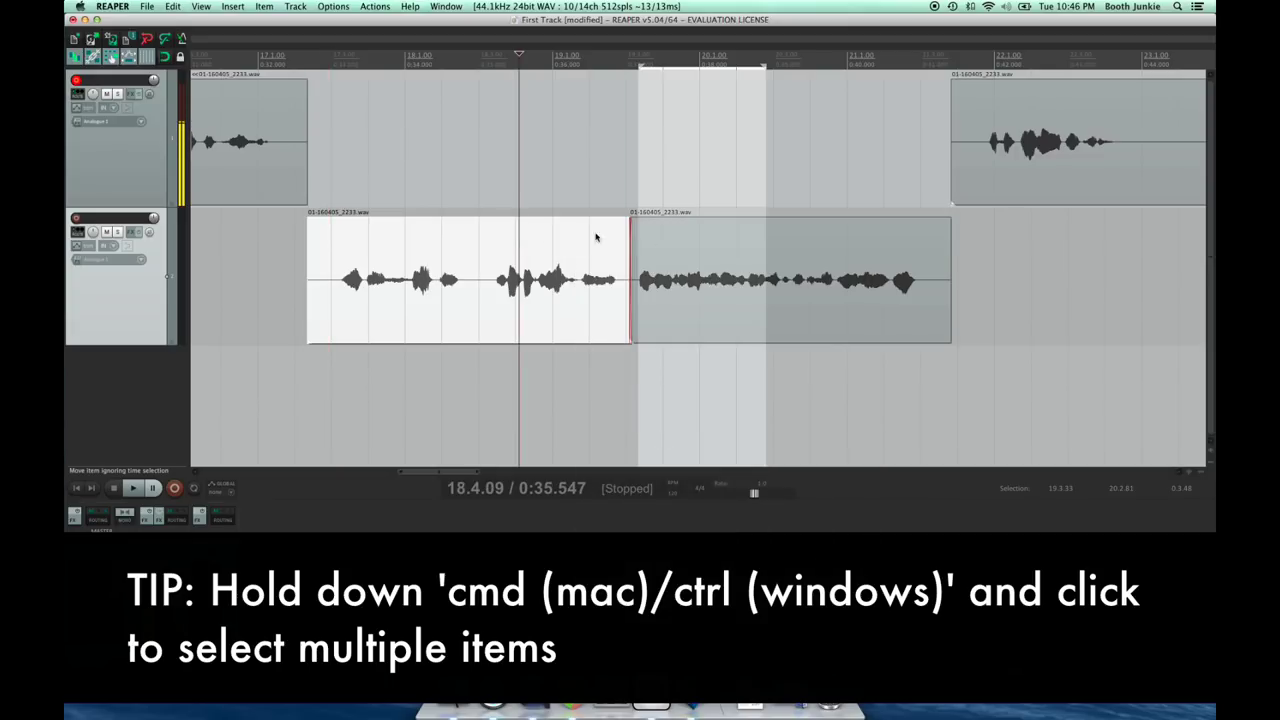
{"action": "left_click", "coordinate": [778, 231], "text": "super"}
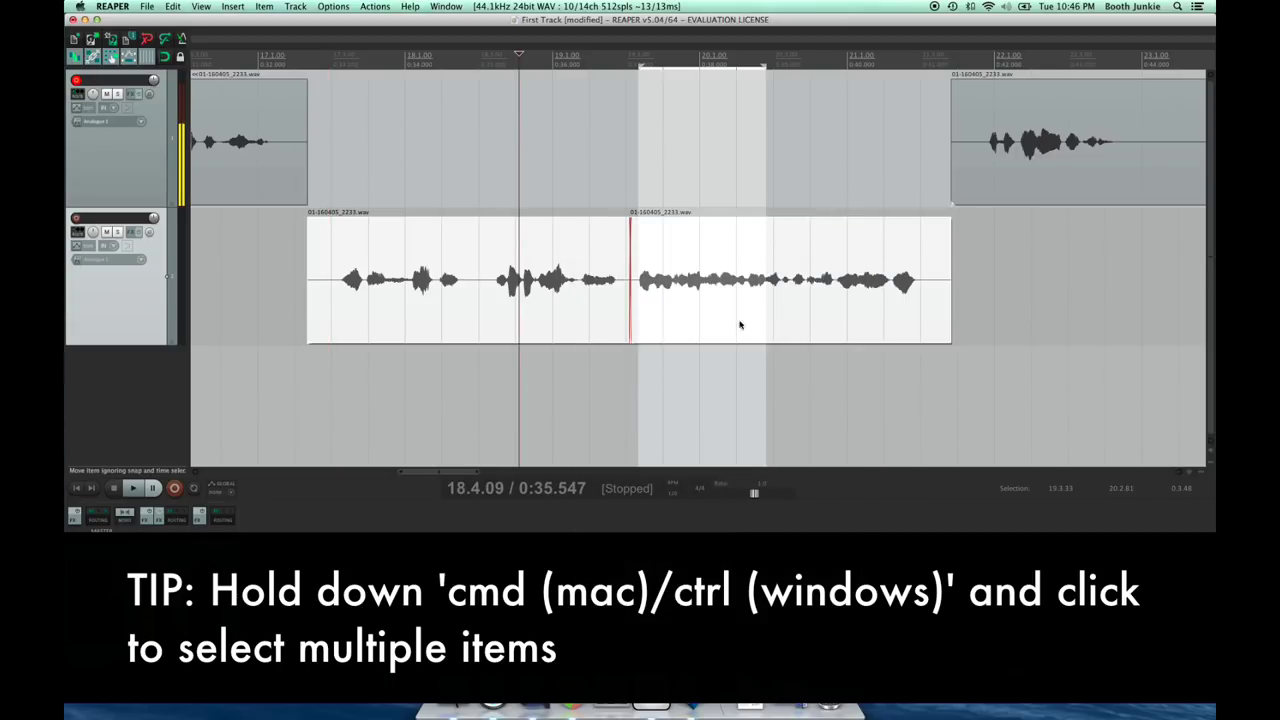
{"action": "right_click", "coordinate": [578, 244]}
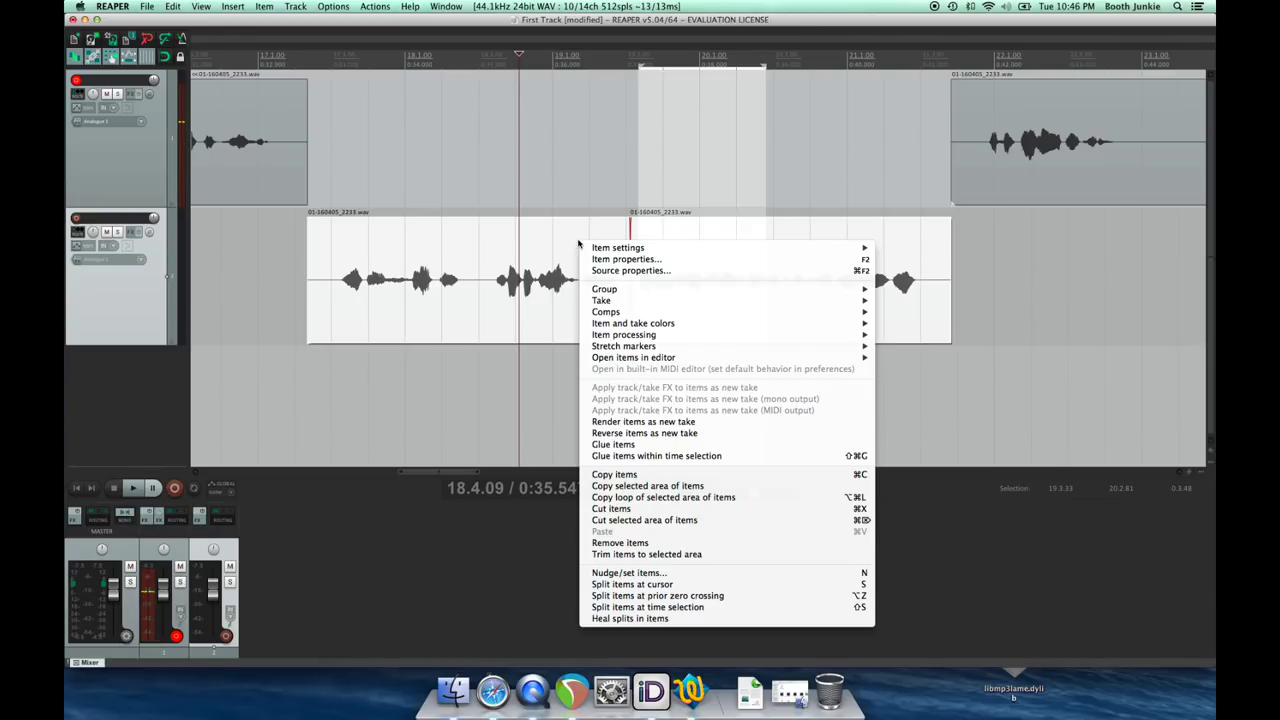
{"action": "left_click", "coordinate": [608, 444]}
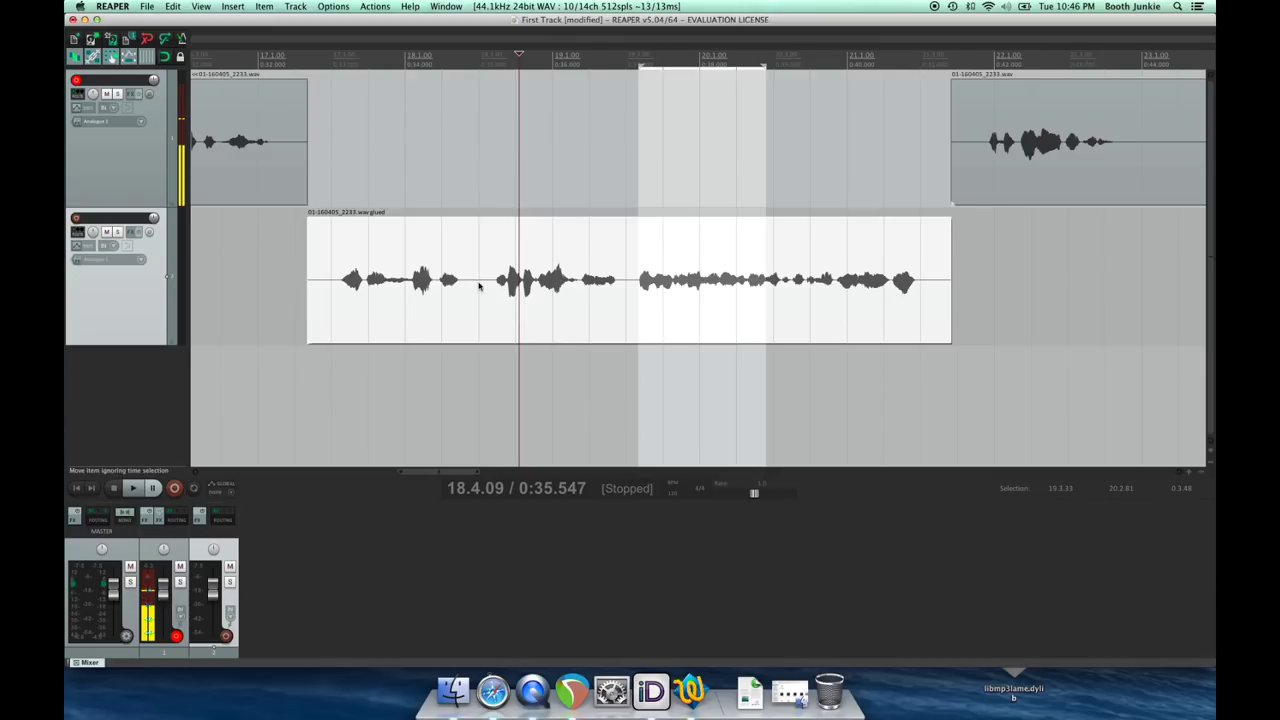
Play the glued item from about 0:32.9 through the former join
{"action": "left_click", "coordinate": [326, 60]}
{"action": "key", "text": "space"}
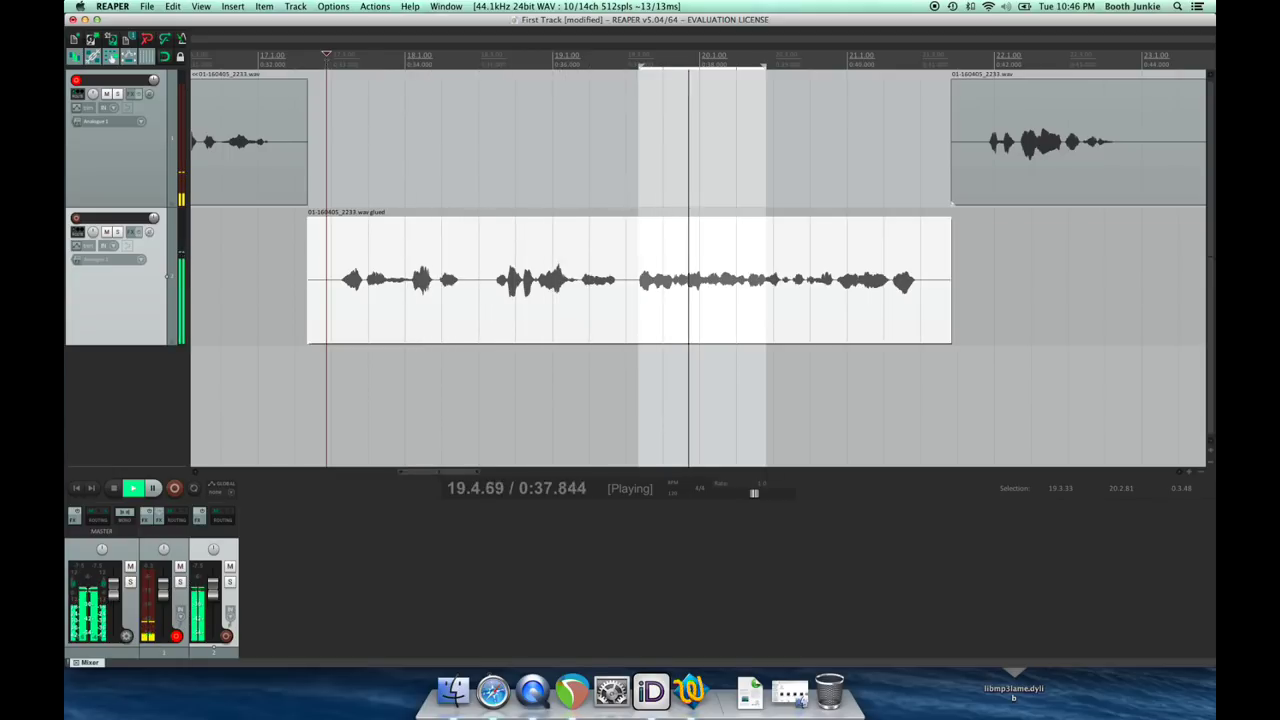
{"action": "key", "text": "space"}
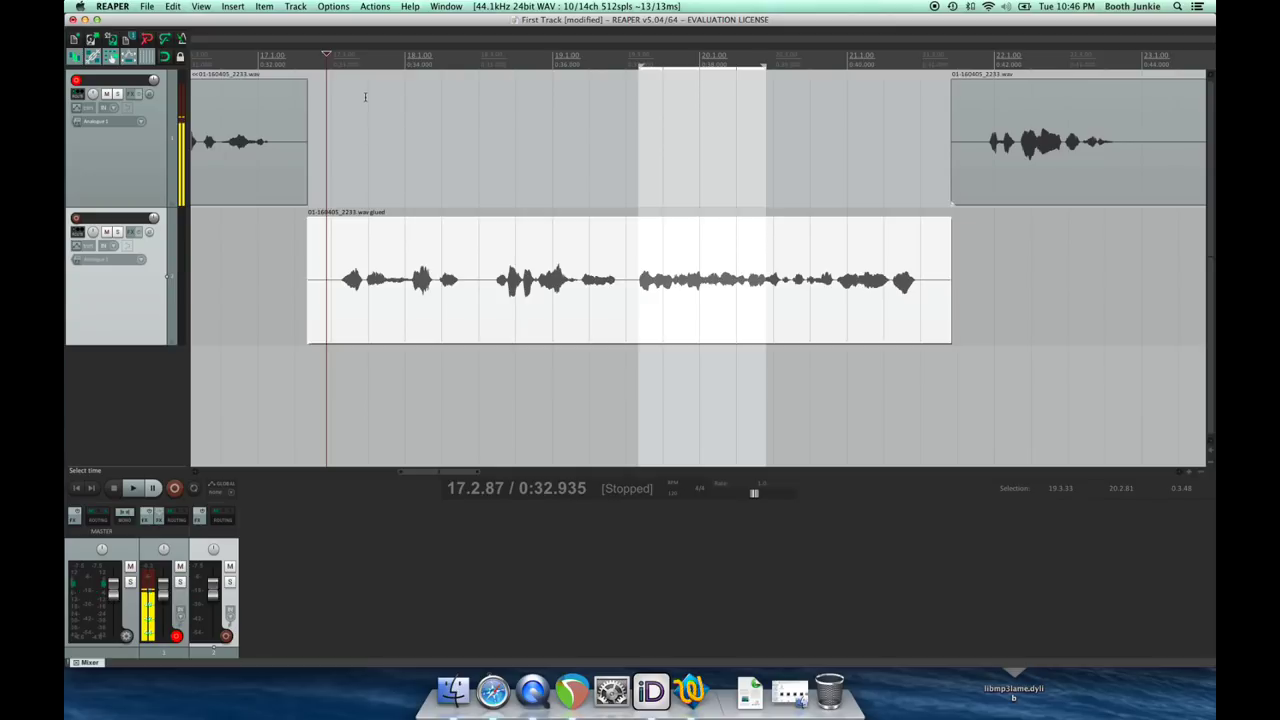
Move the glued item about 0.8 s earlier to overlap the preceding item's end, and play the transition from about 0:31.4
{"action": "left_click_drag", "start_coordinate": [477, 237], "coordinate": [420, 249]}
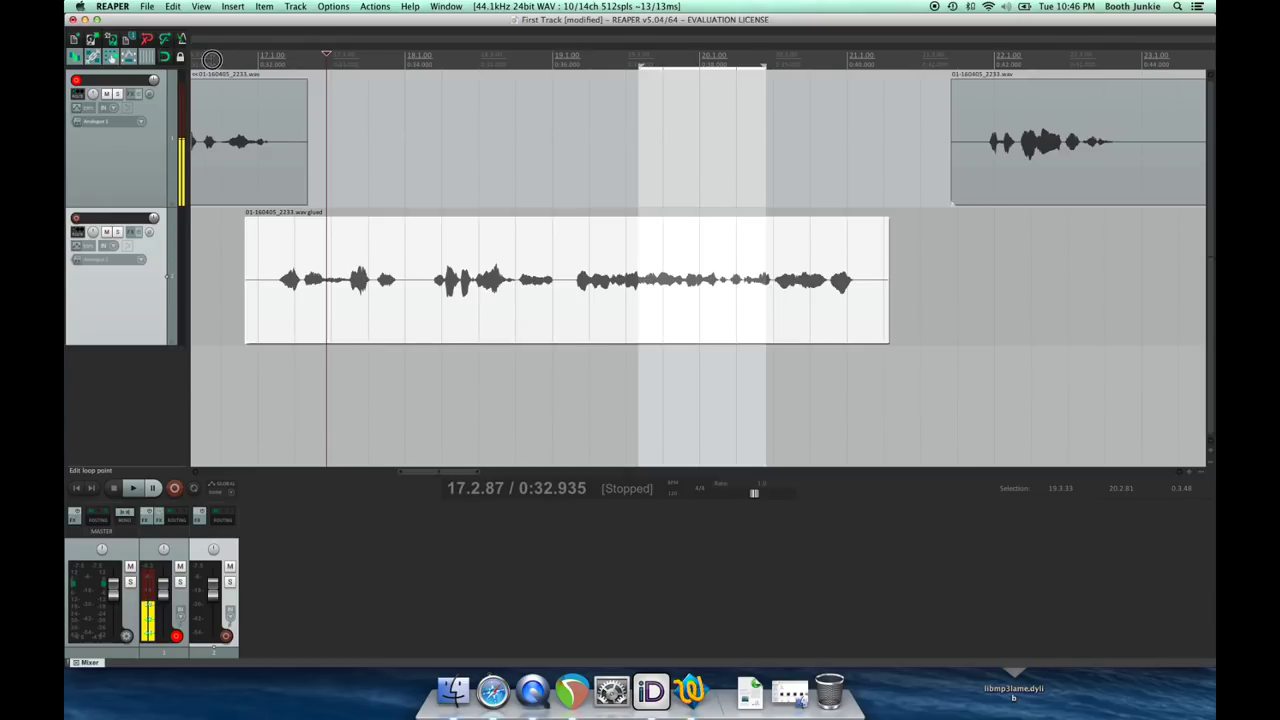
{"action": "left_click", "coordinate": [212, 58]}
{"action": "key", "text": "space"}
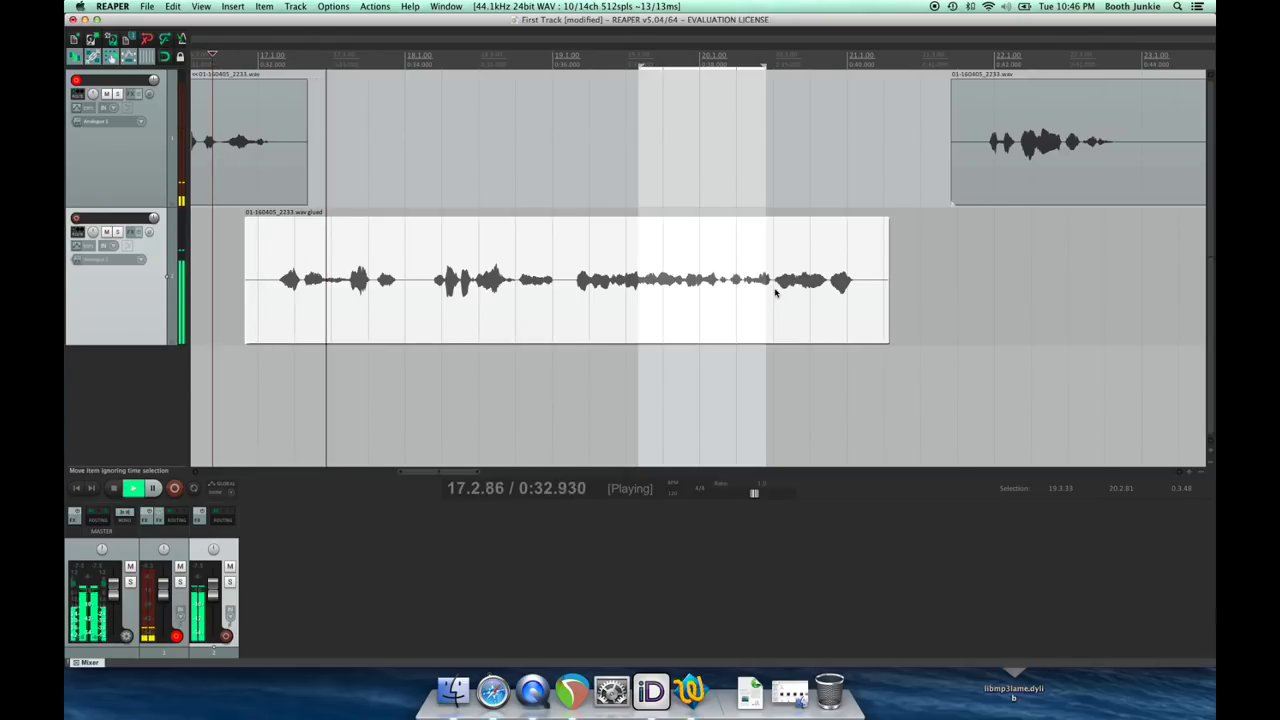
{"action": "left_click", "coordinate": [1014, 180]}
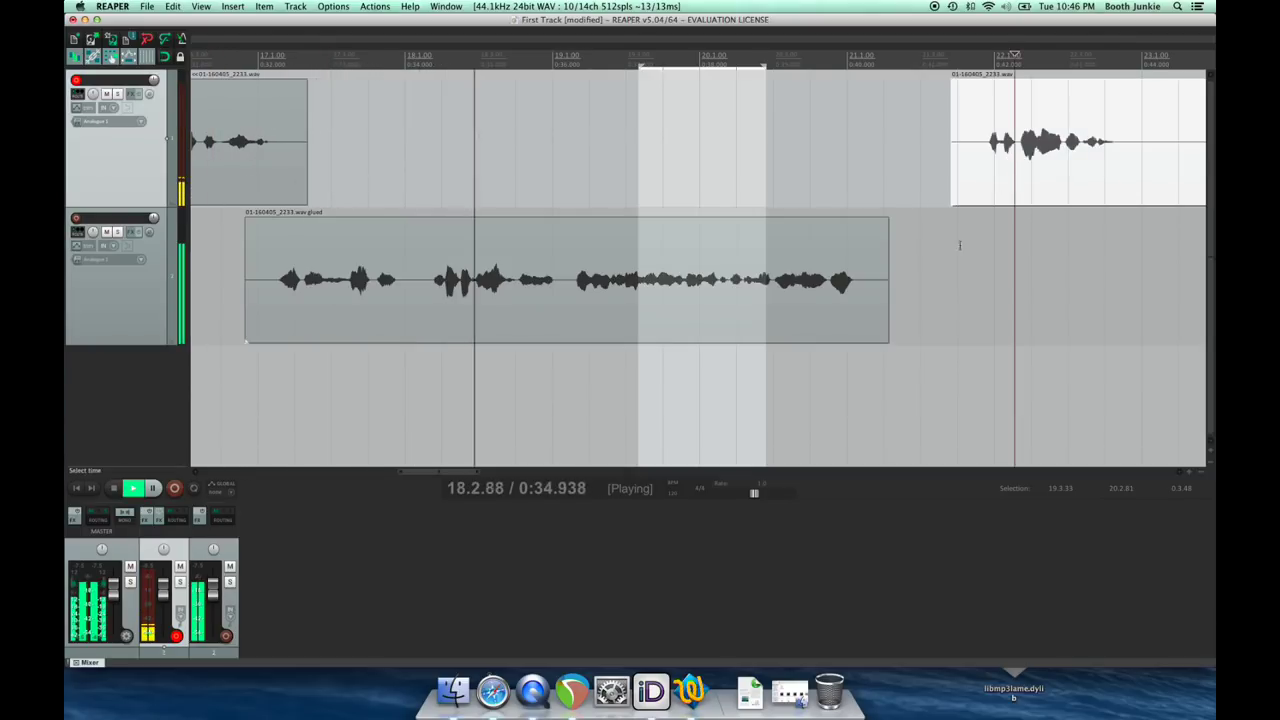
{"action": "scroll", "coordinate": [900, 240], "scroll_direction": "down", "scroll_amount": 5}
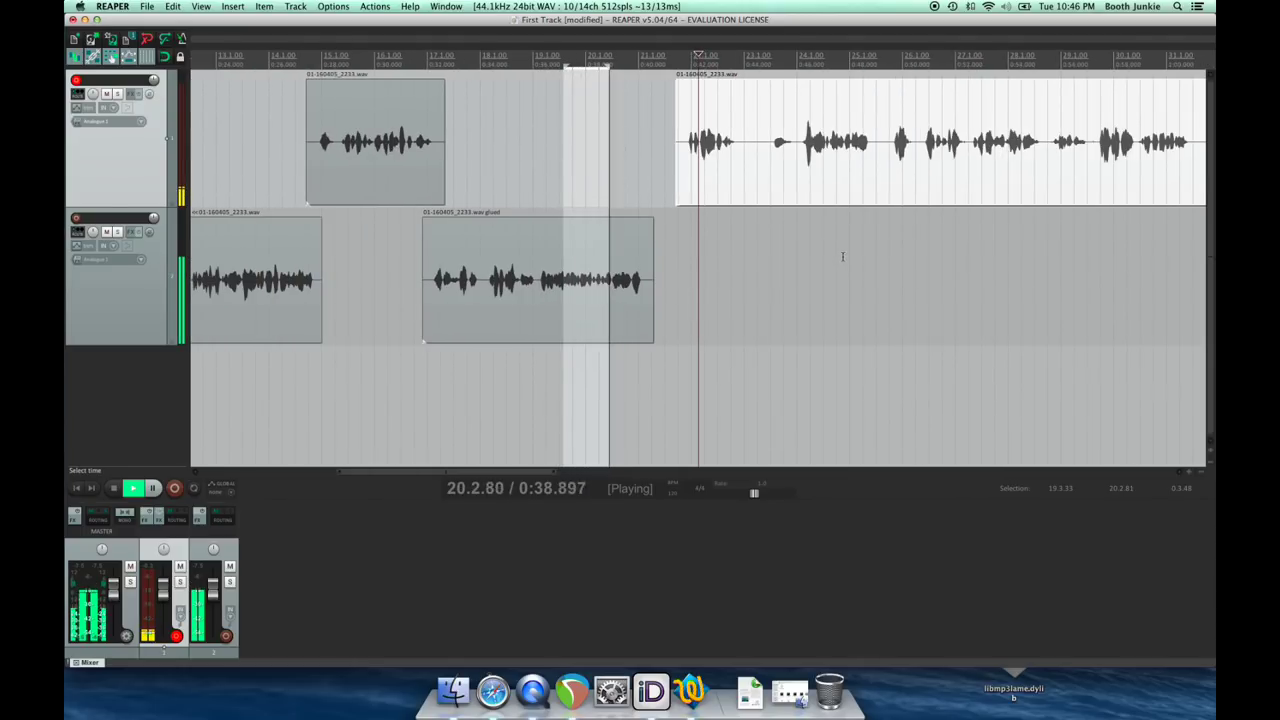
{"action": "key", "text": "space"}
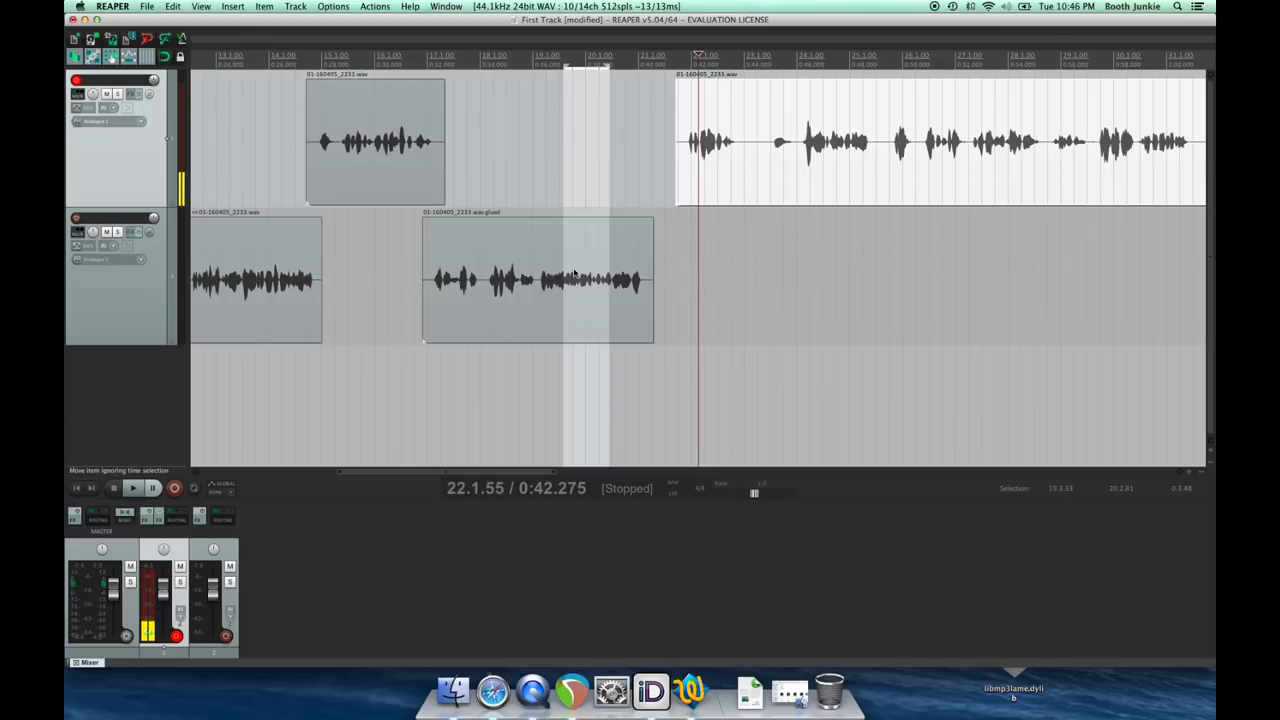
Play further into the take and stagger the split sections past about 1:20 between both tracks, overlapping their ends to shorten the pauses
{"action": "scroll", "coordinate": [573, 270], "scroll_direction": "down", "scroll_amount": 2}
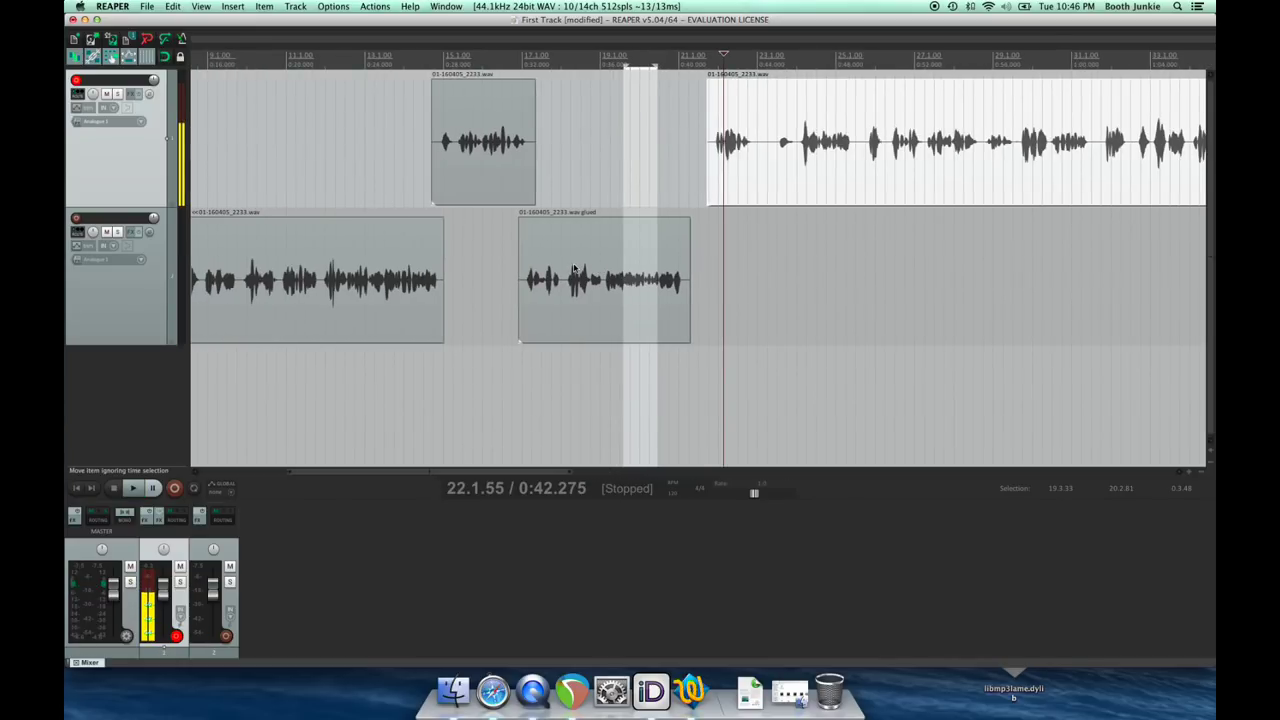
{"action": "scroll", "coordinate": [722, 155], "scroll_direction": "up", "scroll_amount": 3}
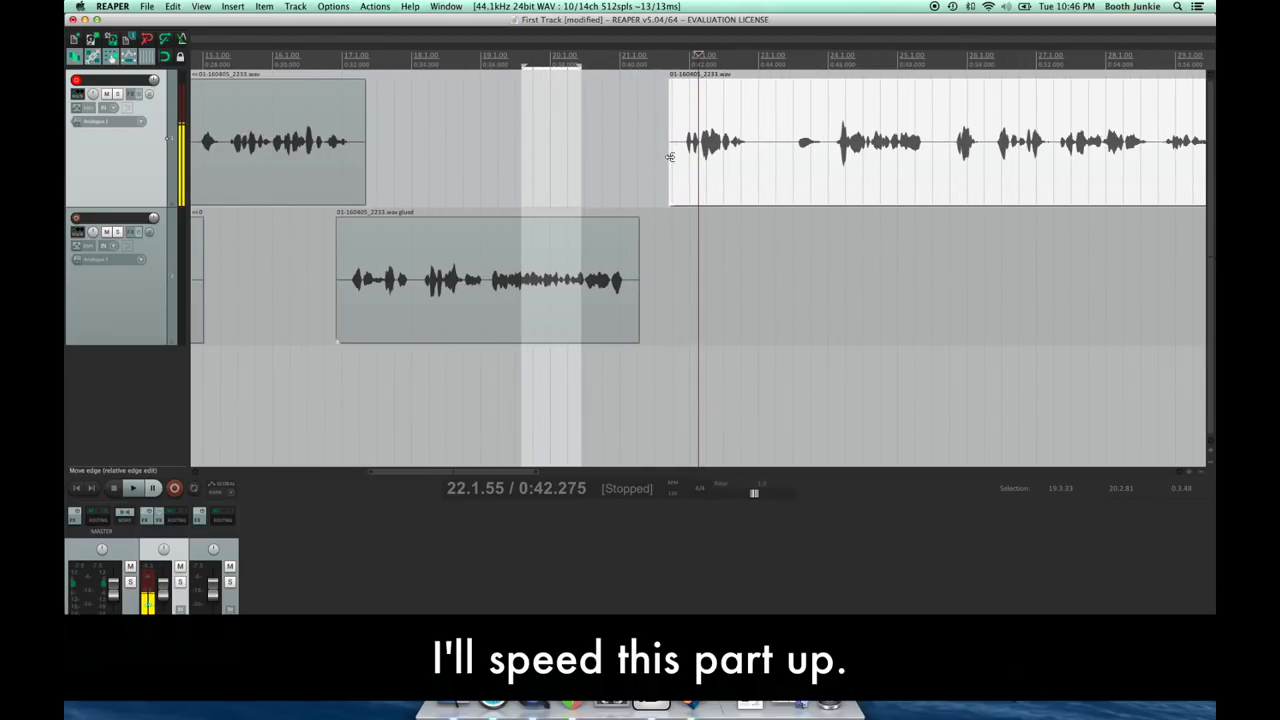
{"action": "key", "text": "space"}
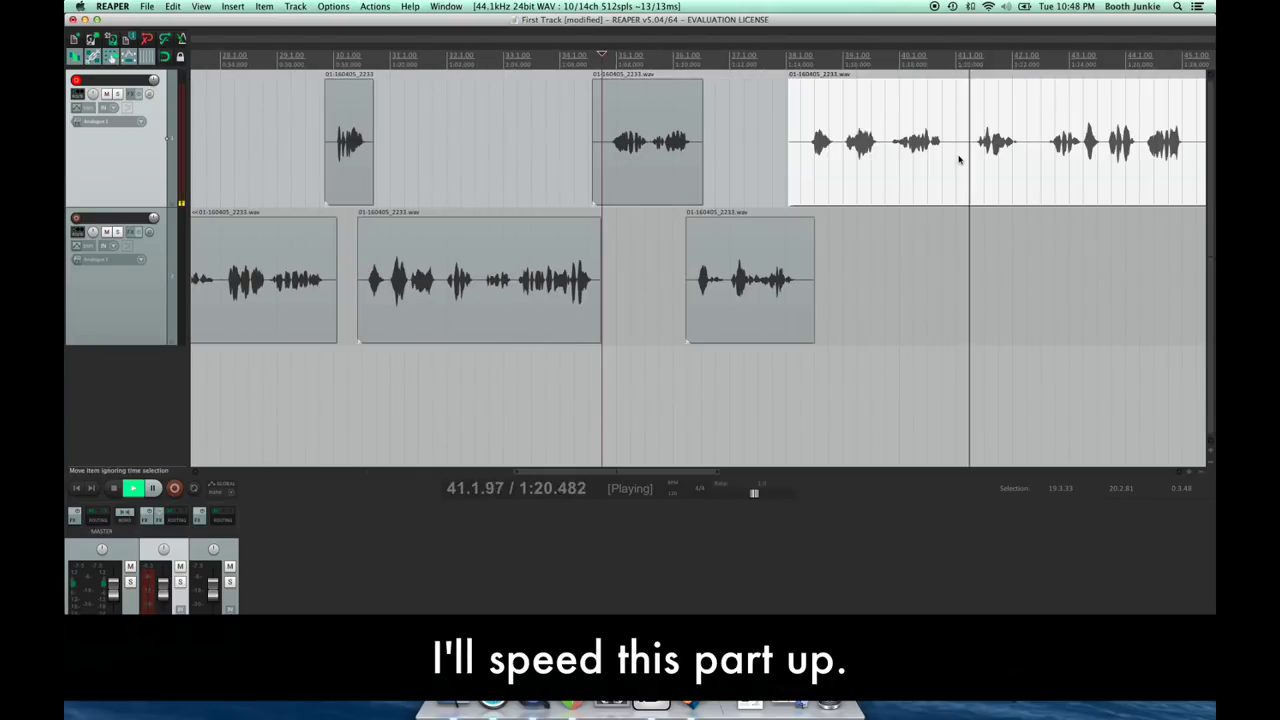
{"action": "left_click_drag", "start_coordinate": [1080, 140], "coordinate": [1080, 280]}
{"action": "left_click_drag", "start_coordinate": [871, 289], "coordinate": [997, 254]}
{"action": "left_click_drag", "start_coordinate": [1100, 290], "coordinate": [1072, 150]}
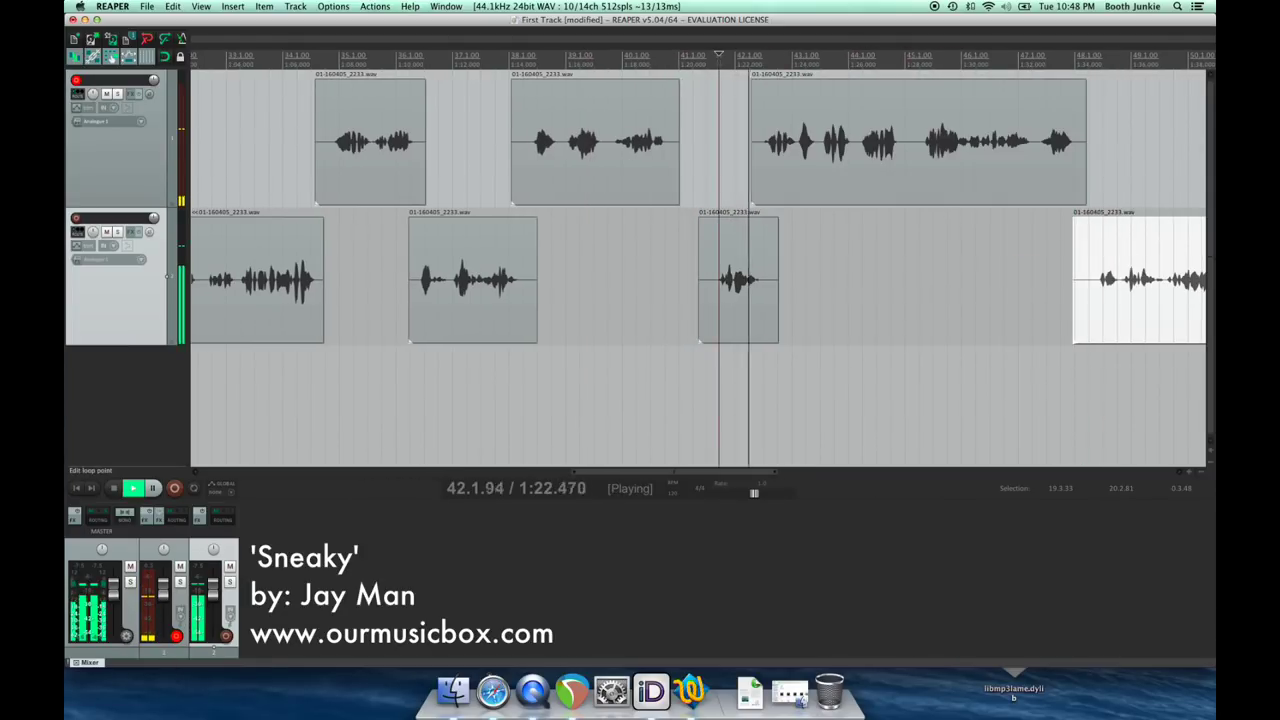
Split the first-track item at the pause near 1:28.2 and slide the second part earlier to overlap the first
{"action": "left_click", "coordinate": [914, 160]}
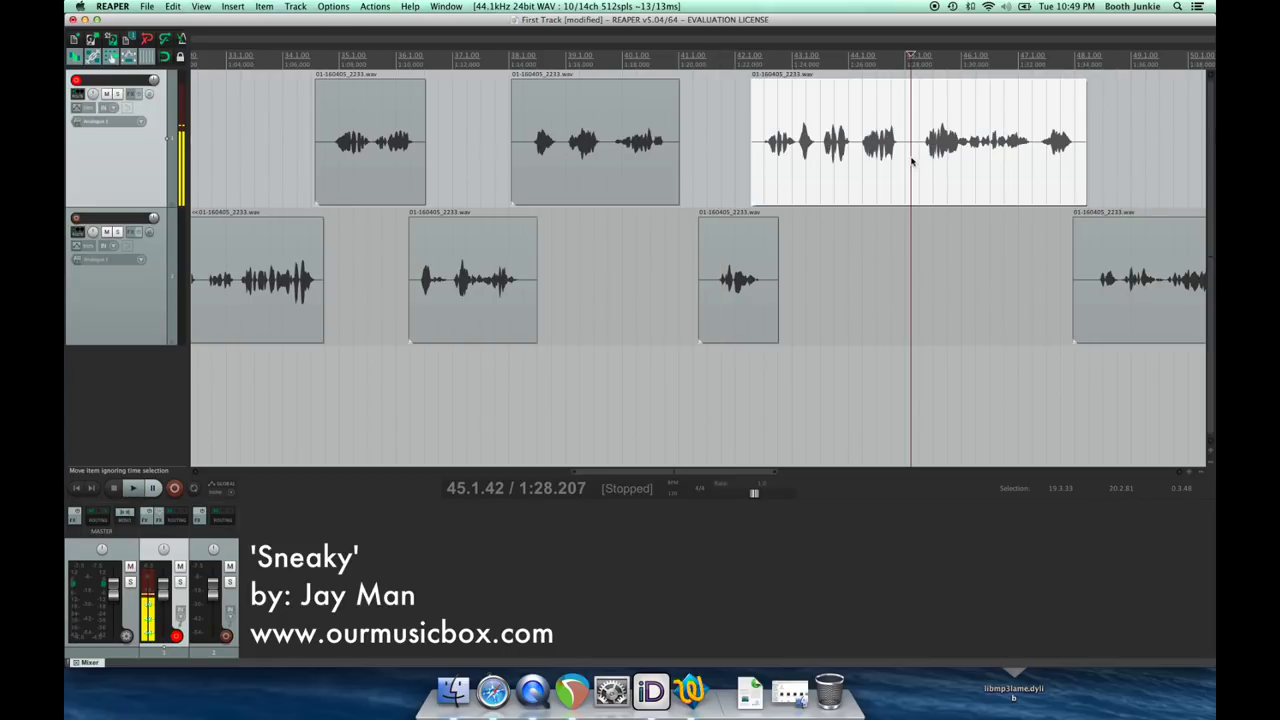
{"action": "key", "text": "s"}
{"action": "left_click", "coordinate": [827, 235]}
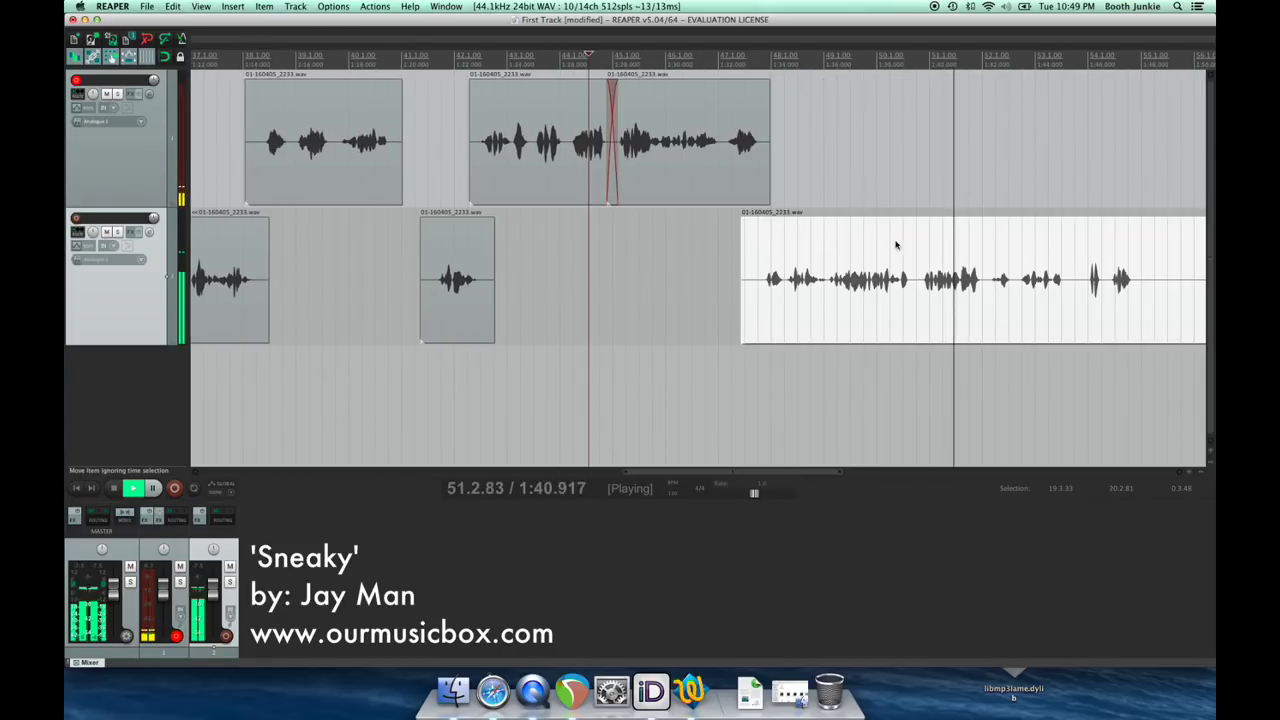
Stop playback, split the long last item on the second track at a pause, and move the remainder up to the first track
{"action": "key", "text": "space"}
{"action": "left_click", "coordinate": [823, 277]}
{"action": "key", "text": "s"}
{"action": "left_click_drag", "start_coordinate": [874, 266], "coordinate": [832, 149]}
With ripple editing for all tracks, shift the first-track item at about 0:27.4 and everything after it slightly earlier, and play from about 0:26.5
{"action": "scroll", "coordinate": [771, 297], "scroll_direction": "down", "scroll_amount": 4}
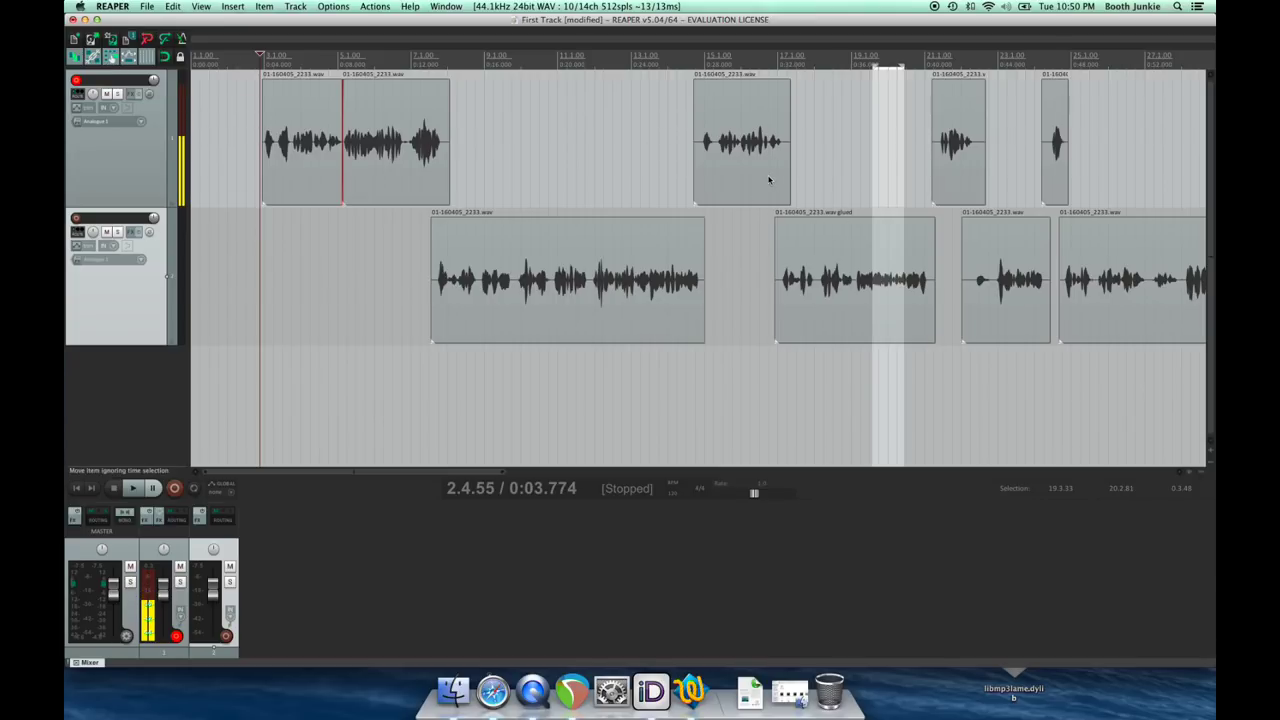
{"action": "mouse_move", "coordinate": [769, 180]}
{"action": "left_mouse_down"}
{"action": "mouse_move", "coordinate": [725, 178]}
{"action": "mouse_move", "coordinate": [806, 180]}
{"action": "mouse_move", "coordinate": [750, 168]}
{"action": "mouse_move", "coordinate": [766, 169]}
{"action": "left_mouse_up"}
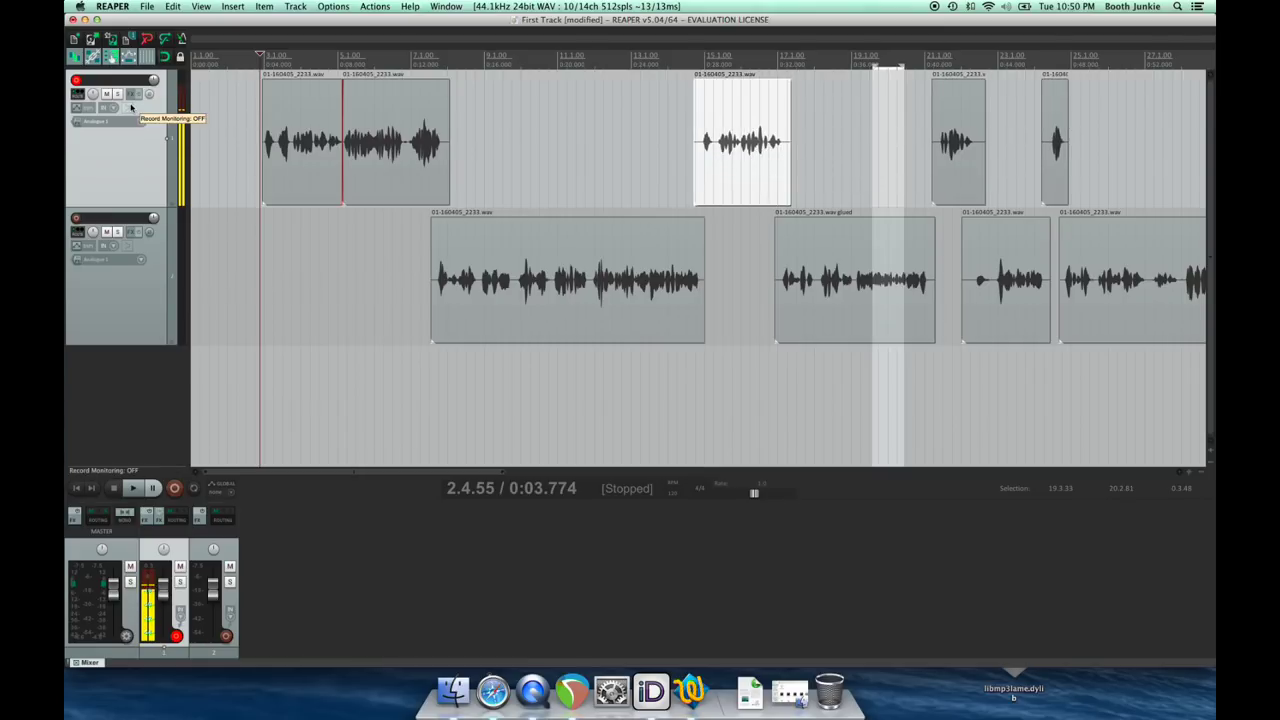
{"action": "left_click", "coordinate": [745, 190]}
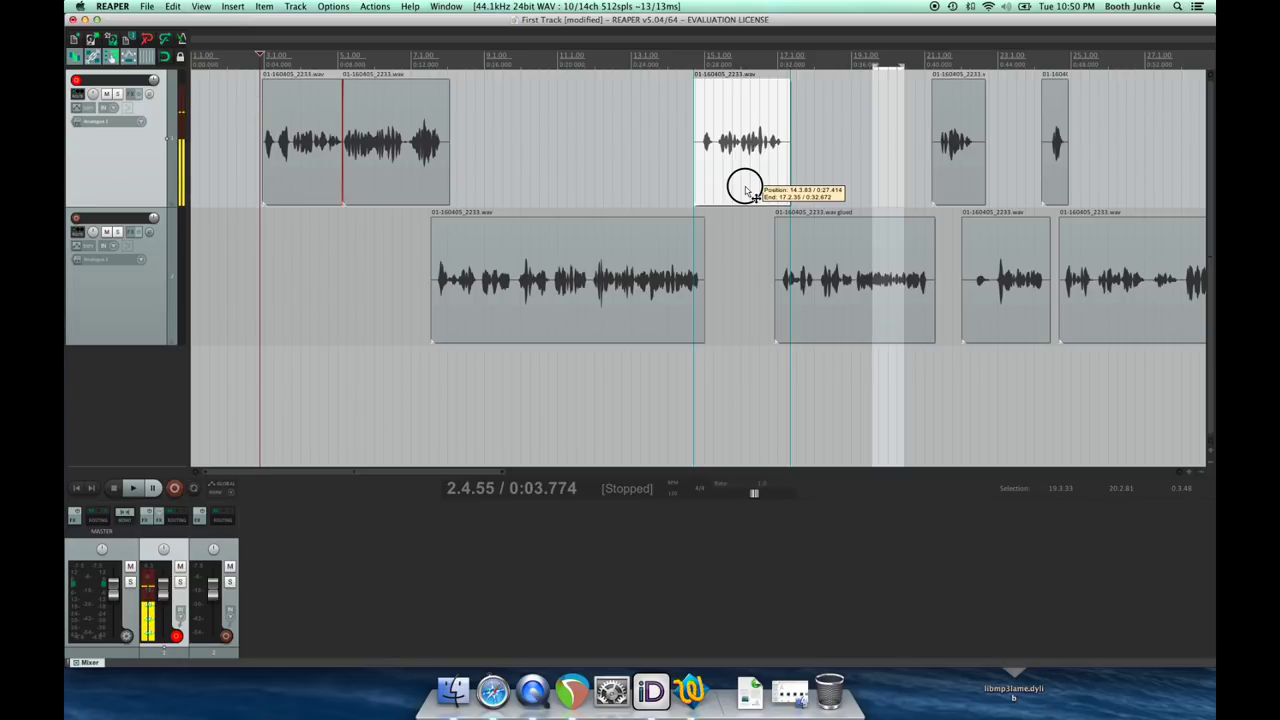
{"action": "left_click_drag", "start_coordinate": [746, 190], "coordinate": [706, 175]}
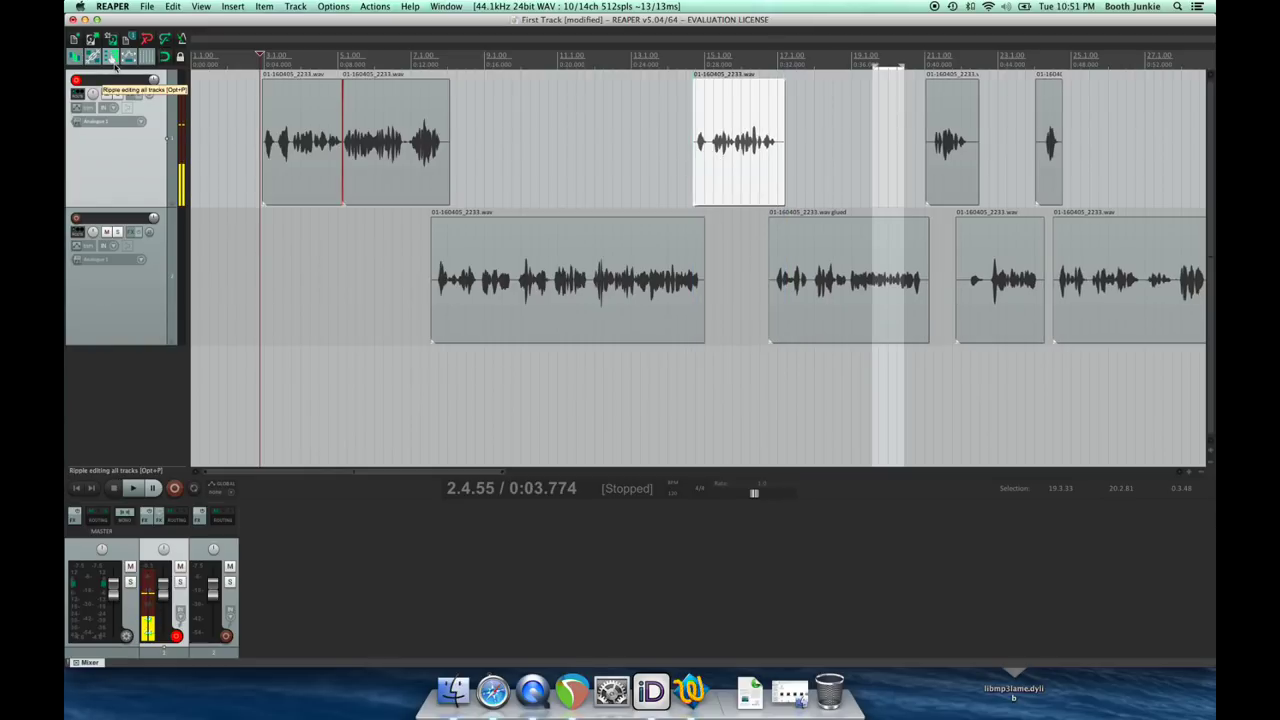
{"action": "left_click", "coordinate": [677, 49]}
{"action": "key", "text": "space"}
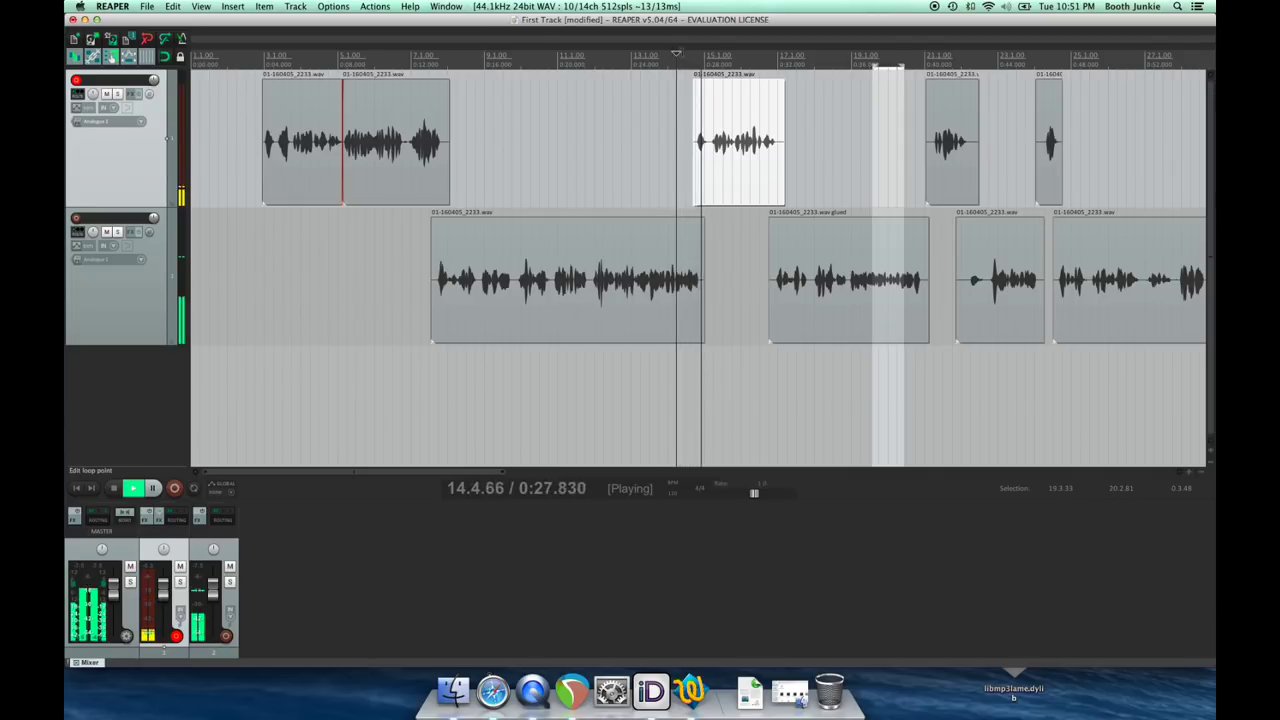
Stop playback, place the edit cursor at about 0:26.2, and ripple-shift the selected first-track item and everything after it slightly later
{"action": "key", "text": "space"}
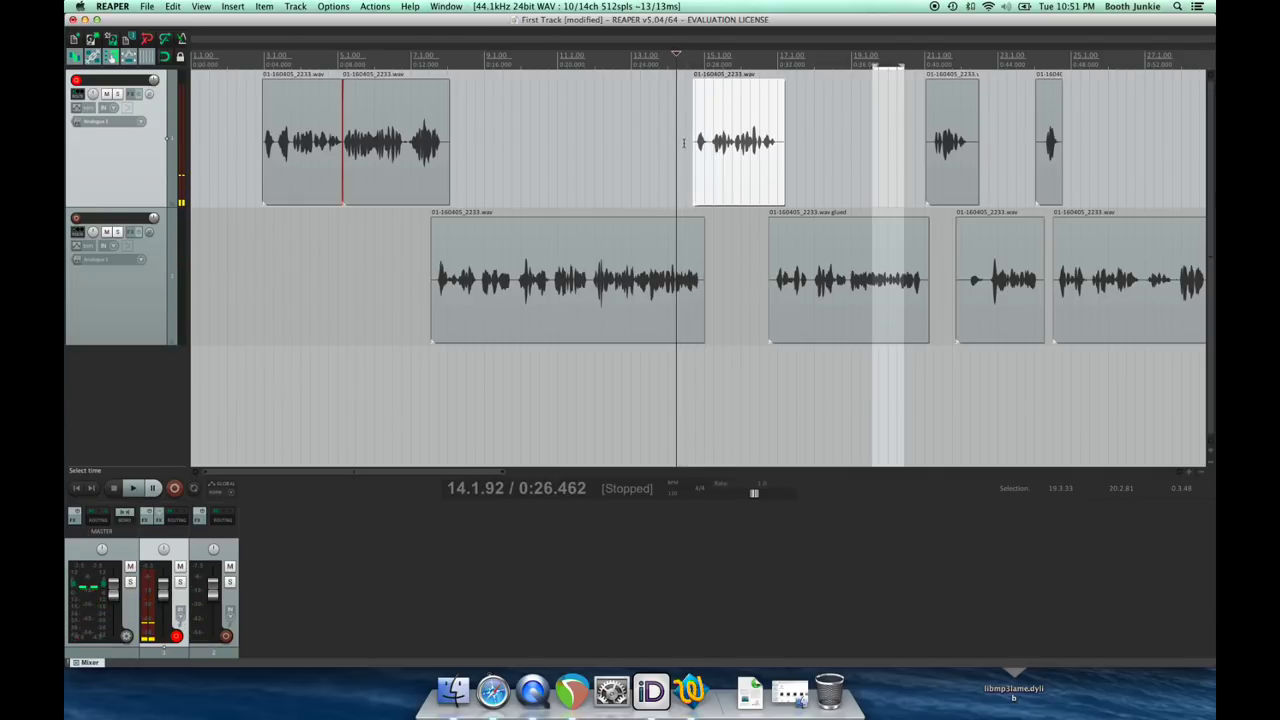
{"action": "left_click", "coordinate": [671, 131]}
{"action": "left_click", "coordinate": [668, 131]}
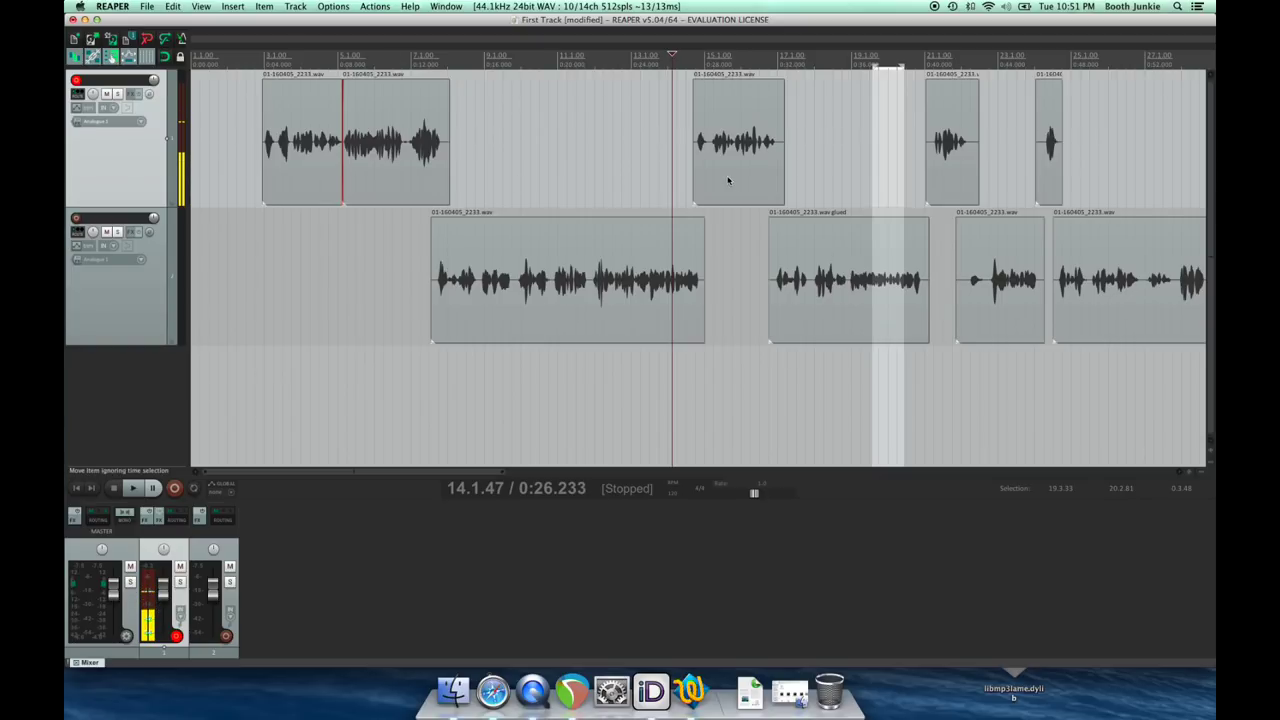
{"action": "mouse_move", "coordinate": [728, 180]}
{"action": "left_mouse_down"}
{"action": "mouse_move", "coordinate": [740, 188]}
{"action": "mouse_move", "coordinate": [727, 183]}
{"action": "left_mouse_up"}
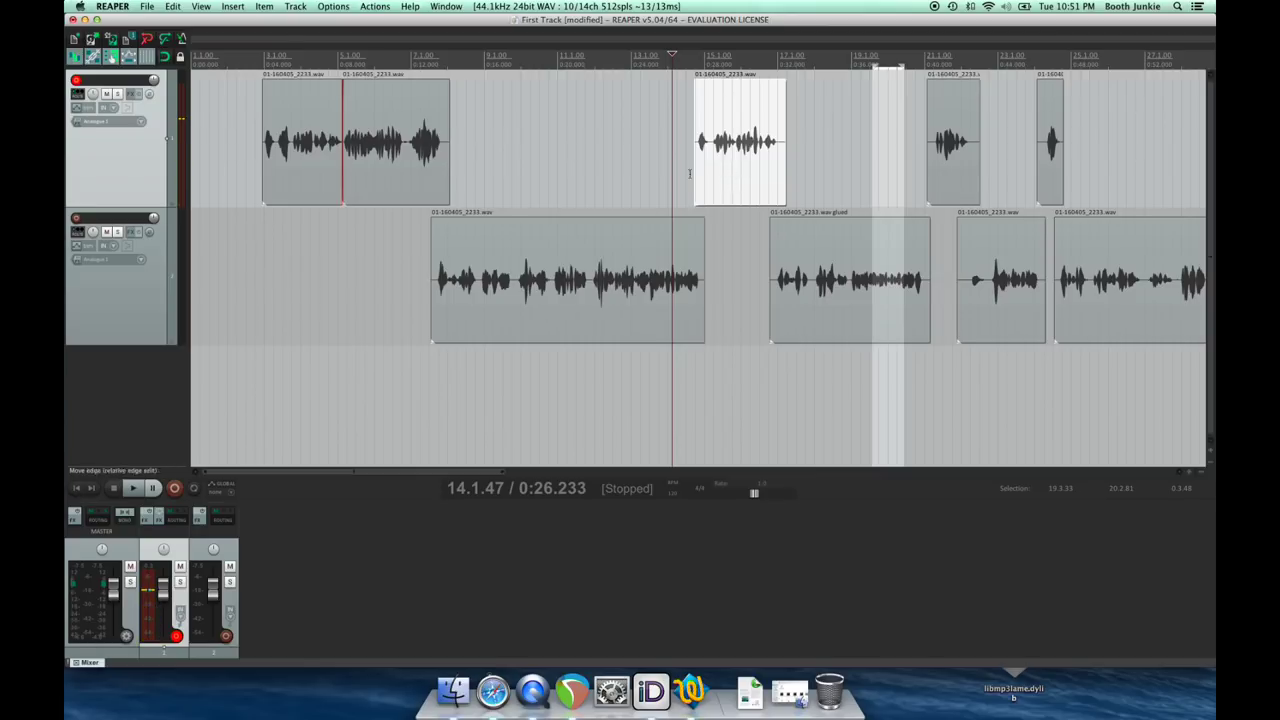
{"action": "left_click_drag", "start_coordinate": [730, 181], "coordinate": [736, 178]}
Turn off ripple editing, slip the audio inside the selected first-track item slightly later, and audition it from about 0:26.2
{"action": "left_click", "coordinate": [105, 58]}
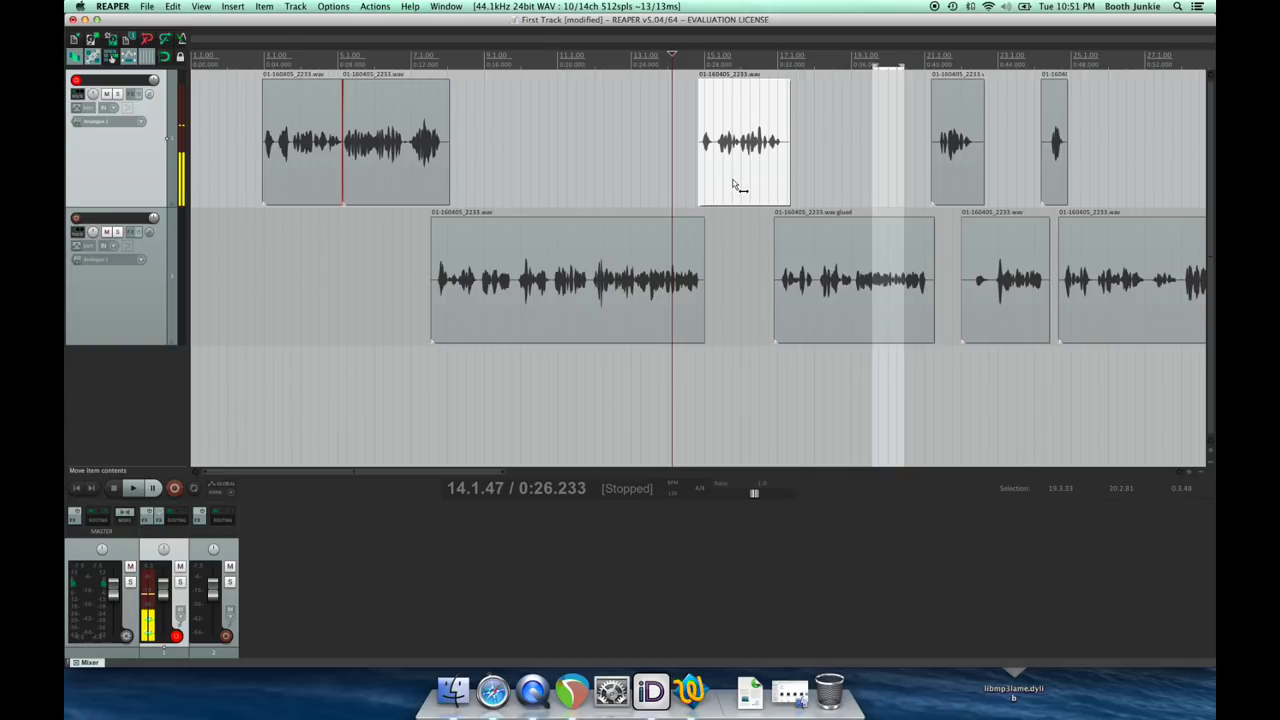
{"action": "mouse_move", "coordinate": [736, 185]}
{"action": "left_mouse_down"}
{"action": "mouse_move", "coordinate": [768, 186]}
{"action": "mouse_move", "coordinate": [715, 188]}
{"action": "mouse_move", "coordinate": [738, 186]}
{"action": "left_mouse_up"}
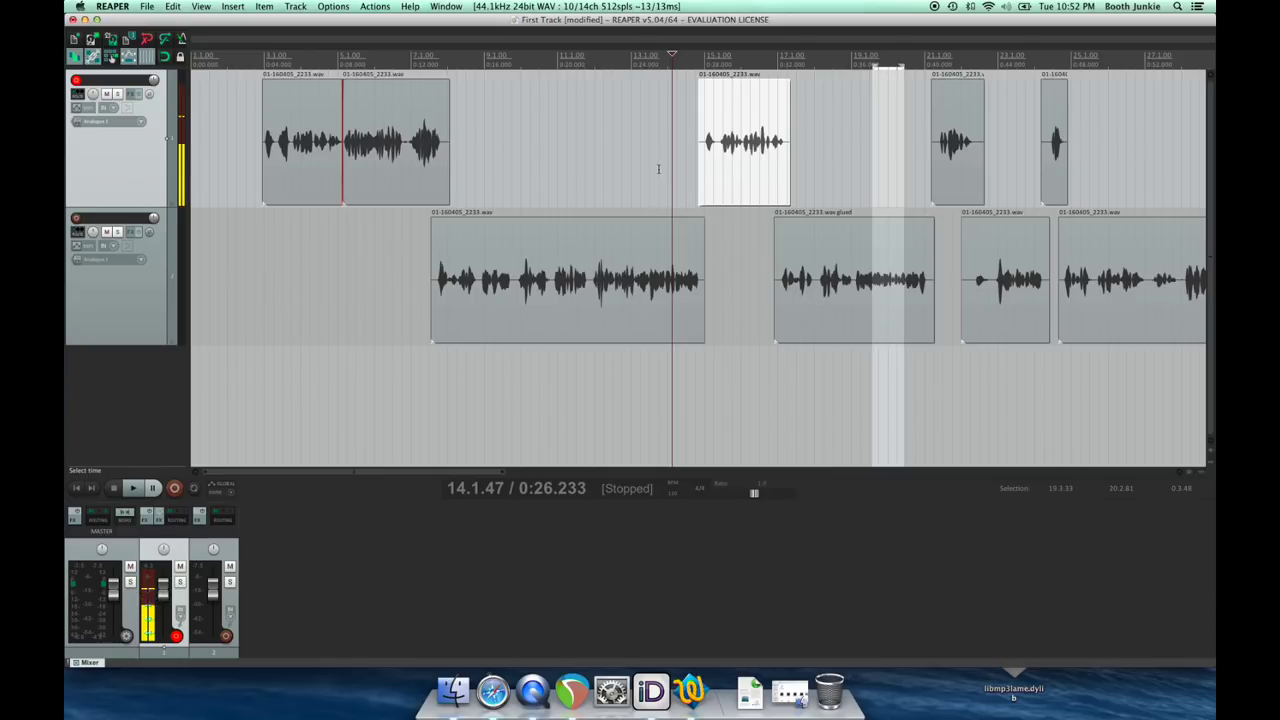
{"action": "key", "text": "space"}
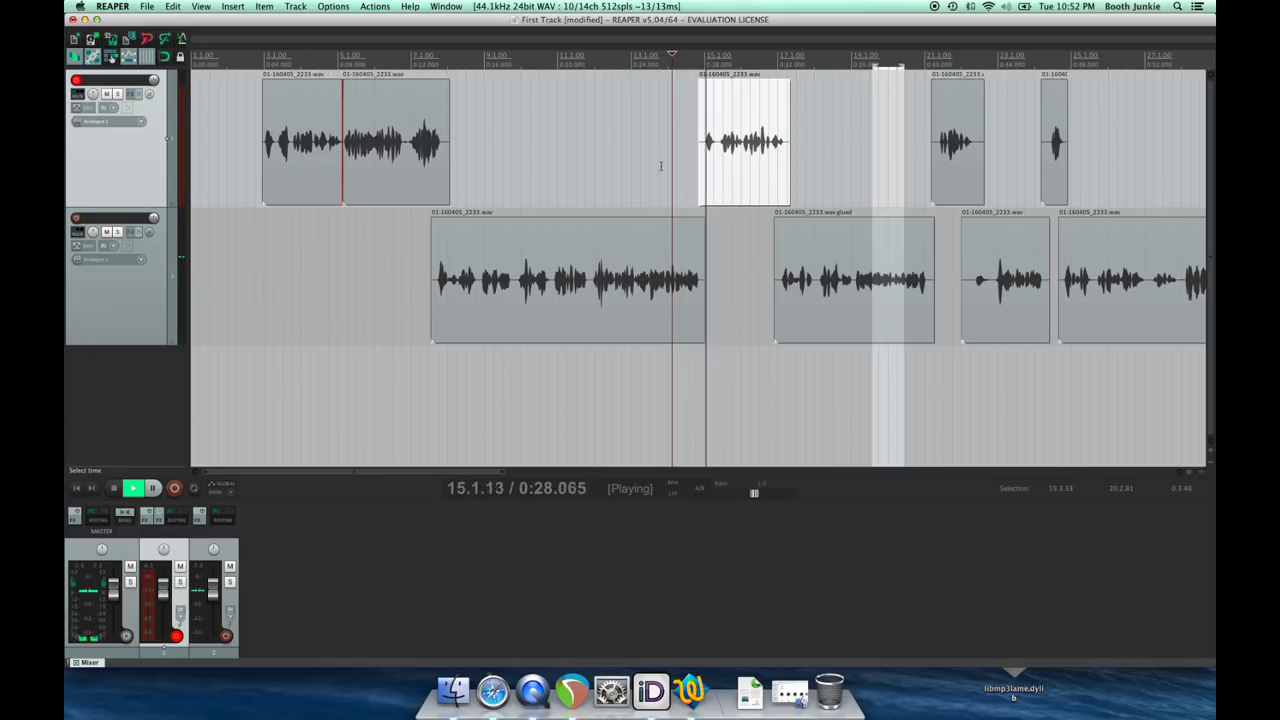
{"action": "key", "text": "space"}
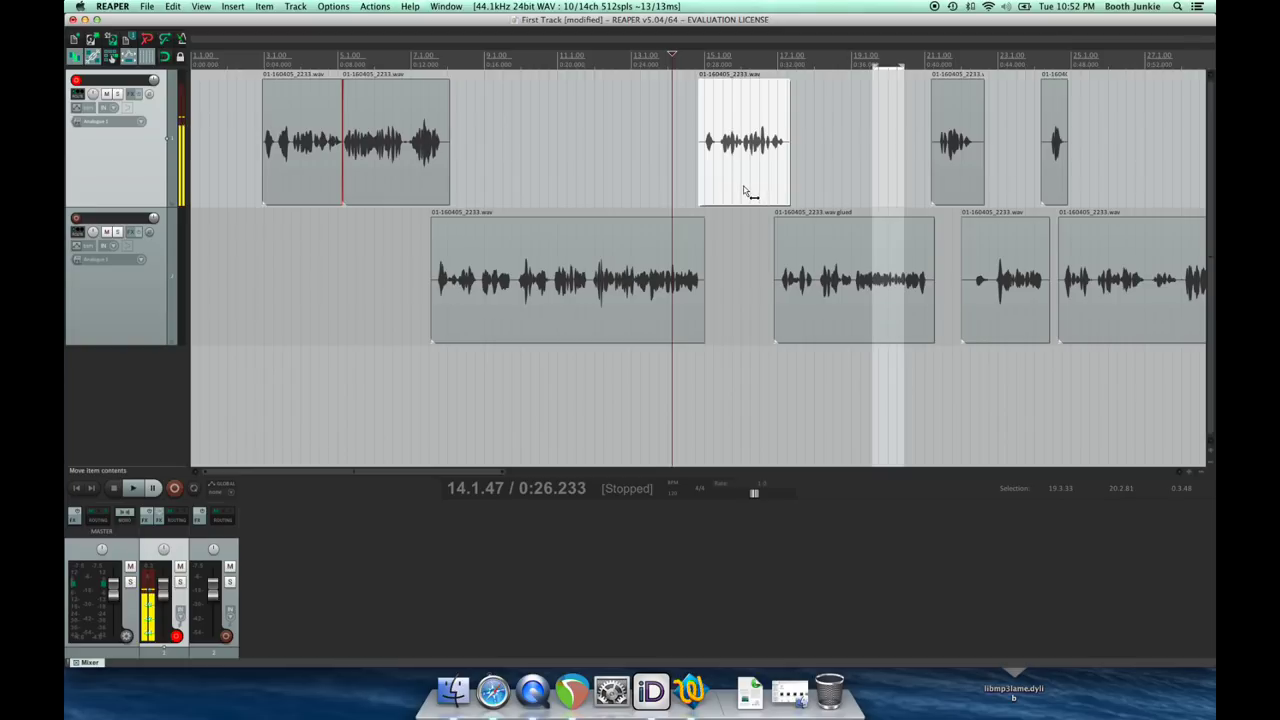
{"action": "left_click_drag", "start_coordinate": [741, 188], "coordinate": [741, 189]}
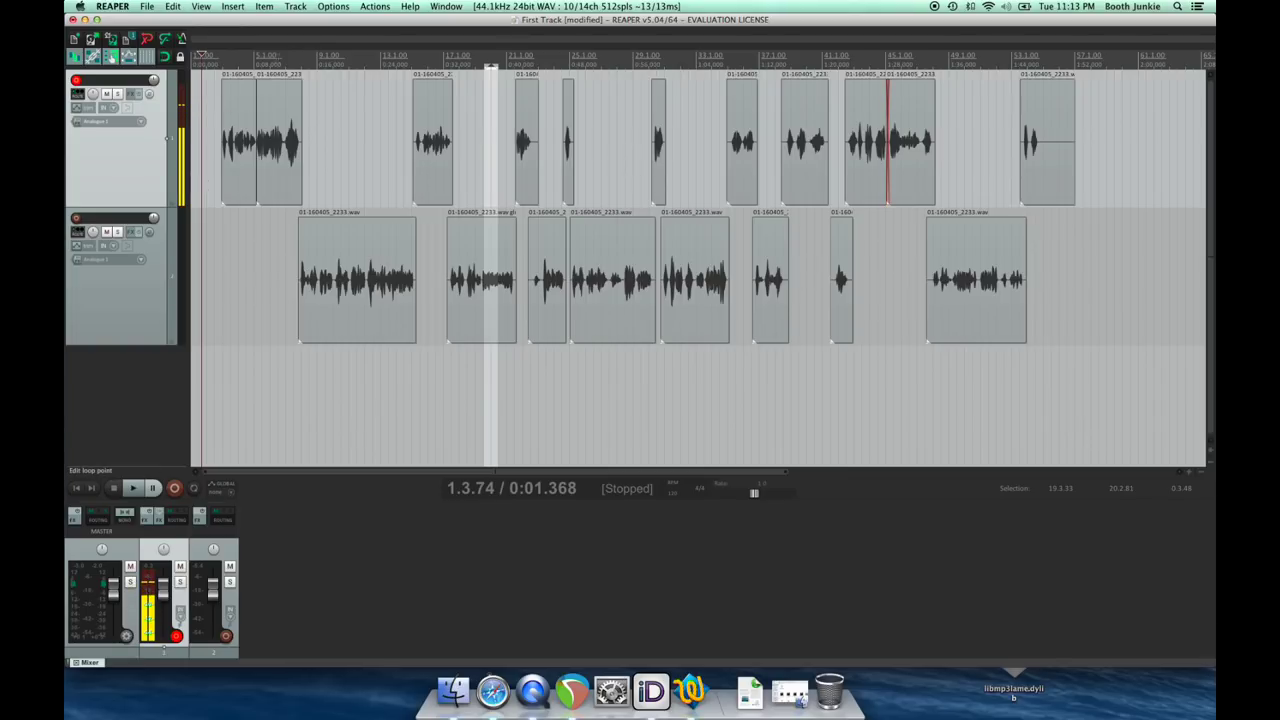
Play back the edited conversation across both tracks from about 0:12.1
{"action": "left_click", "coordinate": [286, 400]}
{"action": "key", "text": "space"}
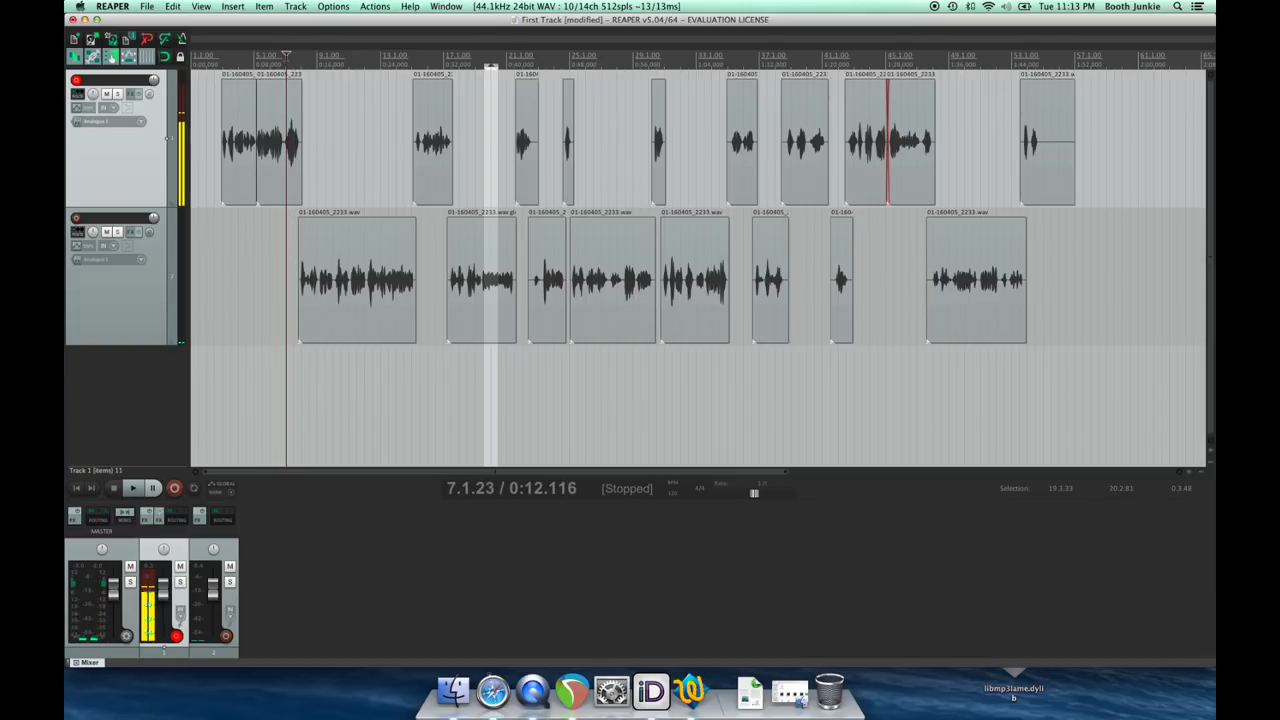
{"action": "key", "text": "space"}
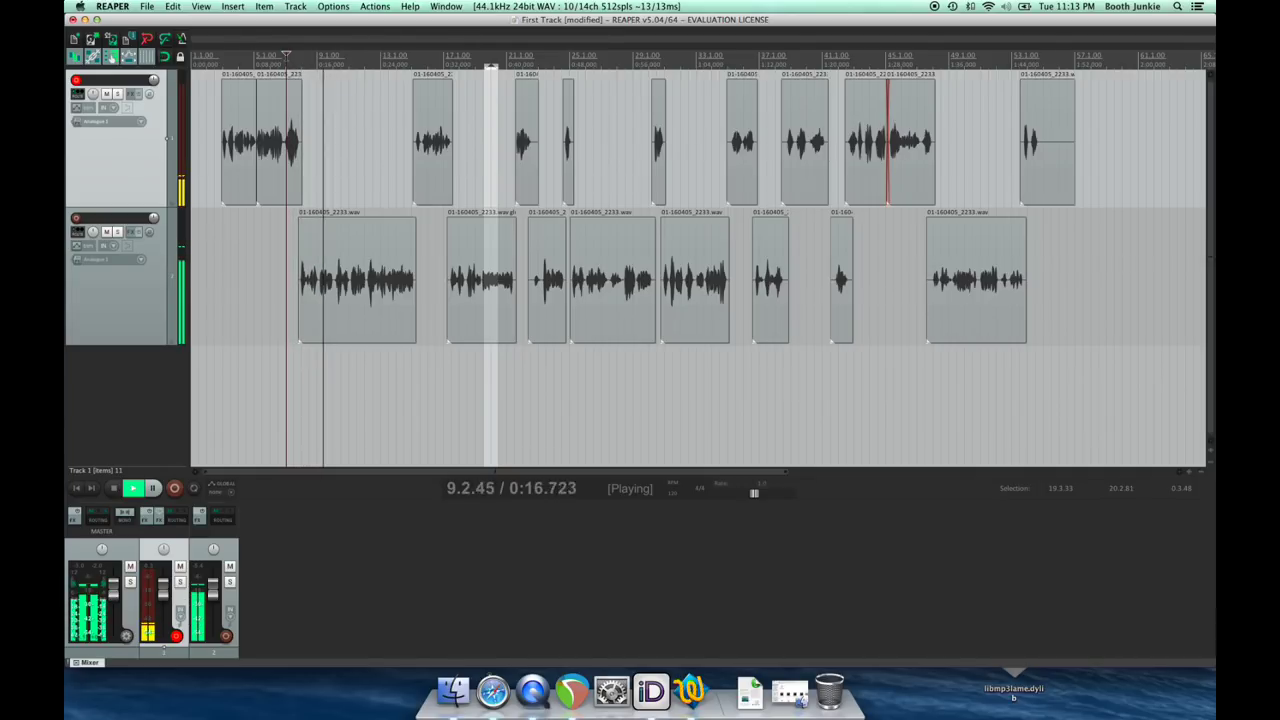
{"action": "key", "text": "space"}
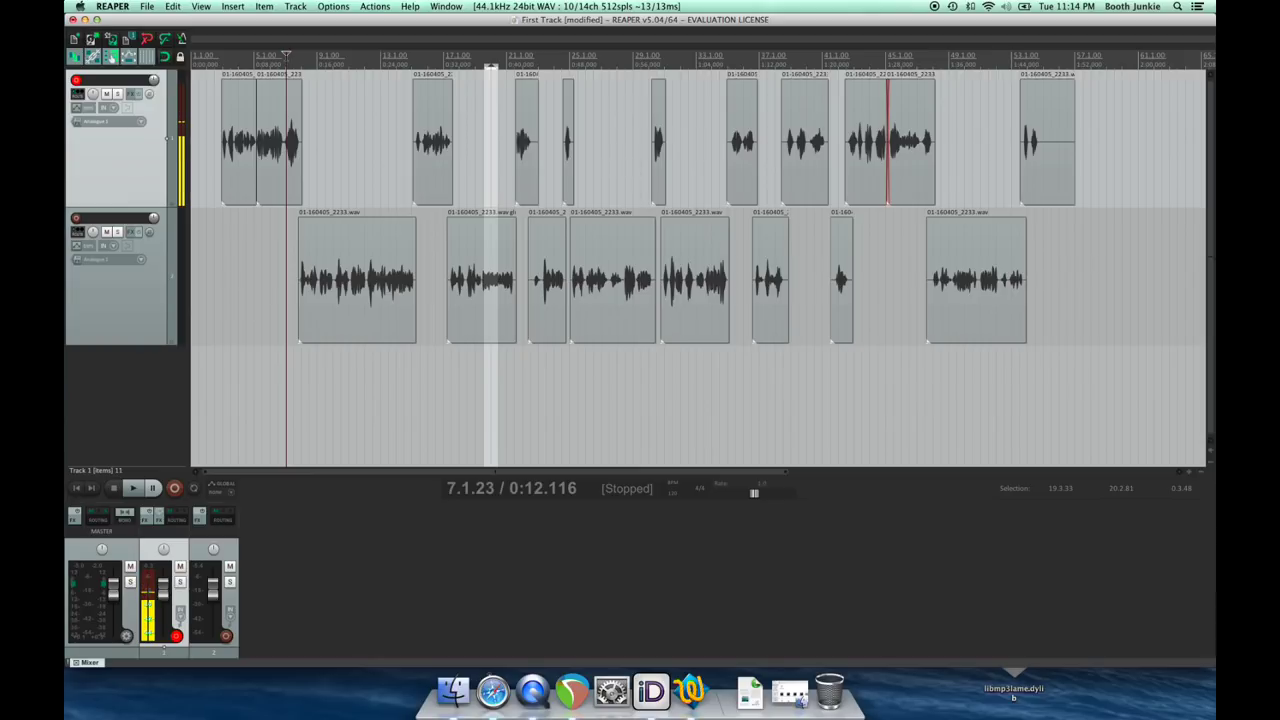
Name each of the two tracks after its speaking character and disarm recording on the first track
{"action": "double_click", "coordinate": [103, 82]}
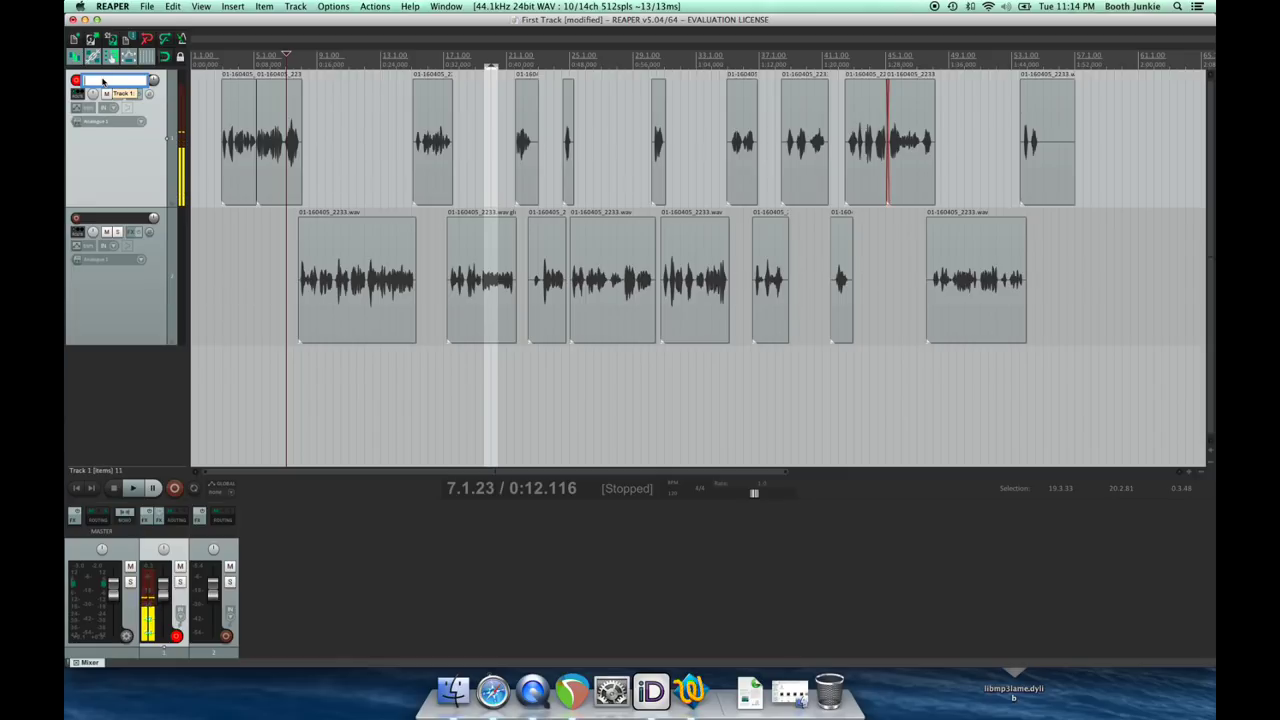
{"action": "type", "text": "Jake"}
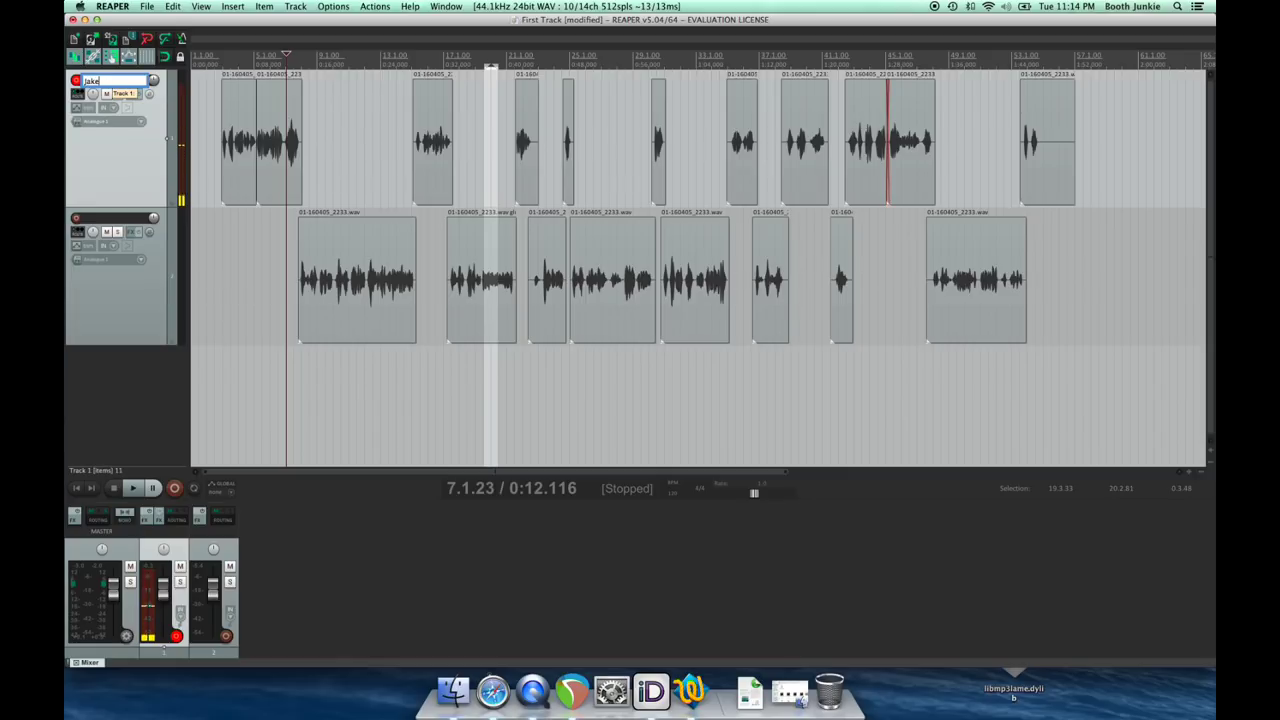
{"action": "double_click", "coordinate": [111, 216]}
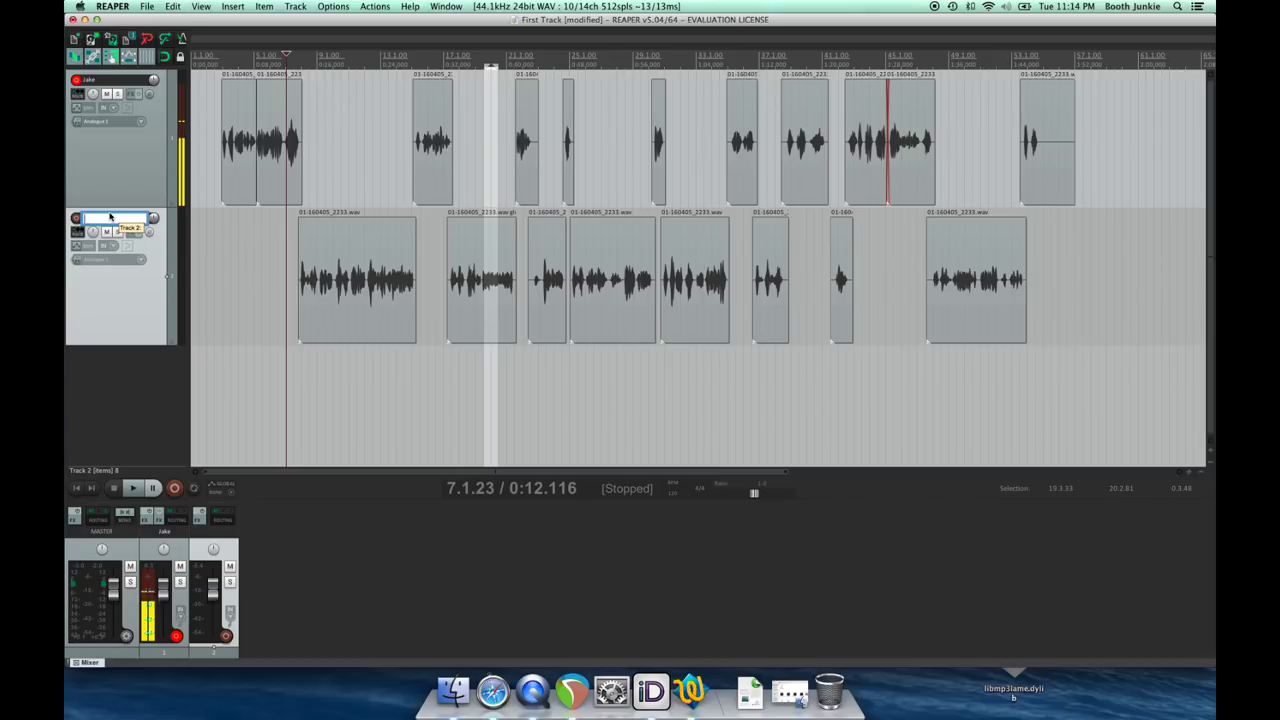
{"action": "type", "text": "Maurie"}
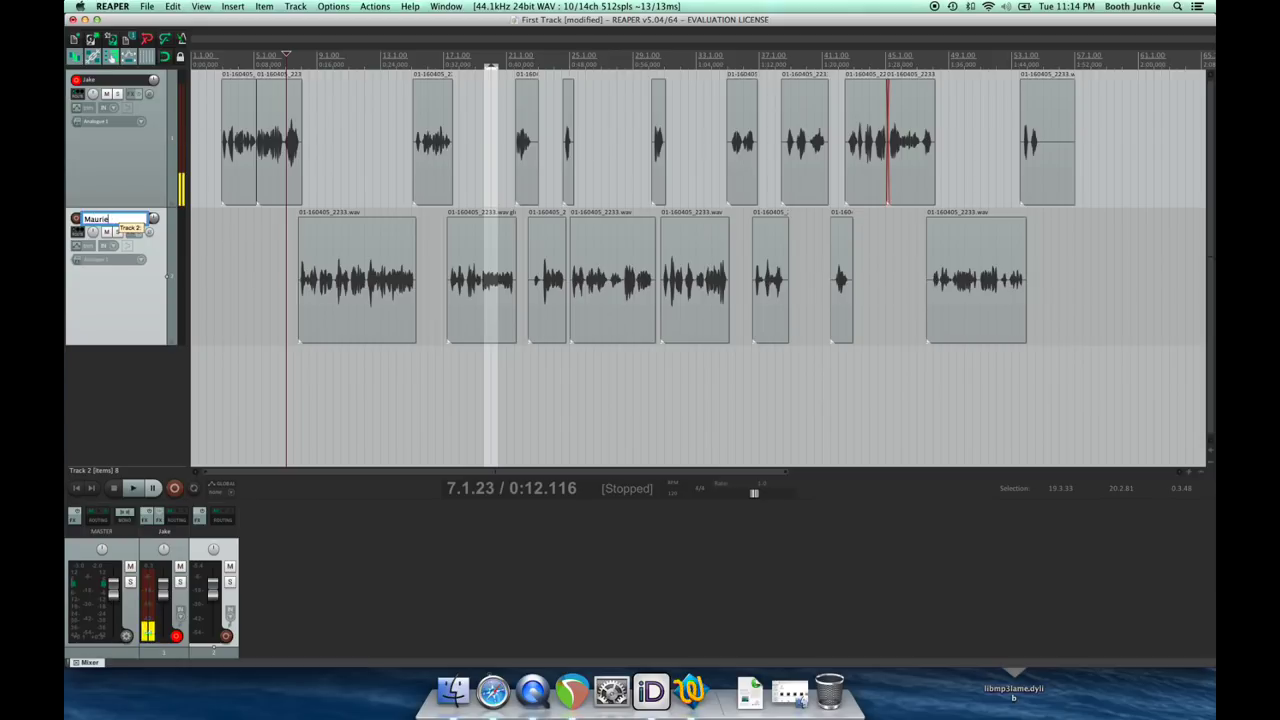
{"action": "key", "text": "Return"}
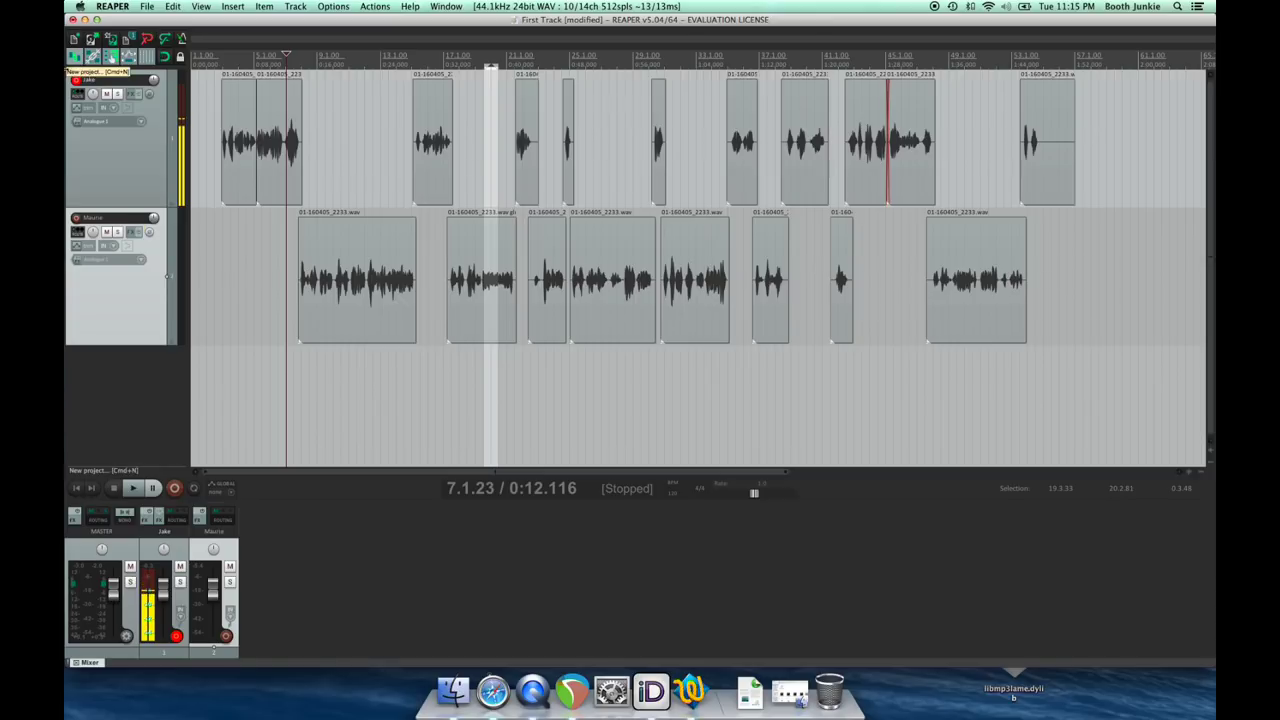
{"action": "left_click", "coordinate": [76, 82]}
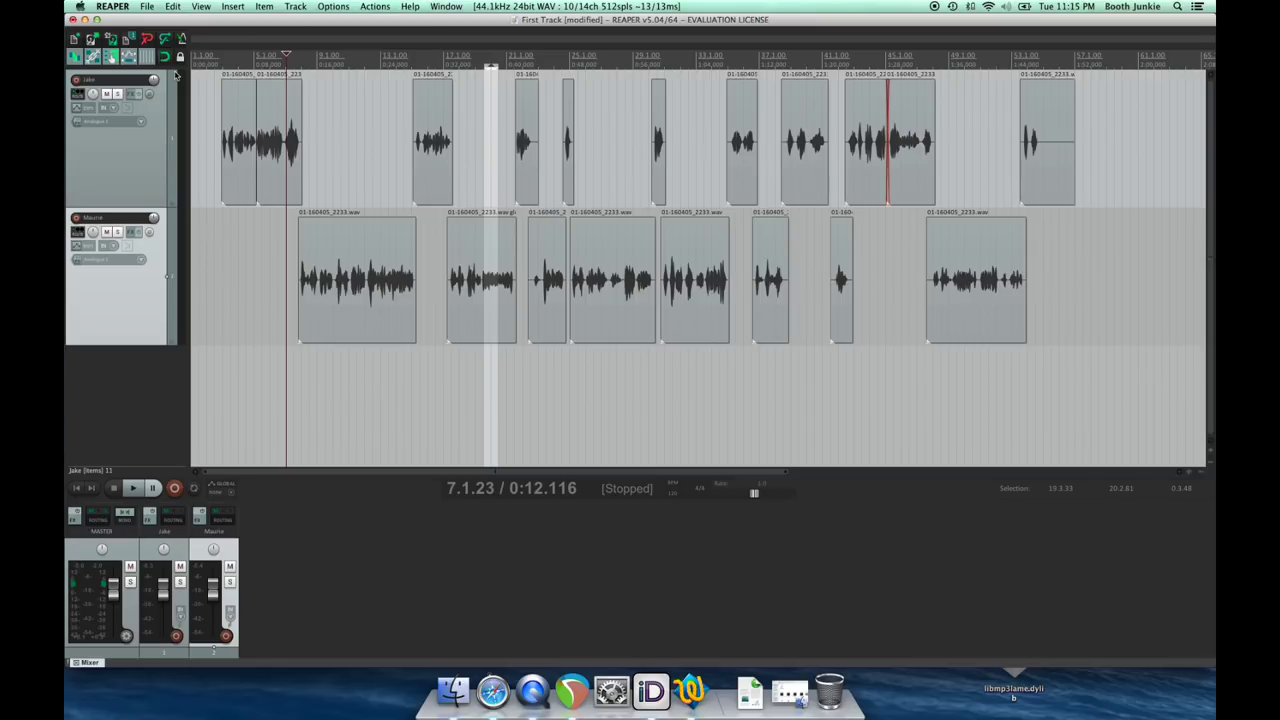
Add the VST ReaVerb (Cockos) effect to the first track
{"action": "left_click", "coordinate": [129, 93]}
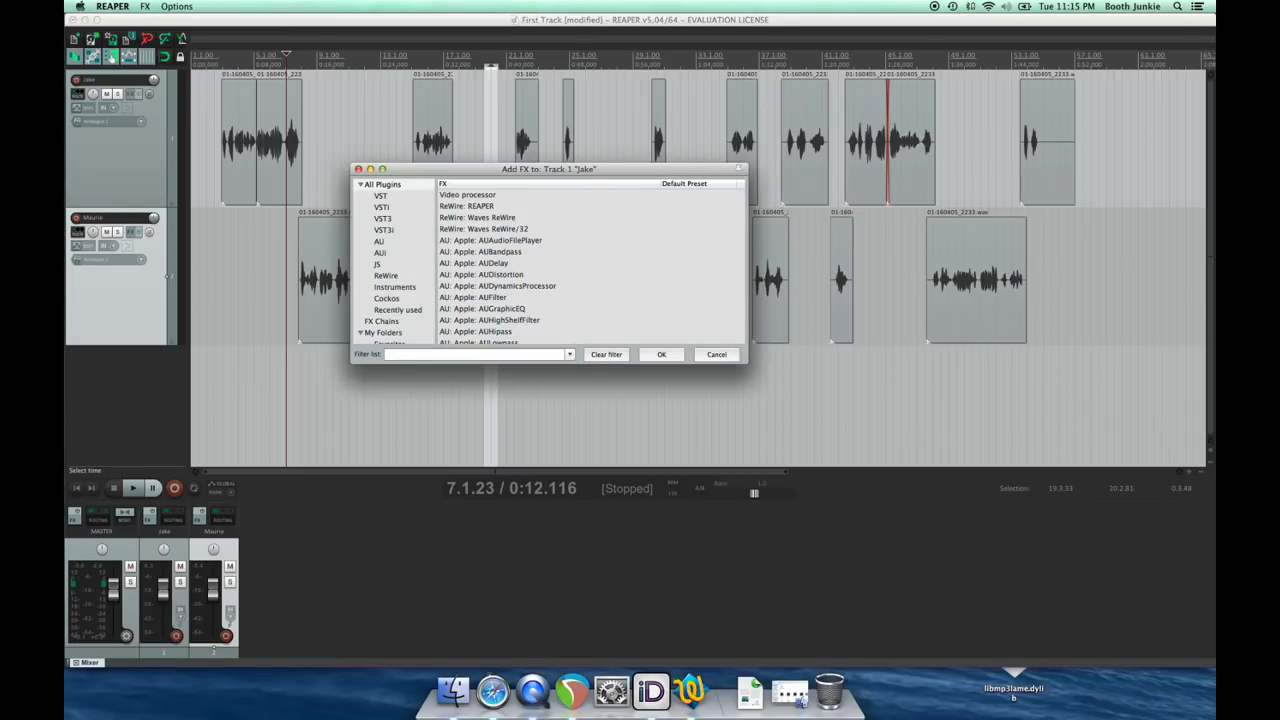
{"action": "left_click_drag", "start_coordinate": [886, 241], "coordinate": [885, 158]}
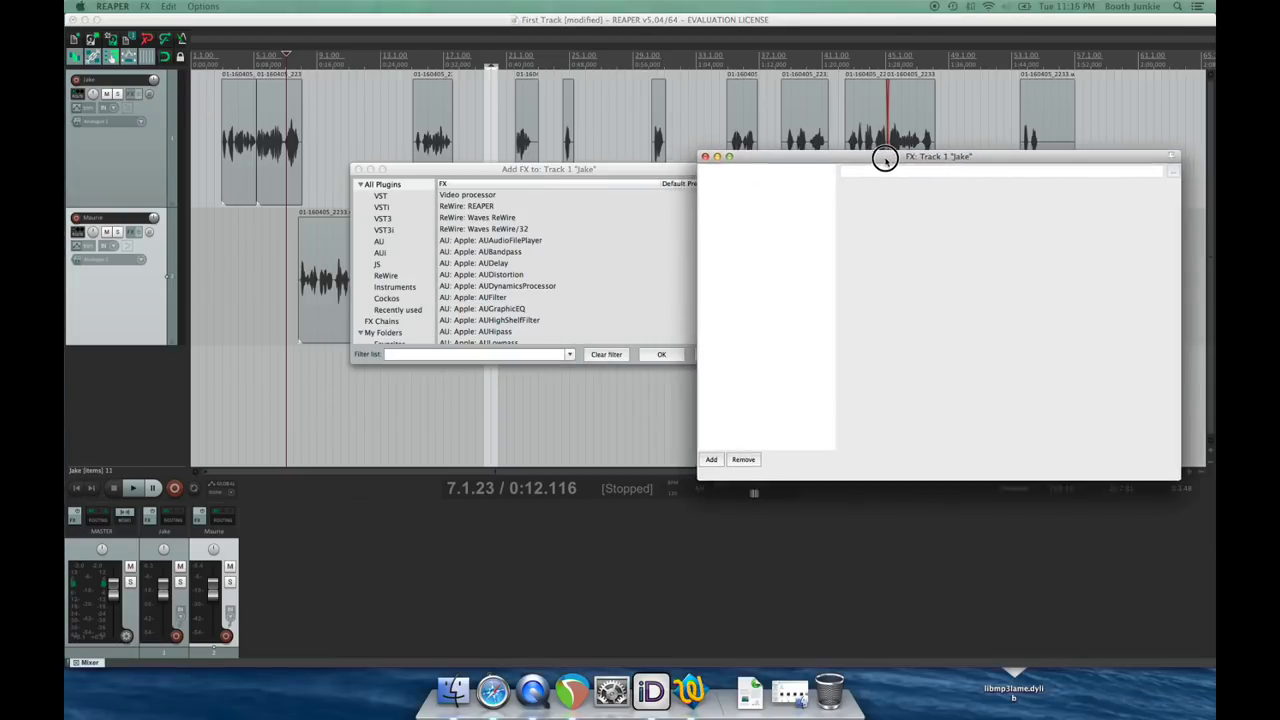
{"action": "left_click_drag", "start_coordinate": [638, 170], "coordinate": [553, 158]}
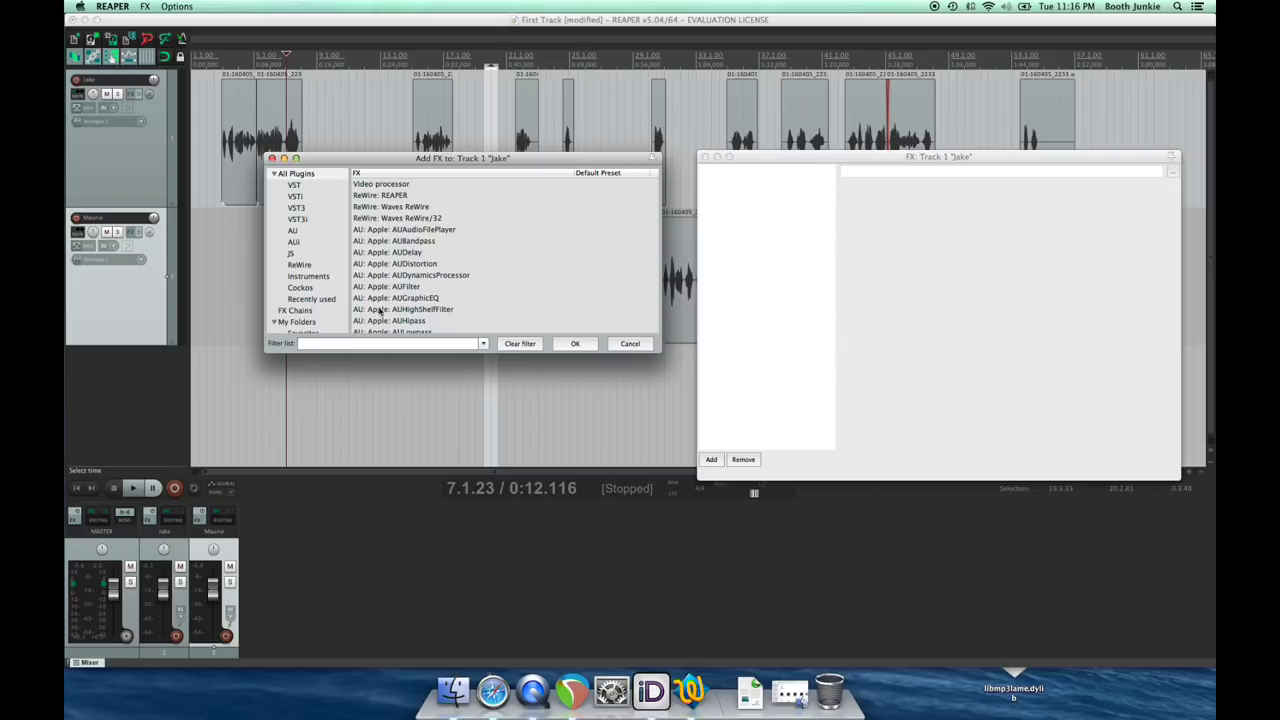
{"action": "scroll", "coordinate": [492, 273], "scroll_direction": "down", "scroll_amount": 10}
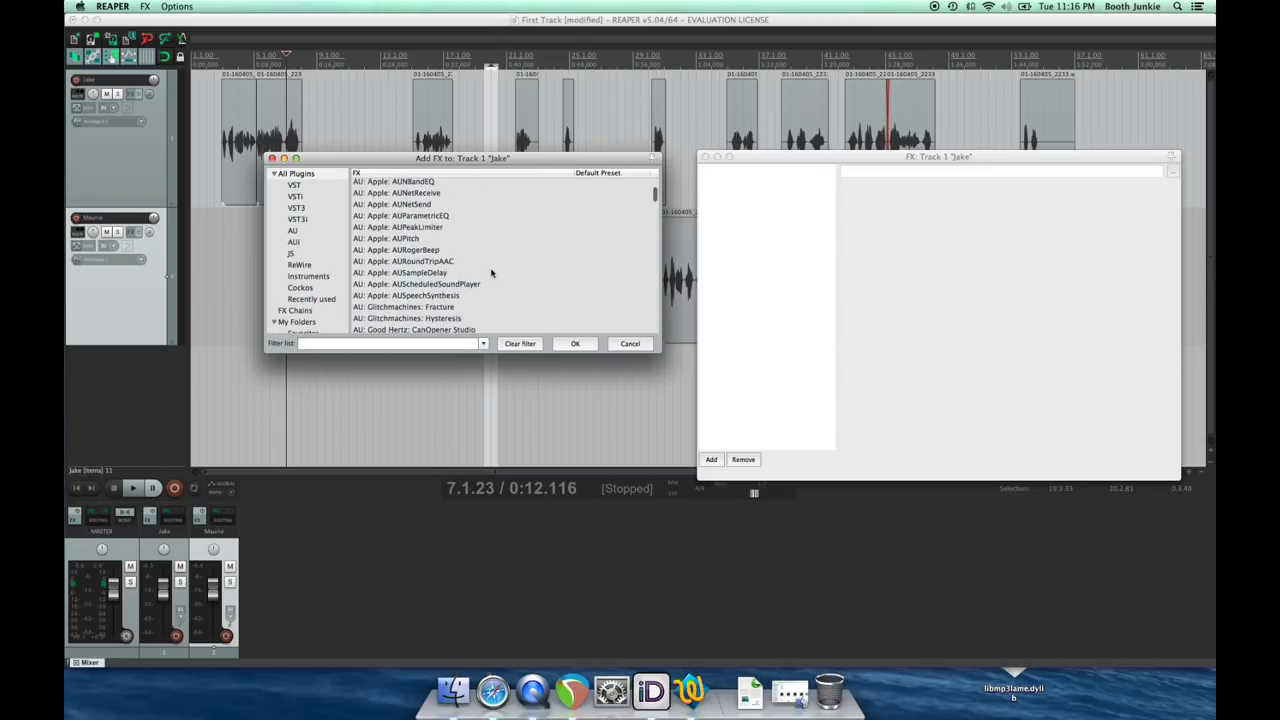
{"action": "scroll", "coordinate": [492, 273], "scroll_direction": "up", "scroll_amount": 3}
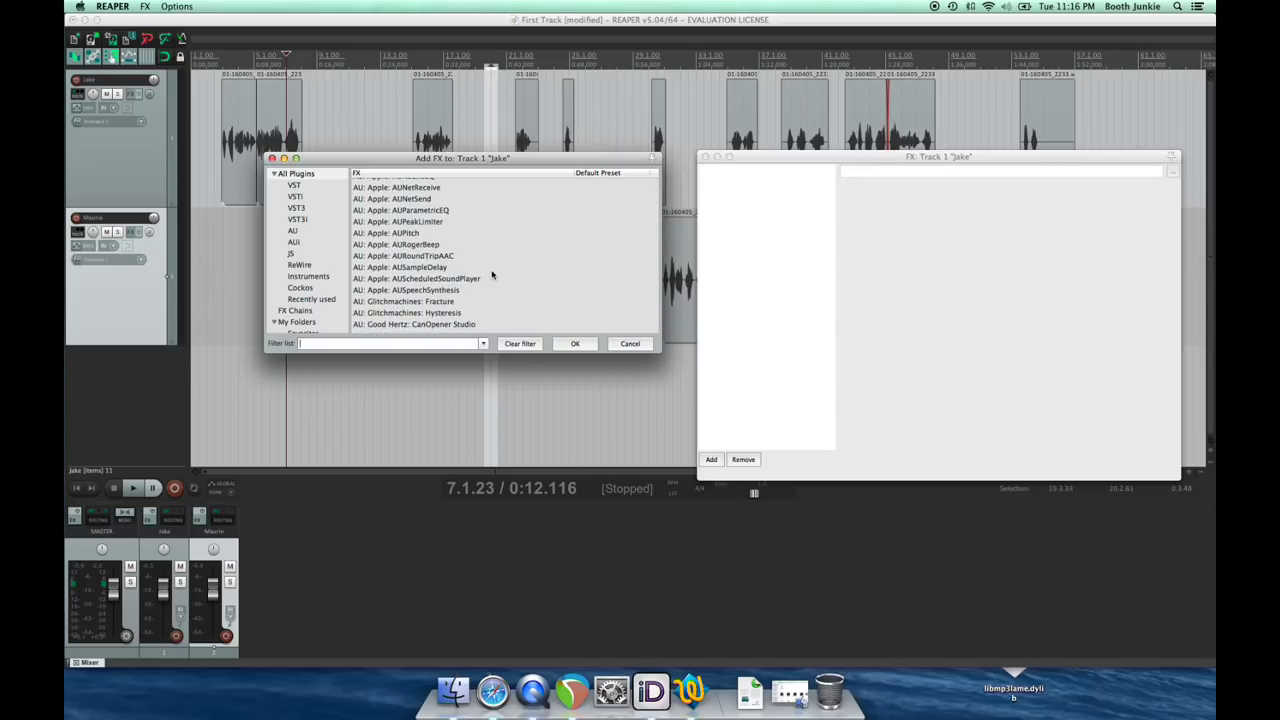
{"action": "scroll", "coordinate": [492, 275], "scroll_direction": "down", "scroll_amount": 4}
{"action": "scroll", "coordinate": [489, 274], "scroll_direction": "down", "scroll_amount": 8}
{"action": "scroll", "coordinate": [490, 274], "scroll_direction": "down", "scroll_amount": 10}
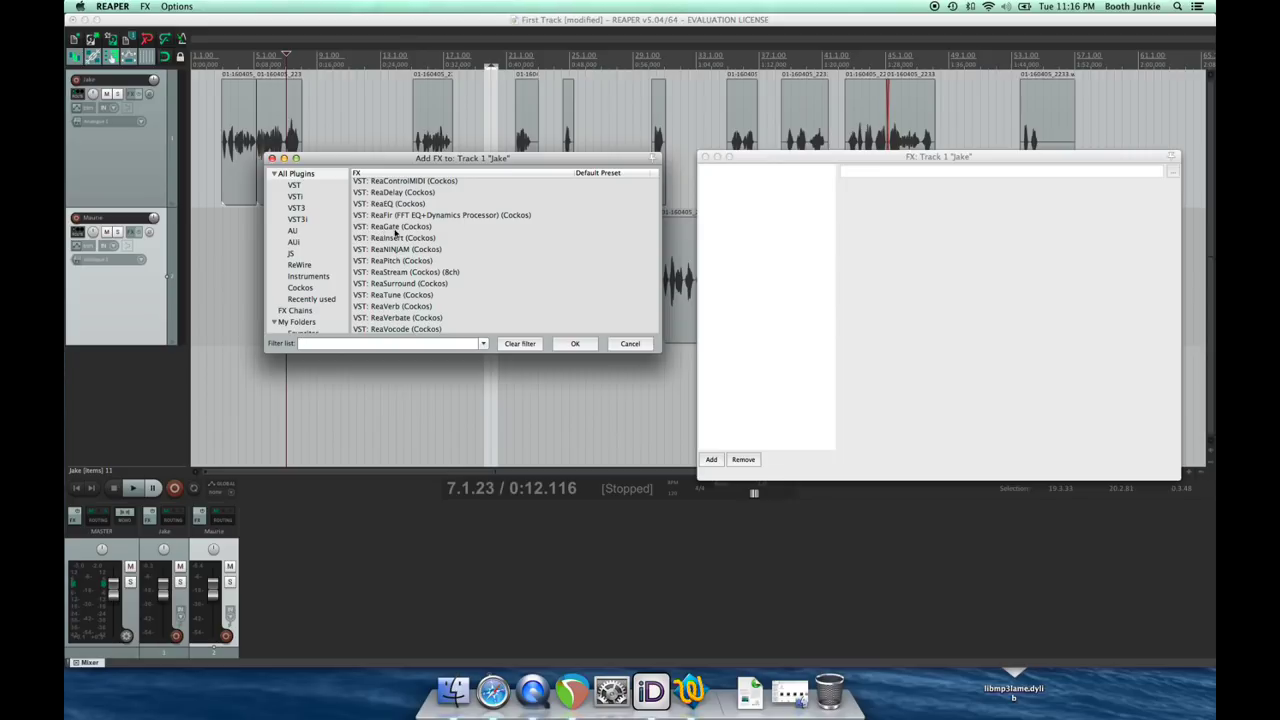
{"action": "left_click", "coordinate": [378, 313]}
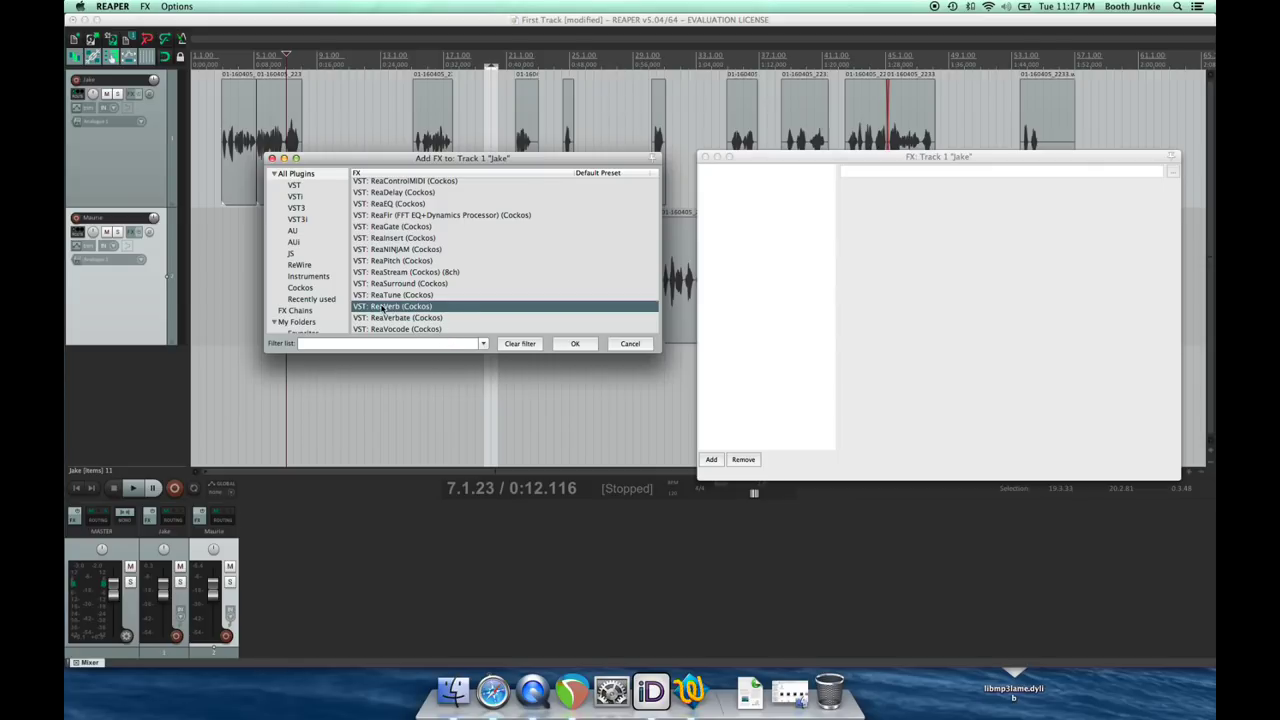
{"action": "double_click", "coordinate": [381, 307]}
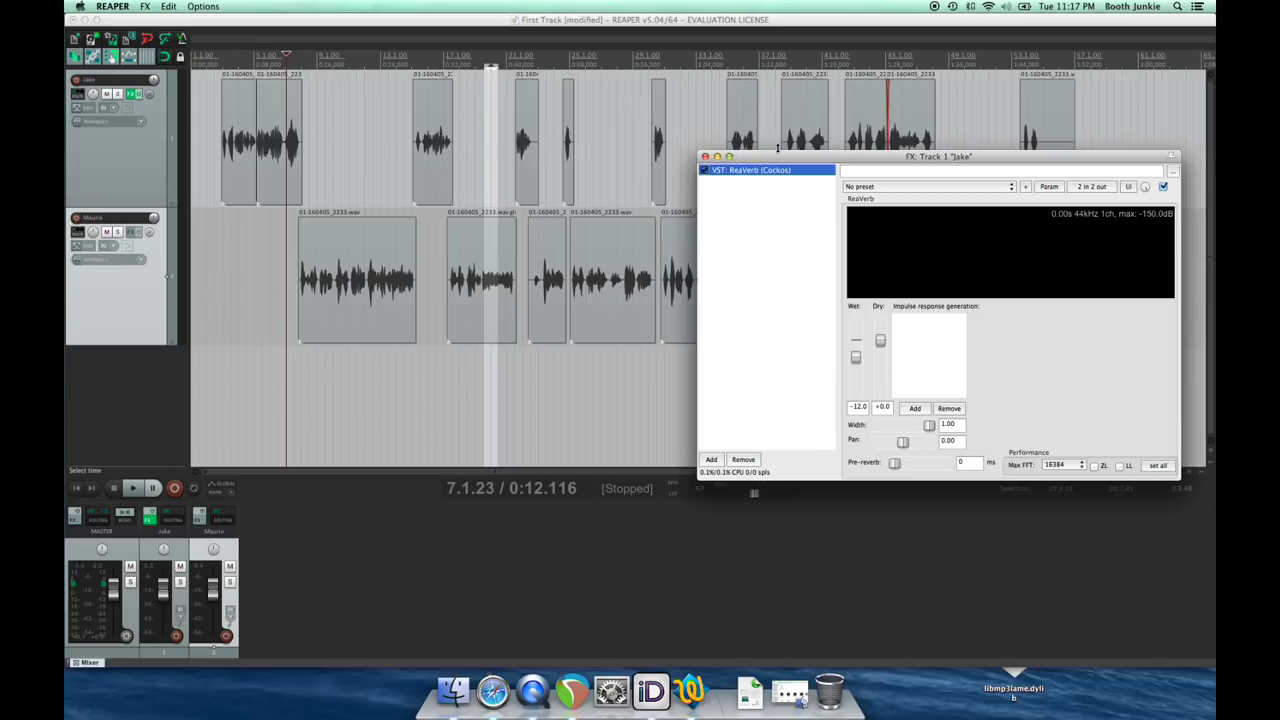
Add a Reverb Generator to ReaVerb's impulse response and audition it from about 0:12.1
{"action": "left_click_drag", "start_coordinate": [777, 157], "coordinate": [544, 149]}
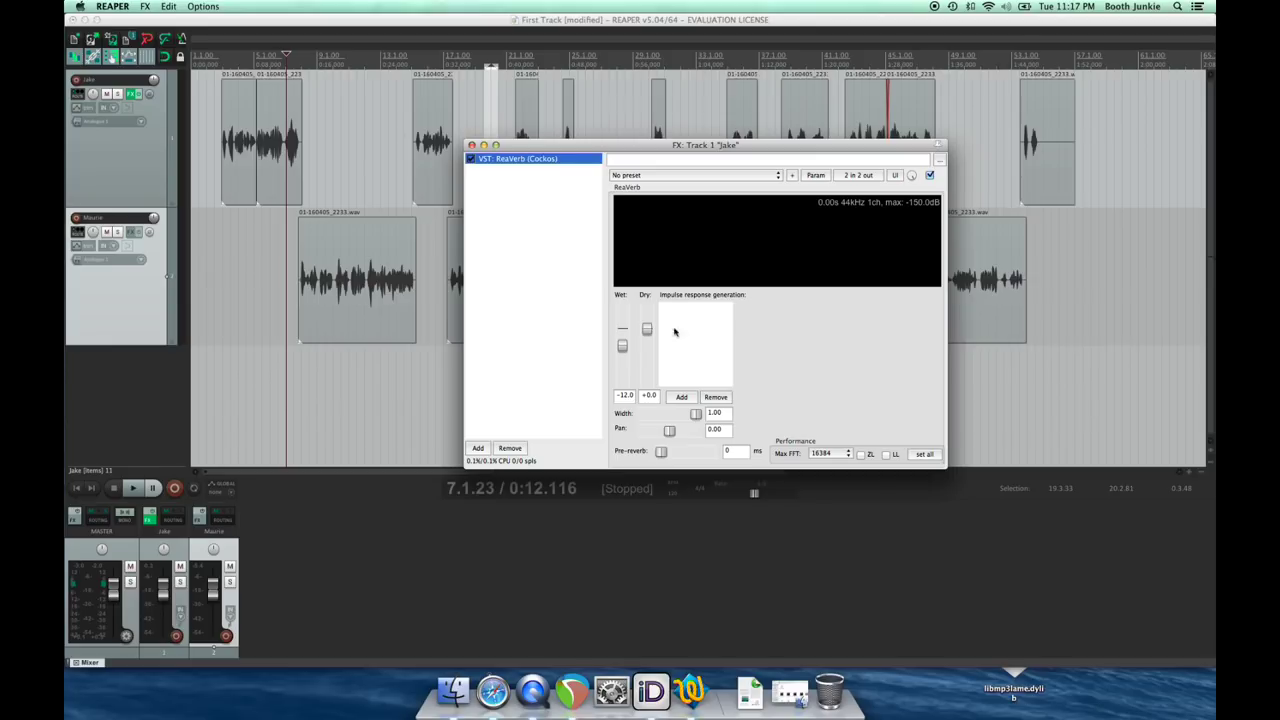
{"action": "left_click", "coordinate": [681, 398]}
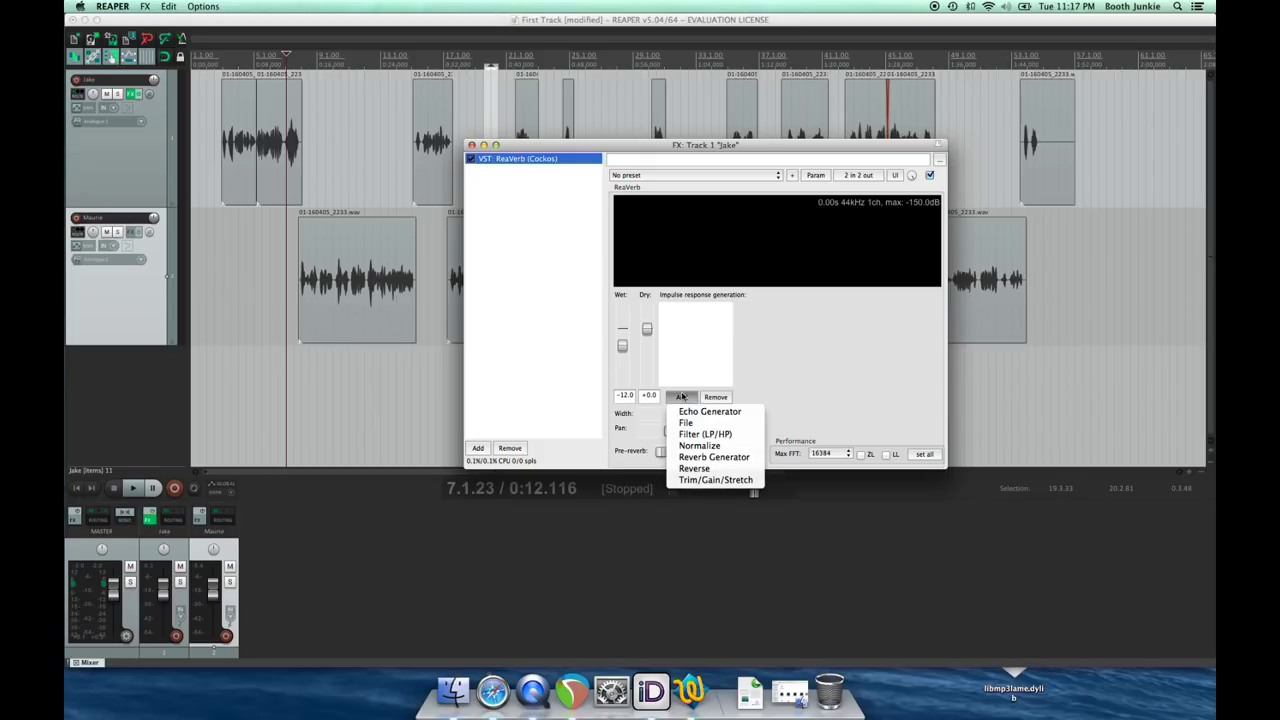
{"action": "left_click", "coordinate": [691, 458]}
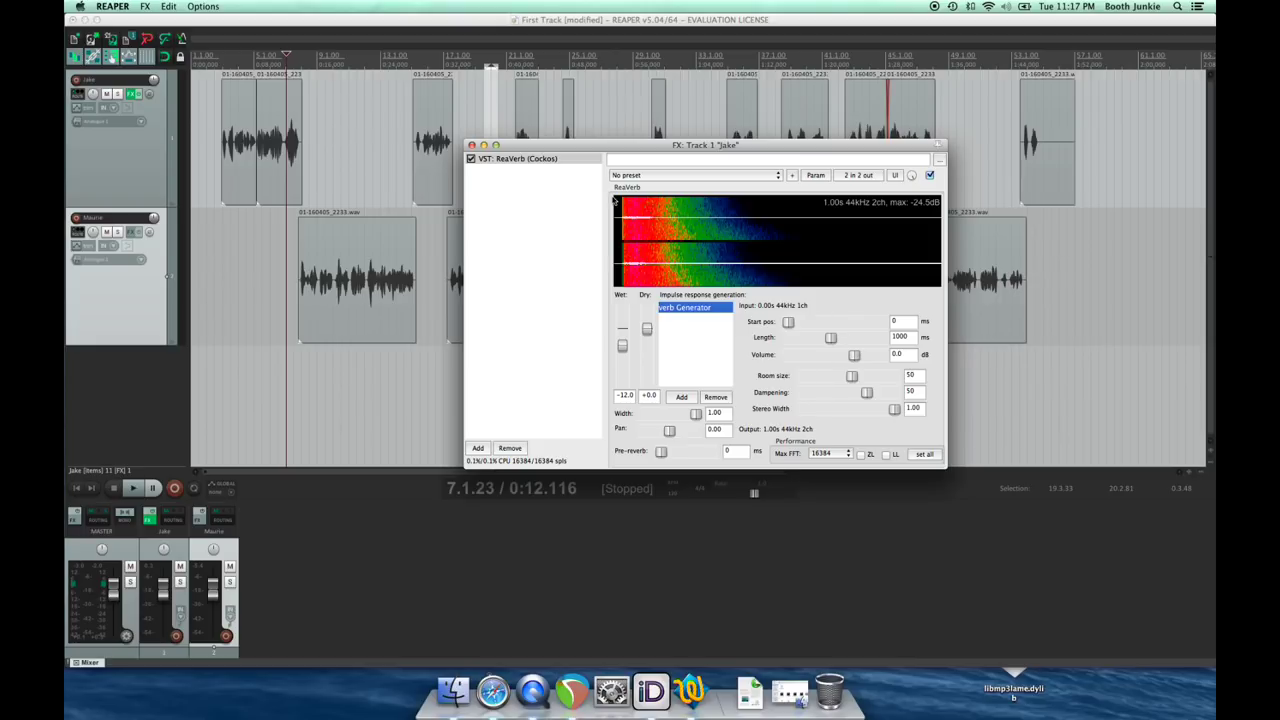
{"action": "key", "text": "space"}
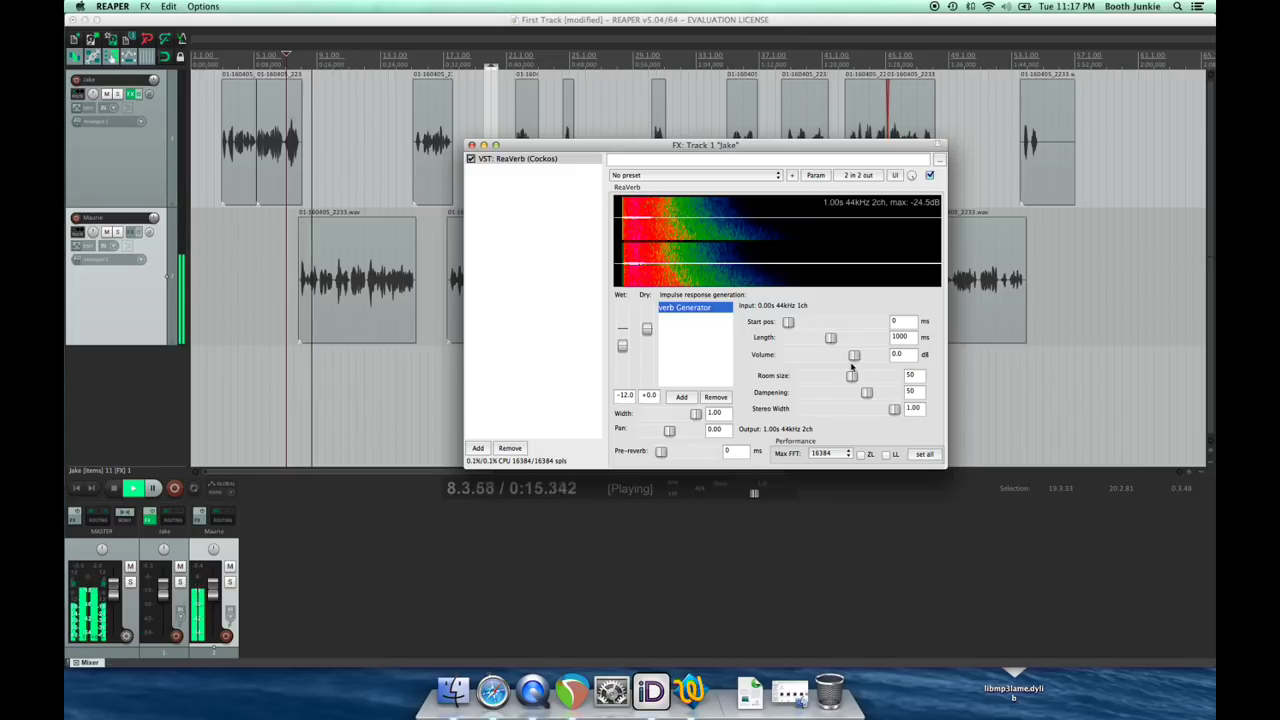
{"action": "key", "text": "space"}
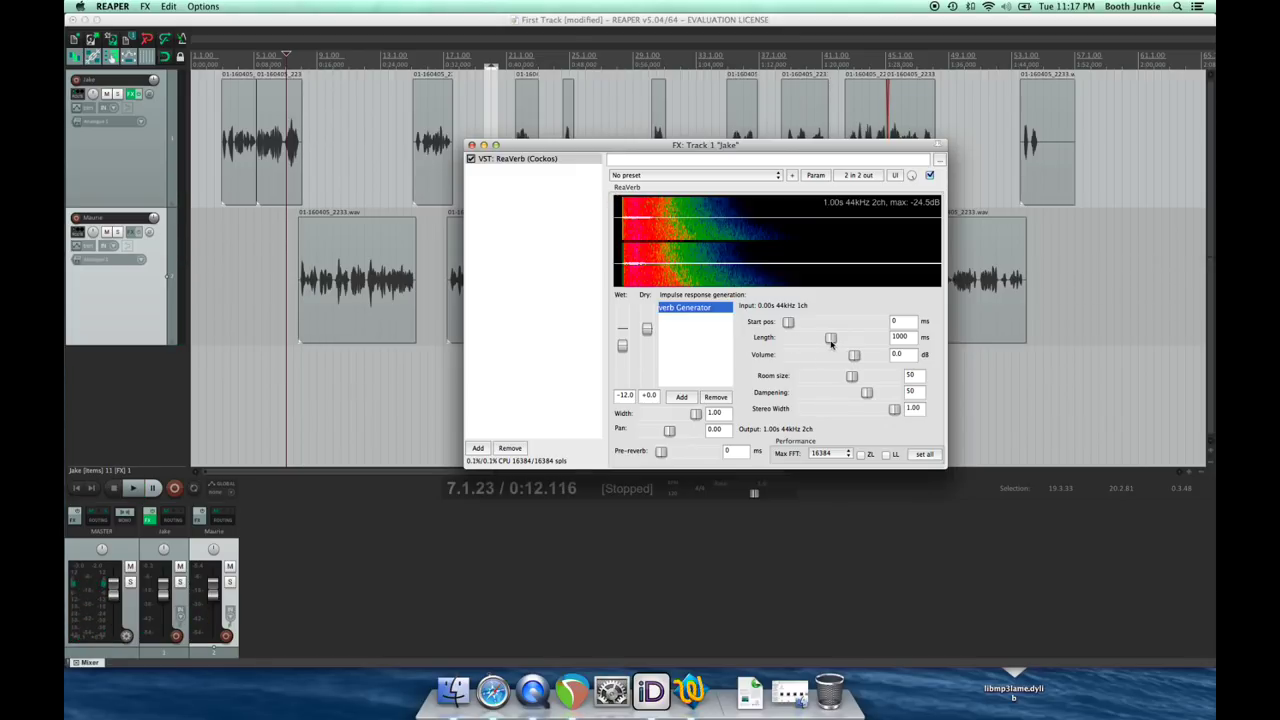
Set the Reverb Generator's length to 241 ms, volume to +6.5 dB and room size to 89, auditioning the changes from about 0:12.1
{"action": "left_click_drag", "start_coordinate": [830, 341], "coordinate": [871, 375]}
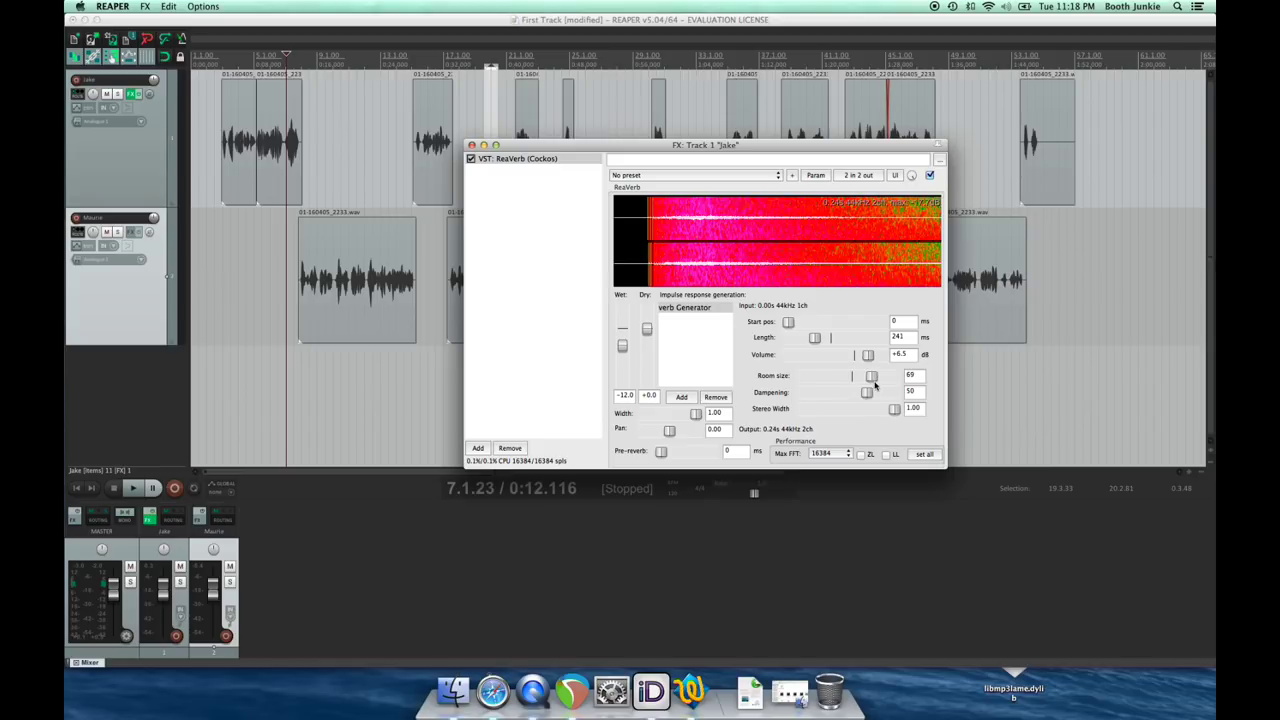
{"action": "key", "text": "space"}
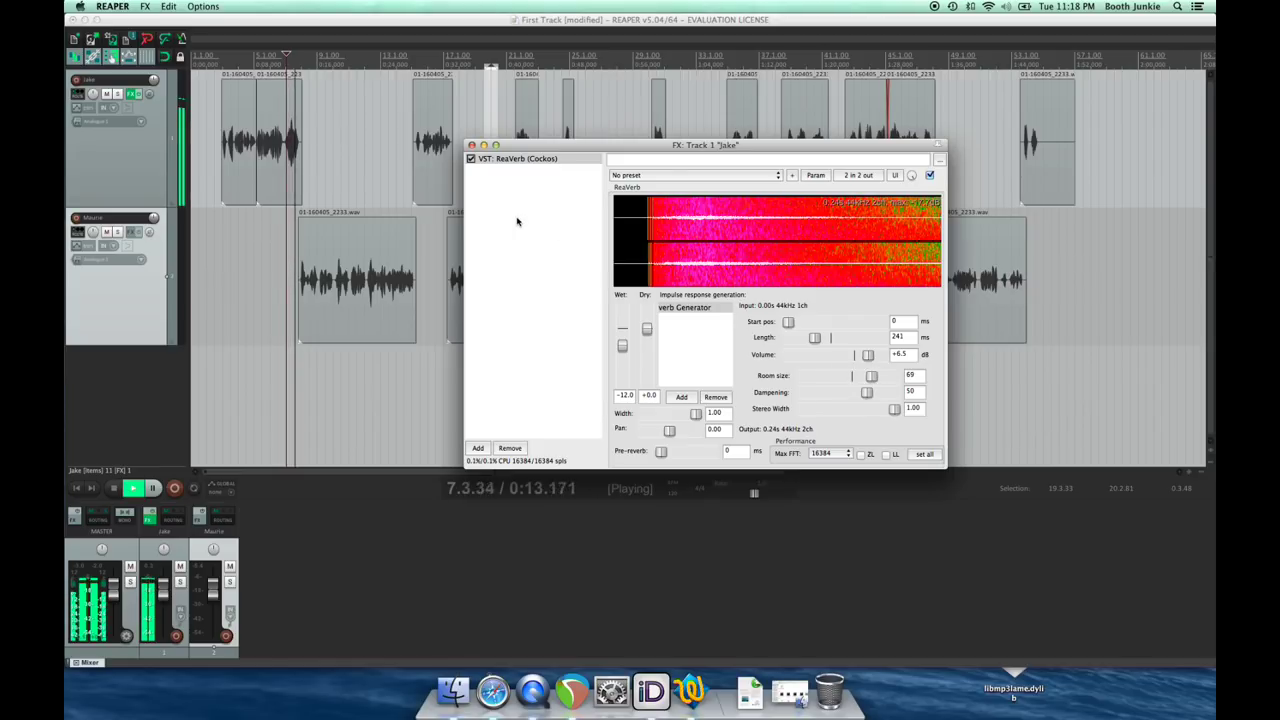
{"action": "key", "text": "space"}
{"action": "left_click_drag", "start_coordinate": [875, 383], "coordinate": [889, 376]}
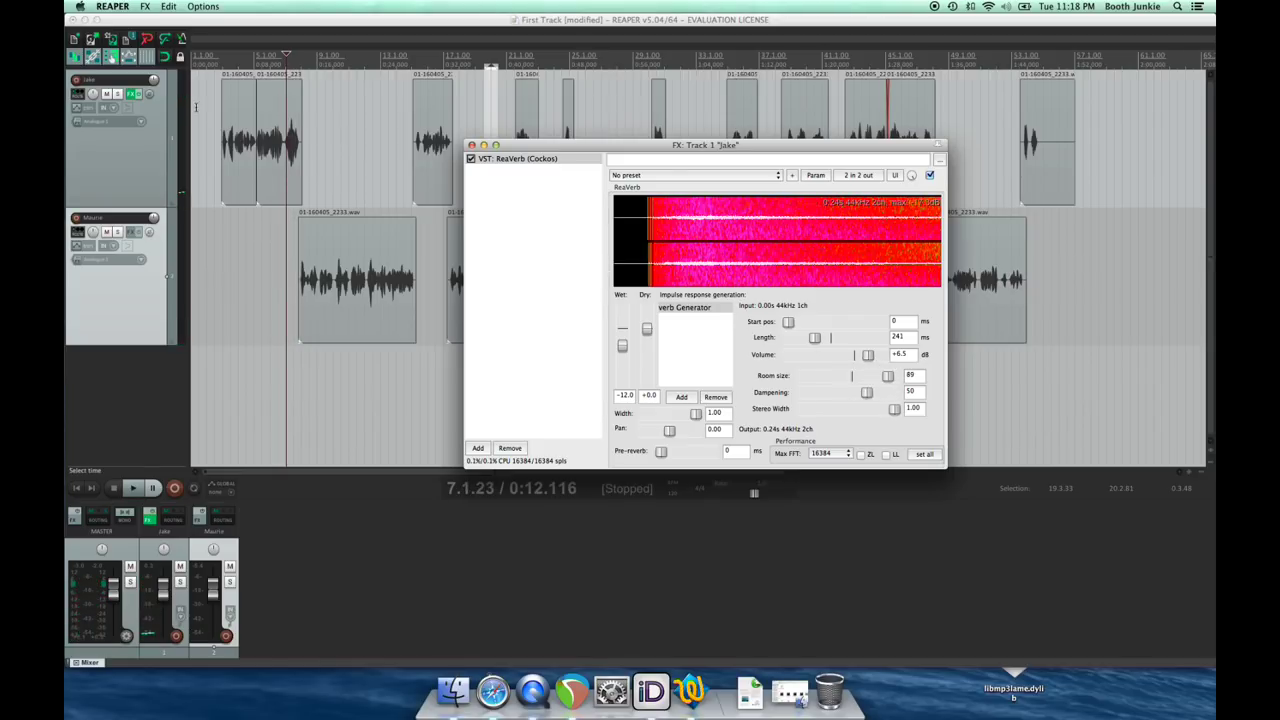
{"action": "key", "text": "space"}
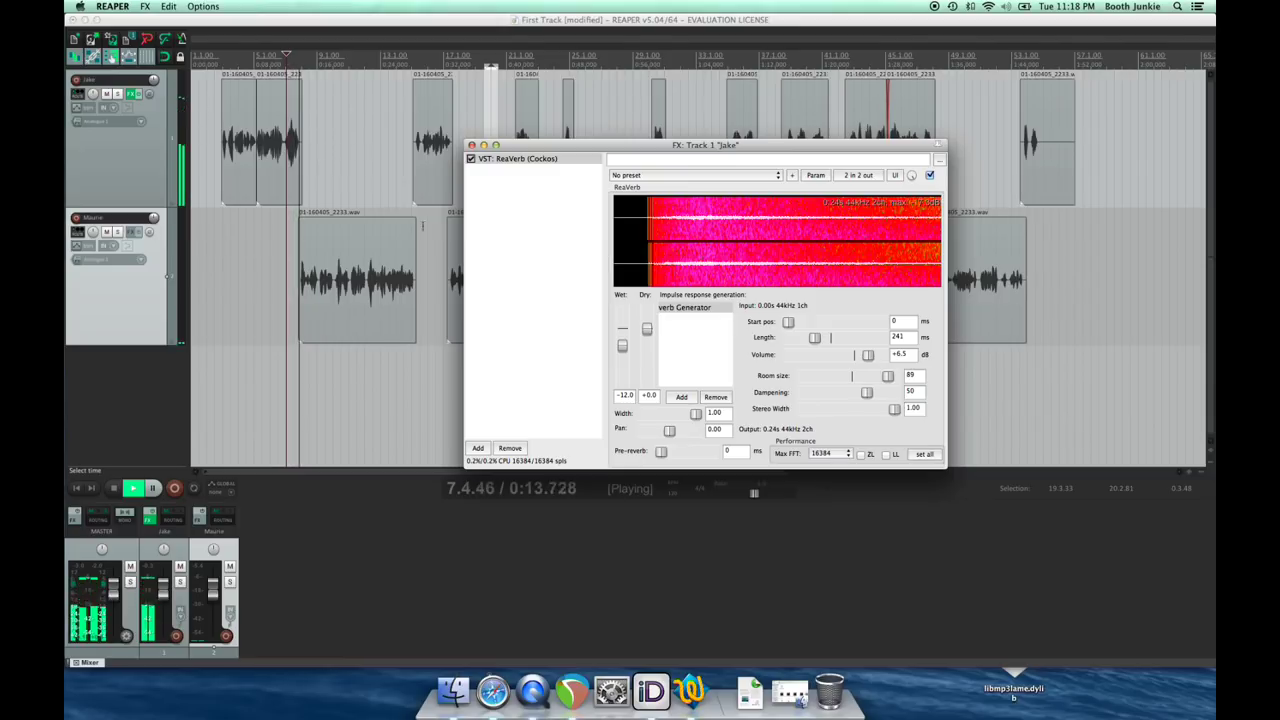
{"action": "key", "text": "space"}
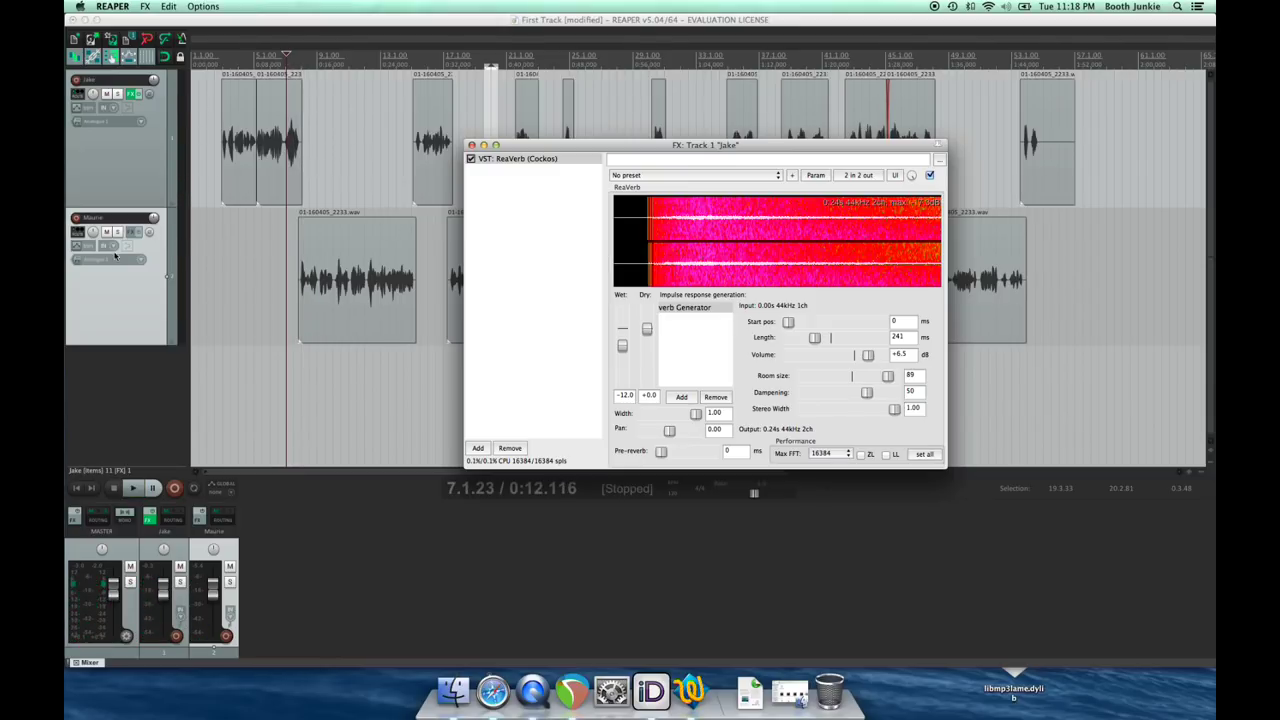
Mute the second track and audition the first track's reverb from about 0:06.2
{"action": "left_click", "coordinate": [107, 234]}
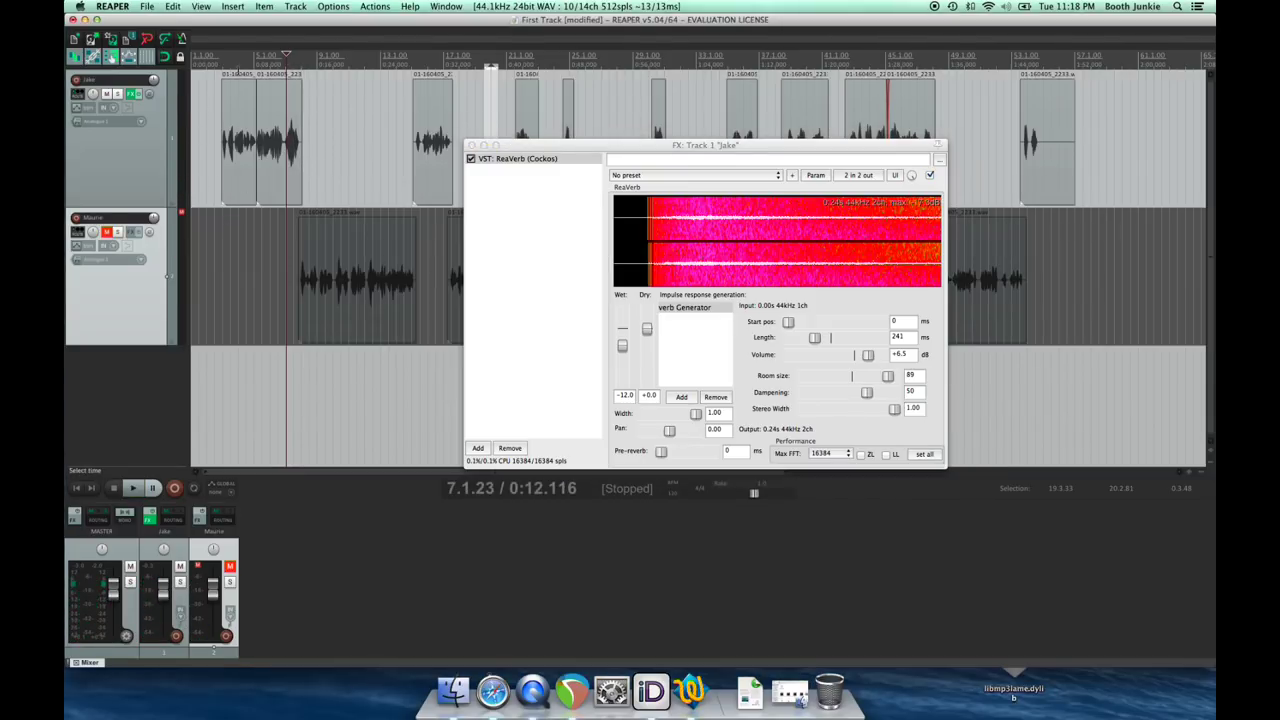
{"action": "left_click", "coordinate": [240, 73]}
{"action": "key", "text": "space"}
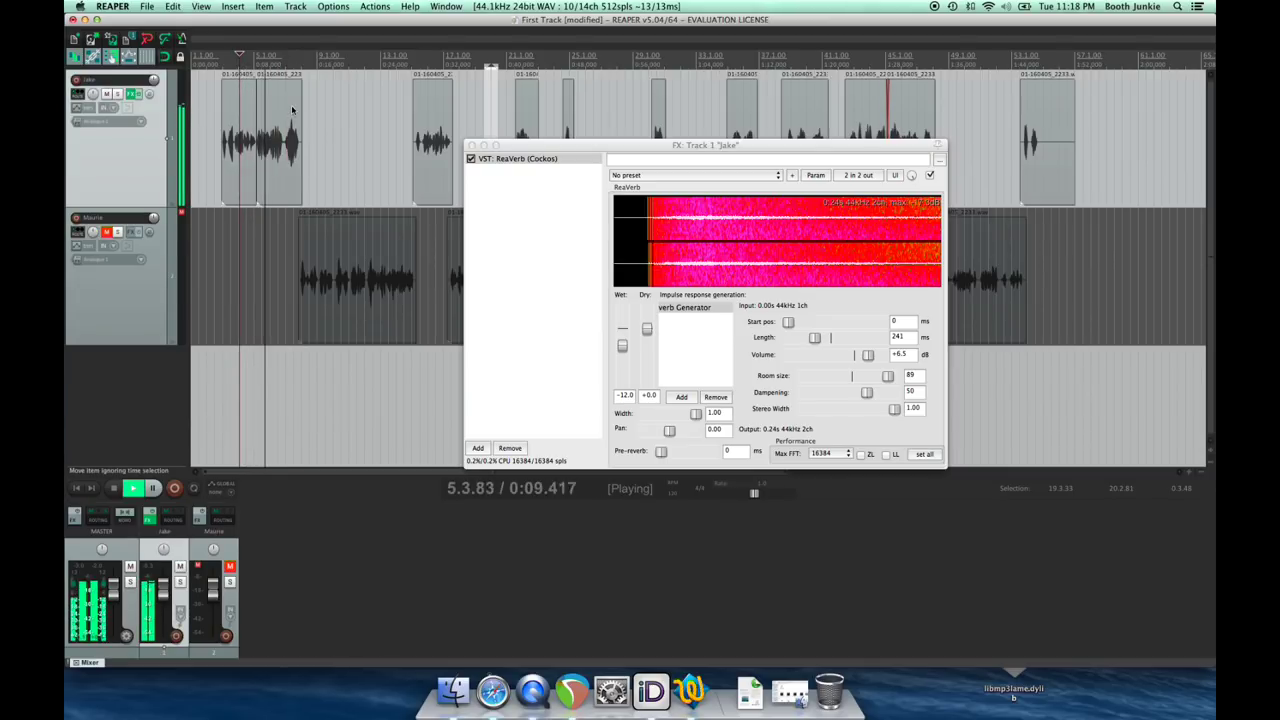
{"action": "key", "text": "space"}
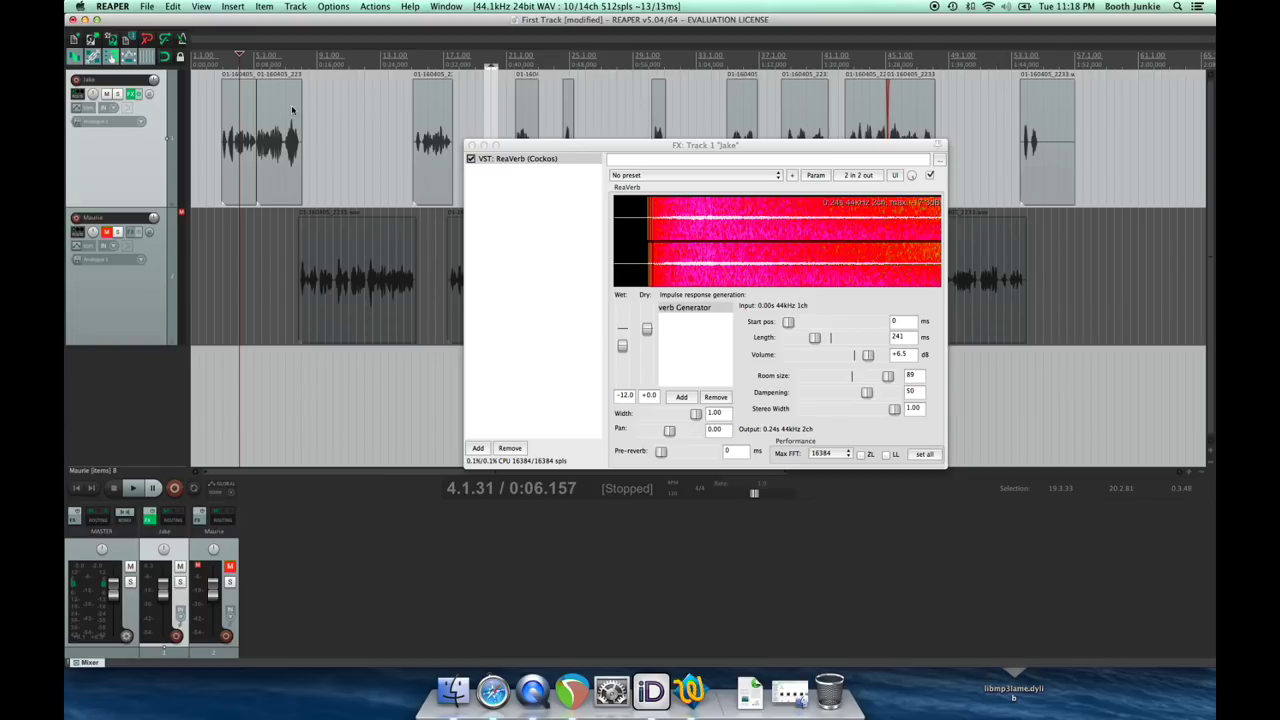
Set the Reverb Generator's volume to +2.0 dB, room size to 64 and dampening to 45, auditioning the result from about 0:03.6
{"action": "scroll", "coordinate": [299, 131], "scroll_direction": "down", "scroll_amount": 2}
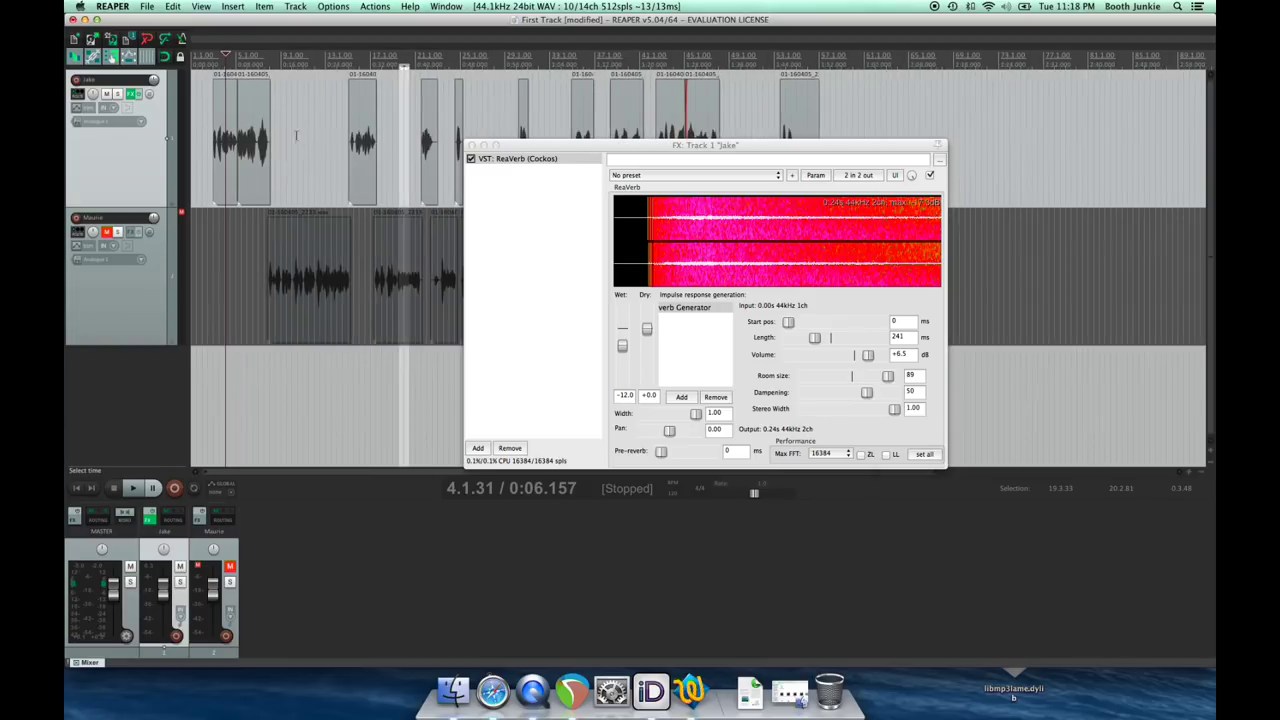
{"action": "scroll", "coordinate": [238, 165], "scroll_direction": "up", "scroll_amount": 2}
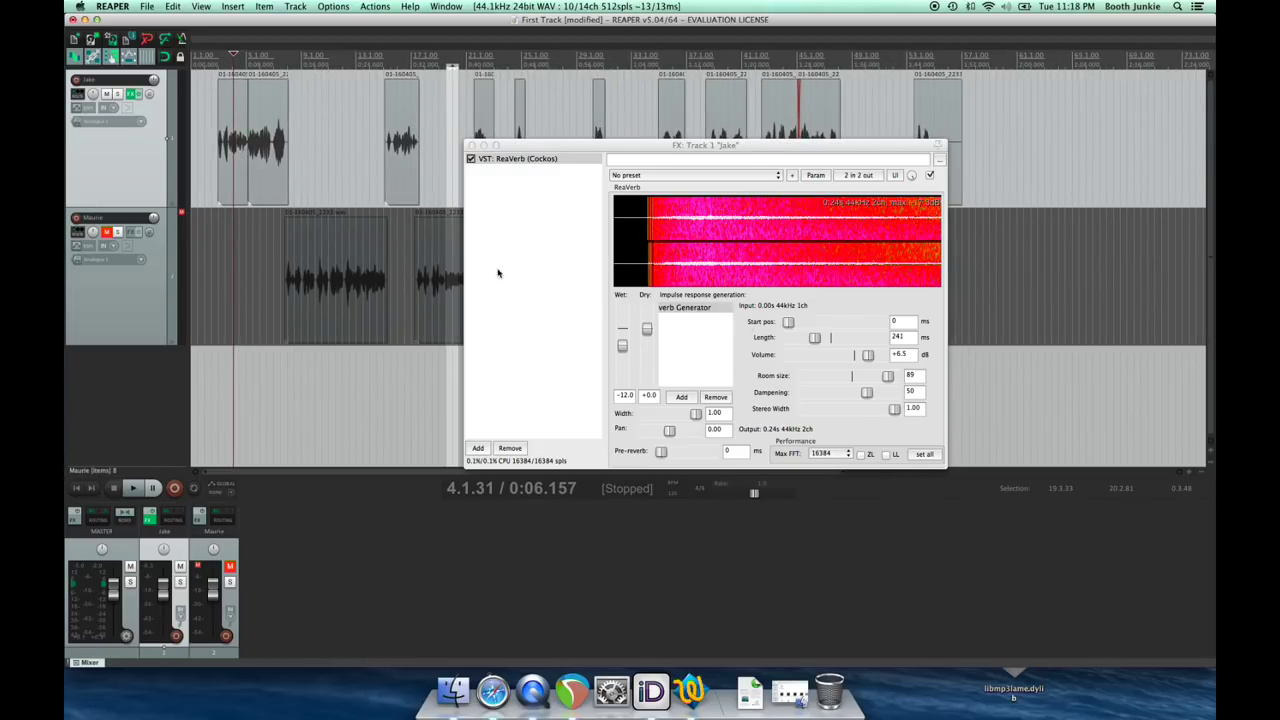
{"action": "key", "text": "space"}
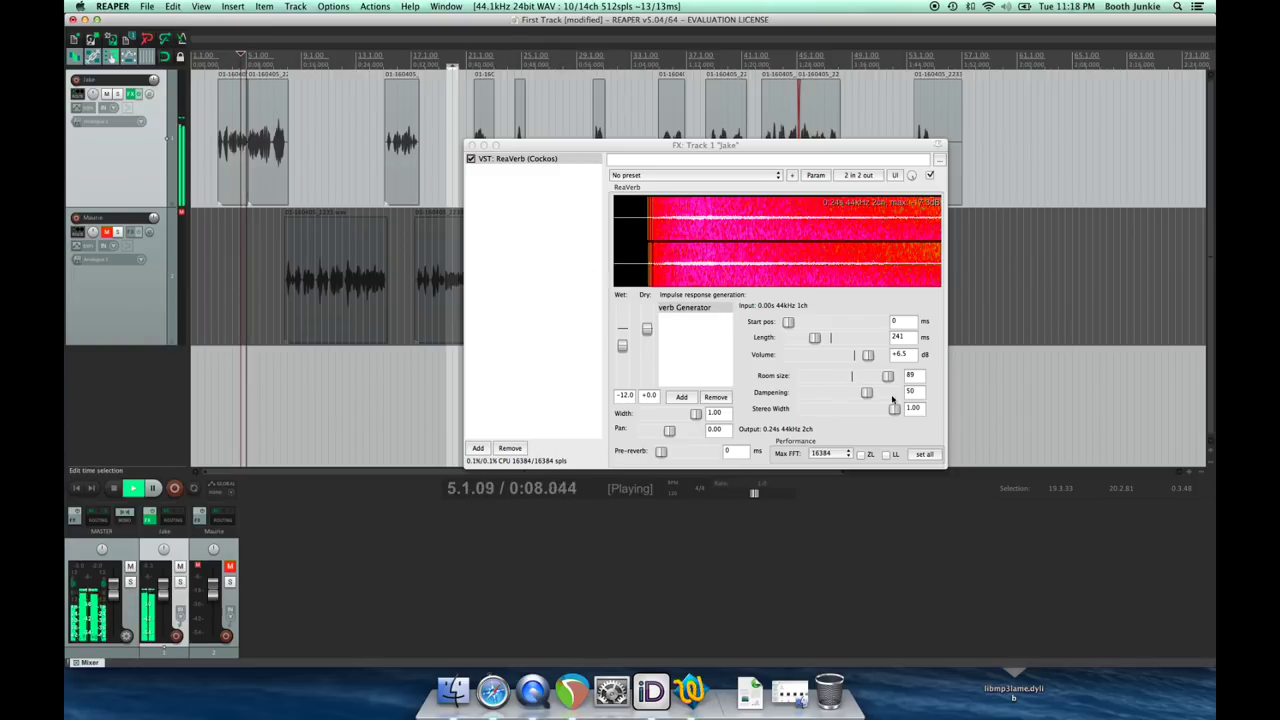
{"action": "left_click_drag", "start_coordinate": [882, 384], "coordinate": [860, 374]}
{"action": "key", "text": "space"}
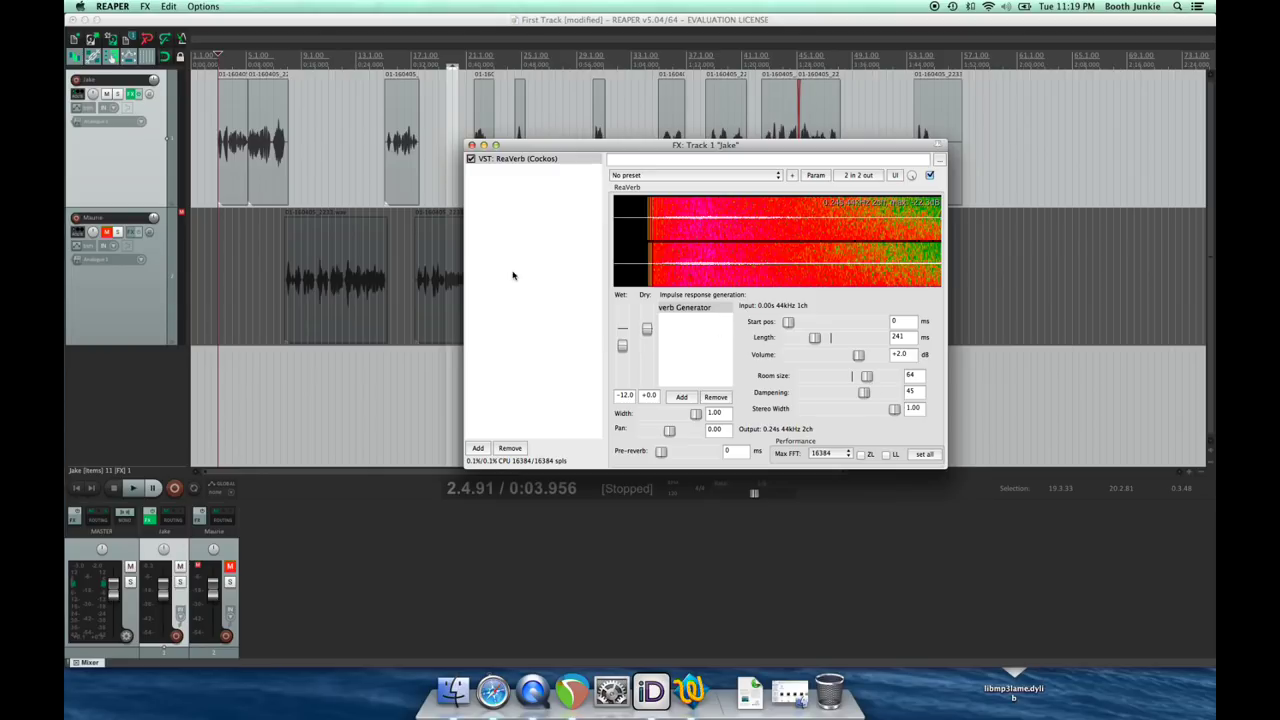
{"action": "left_click", "coordinate": [215, 58]}
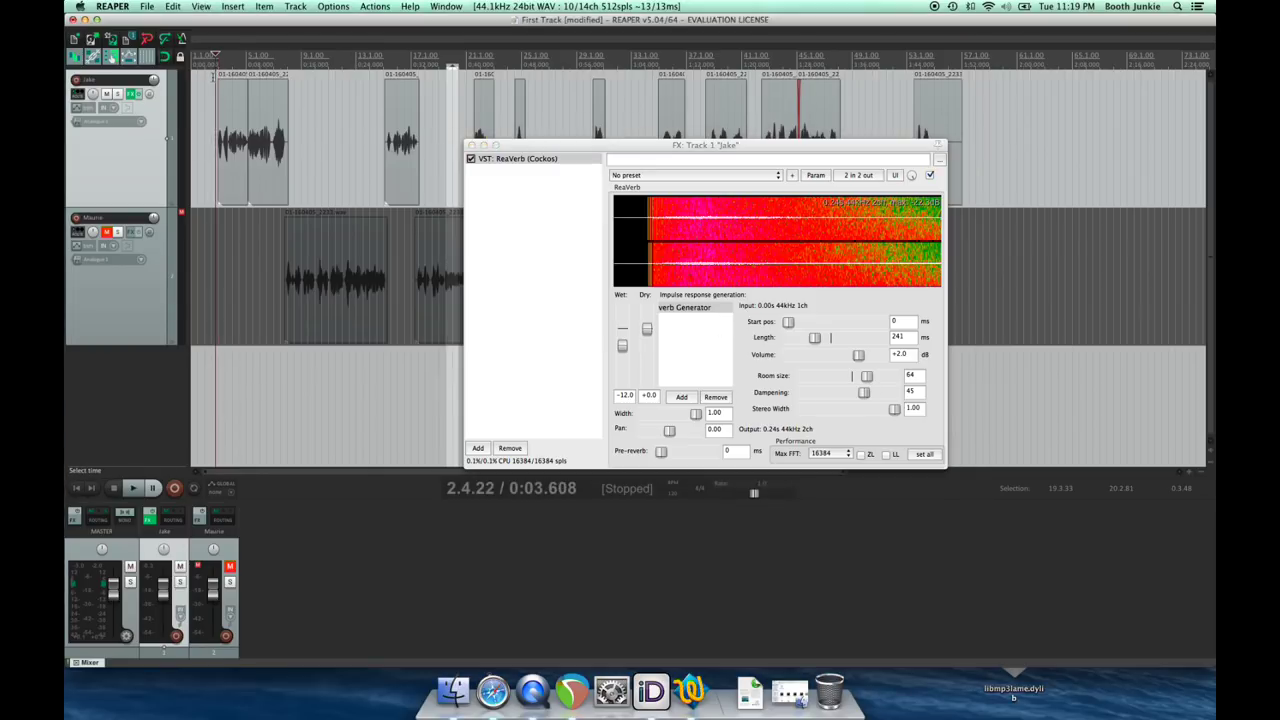
{"action": "key", "text": "space"}
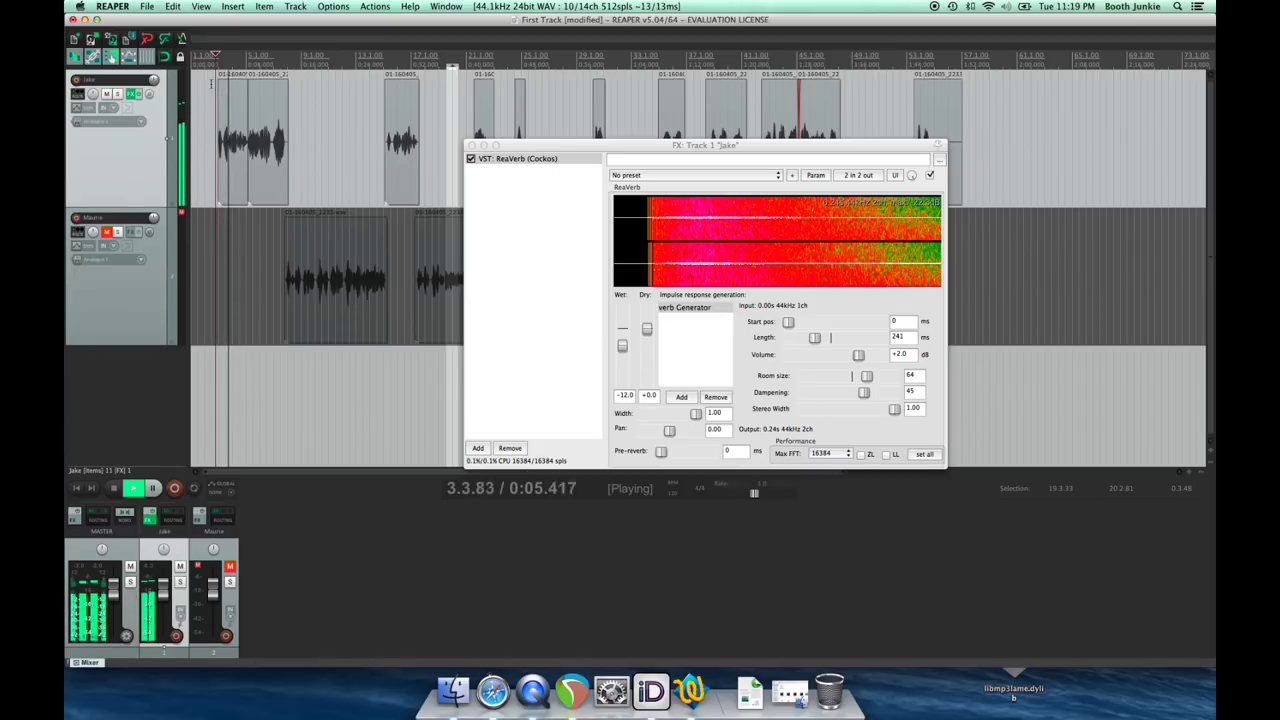
{"action": "key", "text": "space"}
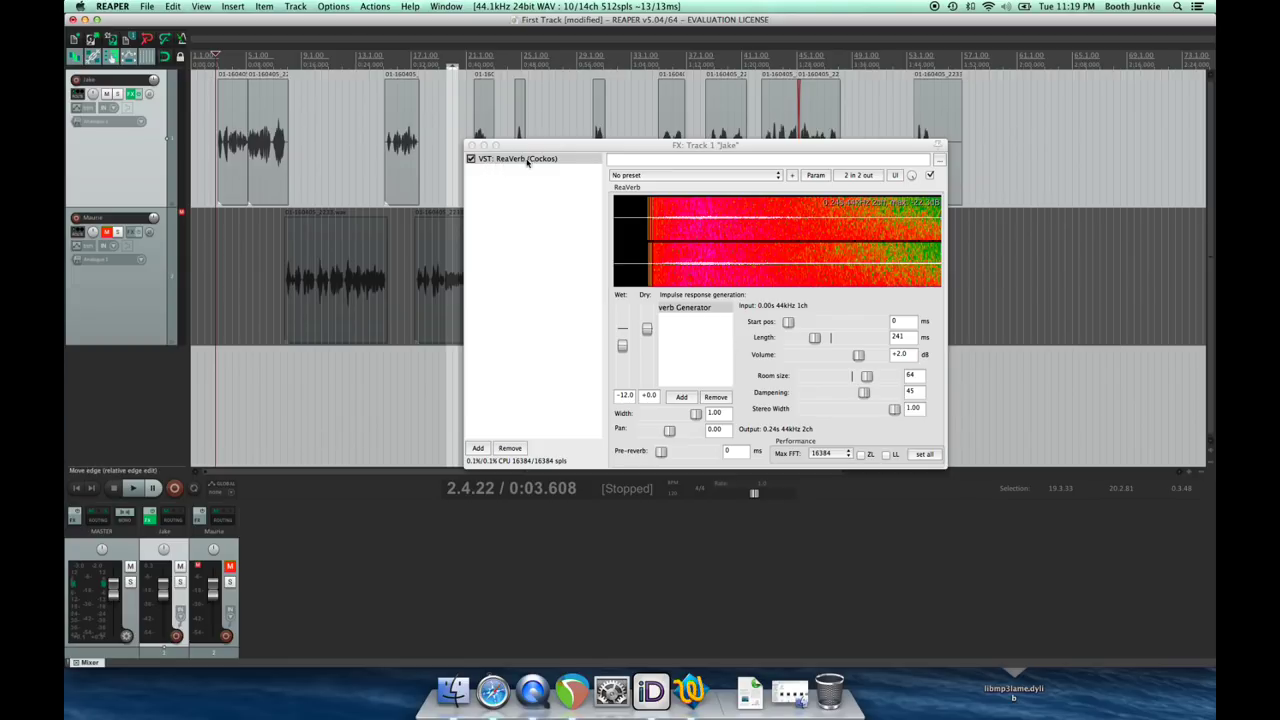
Compare the first track with ReaVerb bypassed and re-enabled during playback, and close its effects window
{"action": "left_click", "coordinate": [471, 159]}
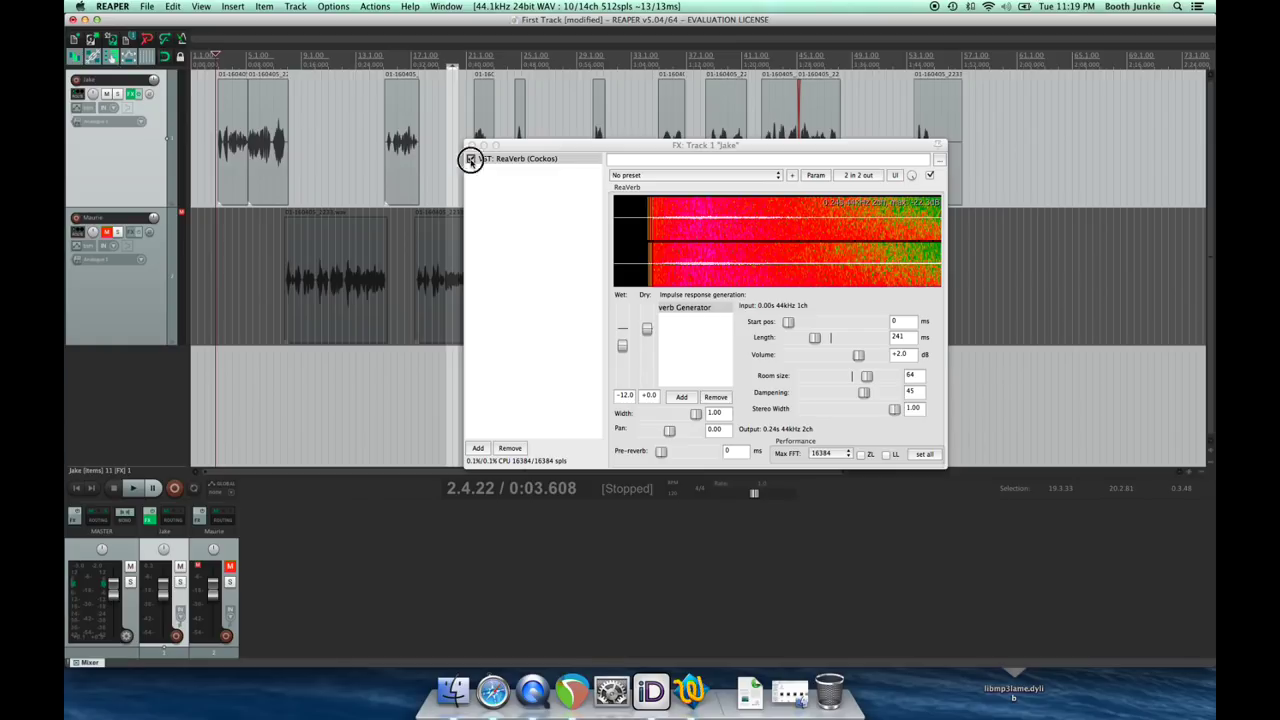
{"action": "left_click", "coordinate": [251, 72]}
{"action": "key", "text": "space"}
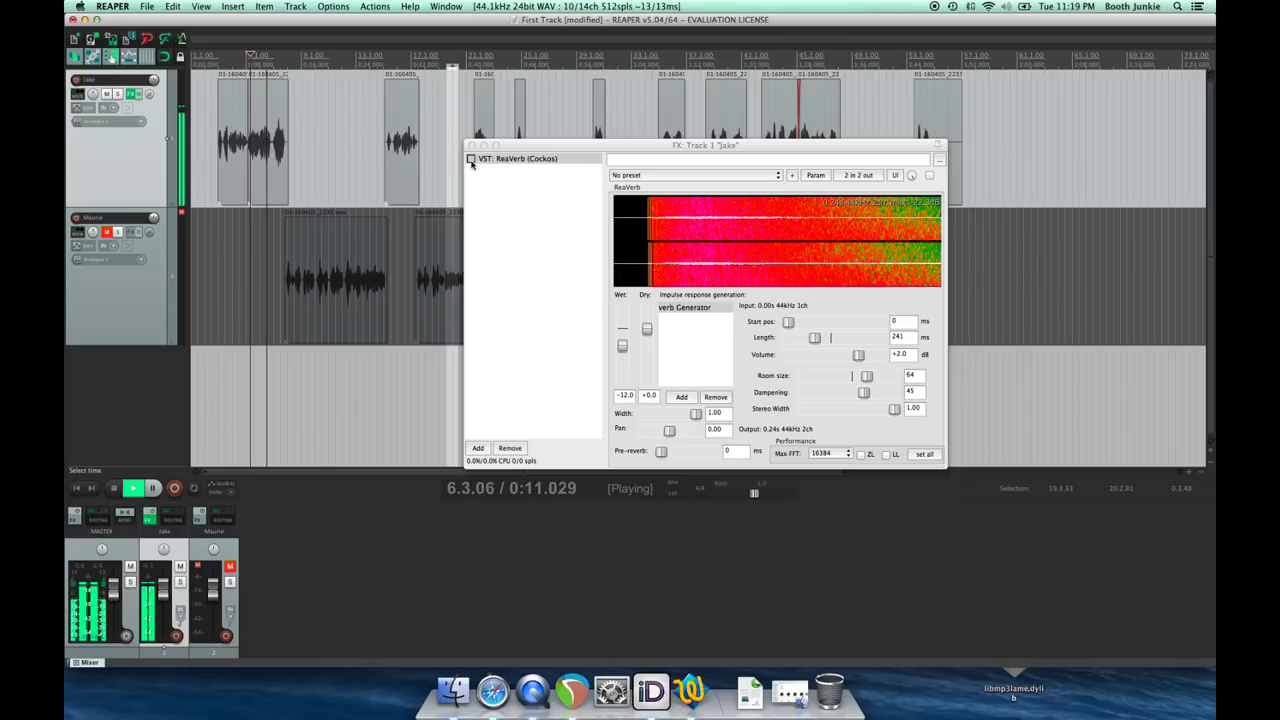
{"action": "left_click", "coordinate": [471, 159]}
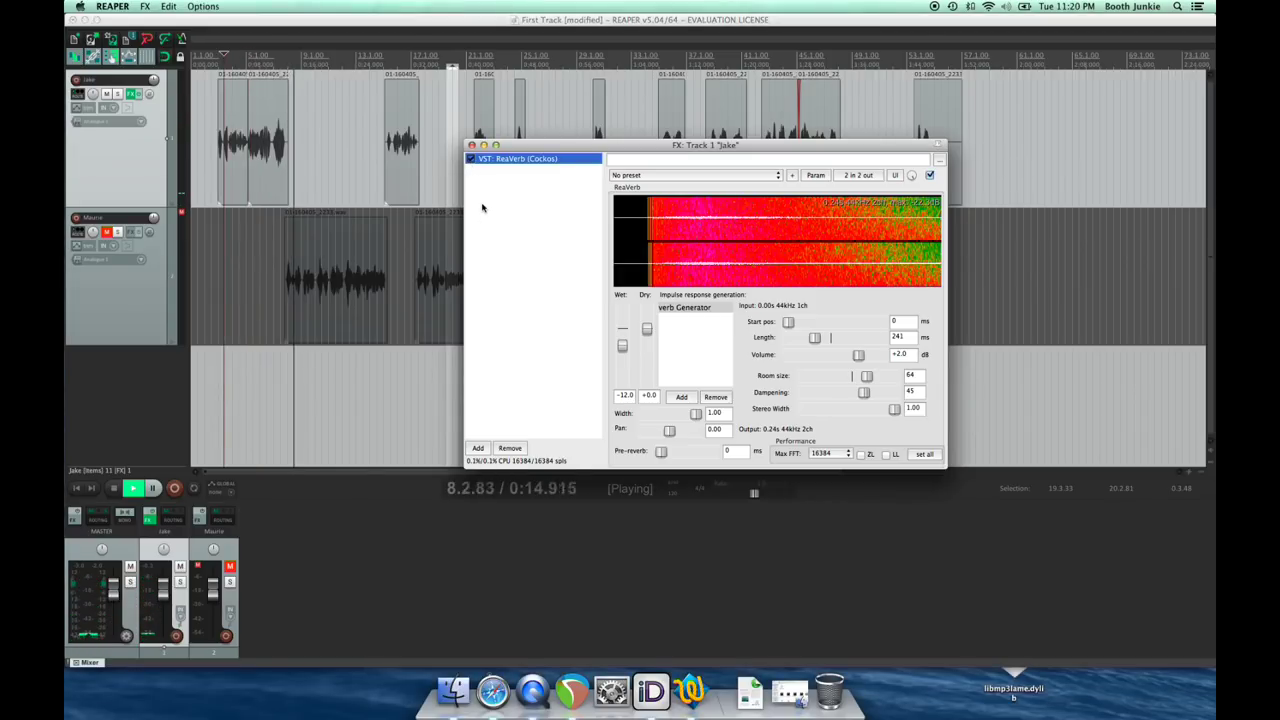
{"action": "key", "text": "space"}
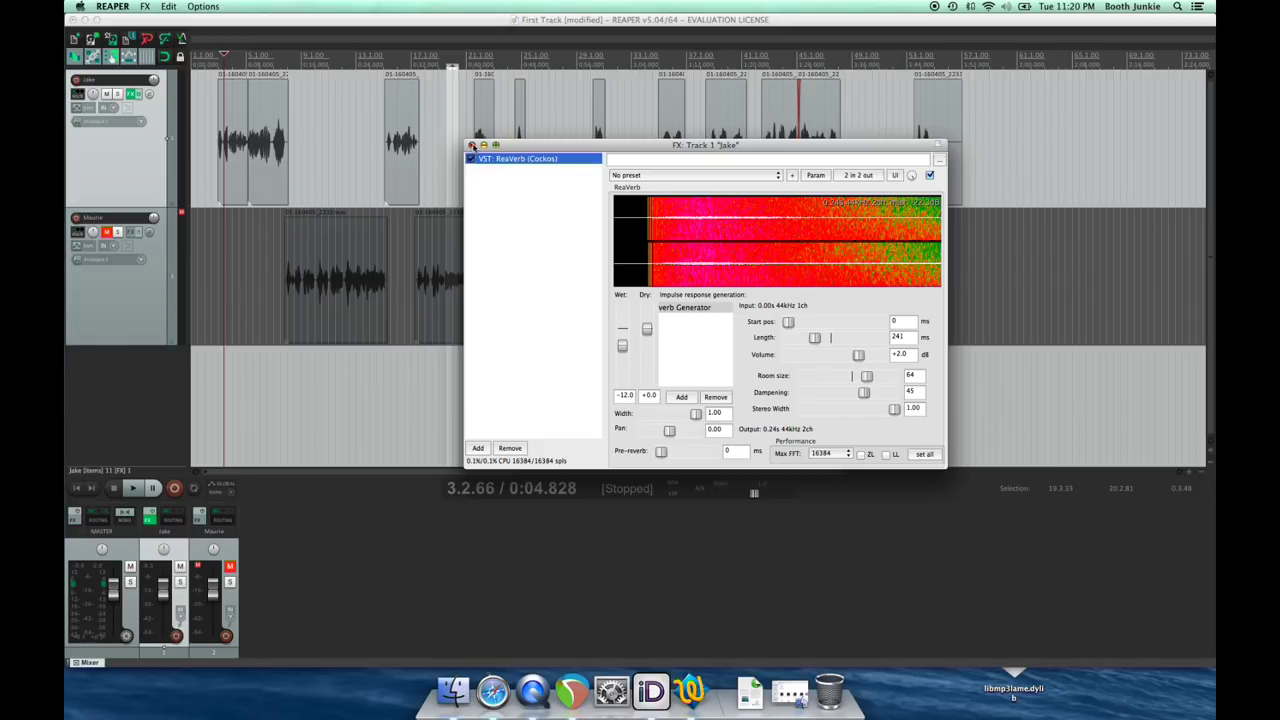
{"action": "left_click", "coordinate": [473, 146]}
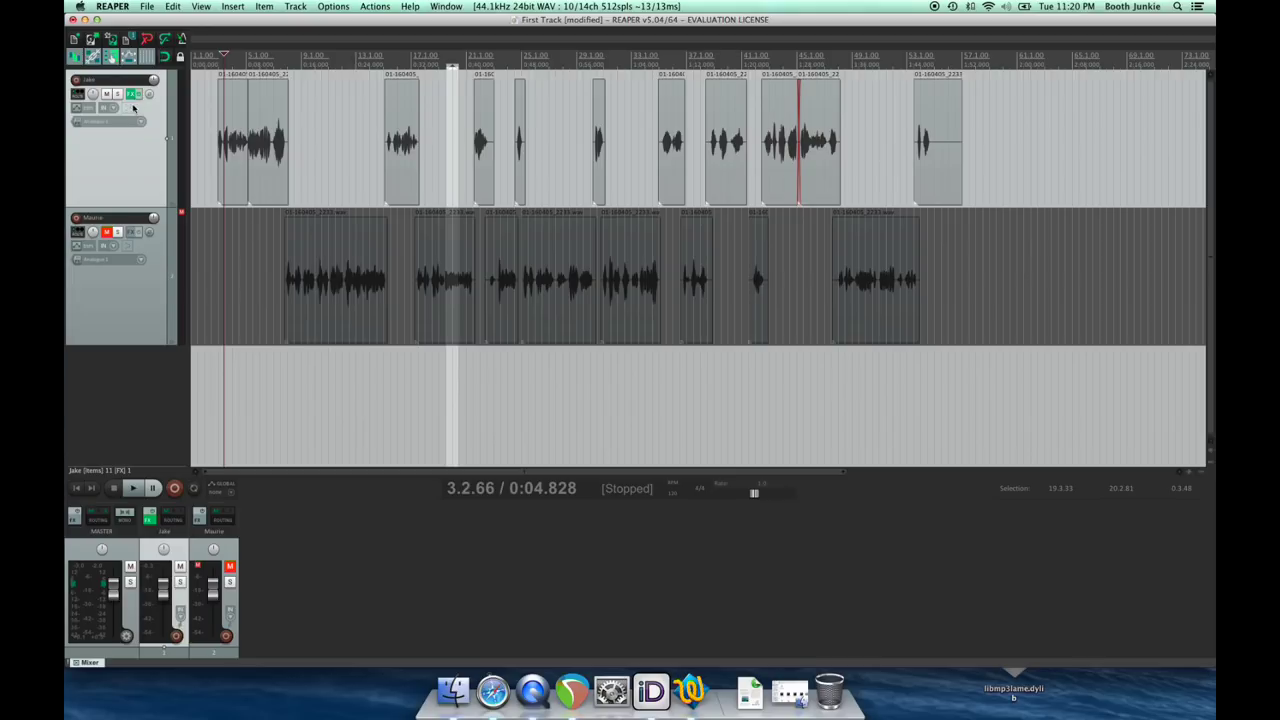
Unmute the second track, mute the first, and audition the second track alone from about 0:13.1
{"action": "left_click", "coordinate": [218, 64]}
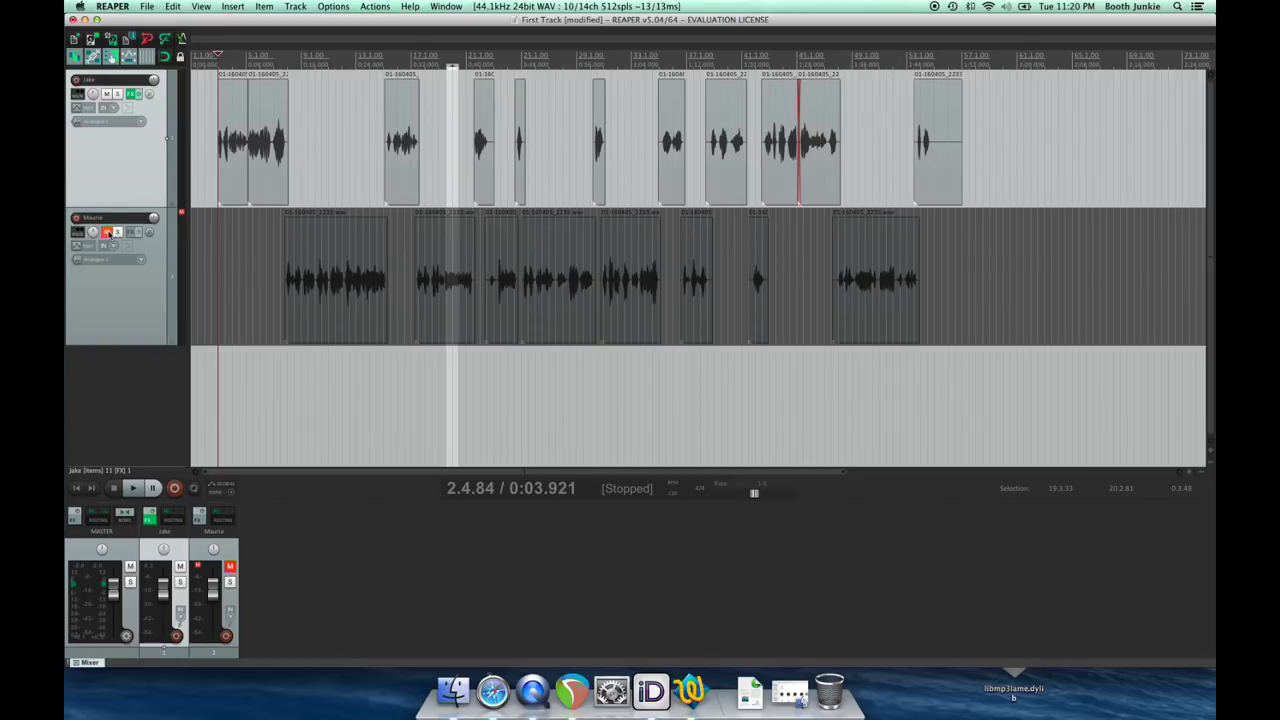
{"action": "left_click", "coordinate": [141, 299]}
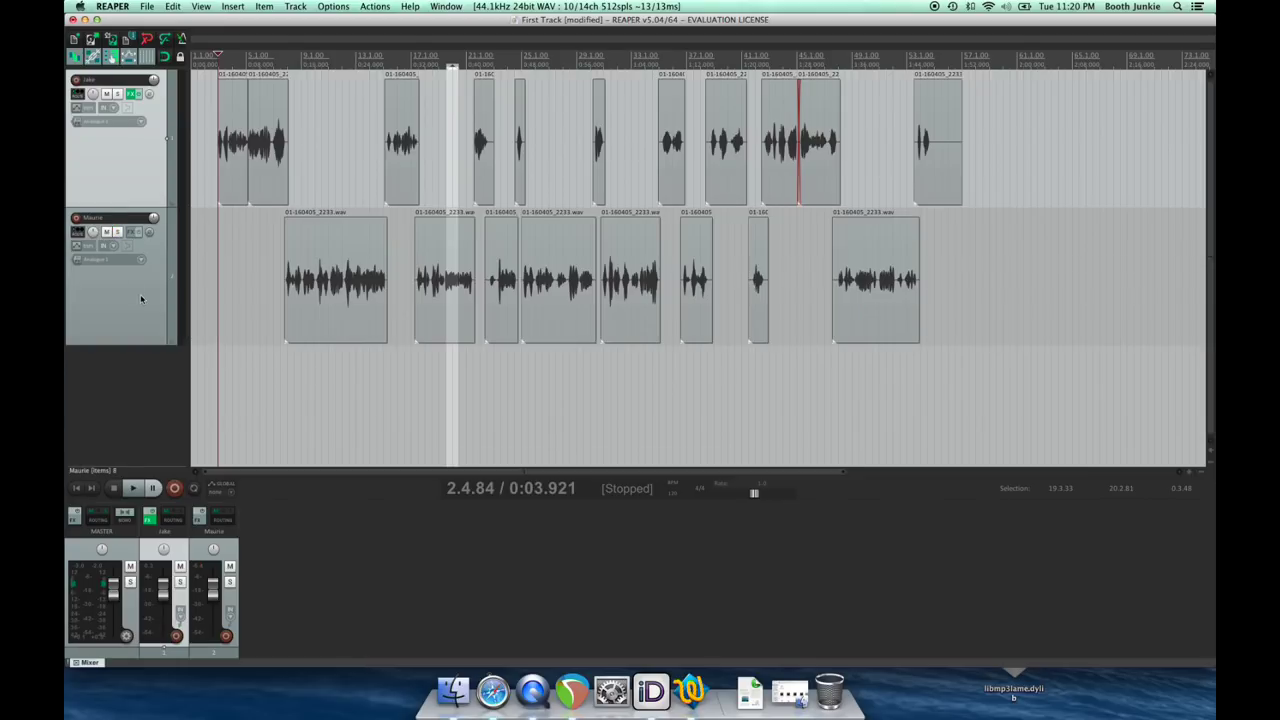
{"action": "left_click", "coordinate": [106, 93]}
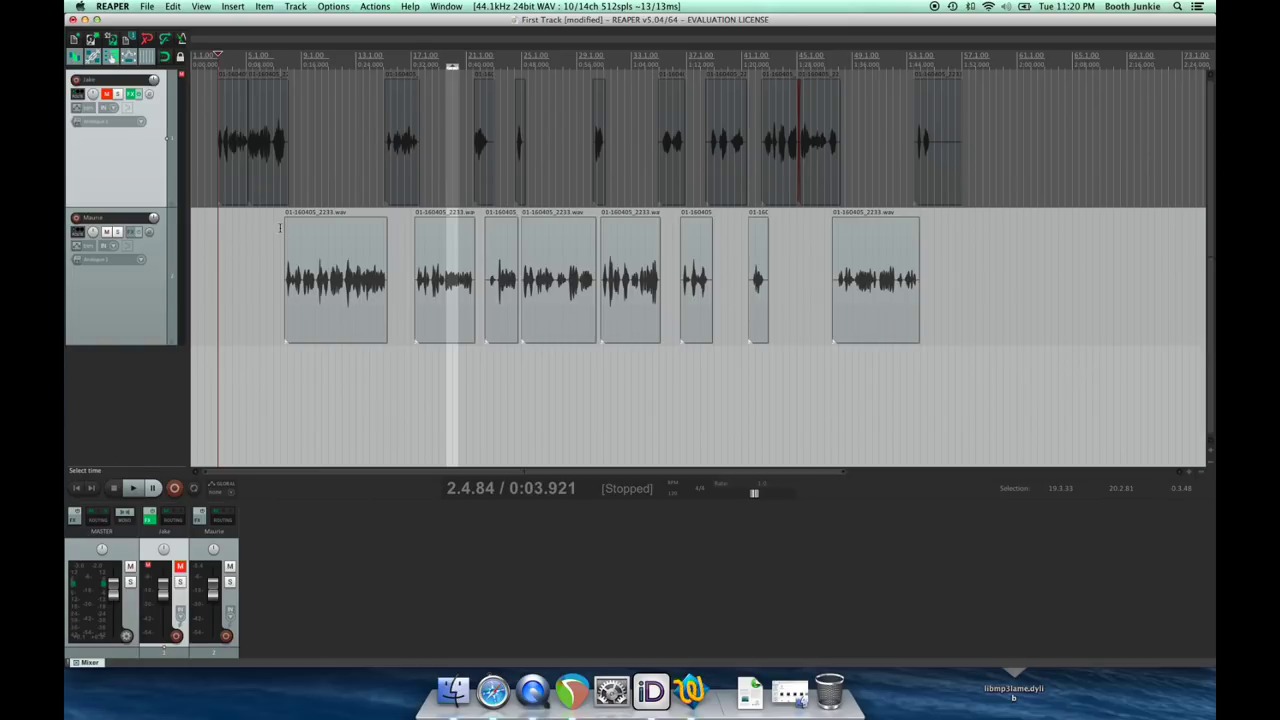
{"action": "left_click", "coordinate": [280, 228]}
{"action": "key", "text": "space"}
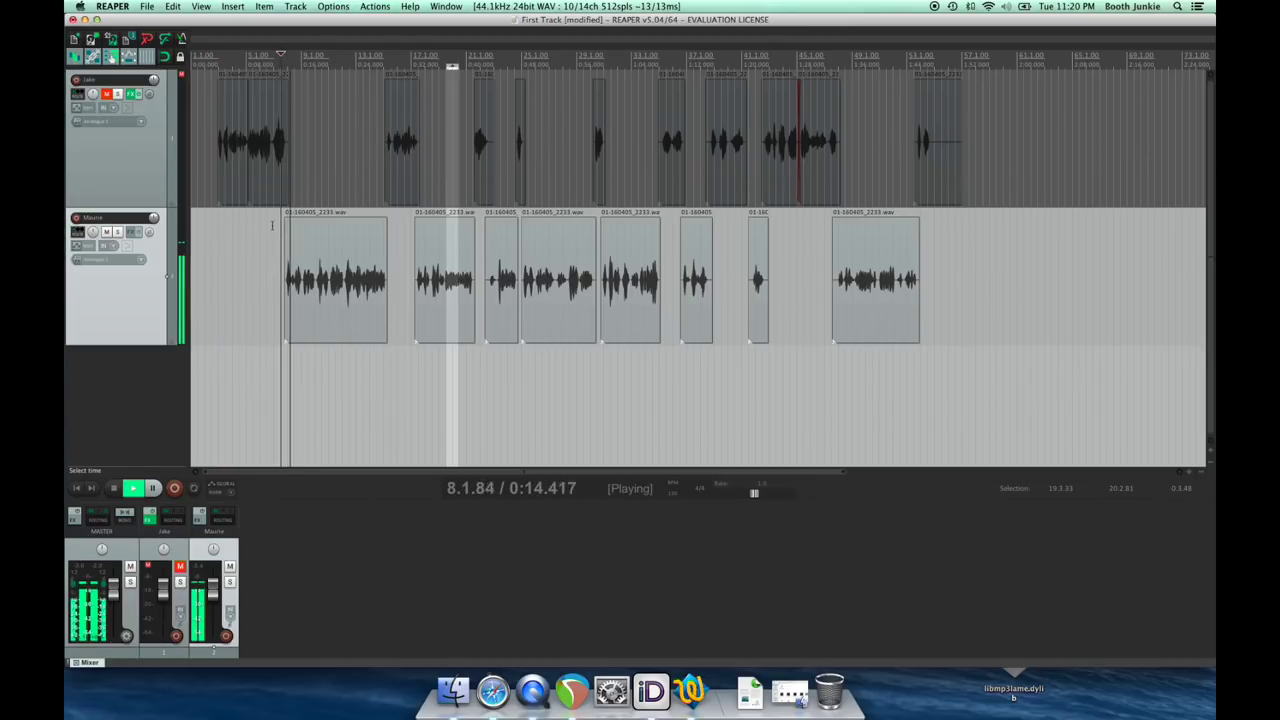
{"action": "key", "text": "space"}
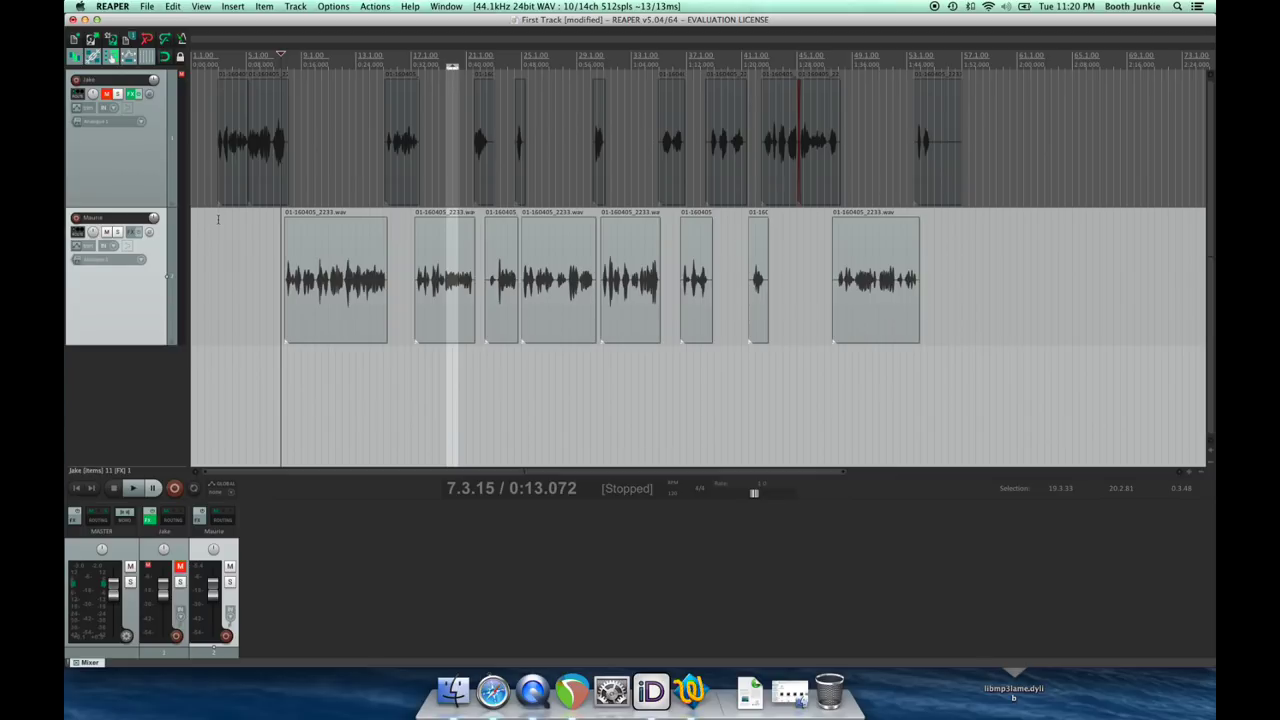
Add the VST ReaEQ (Cockos) effect to the second track
{"action": "left_click", "coordinate": [131, 234]}
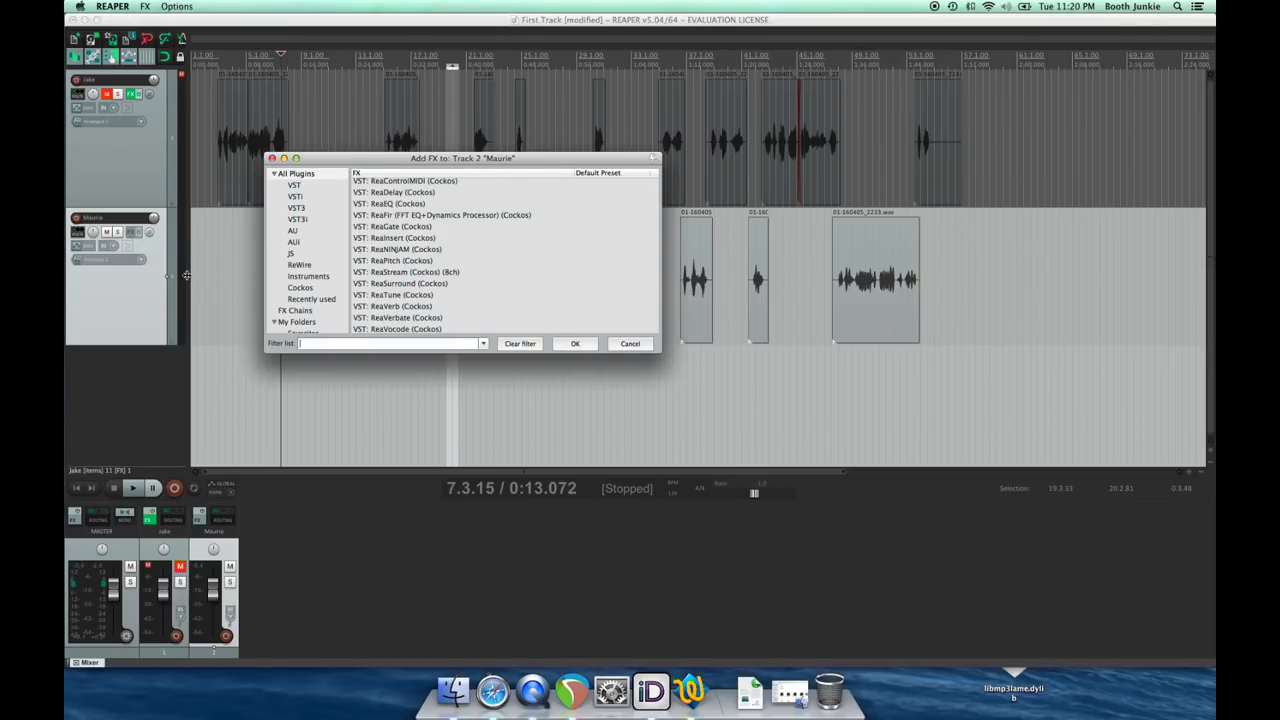
{"action": "type", "text": "eqw"}
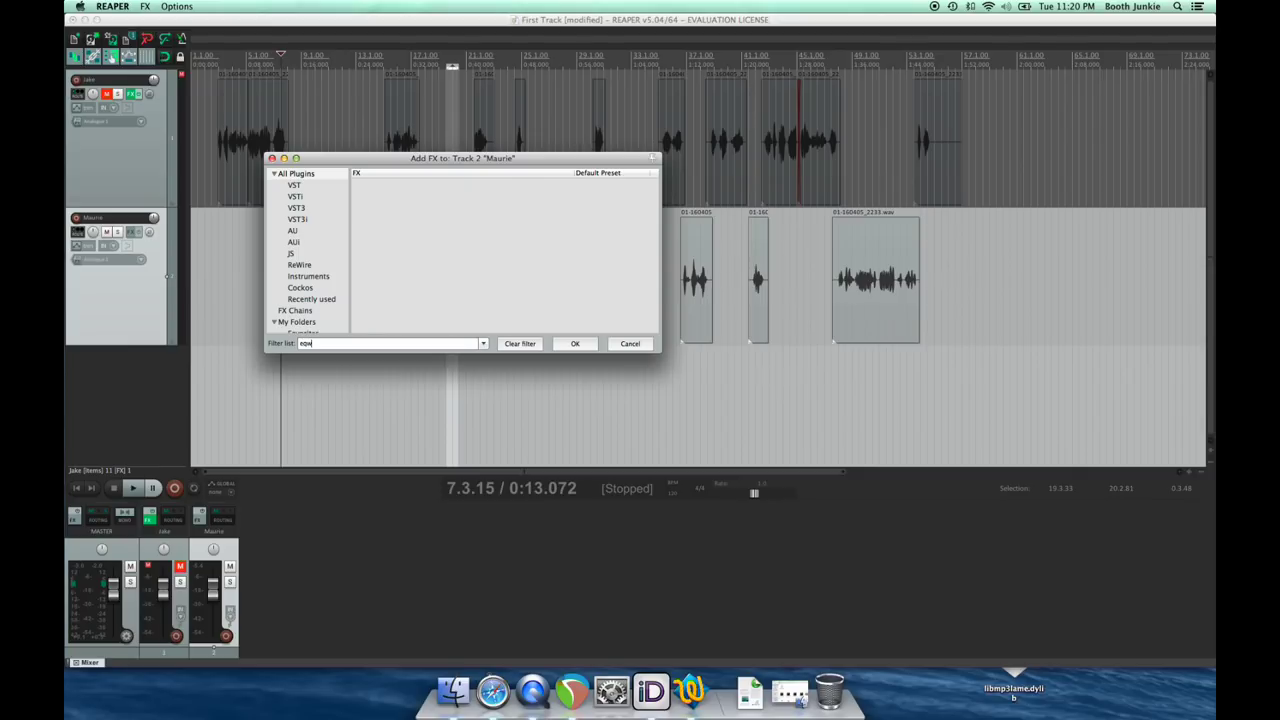
{"action": "key", "text": "BackSpace"}
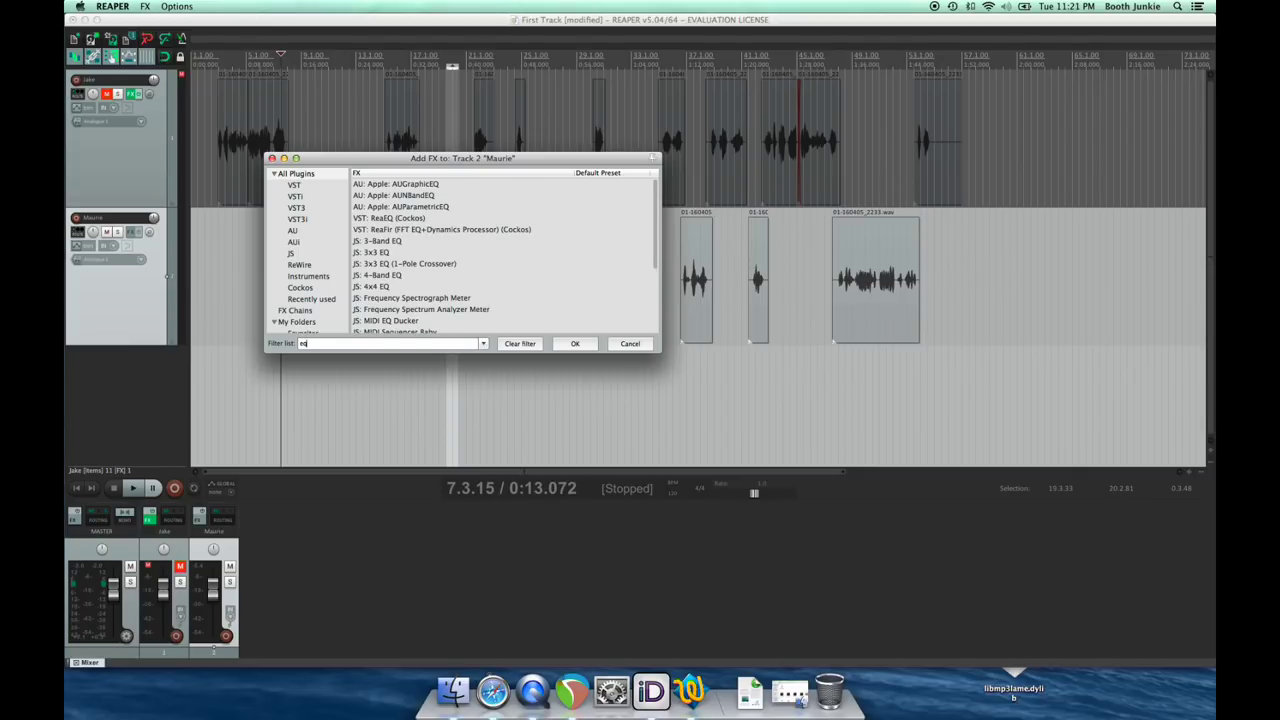
{"action": "left_click", "coordinate": [375, 218]}
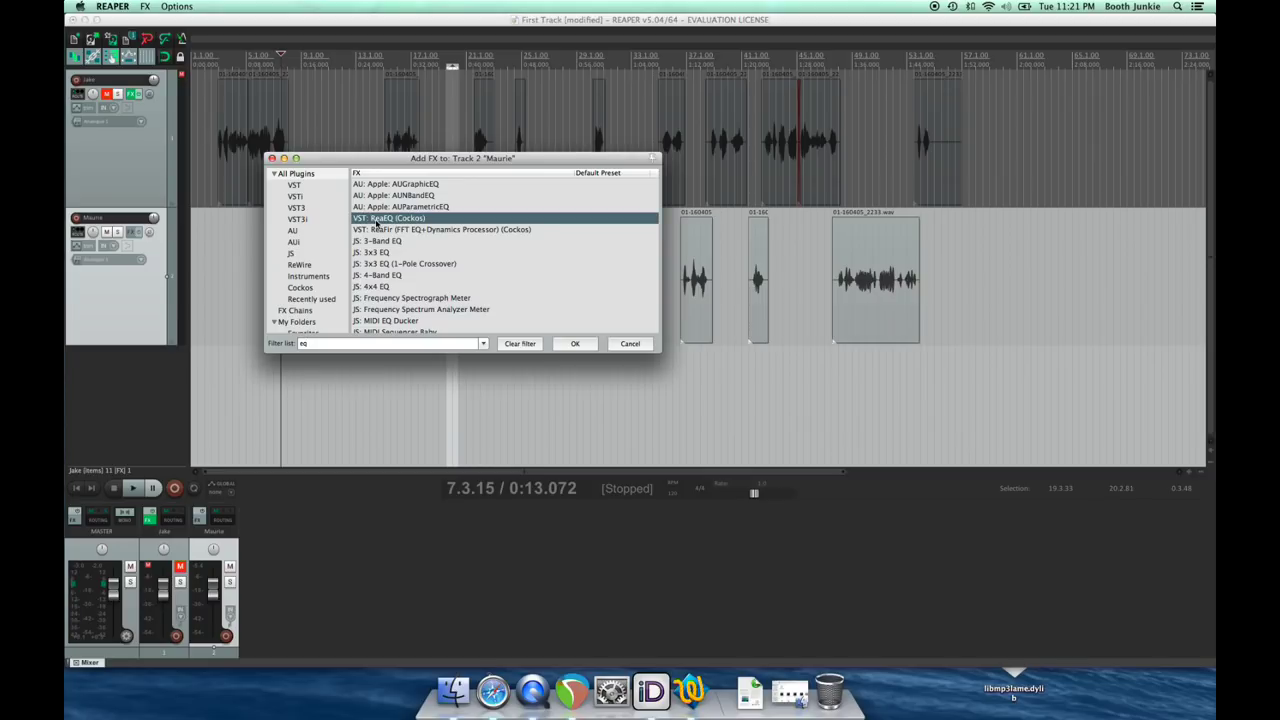
{"action": "left_click", "coordinate": [563, 345]}
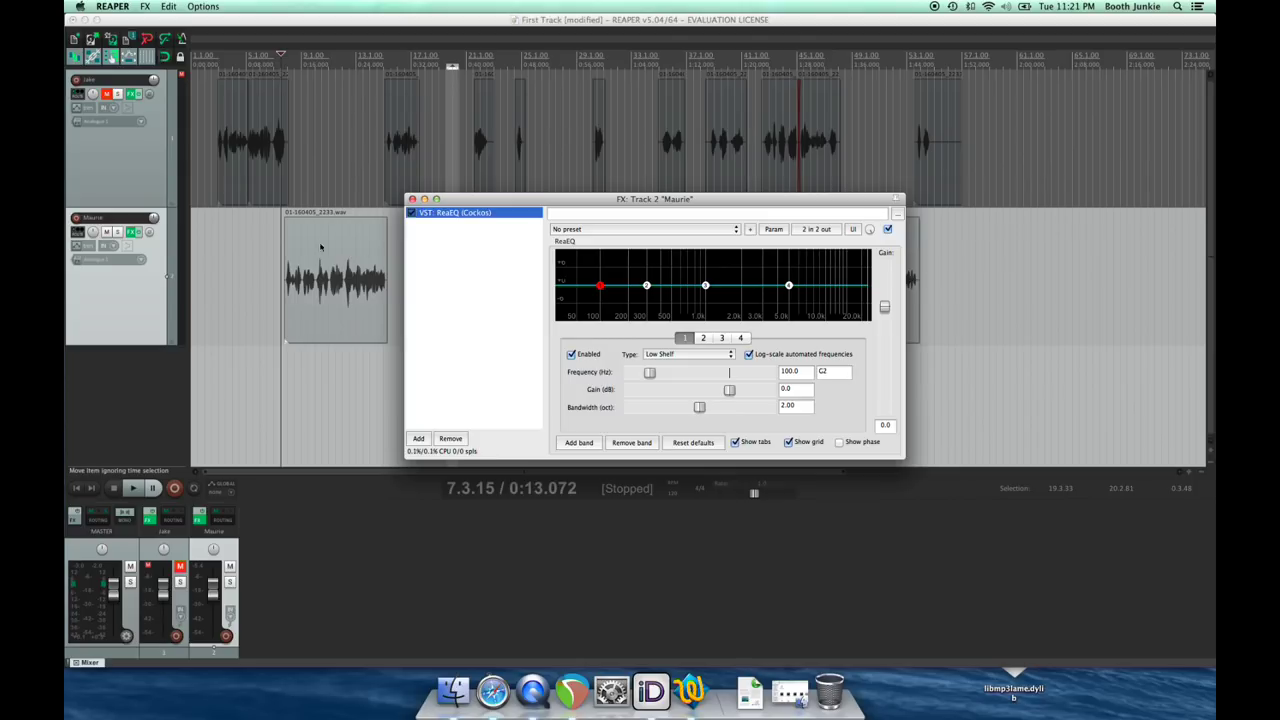
Audition the second track's first clip from about 0:13.6 through the flat ReaEQ curve
{"action": "left_click", "coordinate": [272, 293]}
{"action": "key", "text": "space"}
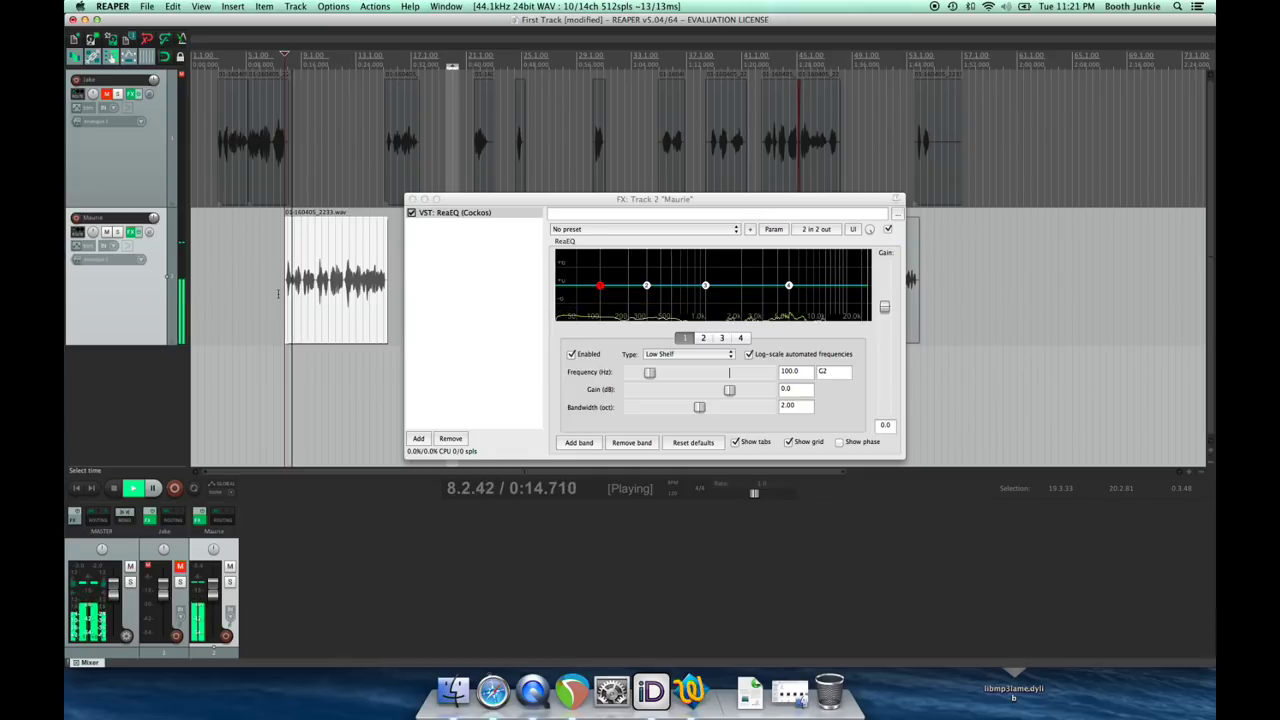
{"action": "key", "text": "space"}
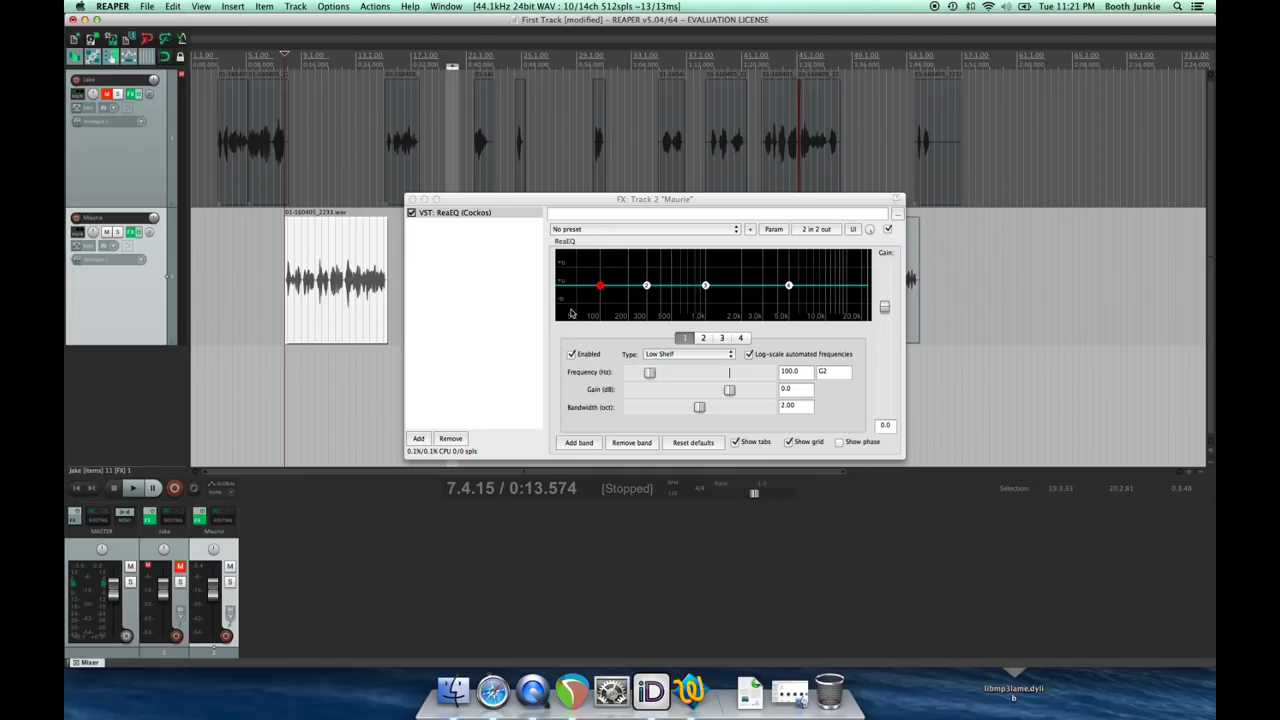
{"action": "key", "text": "space"}
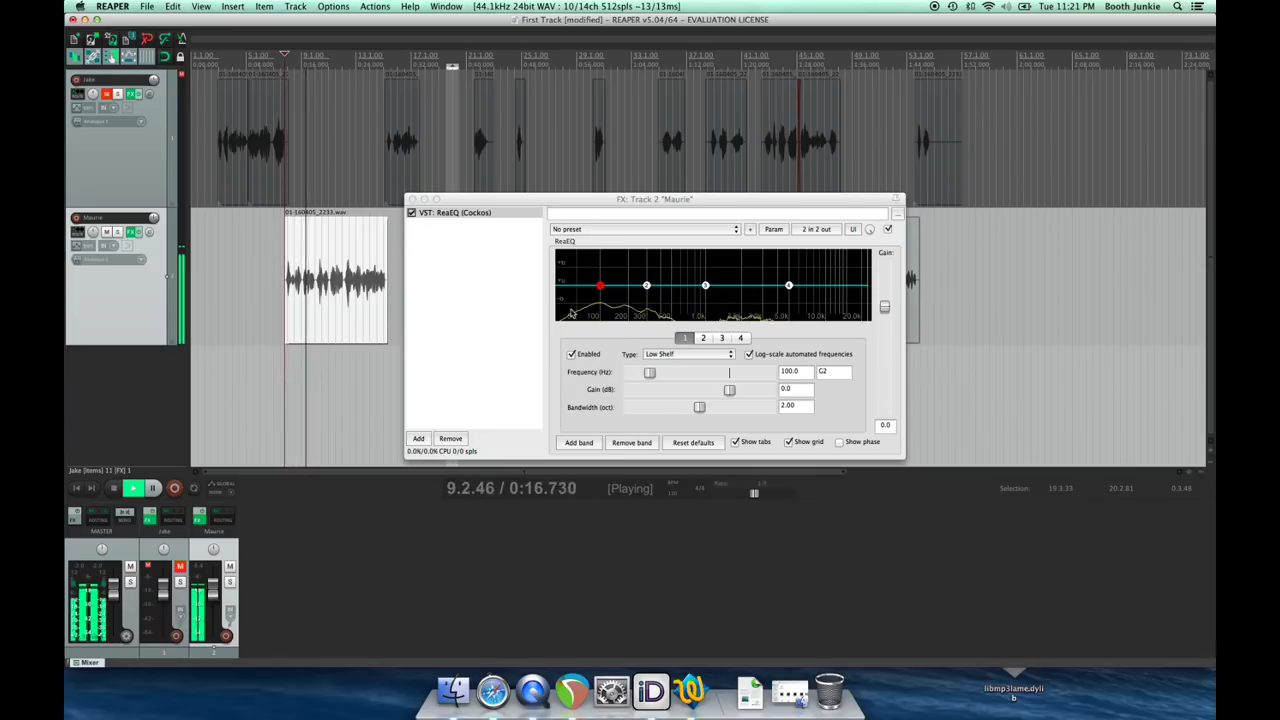
{"action": "key", "text": "space"}
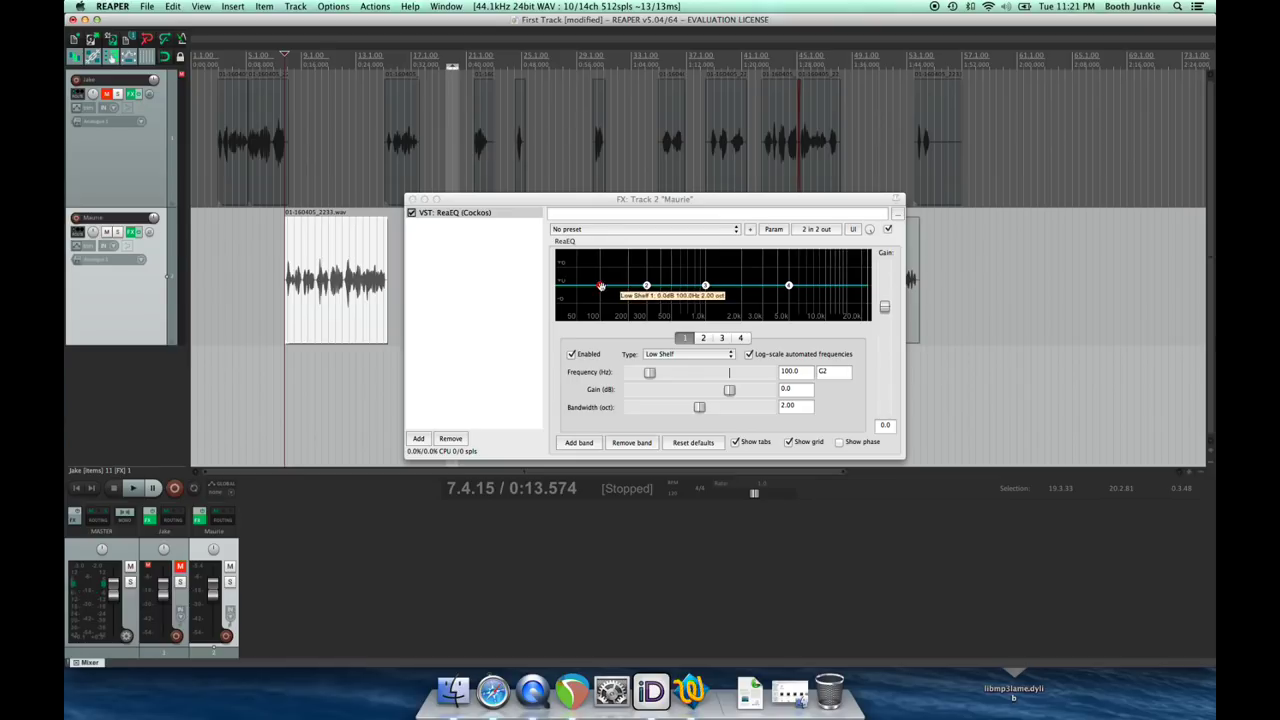
Cut ReaEQ's low and high shelves deeply, boost band 3 by 6.4 dB at 826.8 Hz, and audition from about 0:13.1
{"action": "left_click", "coordinate": [600, 287]}
{"action": "left_click_drag", "start_coordinate": [600, 287], "coordinate": [652, 376]}
{"action": "left_click_drag", "start_coordinate": [789, 287], "coordinate": [759, 377]}
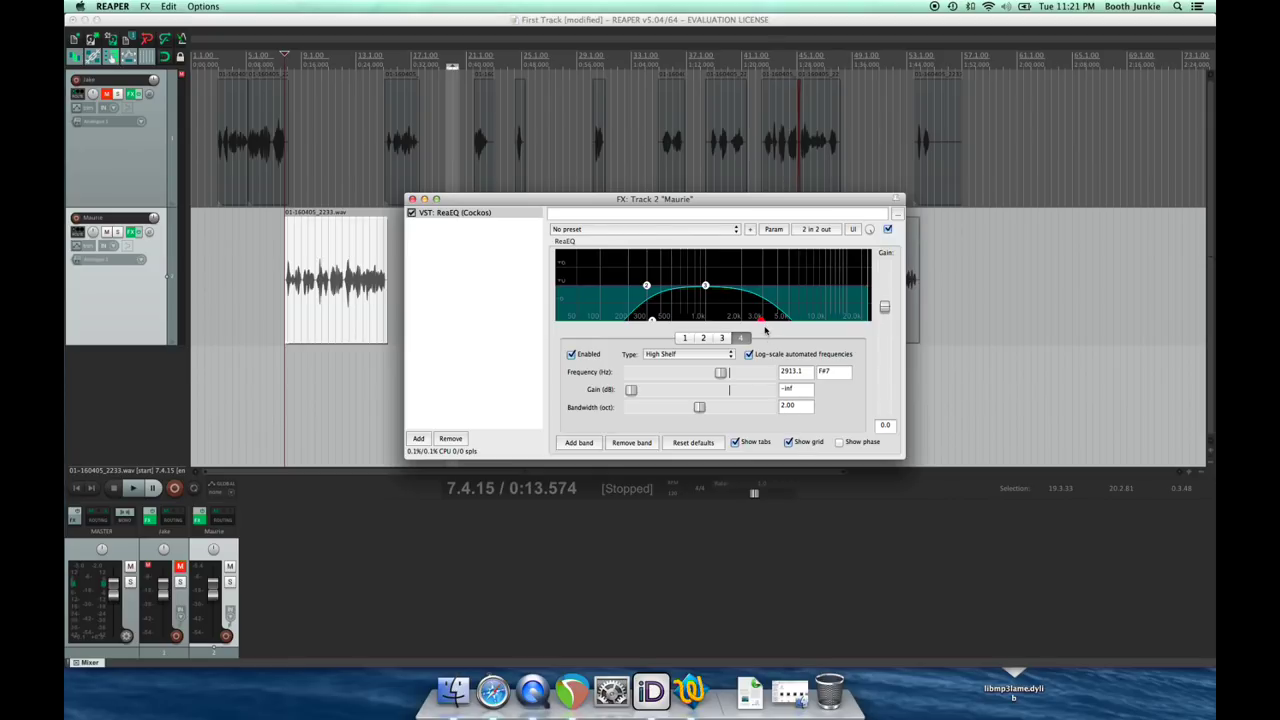
{"action": "left_click_drag", "start_coordinate": [760, 319], "coordinate": [762, 320]}
{"action": "left_click_drag", "start_coordinate": [705, 288], "coordinate": [696, 267]}
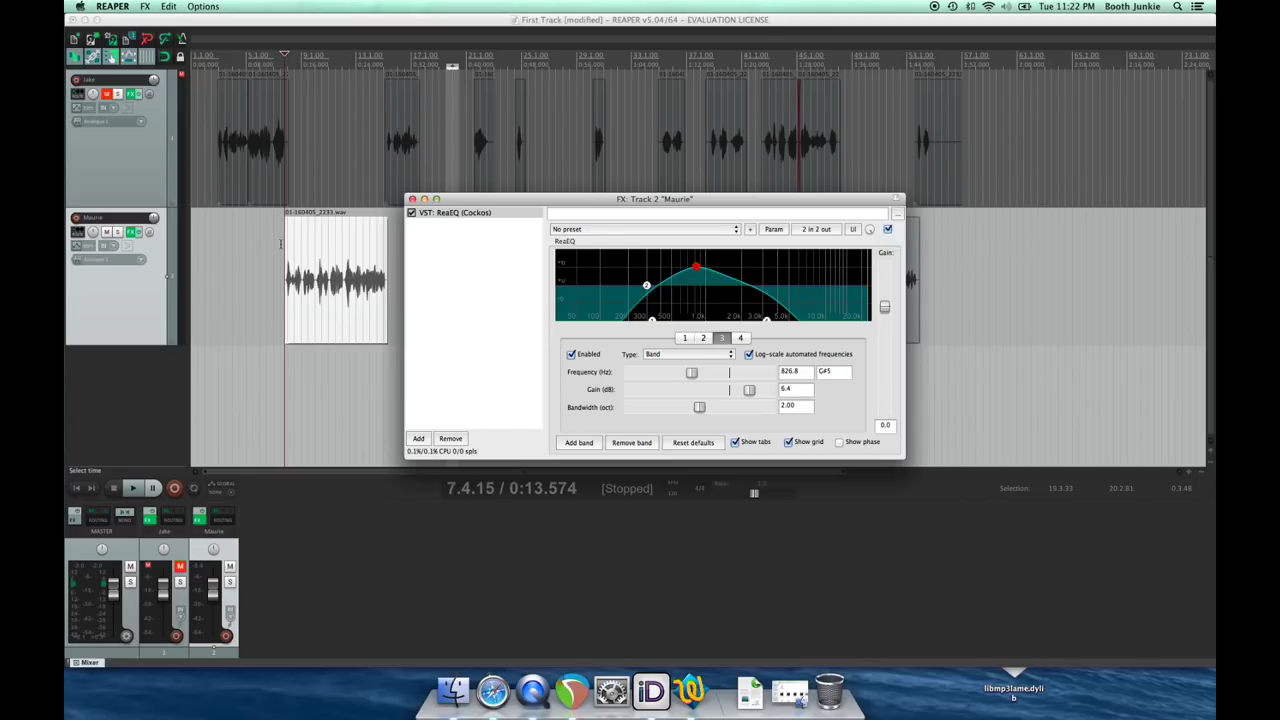
{"action": "left_click", "coordinate": [281, 243]}
{"action": "key", "text": "space"}
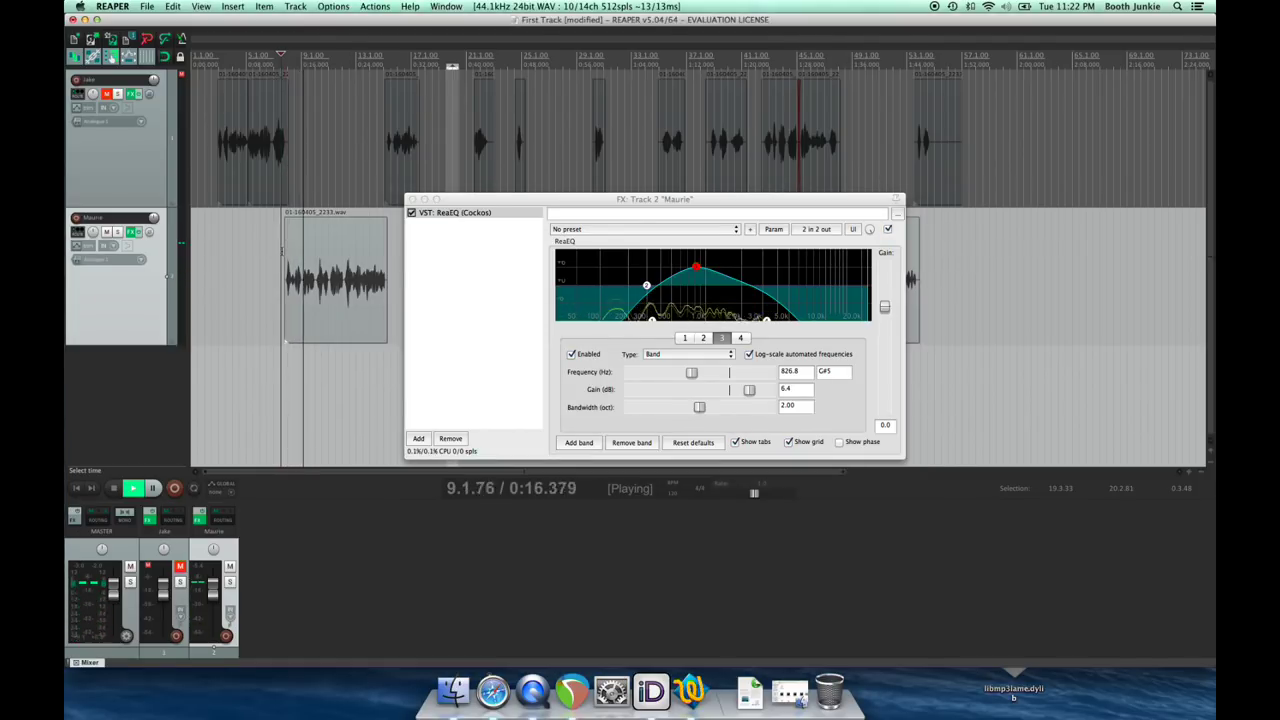
{"action": "key", "text": "space"}
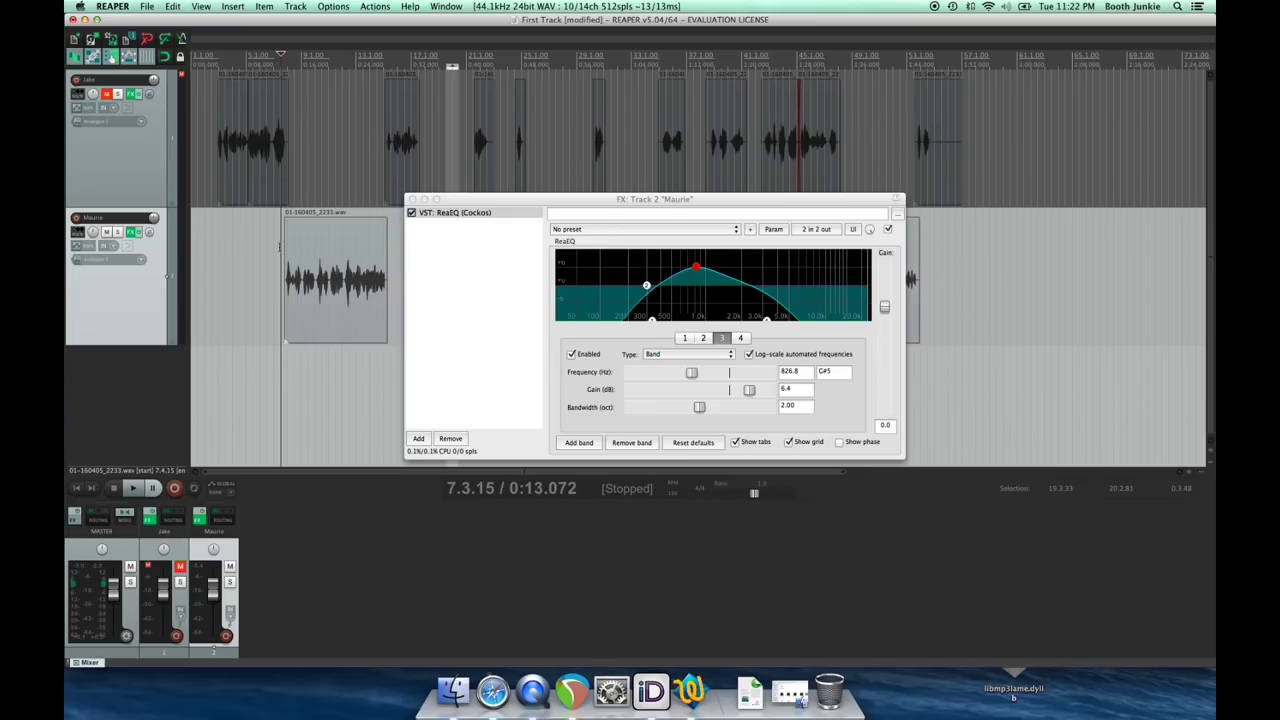
Add the JS: Bit Reduction/Dither effect to the second track
{"action": "left_click", "coordinate": [416, 439]}
{"action": "key", "text": "BackSpace"}
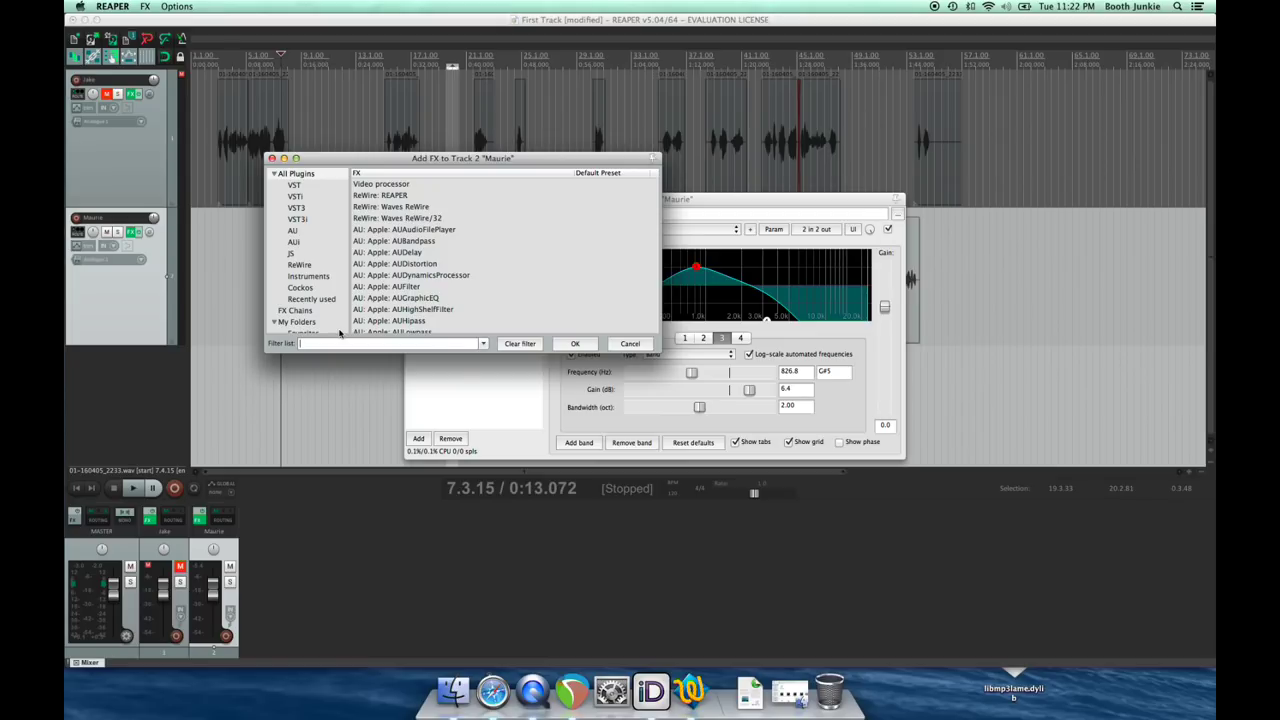
{"action": "type", "text": "redu"}
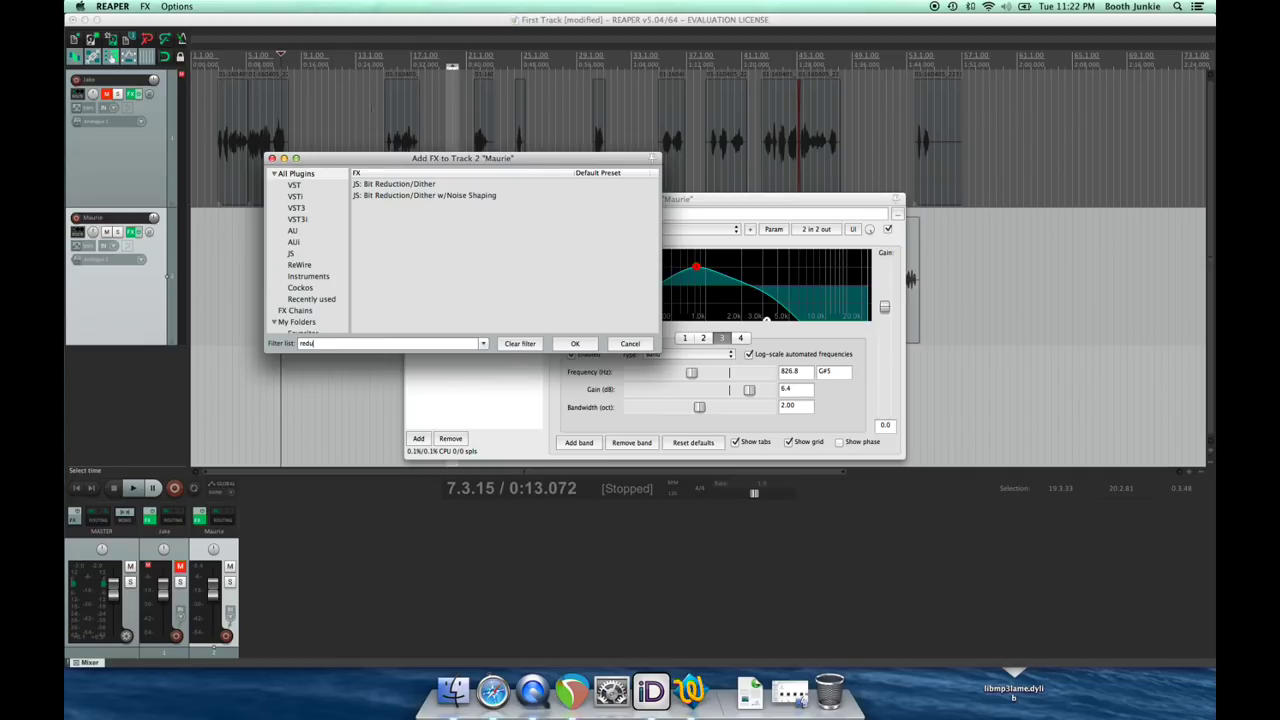
{"action": "left_click", "coordinate": [381, 185]}
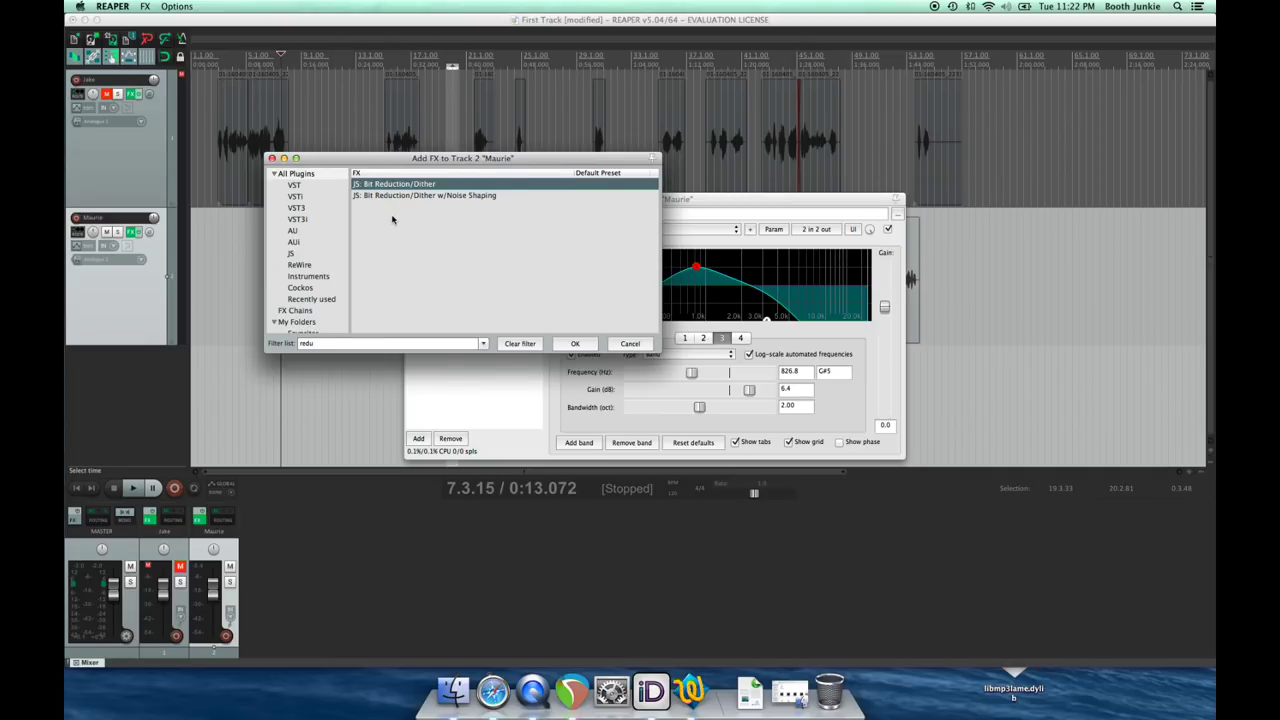
{"action": "left_click", "coordinate": [563, 345]}
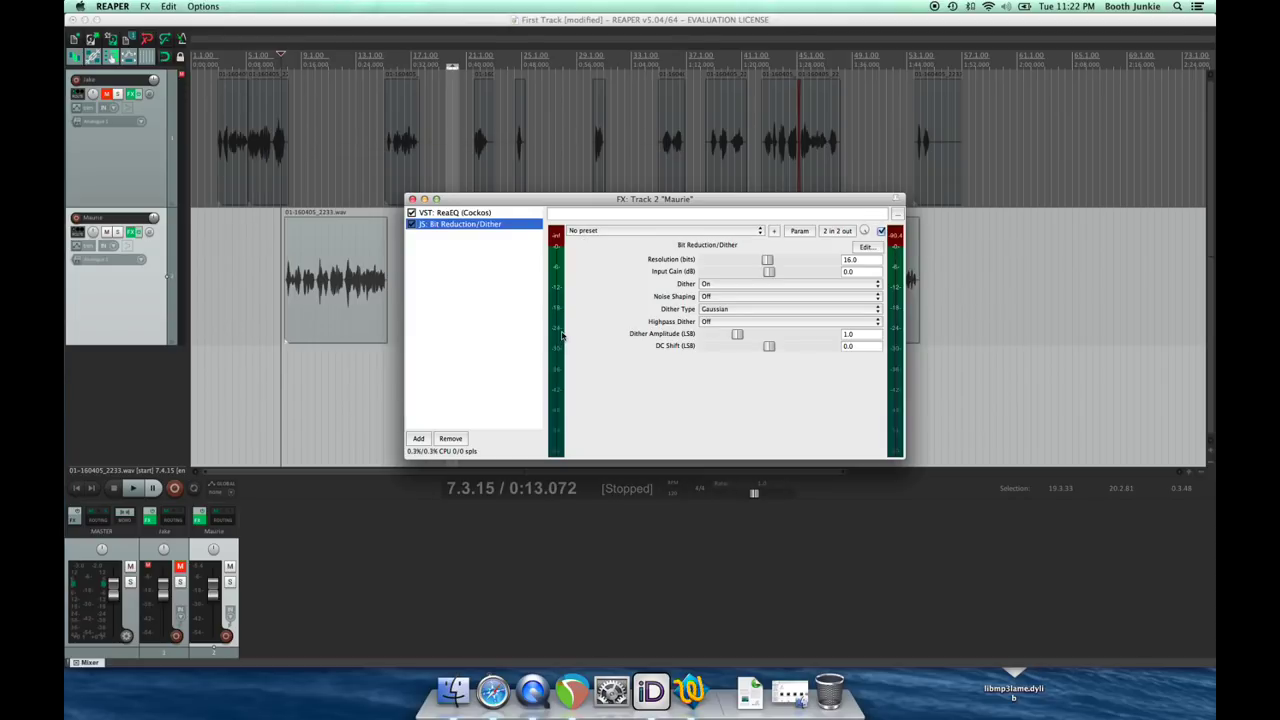
Set the Bit Reduction/Dither resolution to 8 bits and audition from about 0:13.1, briefly bypassing the effect to compare its noise
{"action": "left_click_drag", "start_coordinate": [767, 259], "coordinate": [734, 259]}
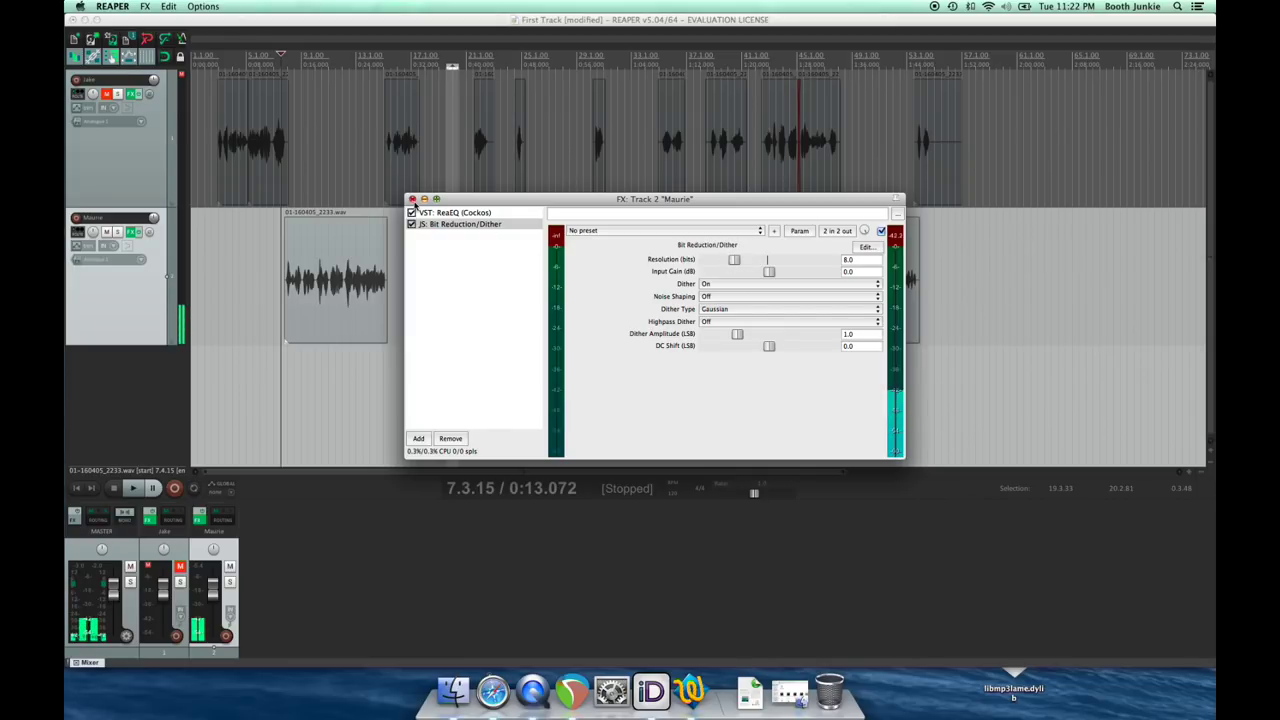
{"action": "key", "text": "space"}
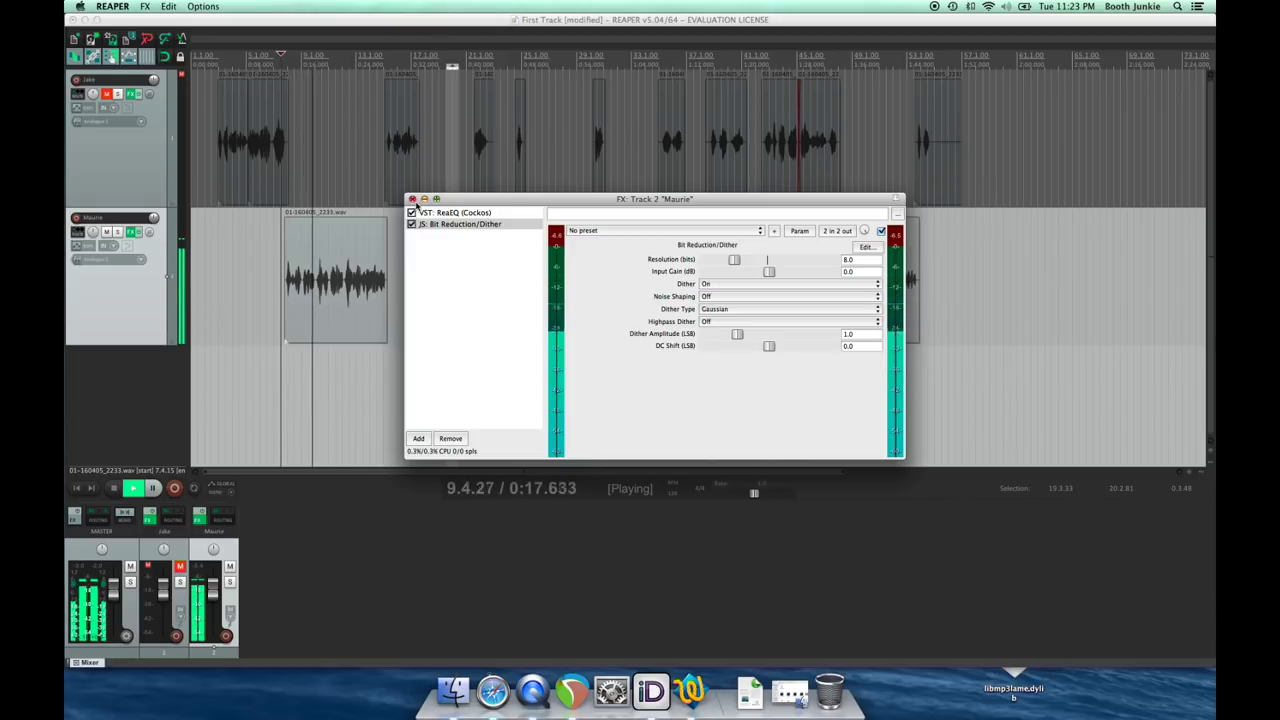
{"action": "key", "text": "space"}
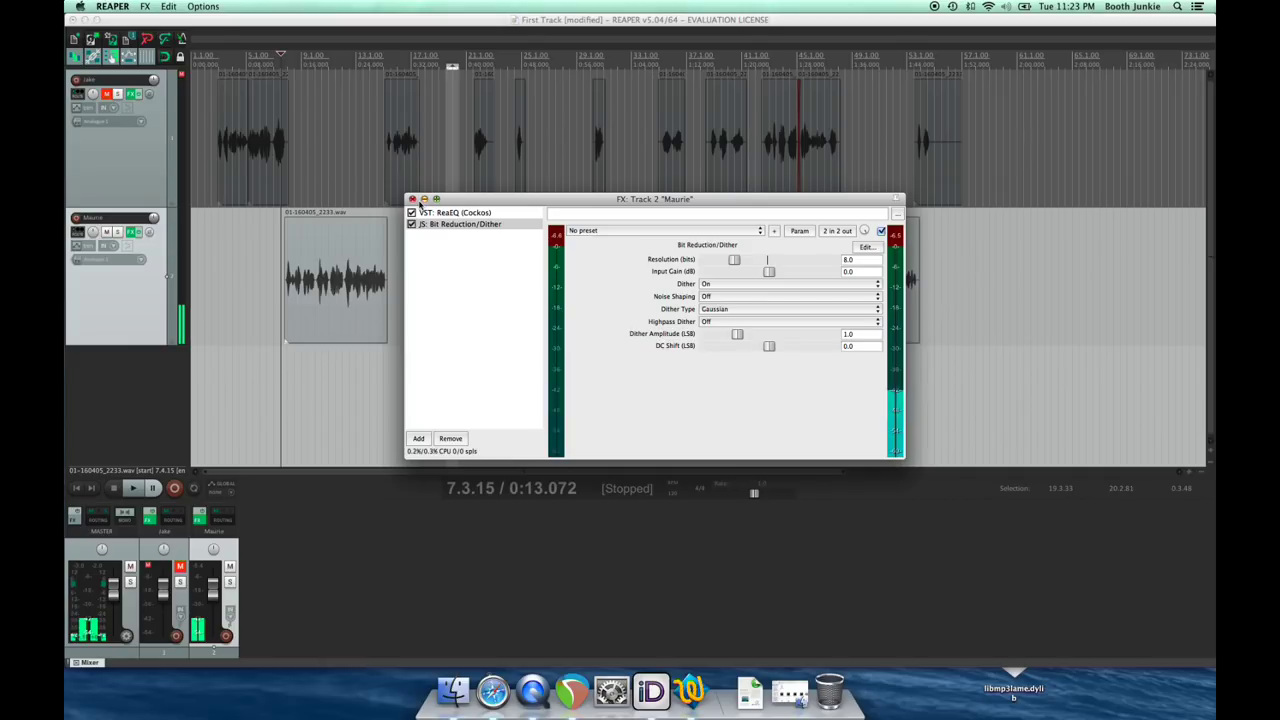
{"action": "key", "text": "space"}
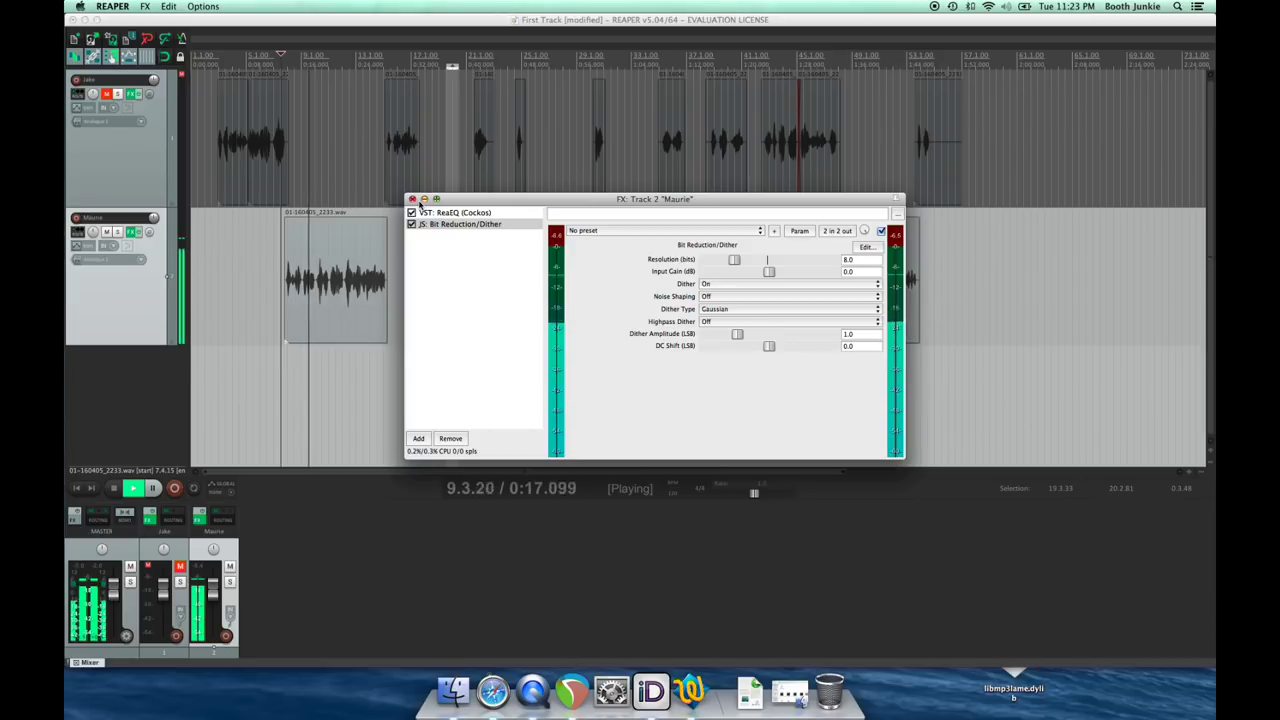
{"action": "key", "text": "space"}
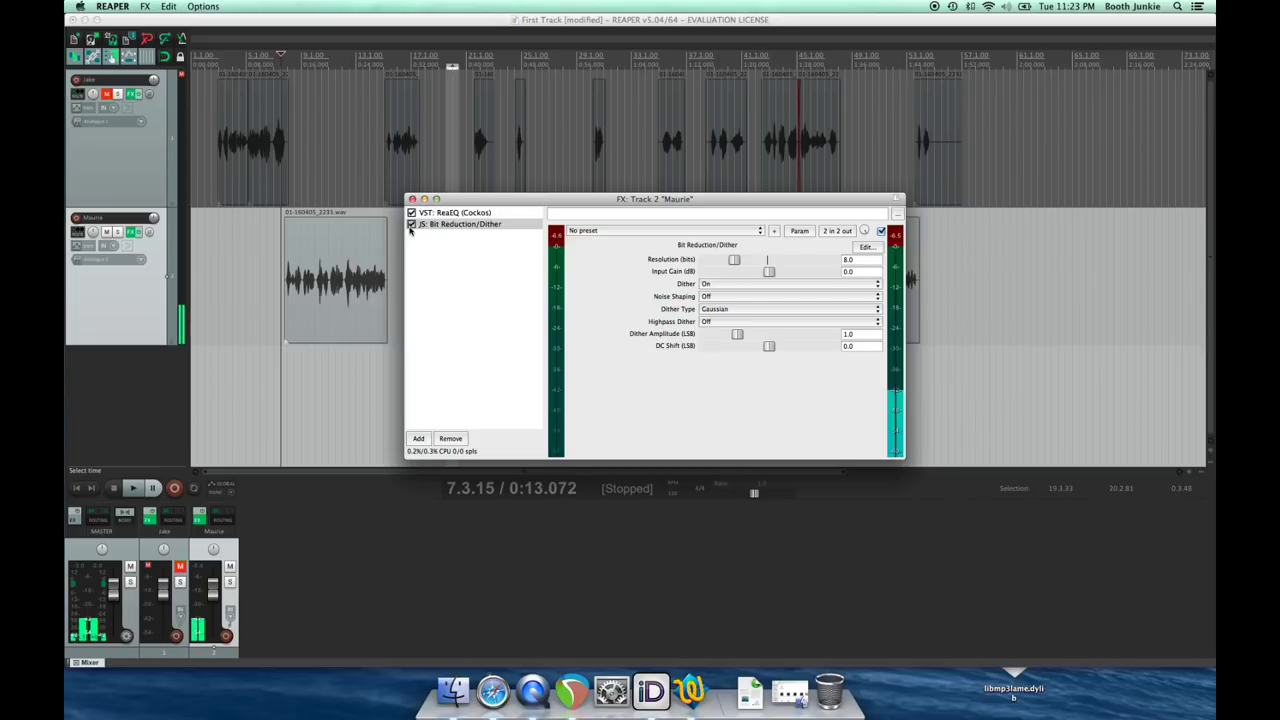
{"action": "left_click", "coordinate": [410, 226]}
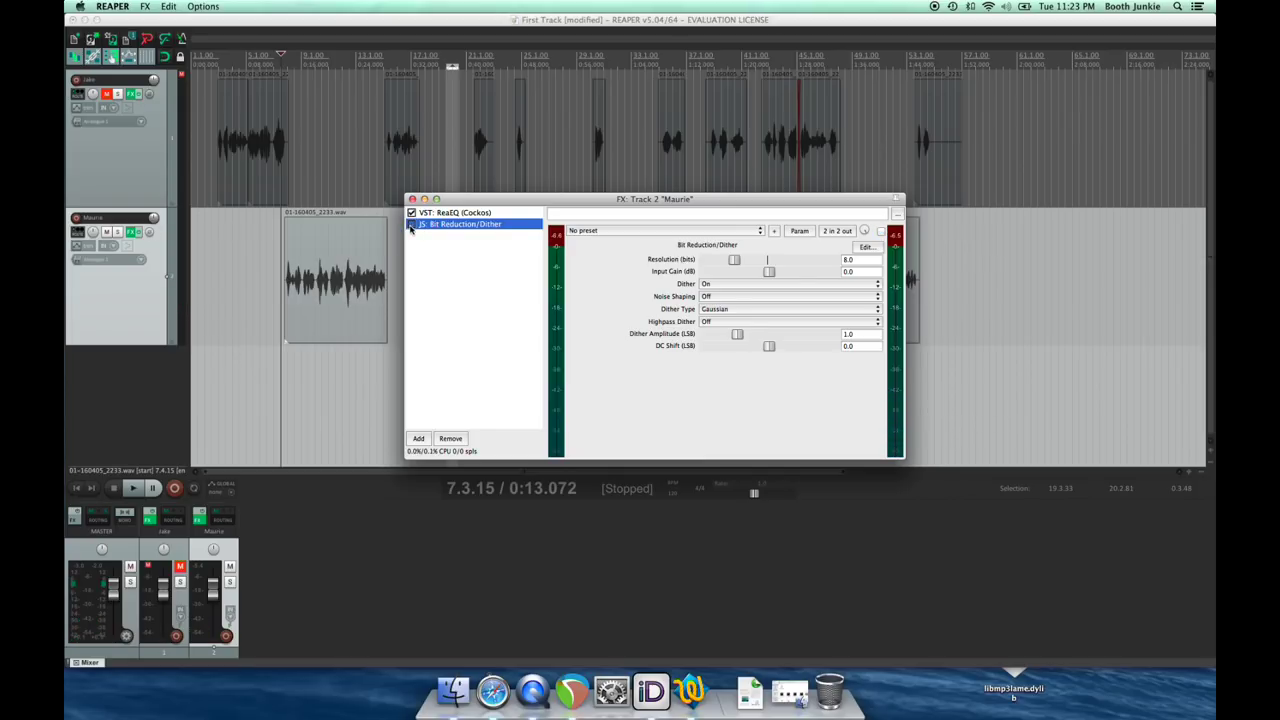
{"action": "left_click", "coordinate": [410, 226]}
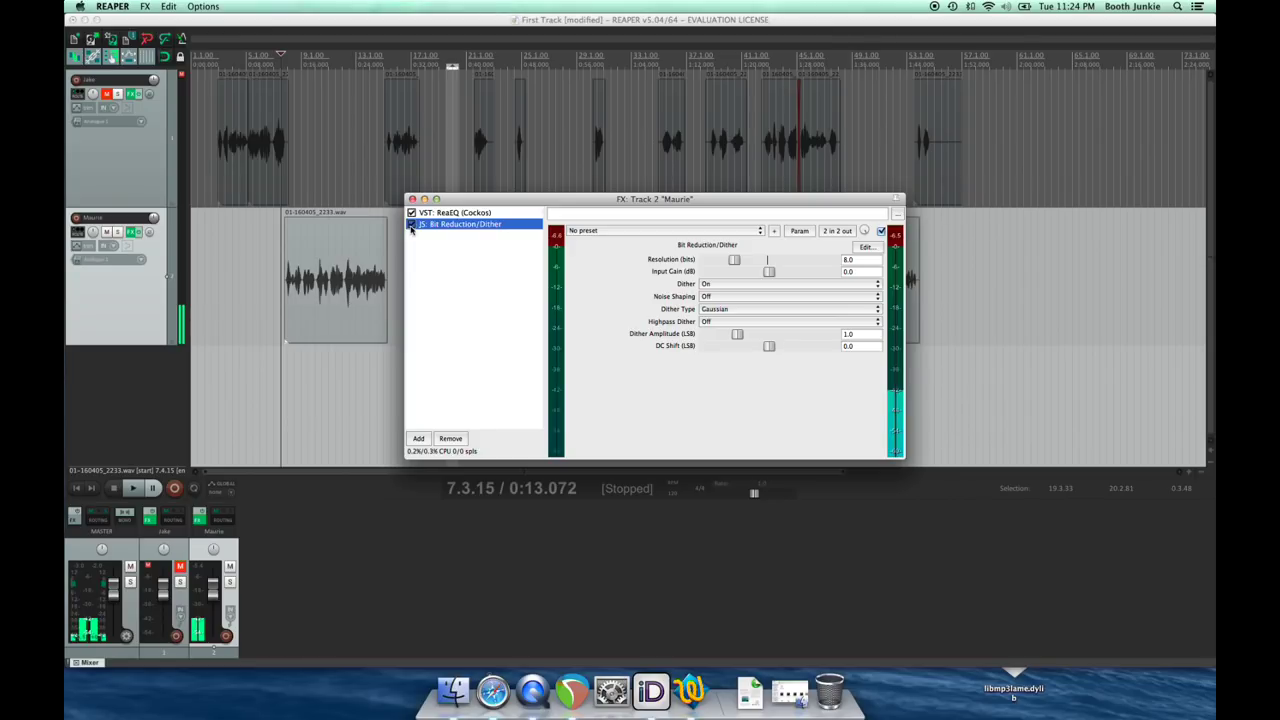
Add the VST ReaGate (Cockos) effect to the second track
{"action": "left_click", "coordinate": [419, 439]}
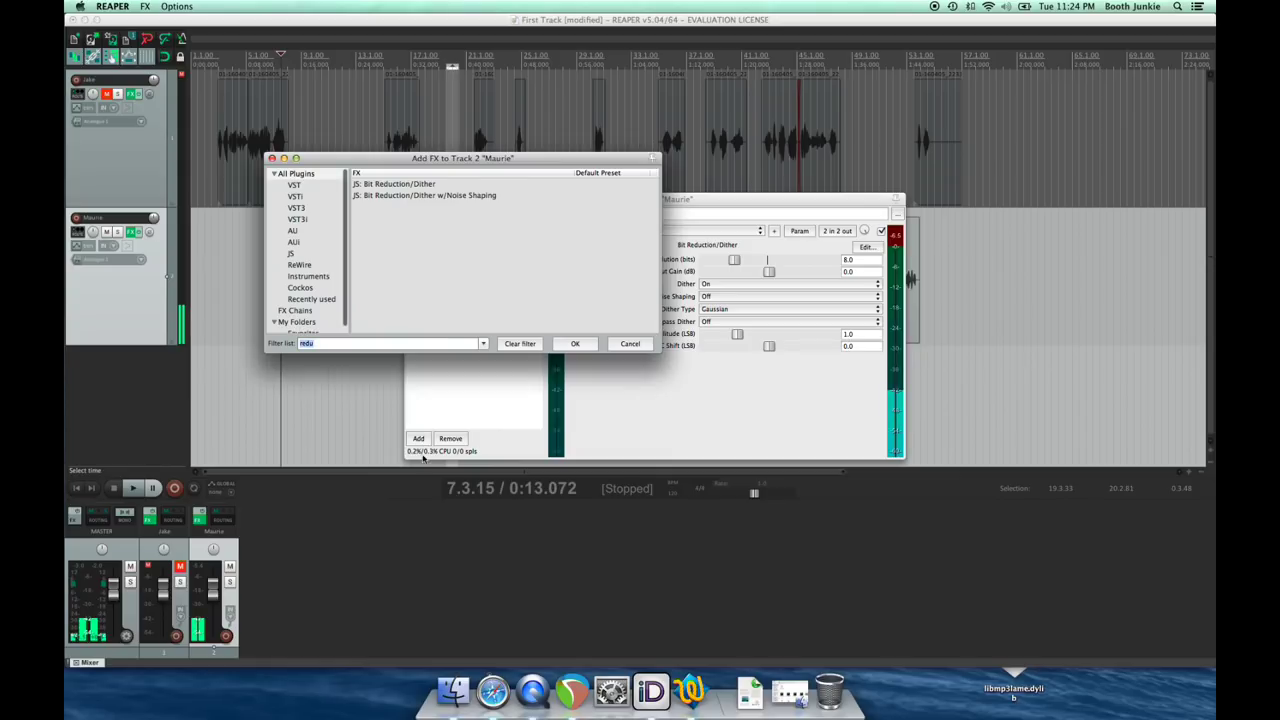
{"action": "key", "text": "BackSpace"}
{"action": "type", "text": "gate"}
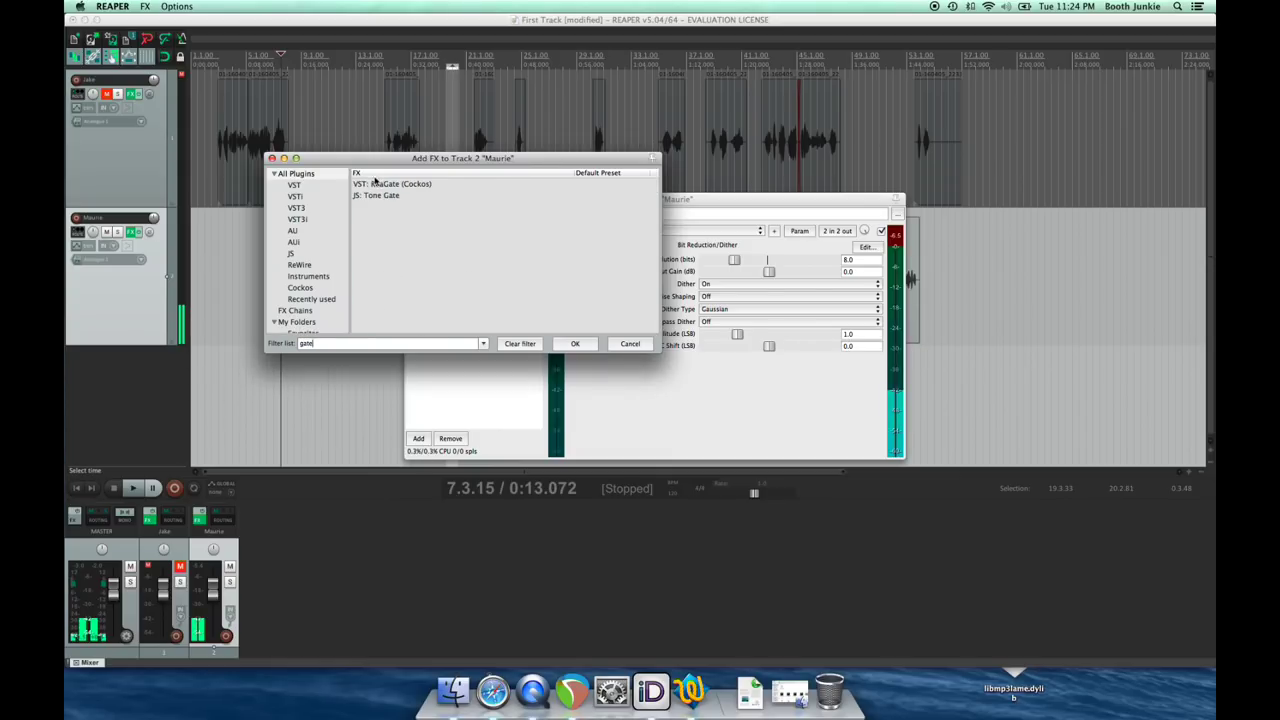
{"action": "left_click", "coordinate": [378, 184]}
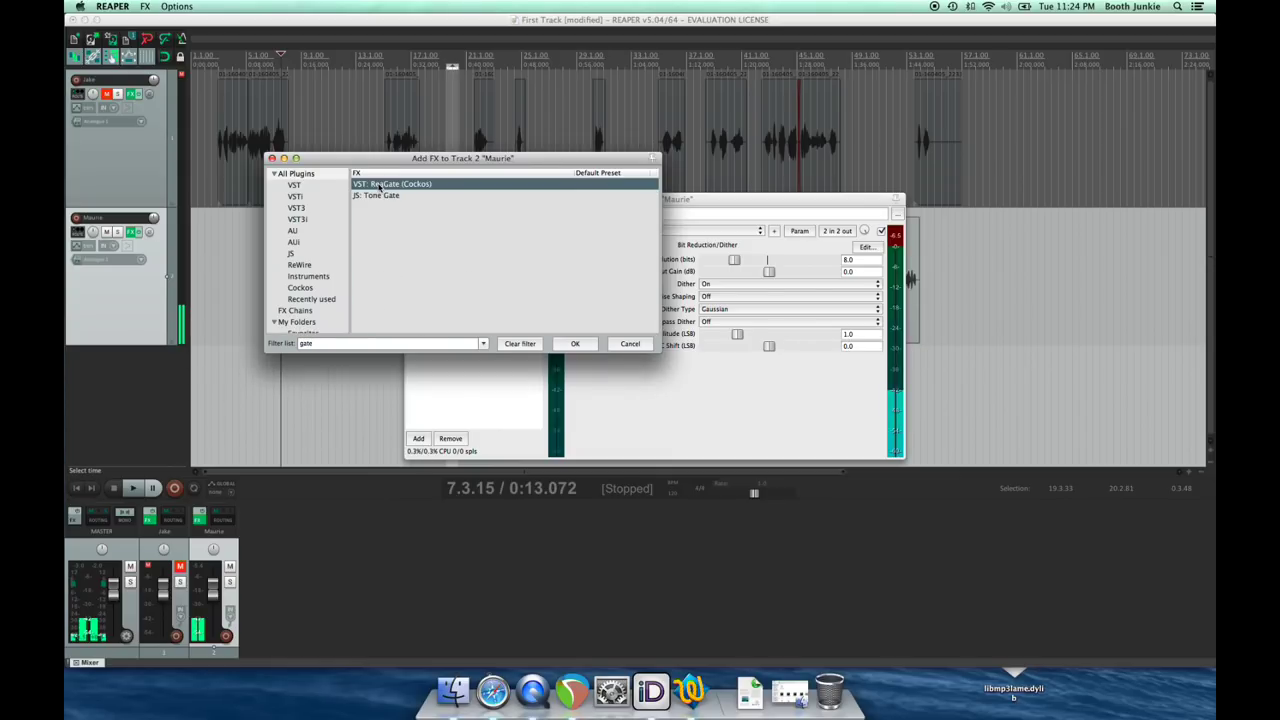
{"action": "left_click", "coordinate": [574, 344]}
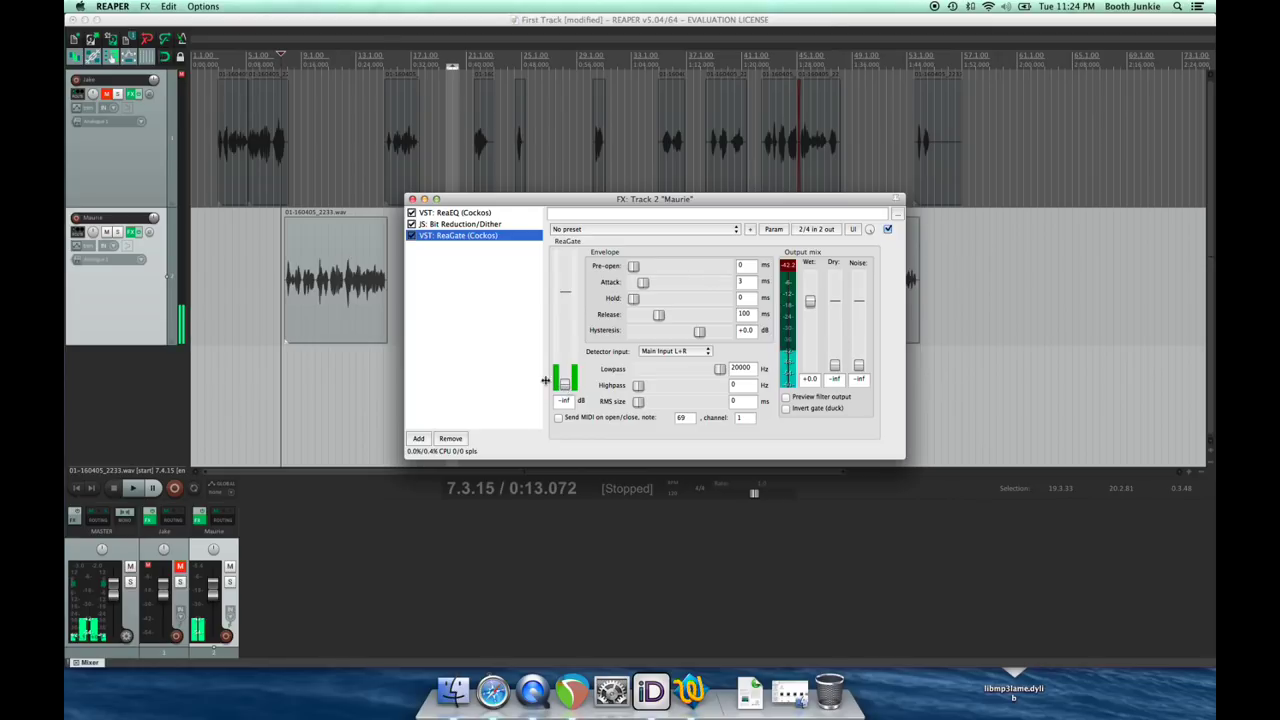
Set ReaGate's threshold to -36.6 dB and audition the second track's first clip from about 0:13.6
{"action": "left_click_drag", "start_coordinate": [564, 390], "coordinate": [566, 361]}
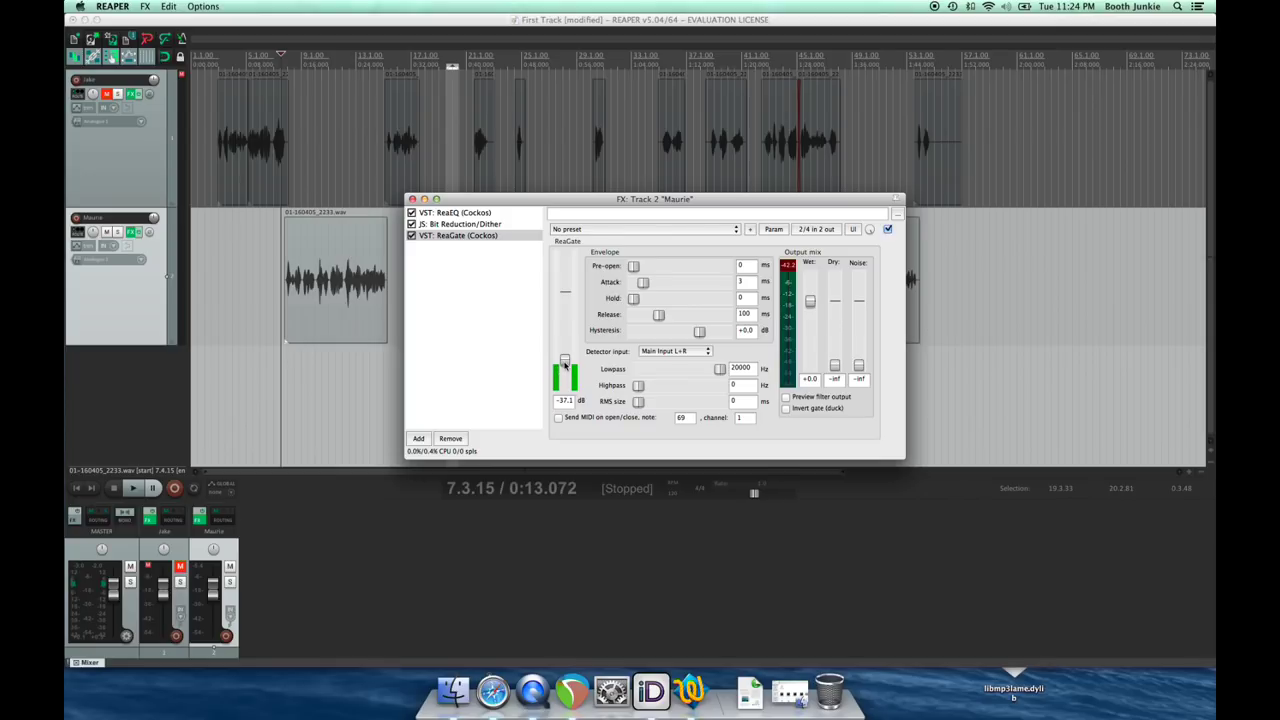
{"action": "left_click_drag", "start_coordinate": [566, 365], "coordinate": [566, 366]}
{"action": "left_click_drag", "start_coordinate": [566, 366], "coordinate": [565, 364]}
{"action": "left_click", "coordinate": [284, 256]}
{"action": "key", "text": "space"}
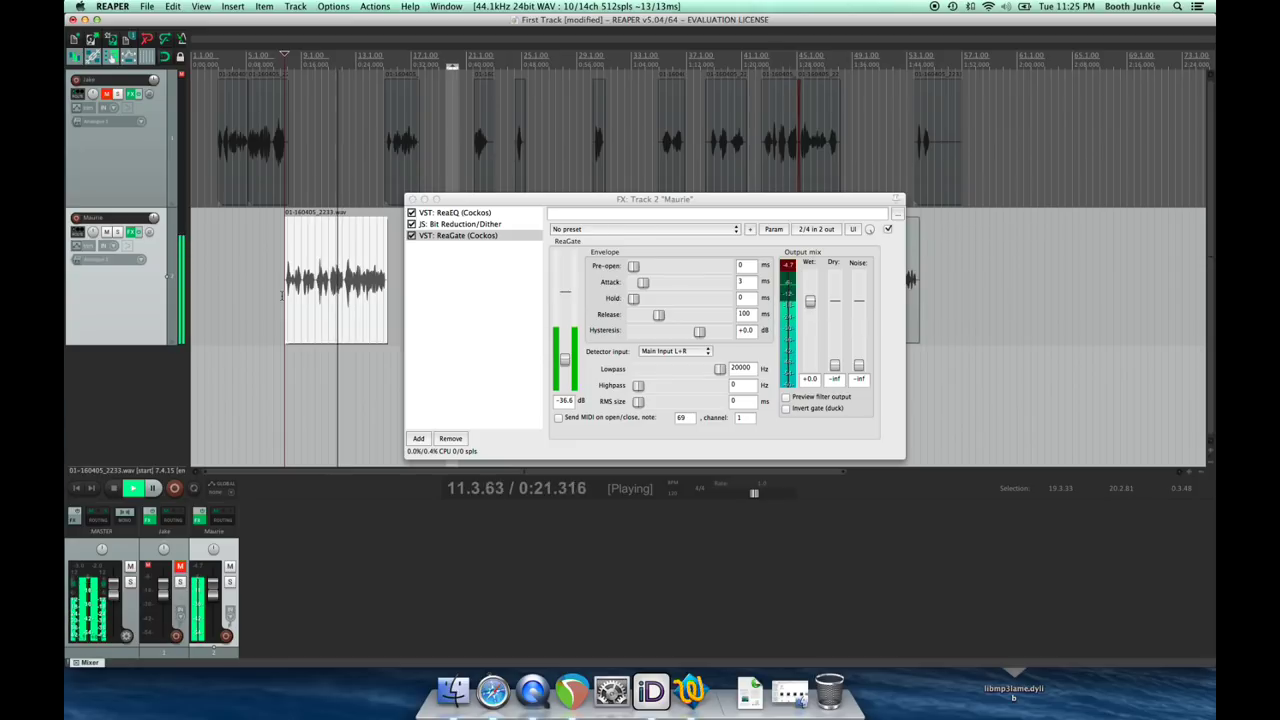
{"action": "key", "text": "space"}
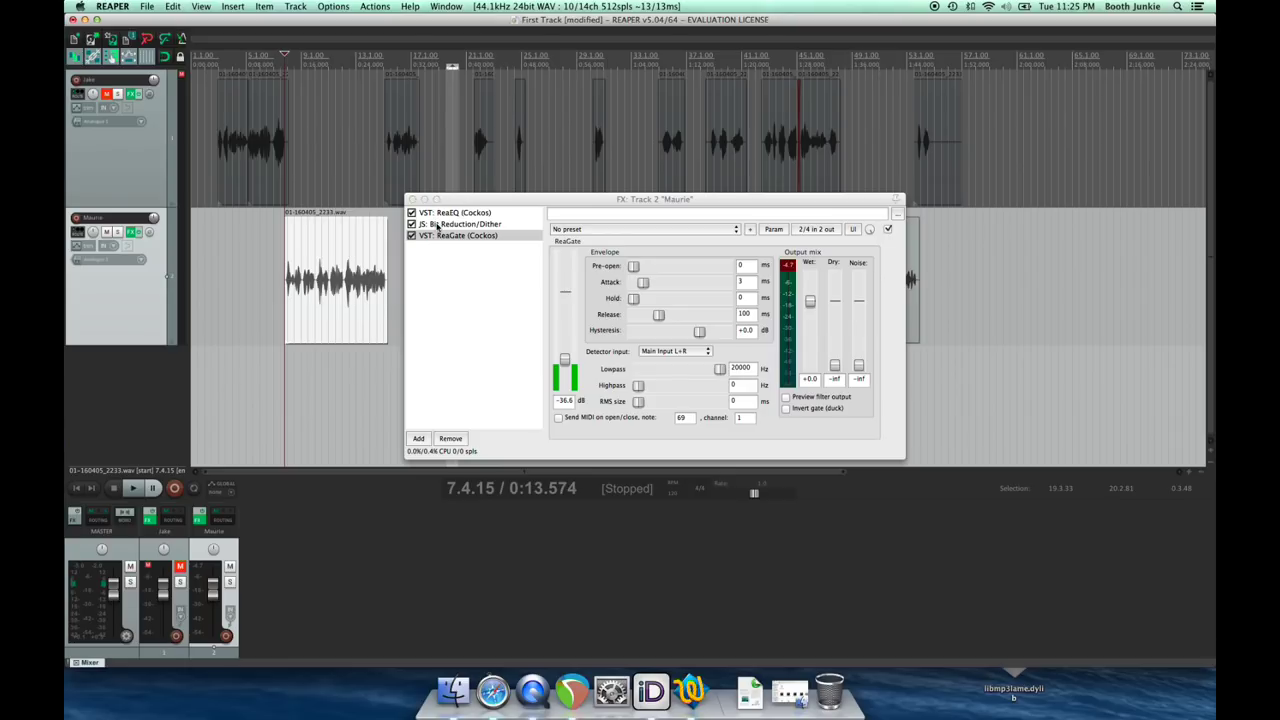
Display the Bit Reduction/Dither settings and audition the gated second track from about 0:15.6
{"action": "mouse_move", "coordinate": [437, 227]}
{"action": "left_mouse_down"}
{"action": "mouse_move", "coordinate": [447, 212]}
{"action": "mouse_move", "coordinate": [444, 230]}
{"action": "left_mouse_up"}
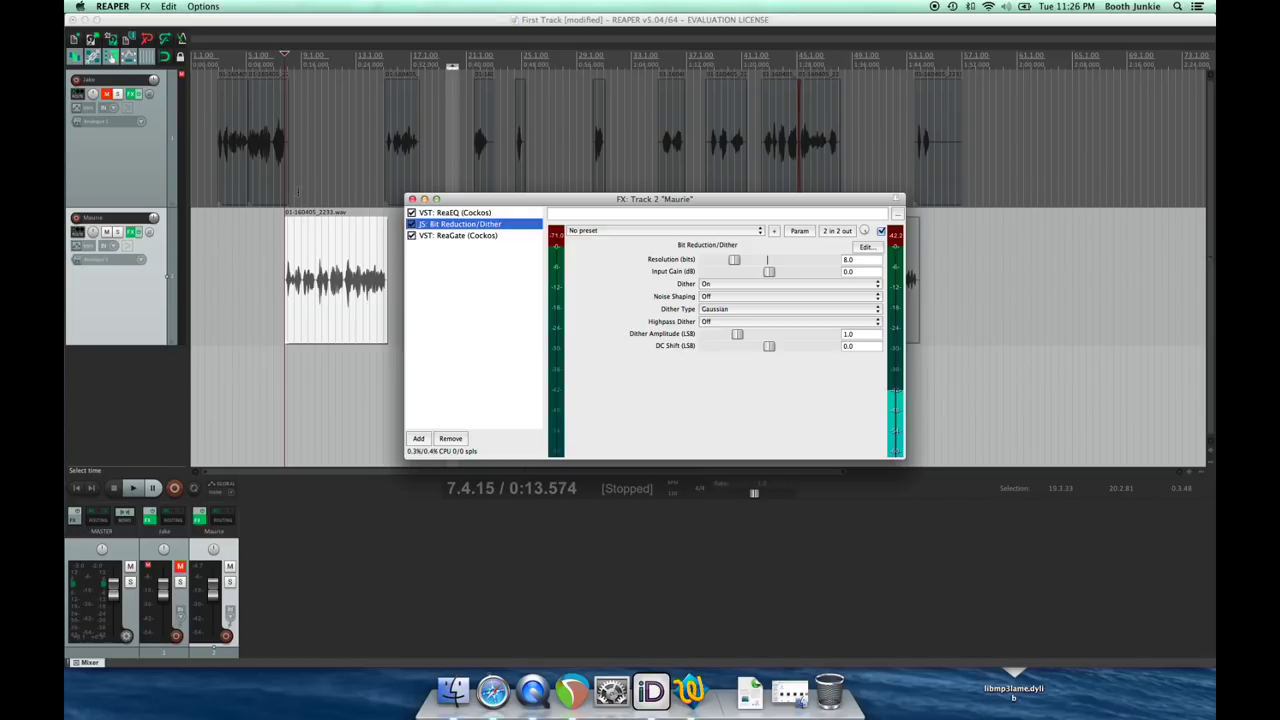
{"action": "key", "text": "space"}
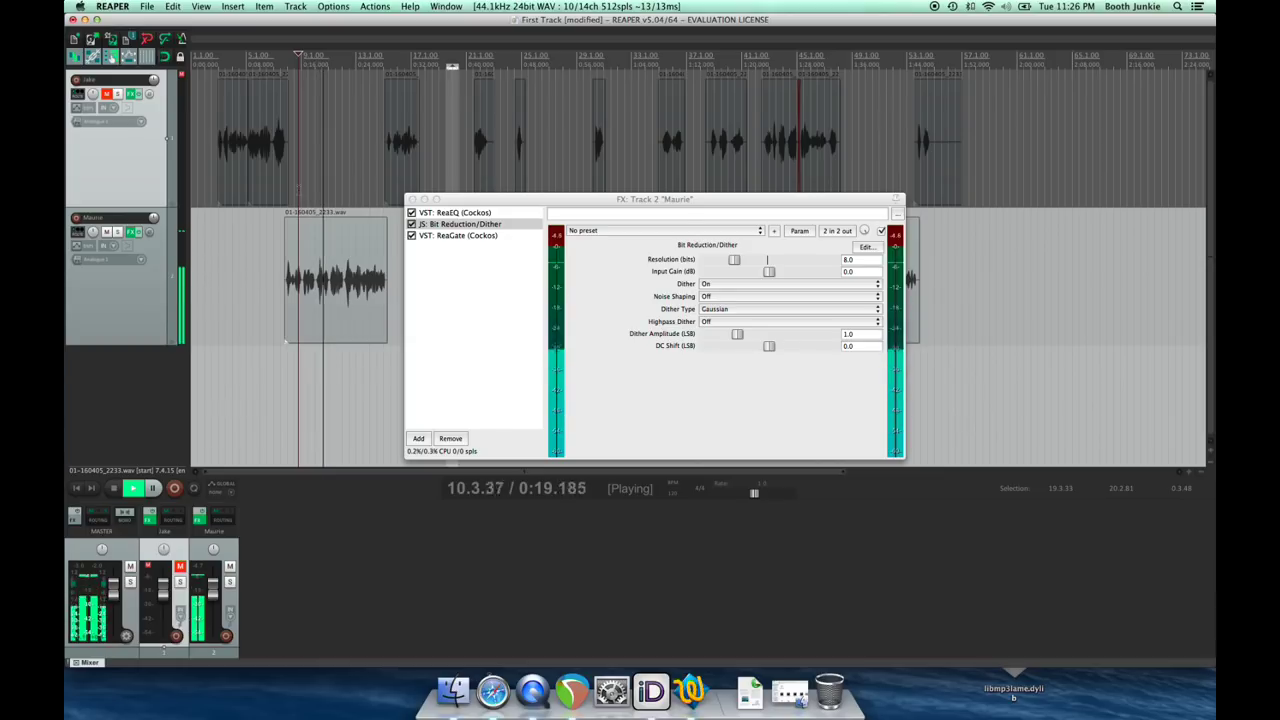
{"action": "key", "text": "space"}
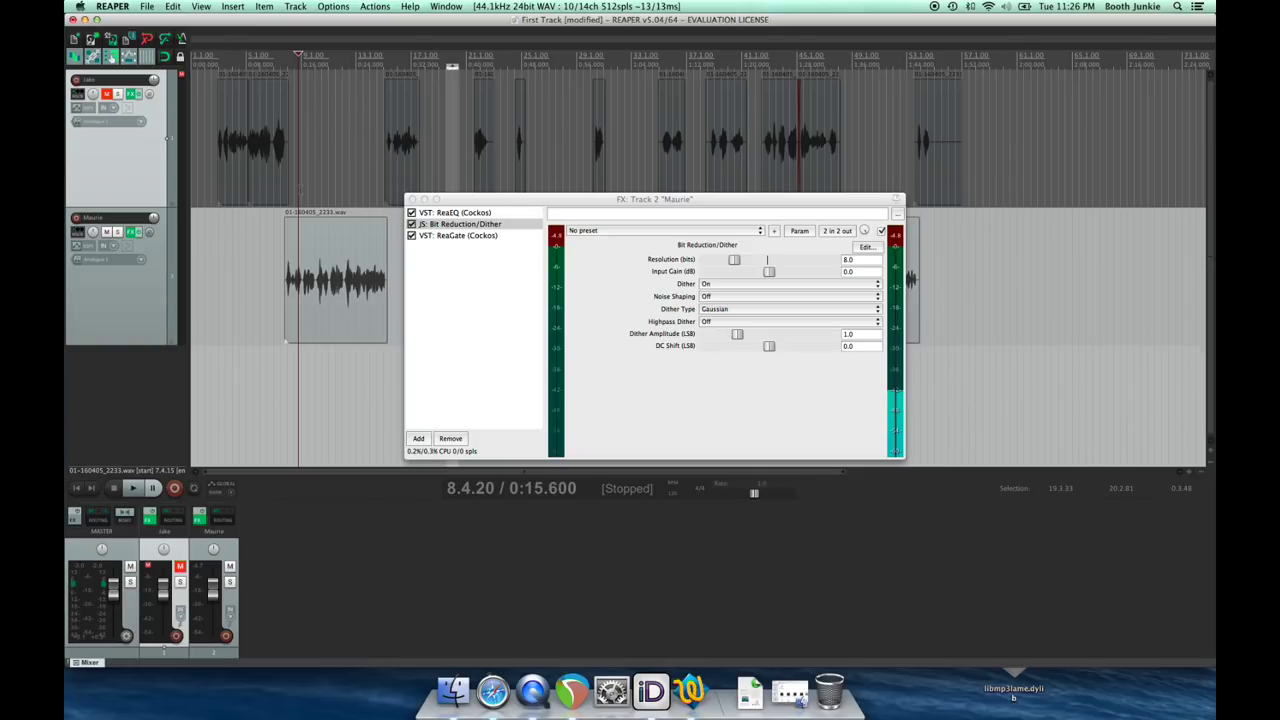
Move Bit Reduction/Dither ahead of ReaEQ in the second track's effects chain
{"action": "scroll", "coordinate": [300, 400], "scroll_direction": "right", "scroll_amount": 5}
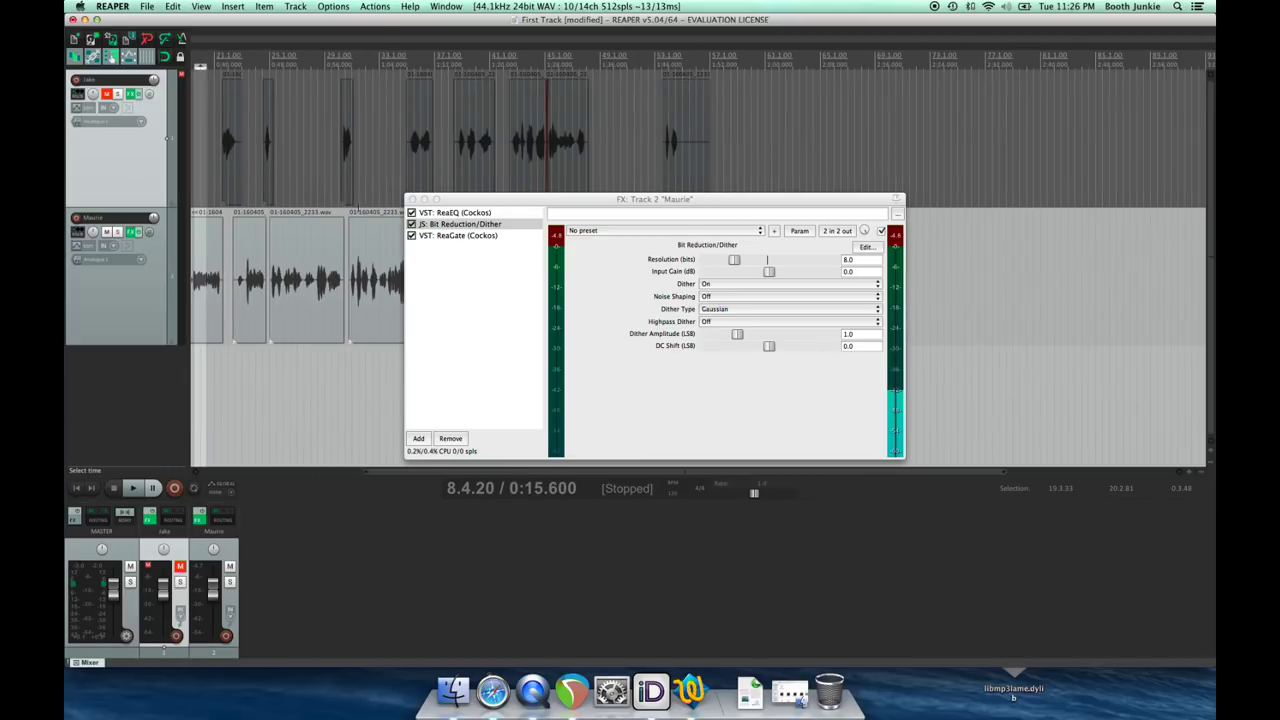
{"action": "scroll", "coordinate": [337, 216], "scroll_direction": "left", "scroll_amount": 3}
{"action": "left_click_drag", "start_coordinate": [422, 225], "coordinate": [447, 212]}
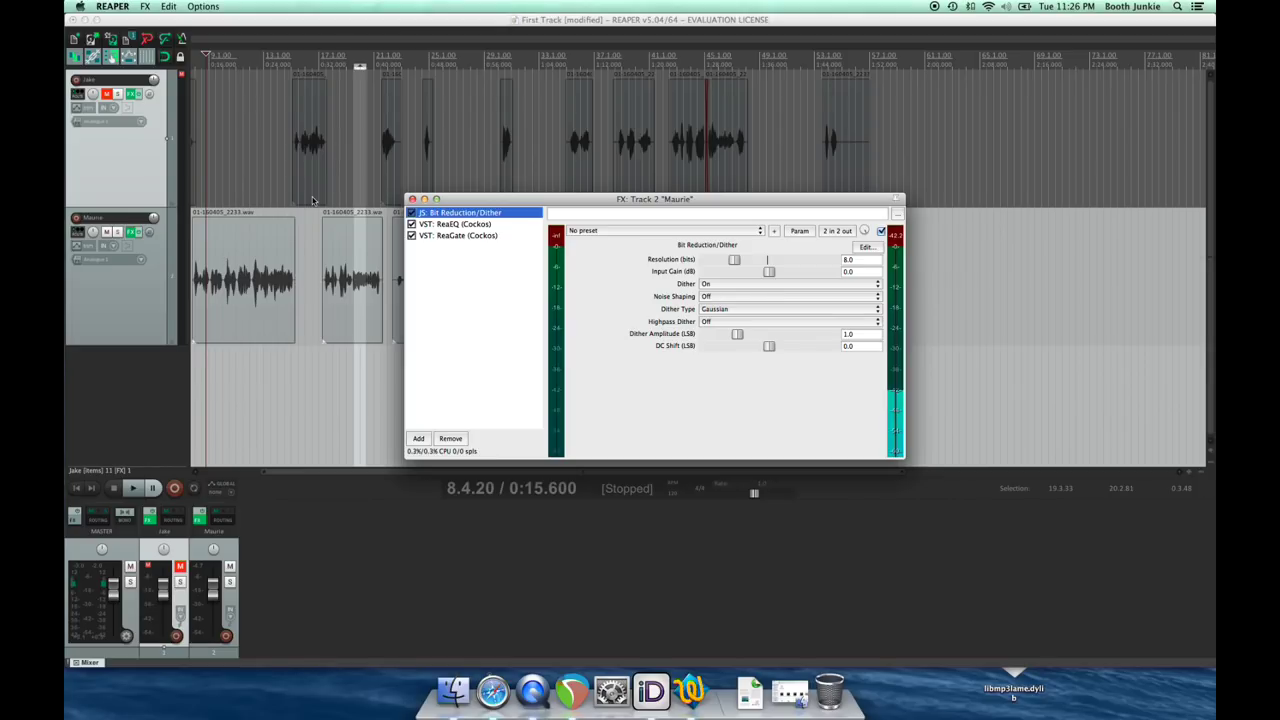
With ReaGate temporarily bypassed, compare the noise by moving Bit Reduction/Dither after ReaEQ and back ahead of it
{"action": "left_click", "coordinate": [412, 236]}
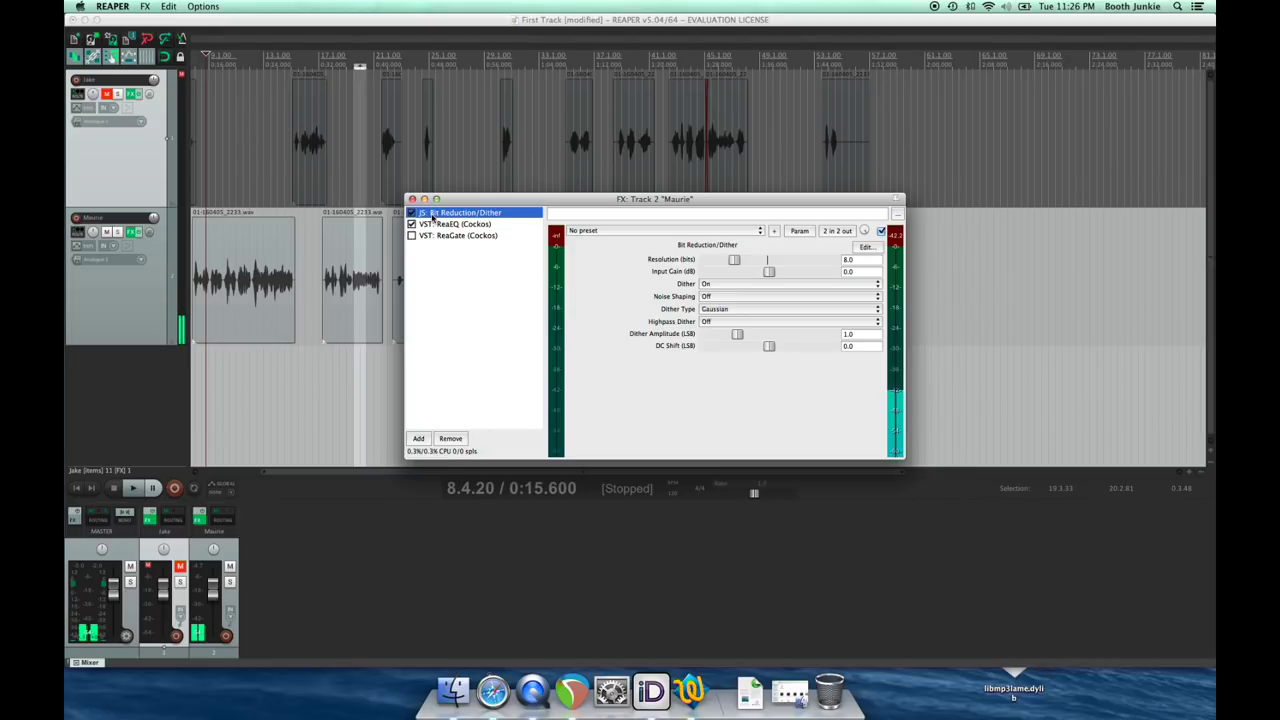
{"action": "left_click_drag", "start_coordinate": [434, 216], "coordinate": [436, 230]}
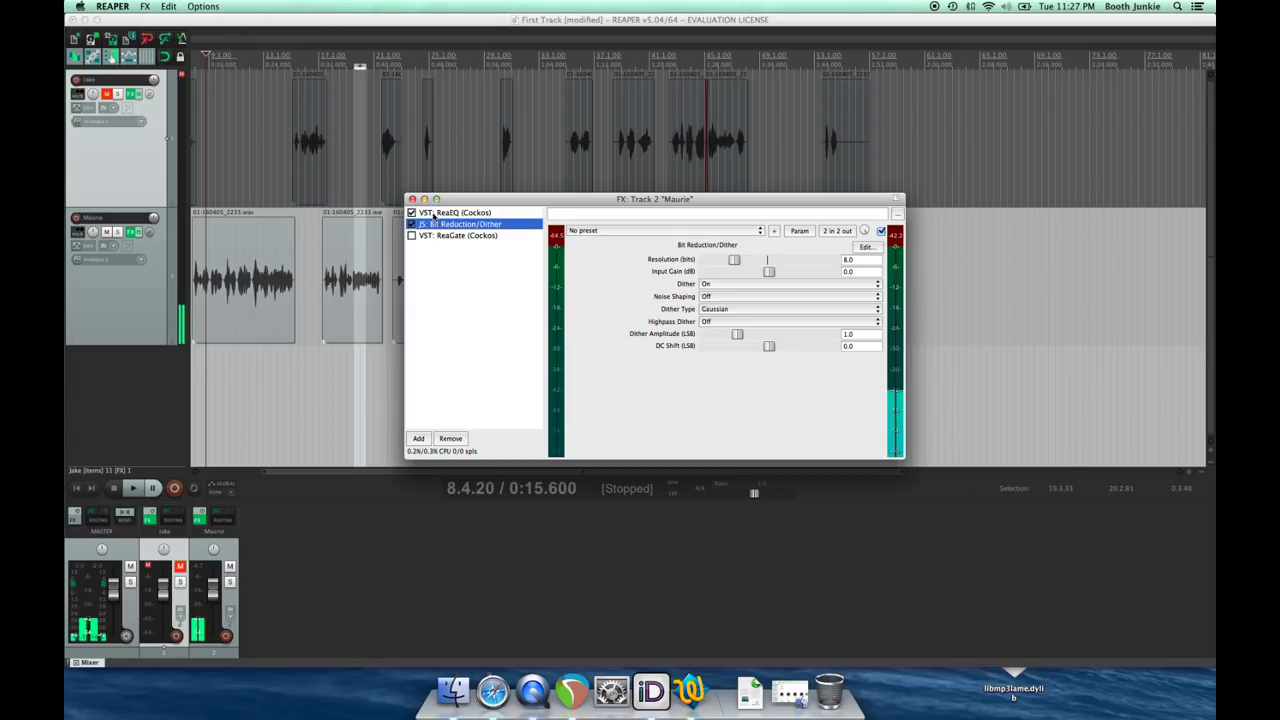
{"action": "left_click", "coordinate": [448, 226]}
{"action": "left_click_drag", "start_coordinate": [448, 226], "coordinate": [449, 208]}
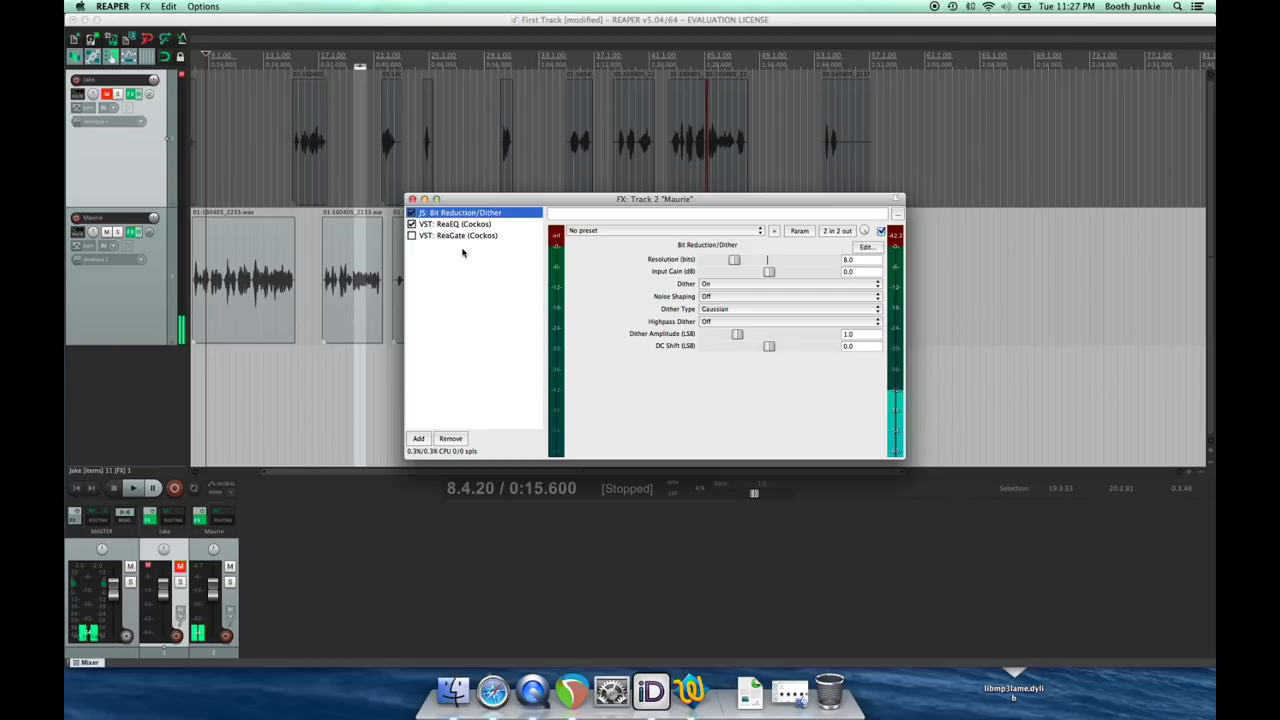
{"action": "left_click", "coordinate": [411, 236]}
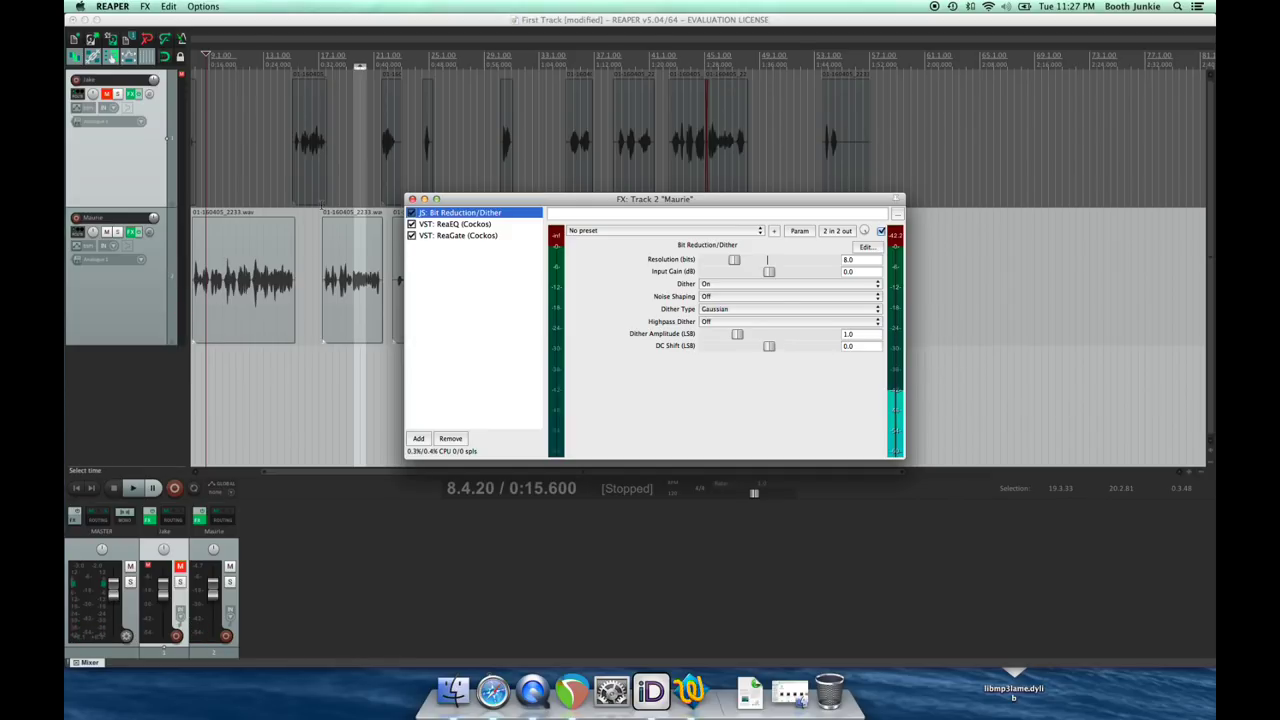
Audition the second track's second clip from its start through the reordered effects chain
{"action": "left_click", "coordinate": [322, 208]}
{"action": "left_click", "coordinate": [322, 208]}
{"action": "key", "text": "space"}
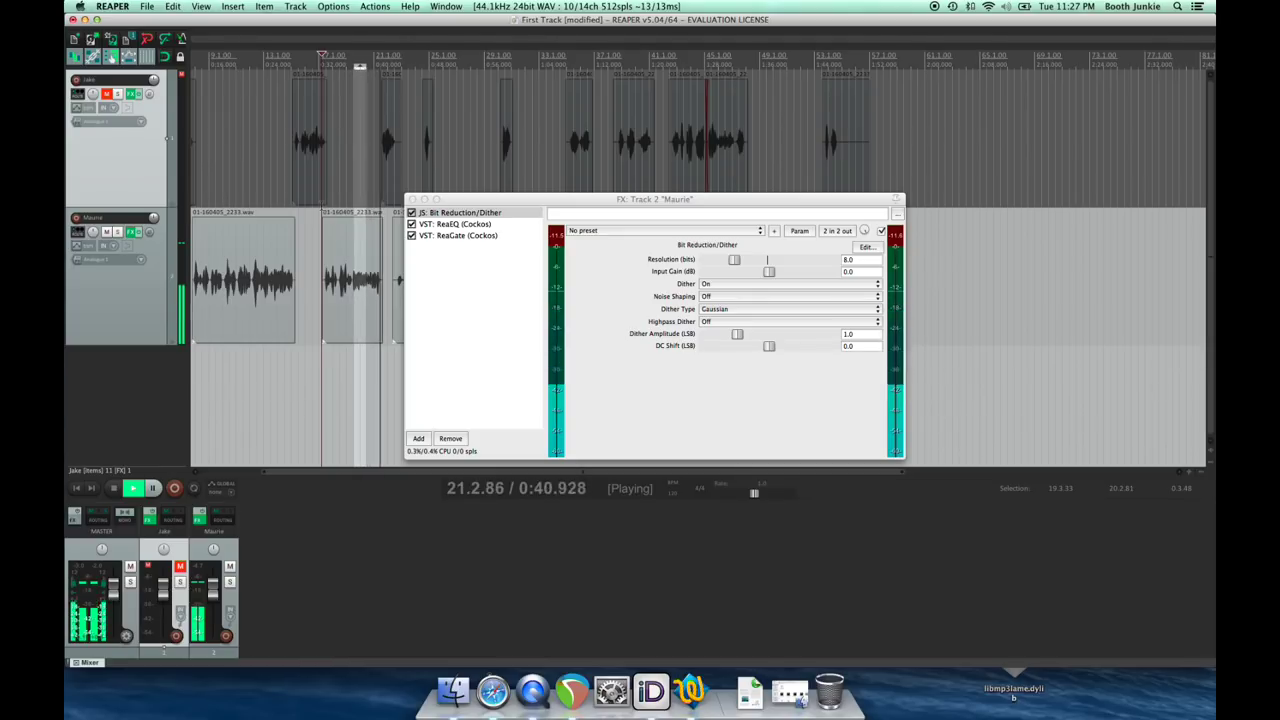
{"action": "key", "text": "space"}
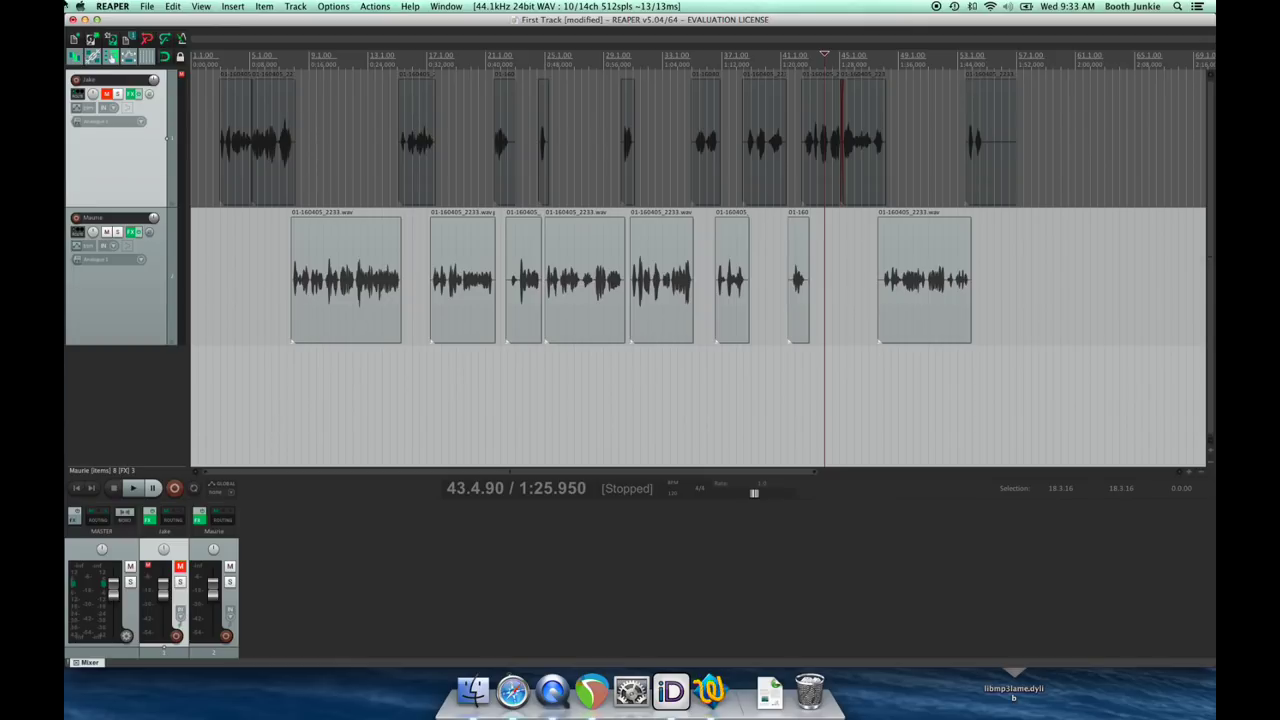
Unmute the first track and audition both tracks together from about 0:03.1
{"action": "left_click", "coordinate": [107, 94]}
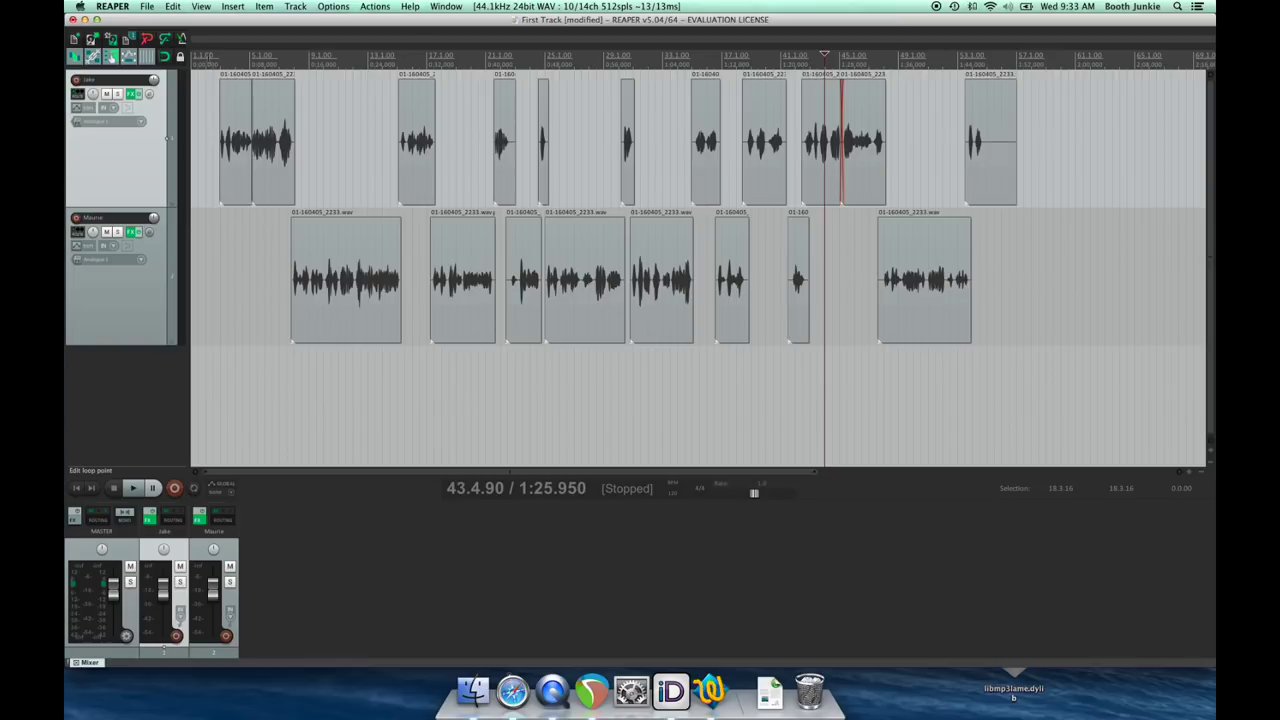
{"action": "left_click", "coordinate": [212, 55]}
{"action": "key", "text": "space"}
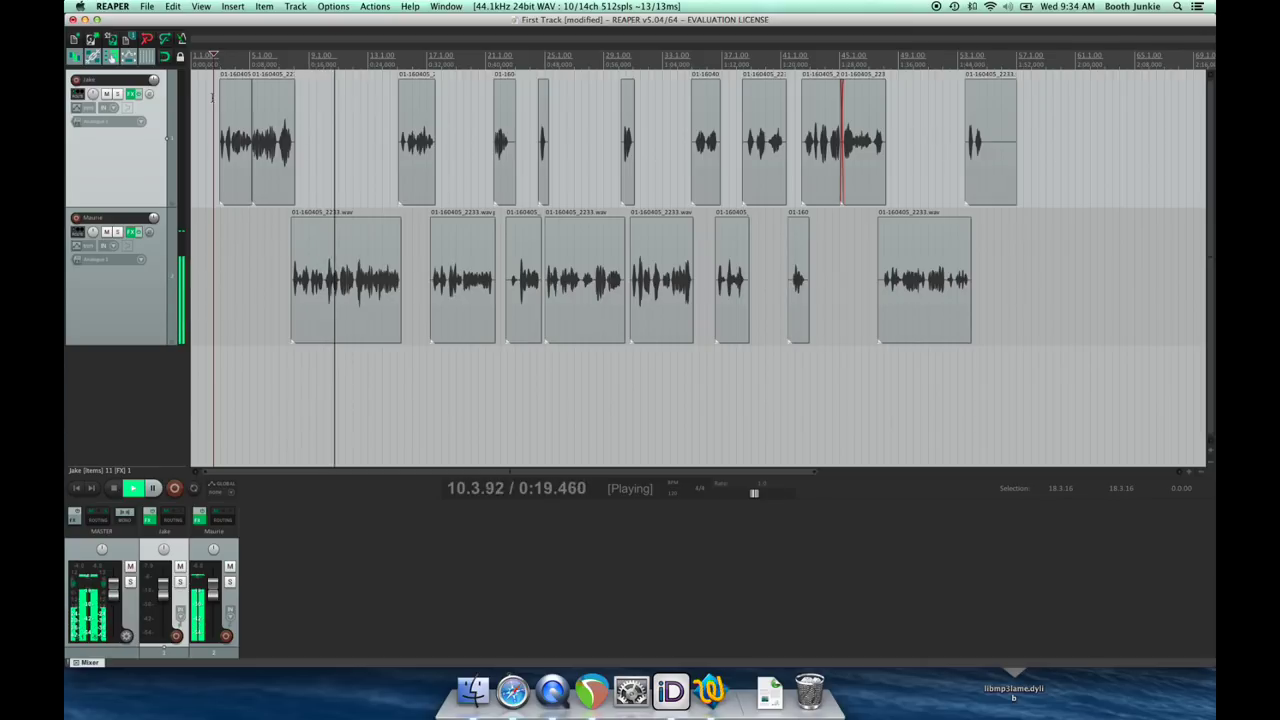
{"action": "key", "text": "space"}
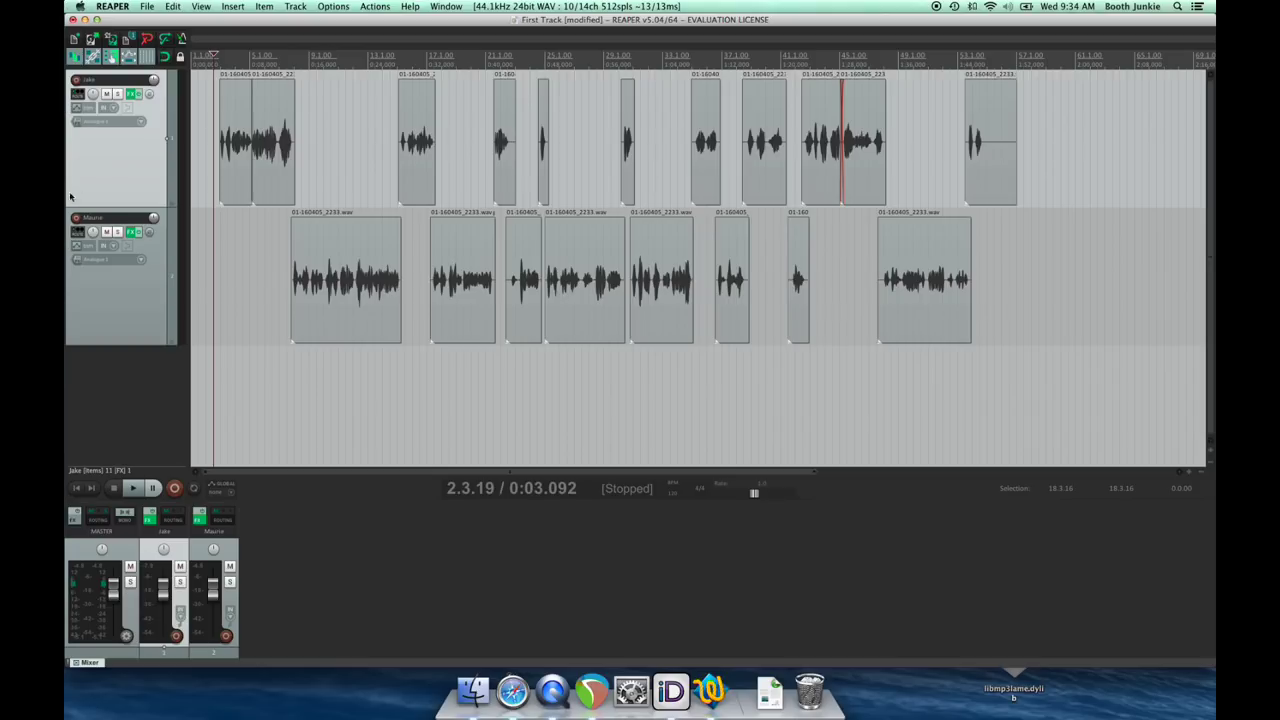
Open the second track's effects chain, review its ReaEQ and Bit Reduction/Dither settings, and select all three effects
{"action": "left_click", "coordinate": [131, 232]}
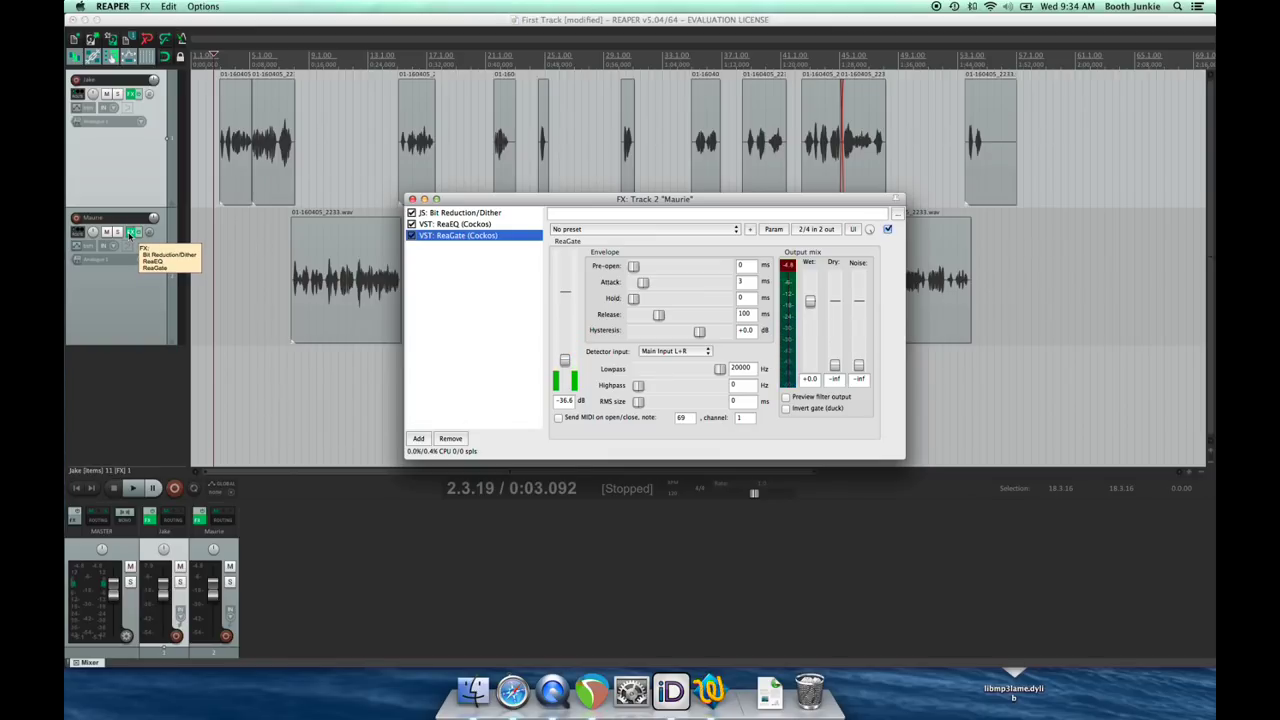
{"action": "left_click", "coordinate": [452, 224]}
{"action": "left_click", "coordinate": [446, 213]}
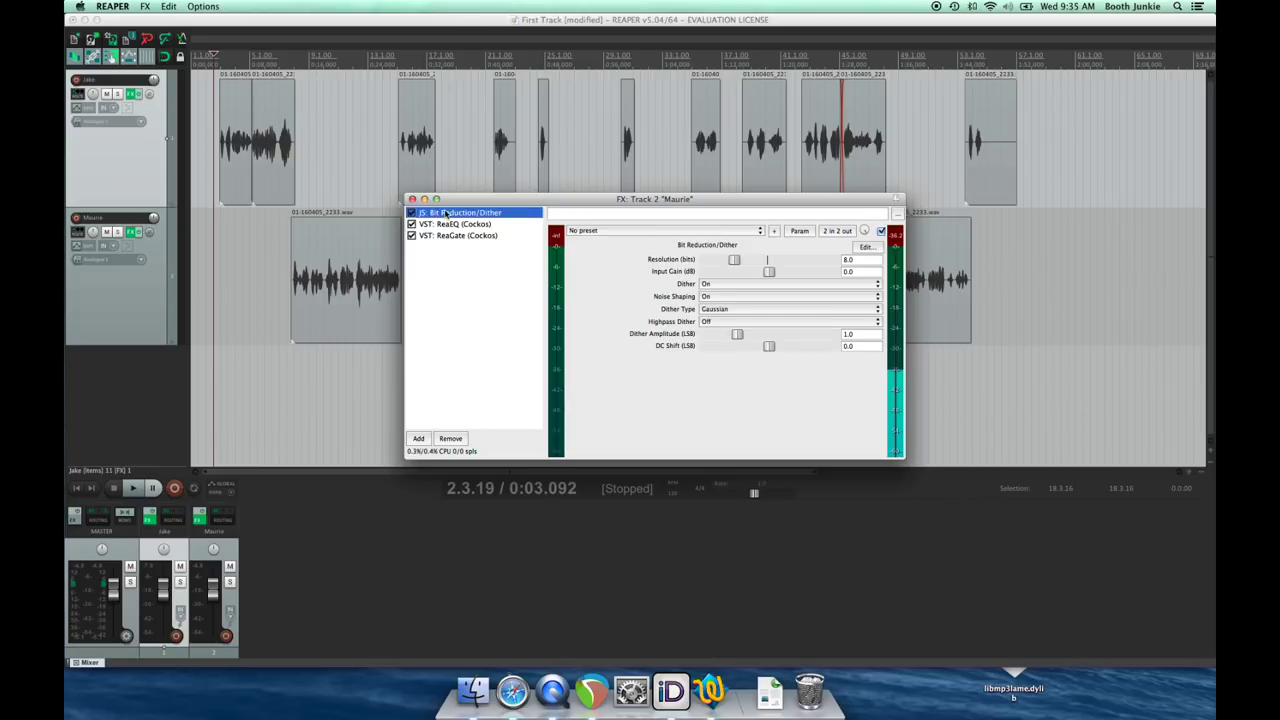
{"action": "left_click_drag", "start_coordinate": [452, 226], "coordinate": [452, 259]}
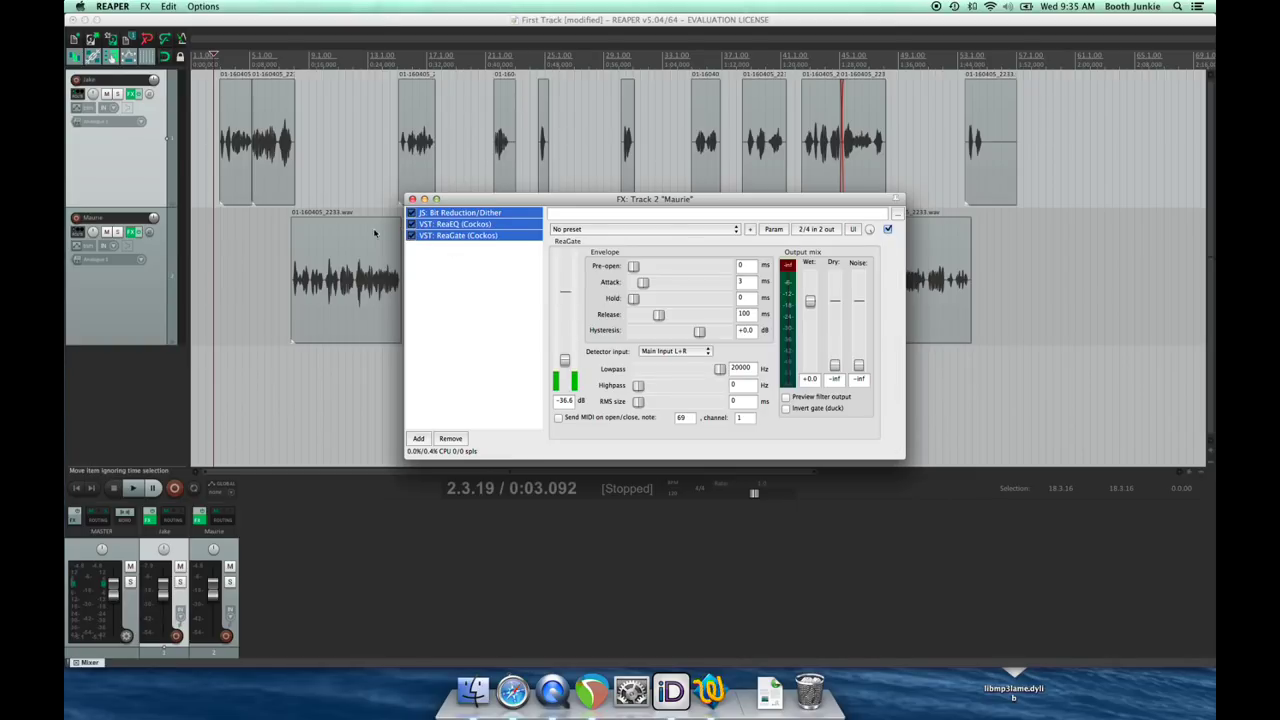
Save the three selected second-track effects as an FX chain named "Phone Effect" and close the effects window
{"action": "right_click", "coordinate": [440, 268]}
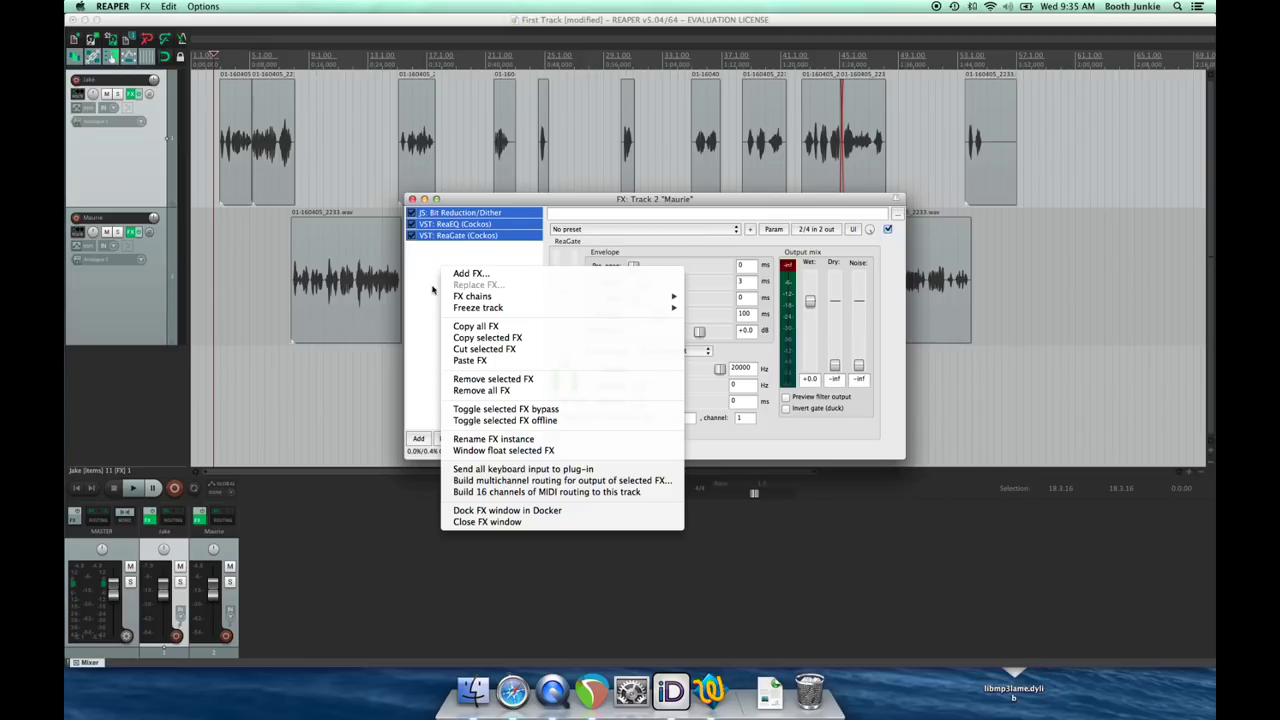
{"action": "mouse_move", "coordinate": [490, 298]}
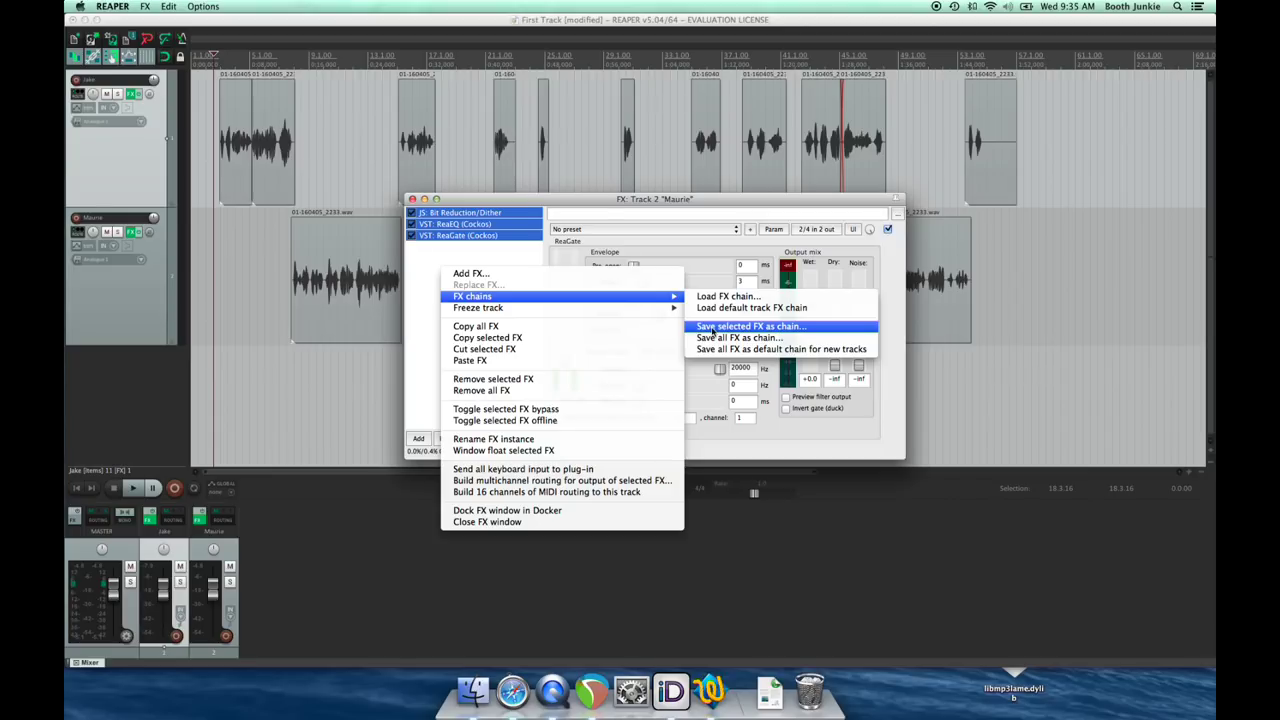
{"action": "left_click", "coordinate": [712, 330]}
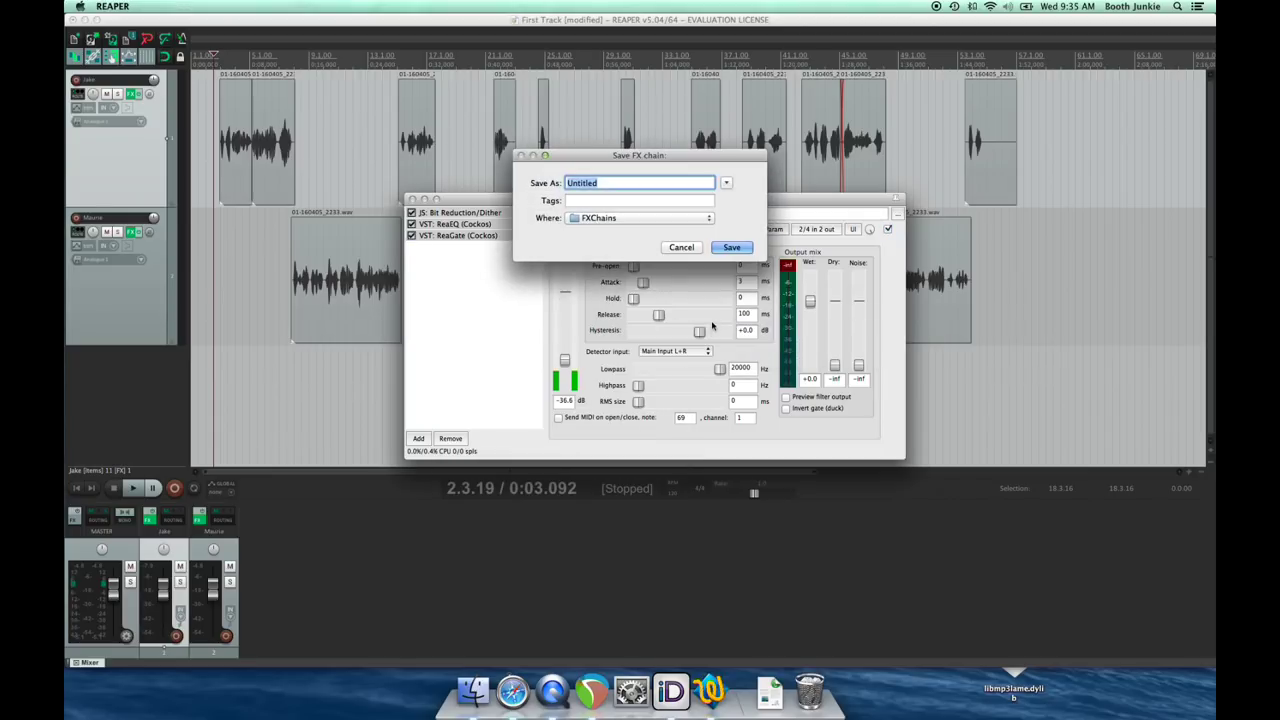
{"action": "type", "text": "Phone Effect"}
{"action": "left_click", "coordinate": [732, 248]}
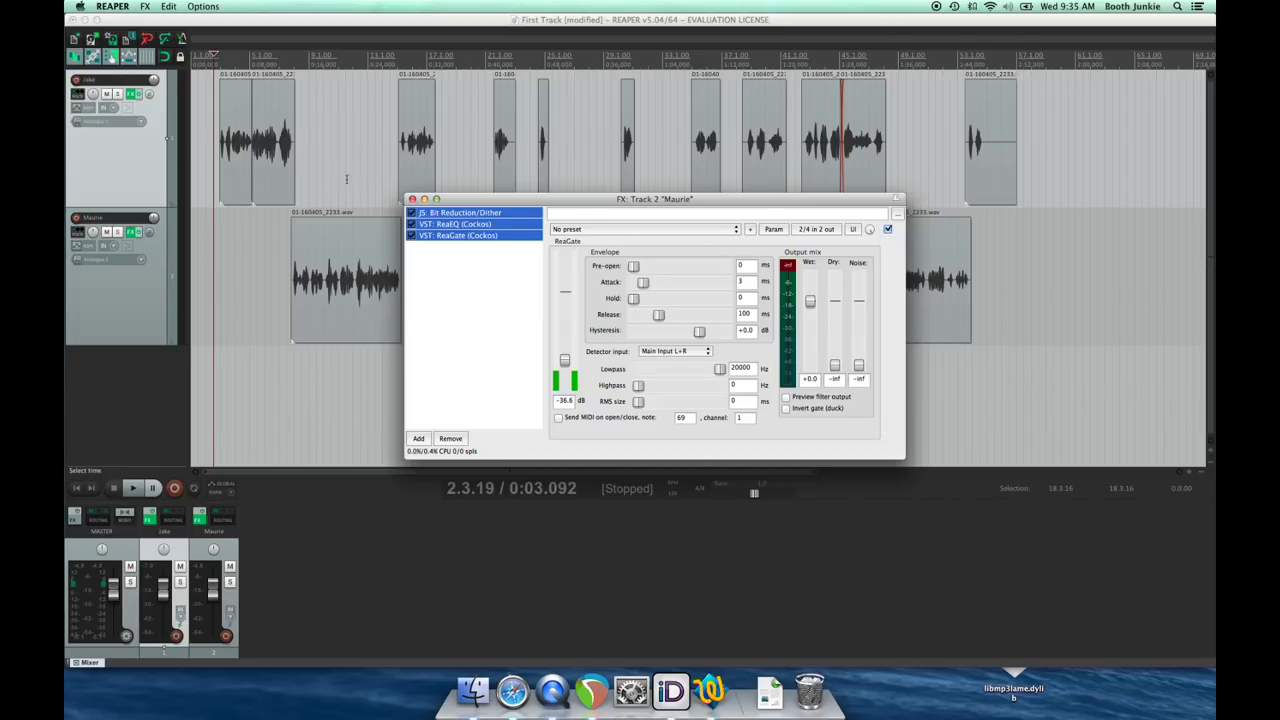
{"action": "left_click", "coordinate": [412, 200]}
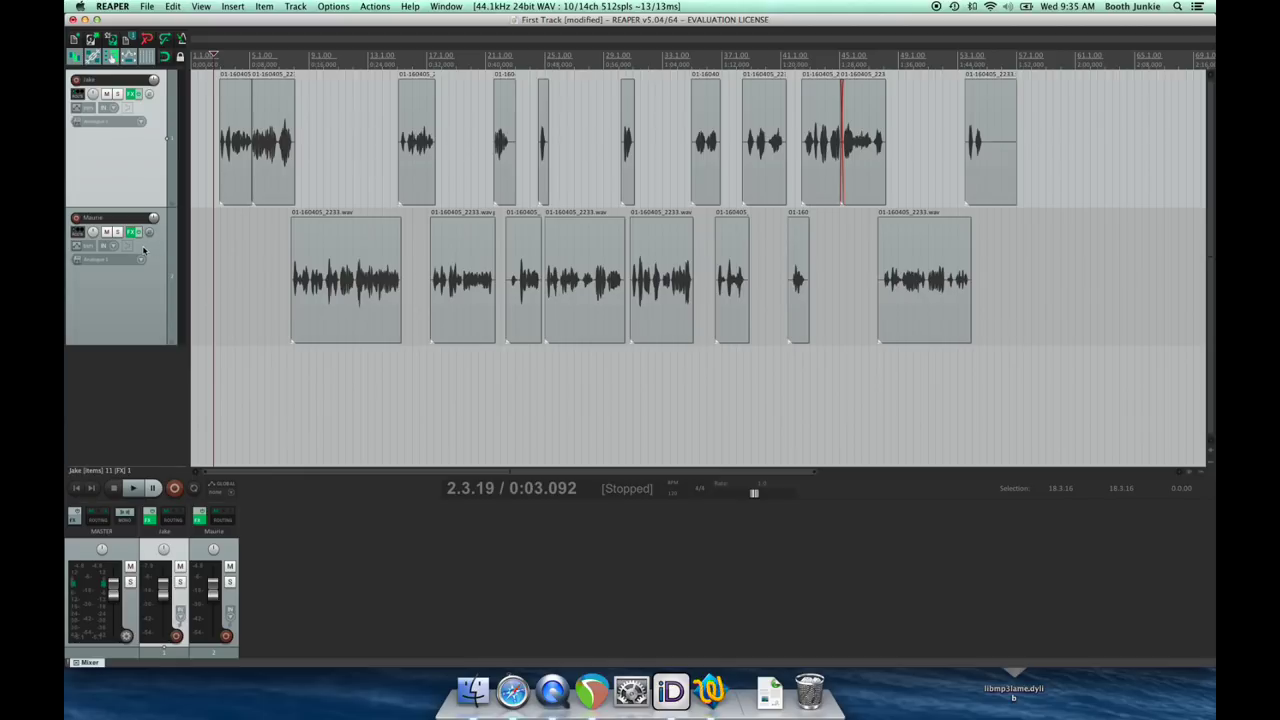
Load the saved Phone Effect chain into the first track's effects, behind ReaVerb
{"action": "left_click", "coordinate": [130, 95]}
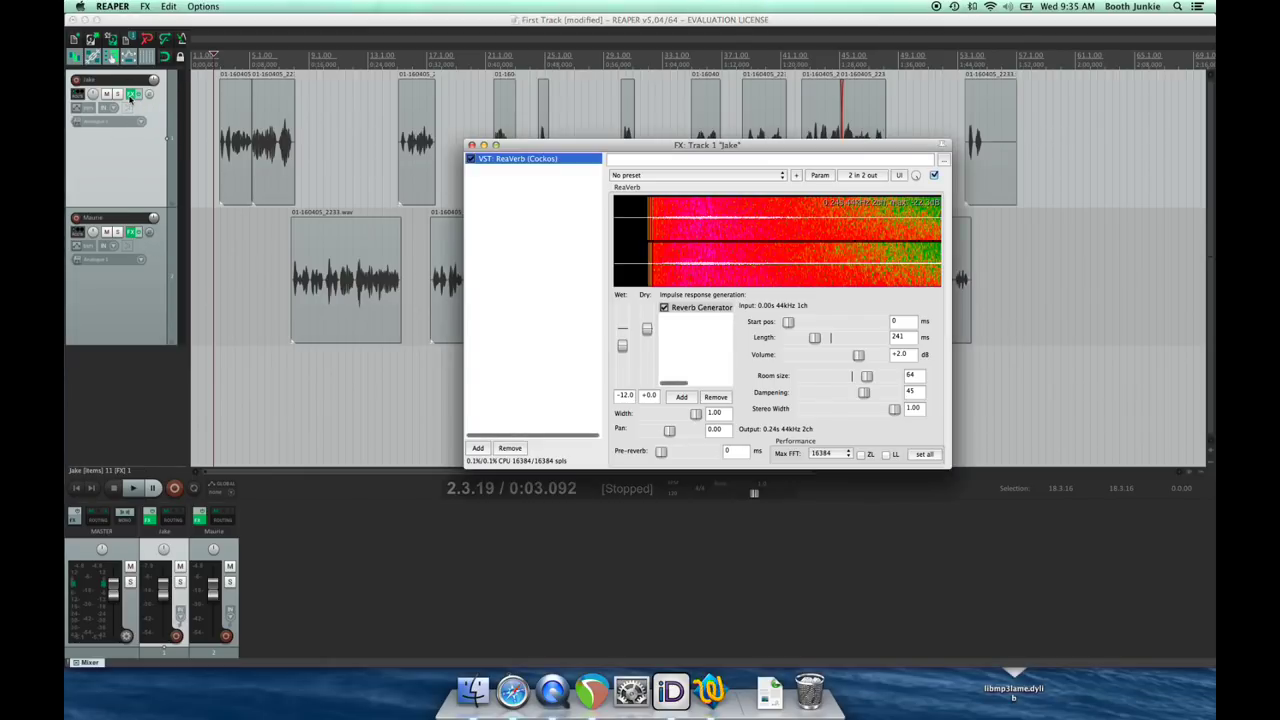
{"action": "right_click", "coordinate": [531, 289]}
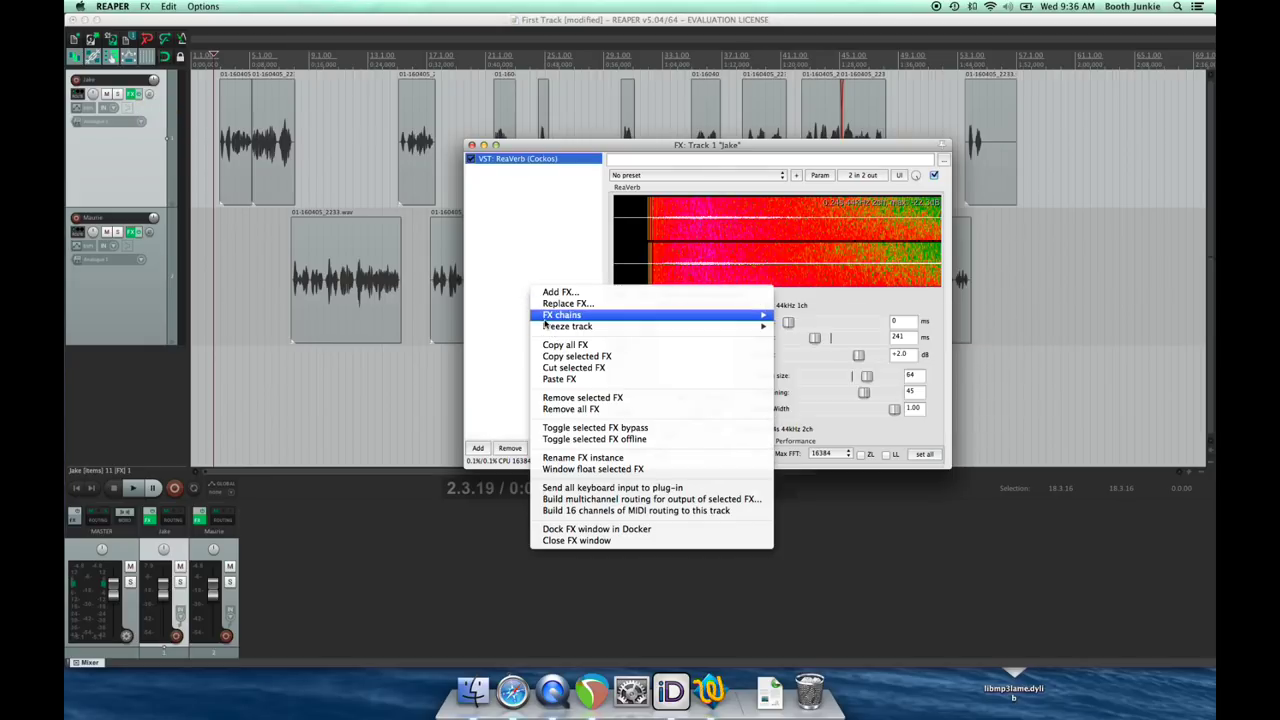
{"action": "mouse_move", "coordinate": [561, 318]}
{"action": "left_click", "coordinate": [793, 316]}
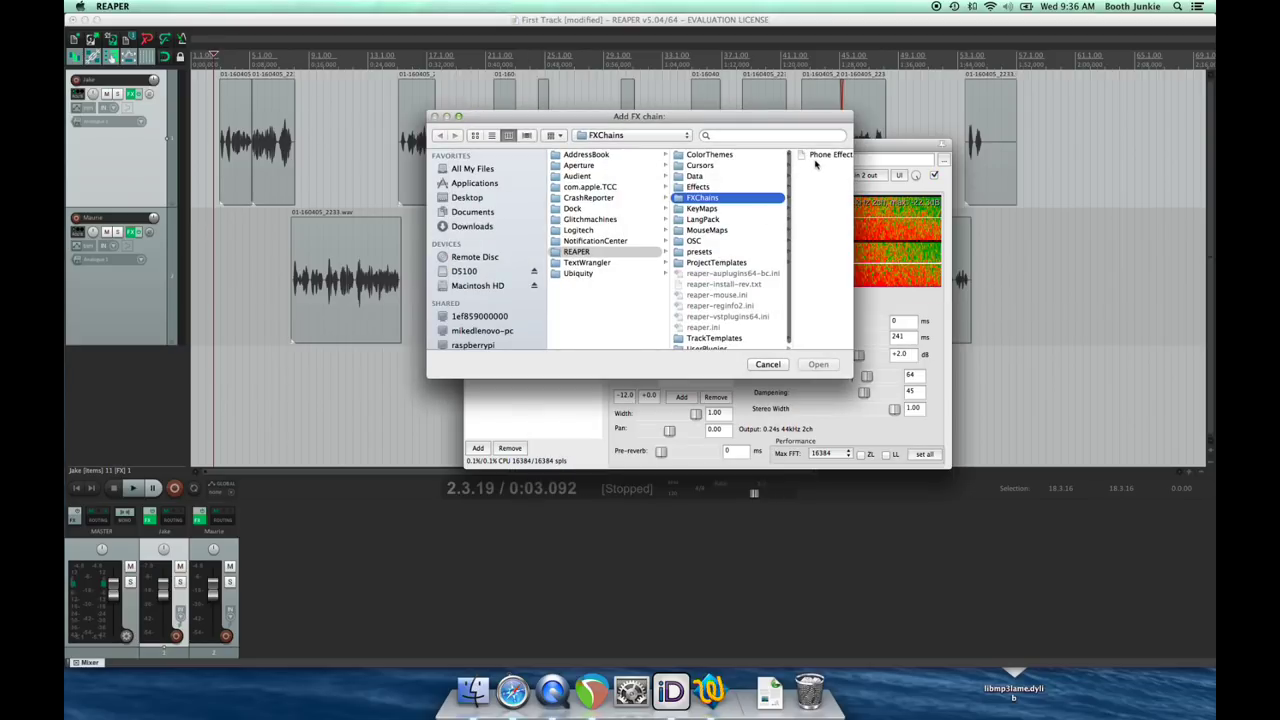
{"action": "left_click", "coordinate": [815, 160]}
{"action": "left_click", "coordinate": [818, 364]}
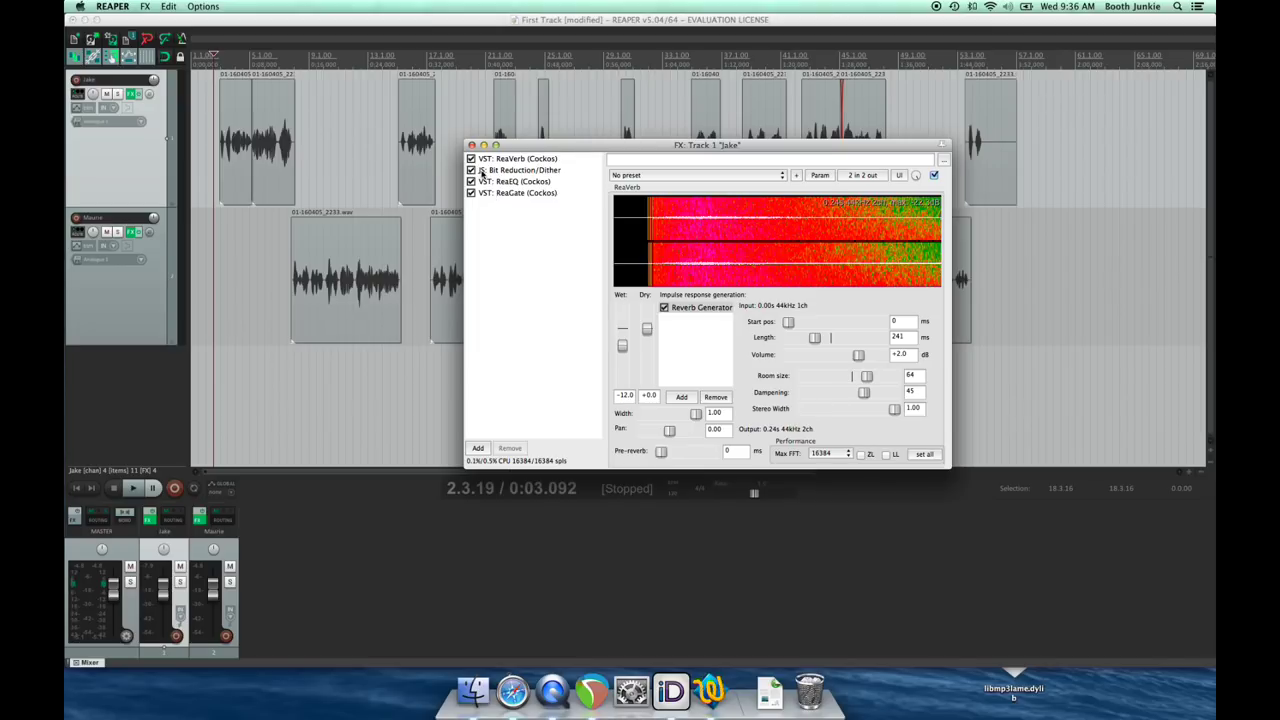
Bypass ReaVerb on the first track and audition the track from about 0:04.4
{"action": "left_click", "coordinate": [471, 158]}
{"action": "key", "text": "space"}
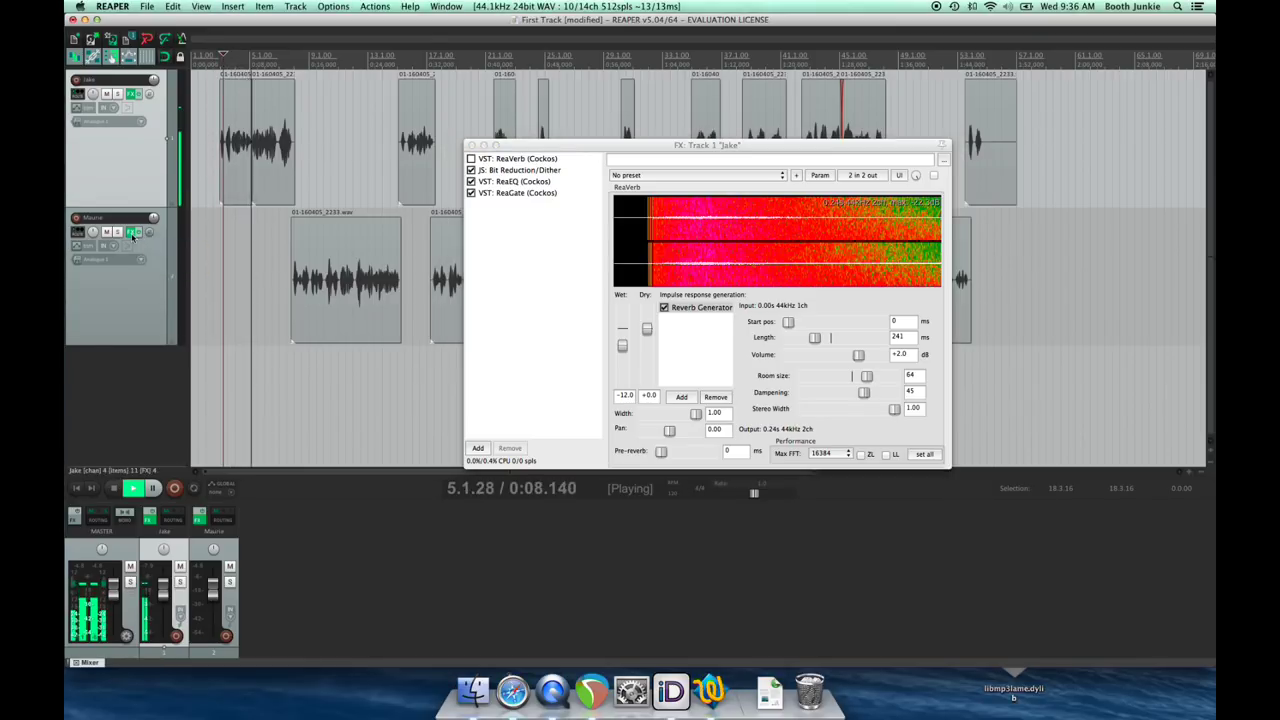
{"action": "key", "text": "space"}
Bypass the second track's whole effects chain and audition both tracks from about 0:04.4
{"action": "left_click", "coordinate": [133, 233]}
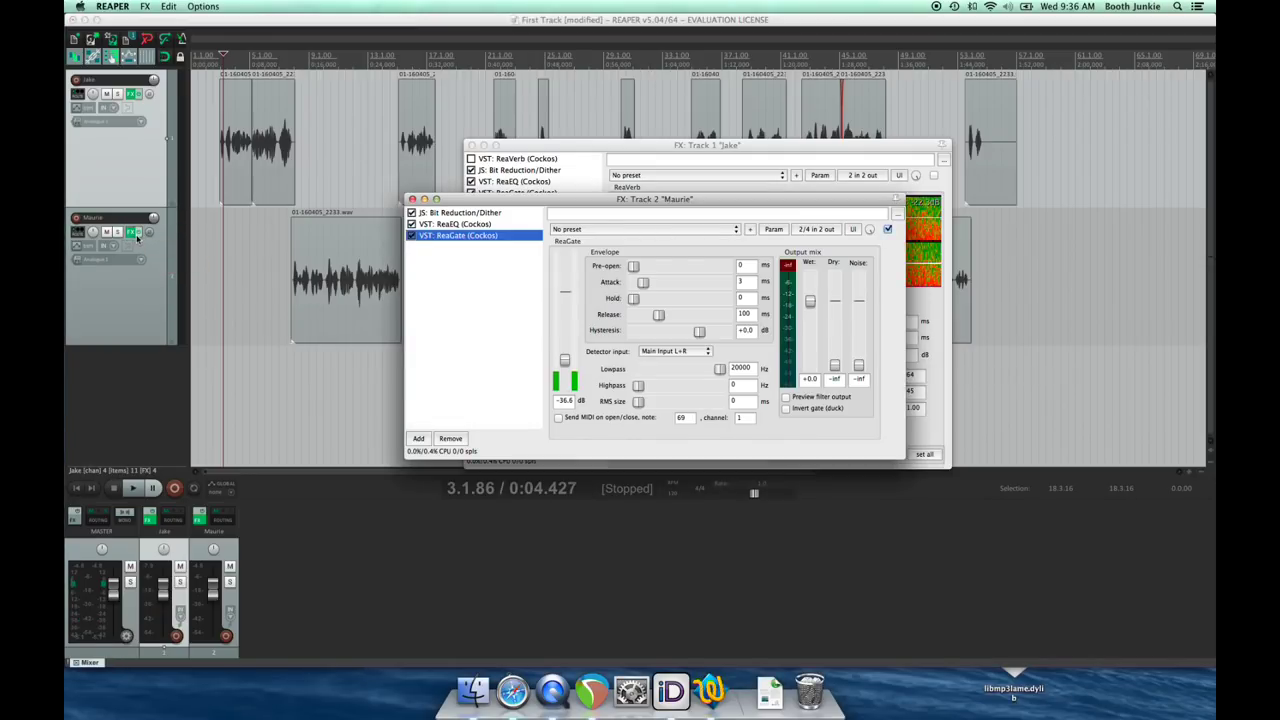
{"action": "left_click", "coordinate": [135, 232]}
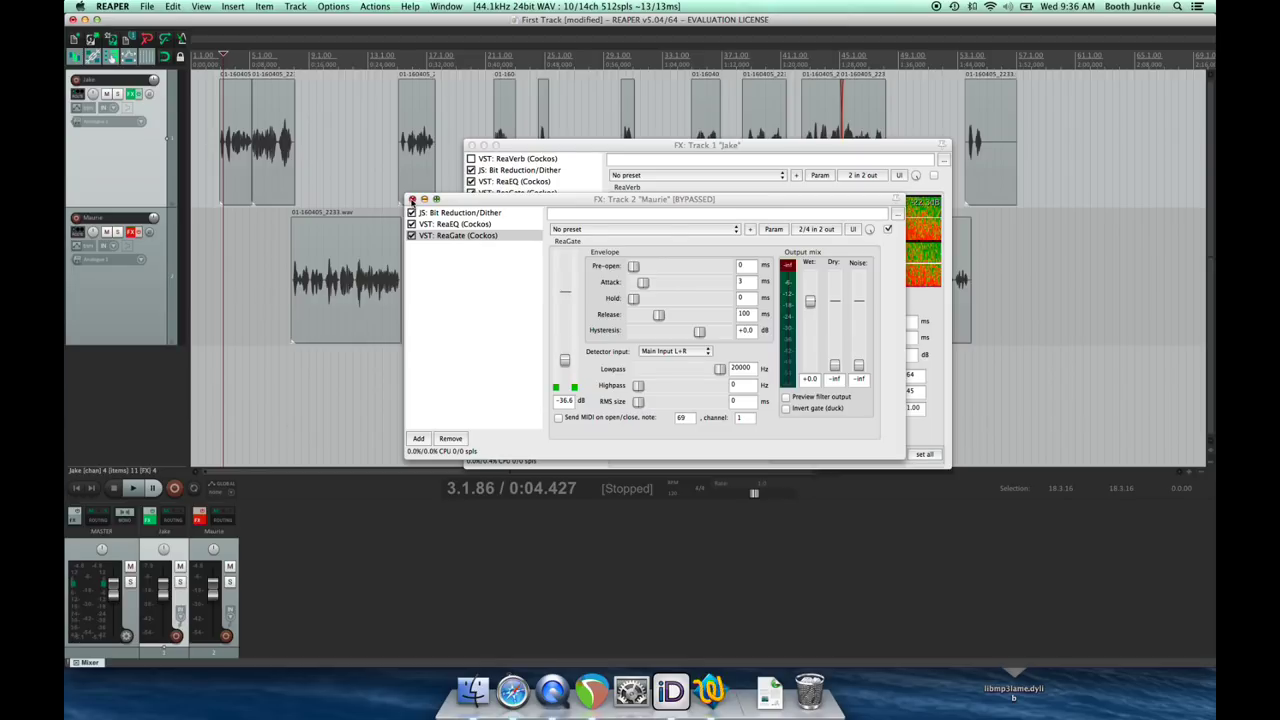
{"action": "left_click", "coordinate": [411, 200]}
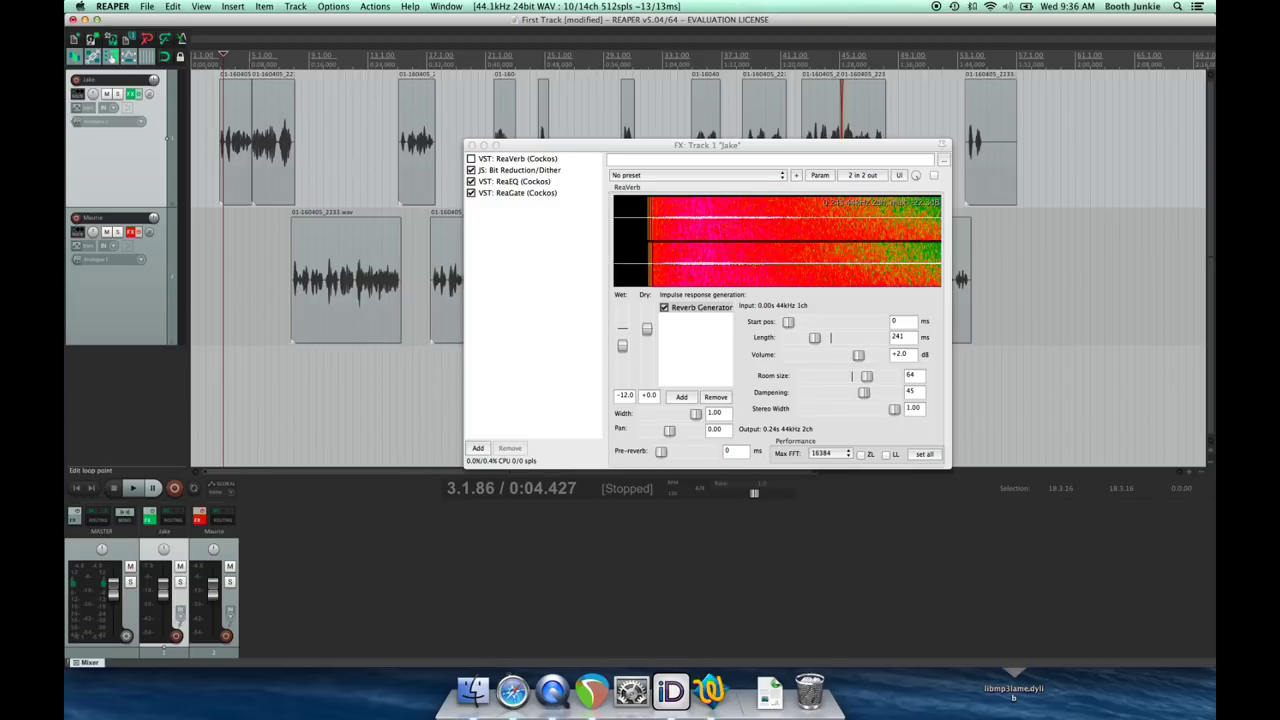
{"action": "key", "text": "space"}
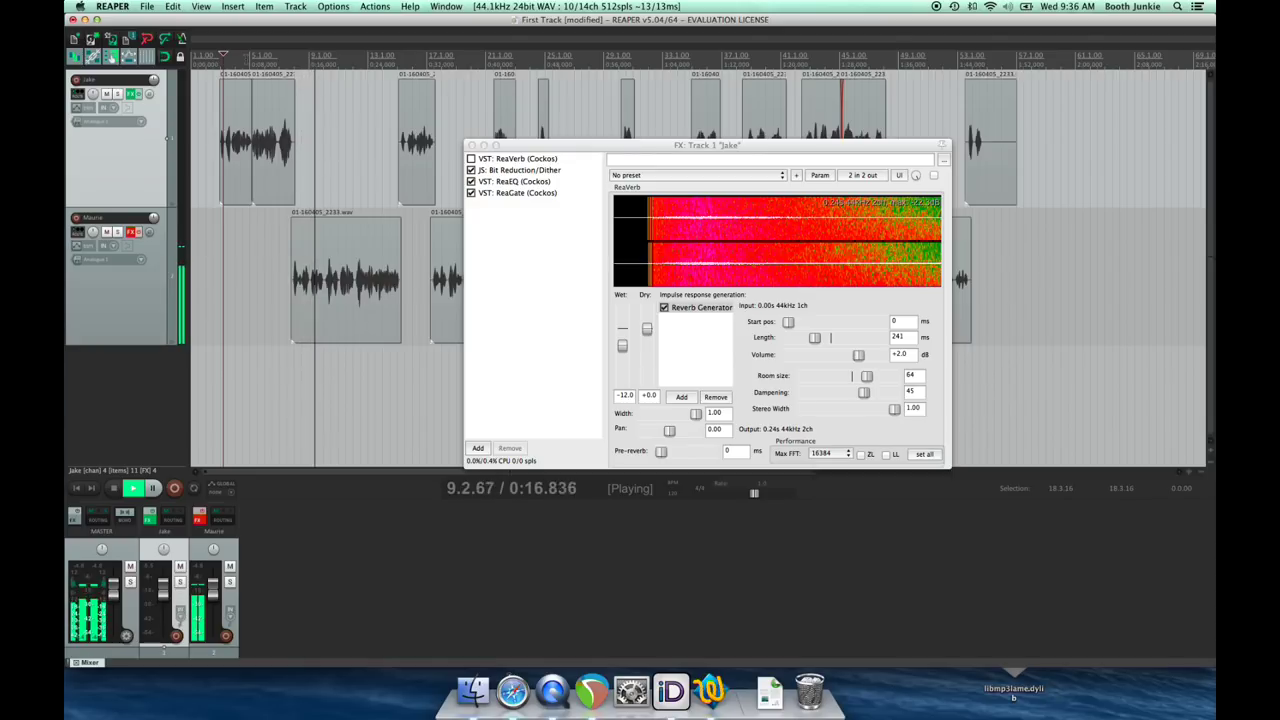
{"action": "key", "text": "space"}
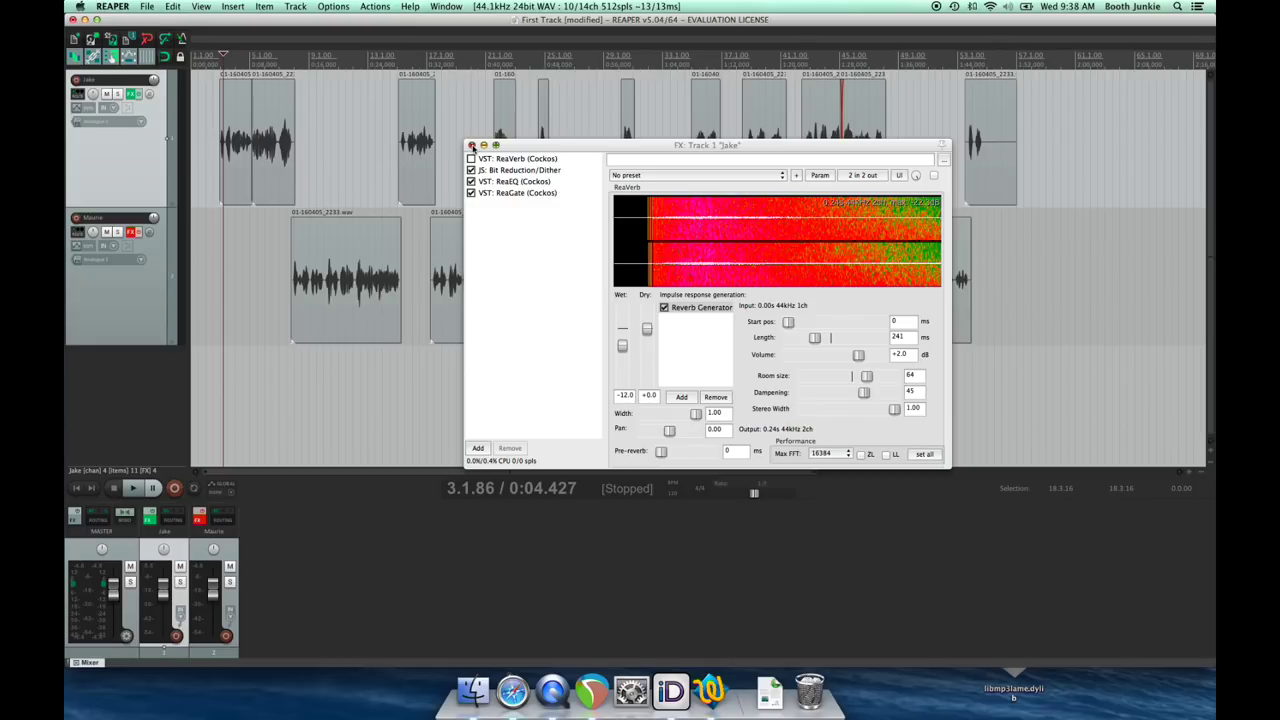
In the first track's effects chain, bypass Bit Reduction/Dither, ReaEQ and ReaGate, and re-enable ReaVerb
{"action": "left_click", "coordinate": [472, 145]}
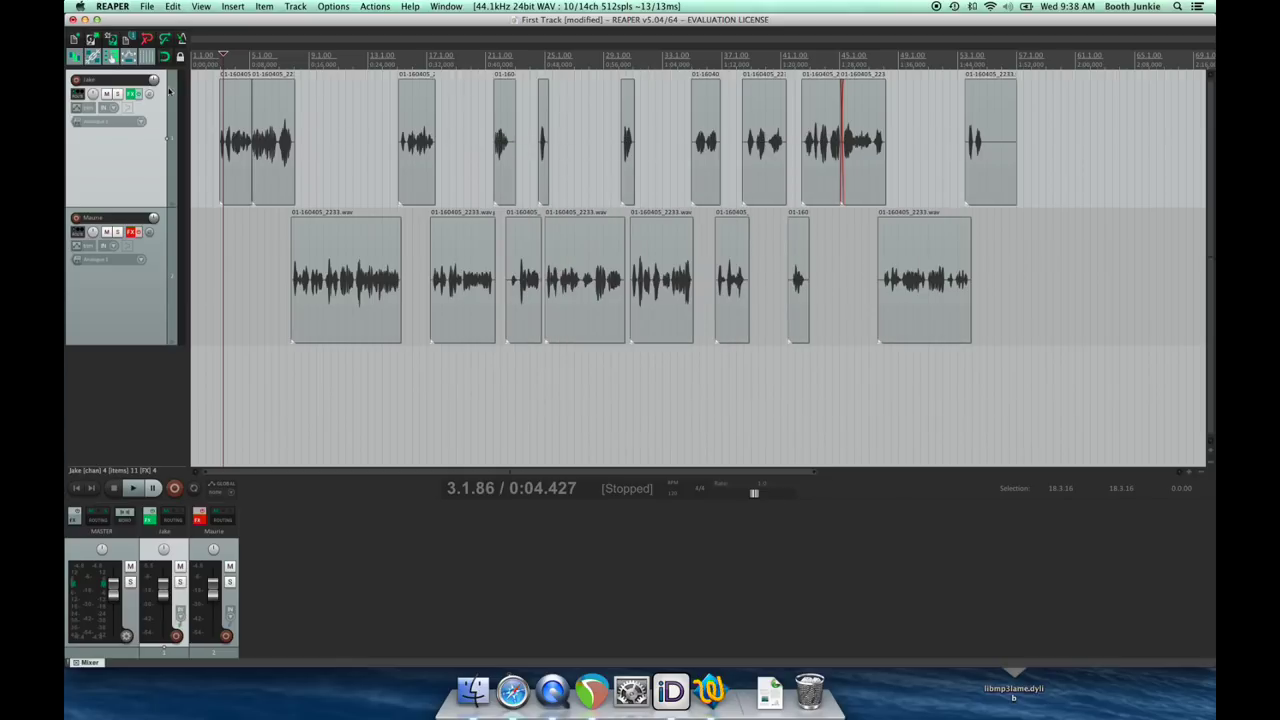
{"action": "left_click", "coordinate": [129, 96]}
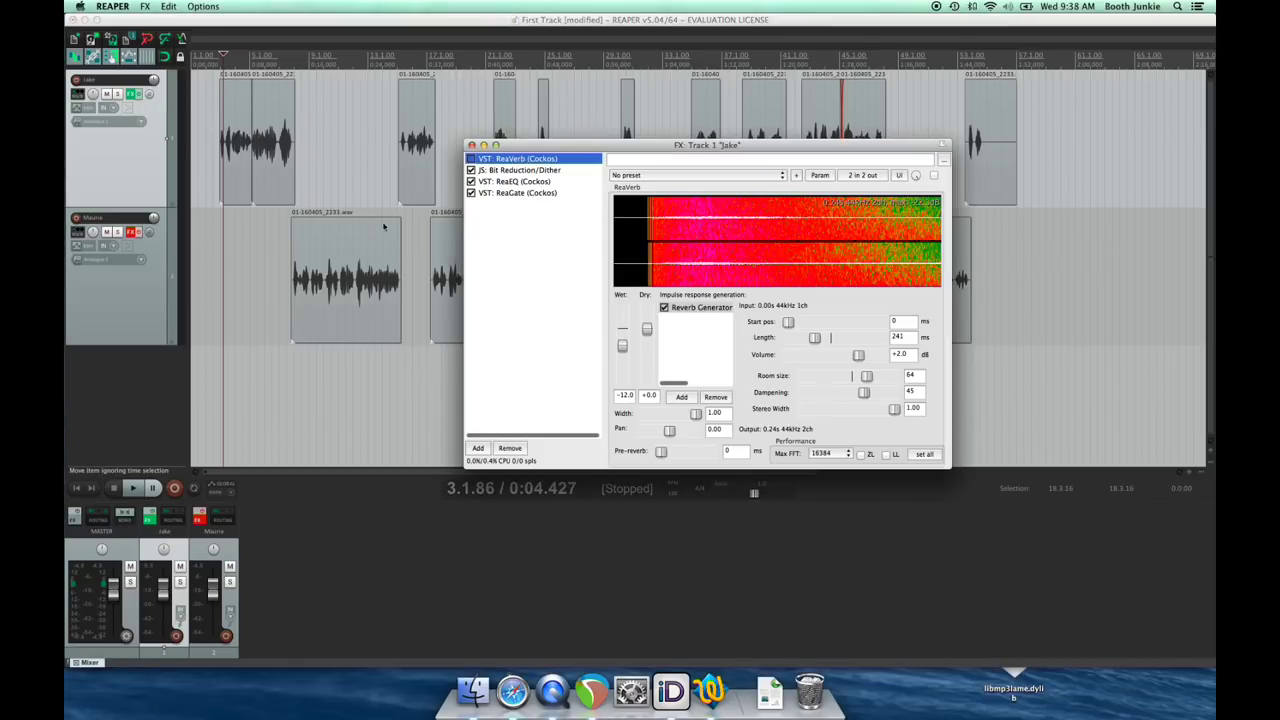
{"action": "left_click", "coordinate": [471, 170]}
{"action": "left_click", "coordinate": [471, 181]}
{"action": "left_click", "coordinate": [471, 192]}
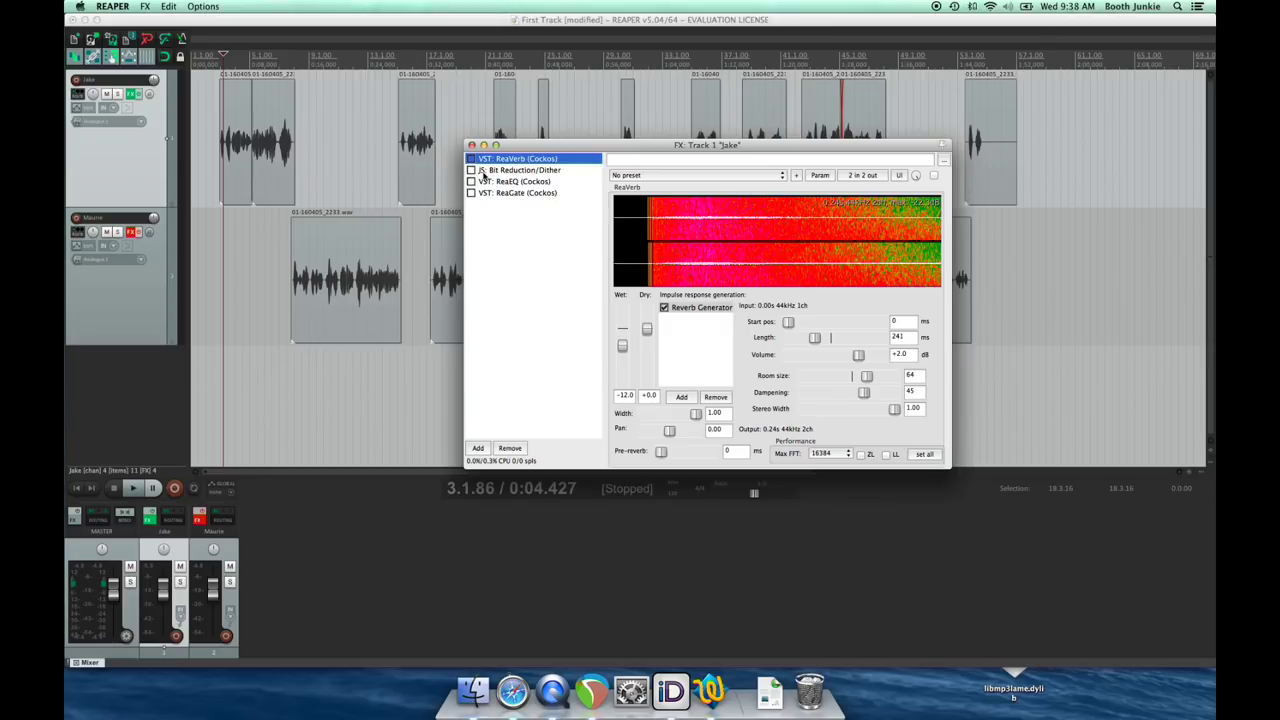
{"action": "left_click", "coordinate": [471, 159]}
{"action": "left_click", "coordinate": [498, 163]}
Save the first track's ReaVerb settings as a preset named "Sauna Room Effect" and close the effects window
{"action": "left_click", "coordinate": [797, 176]}
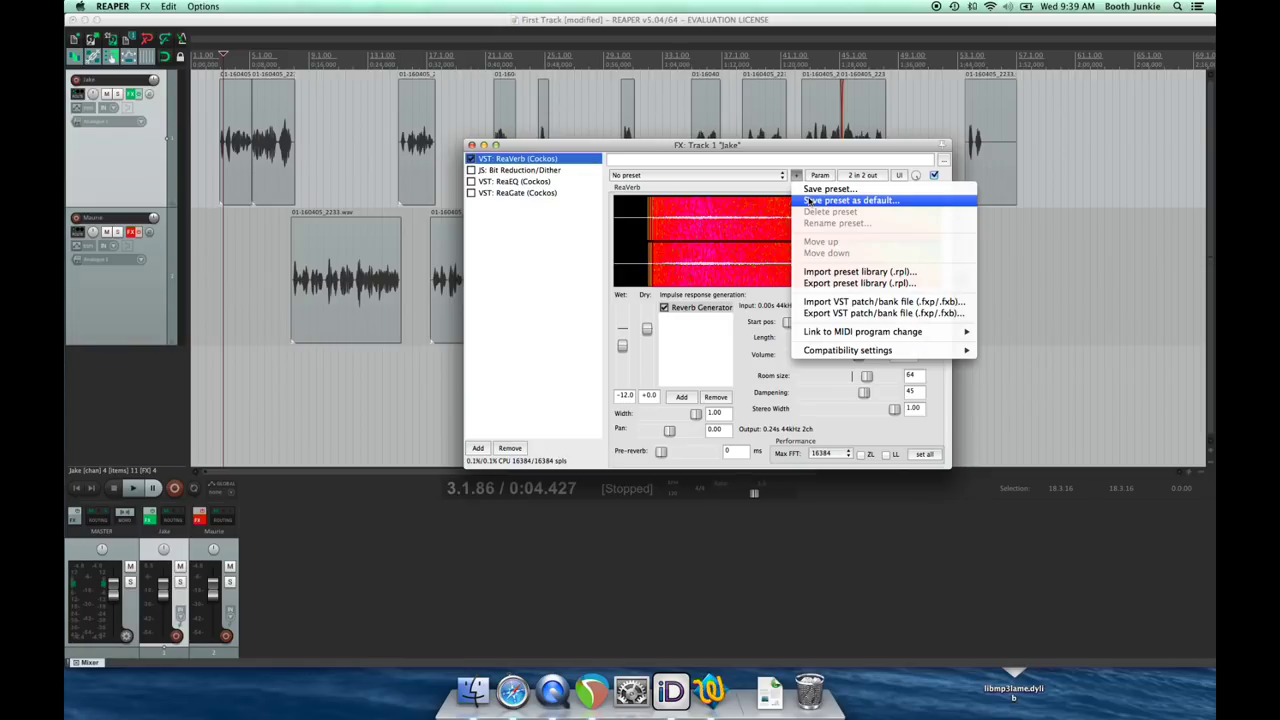
{"action": "left_click", "coordinate": [814, 189]}
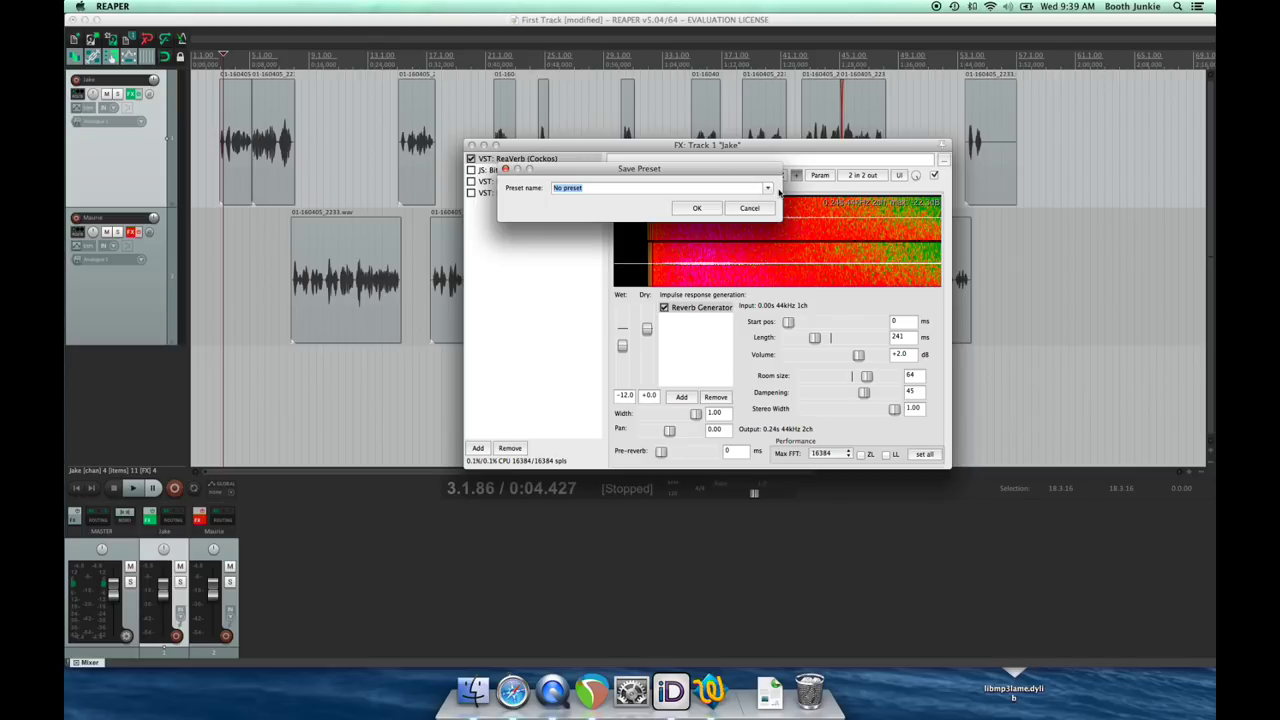
{"action": "type", "text": "Sauna Room Effect"}
{"action": "left_click", "coordinate": [694, 209]}
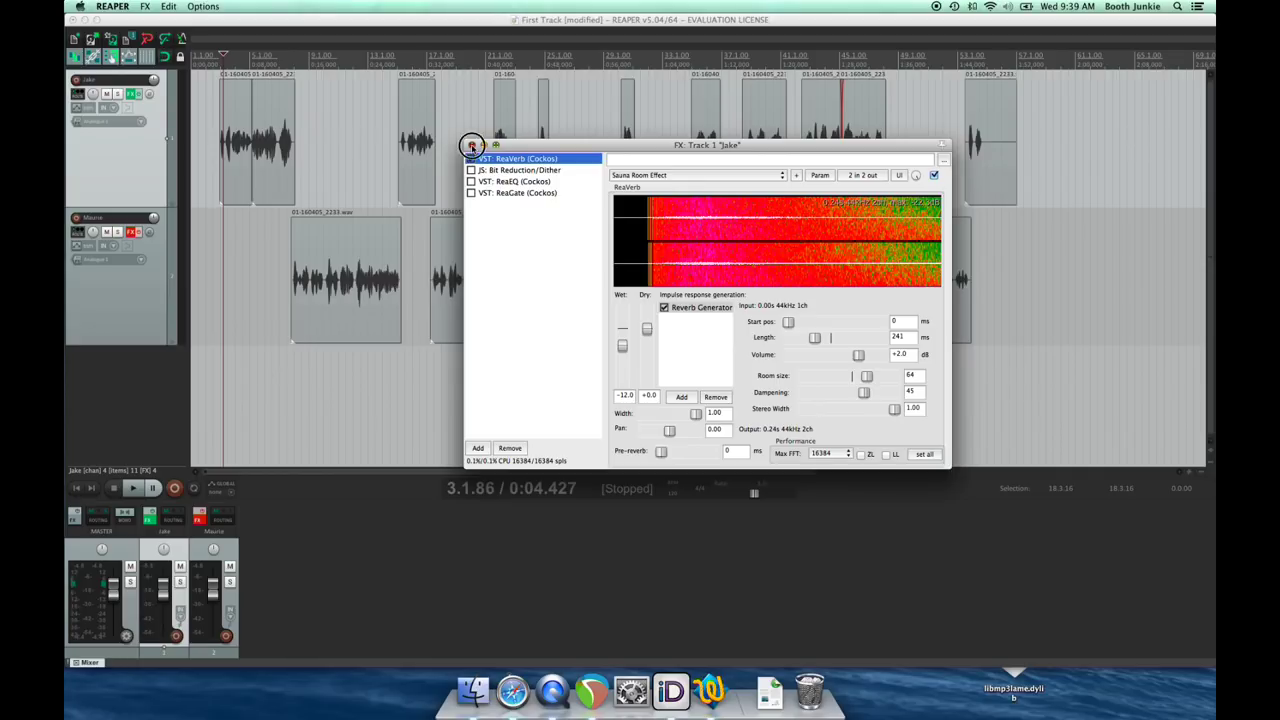
{"action": "left_click", "coordinate": [472, 146]}
Add ReaVerb (Cockos) to the second track's effects chain and load the Sauna Room Effect preset
{"action": "left_click", "coordinate": [128, 234]}
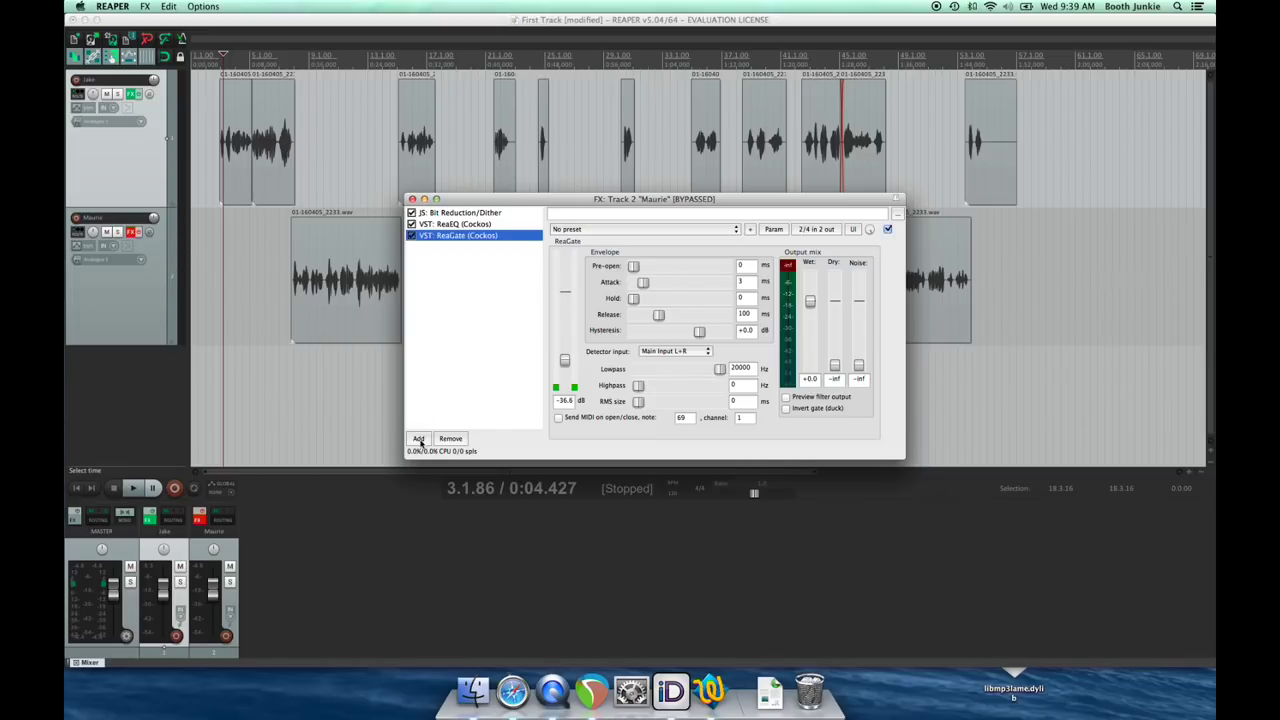
{"action": "left_click", "coordinate": [420, 438]}
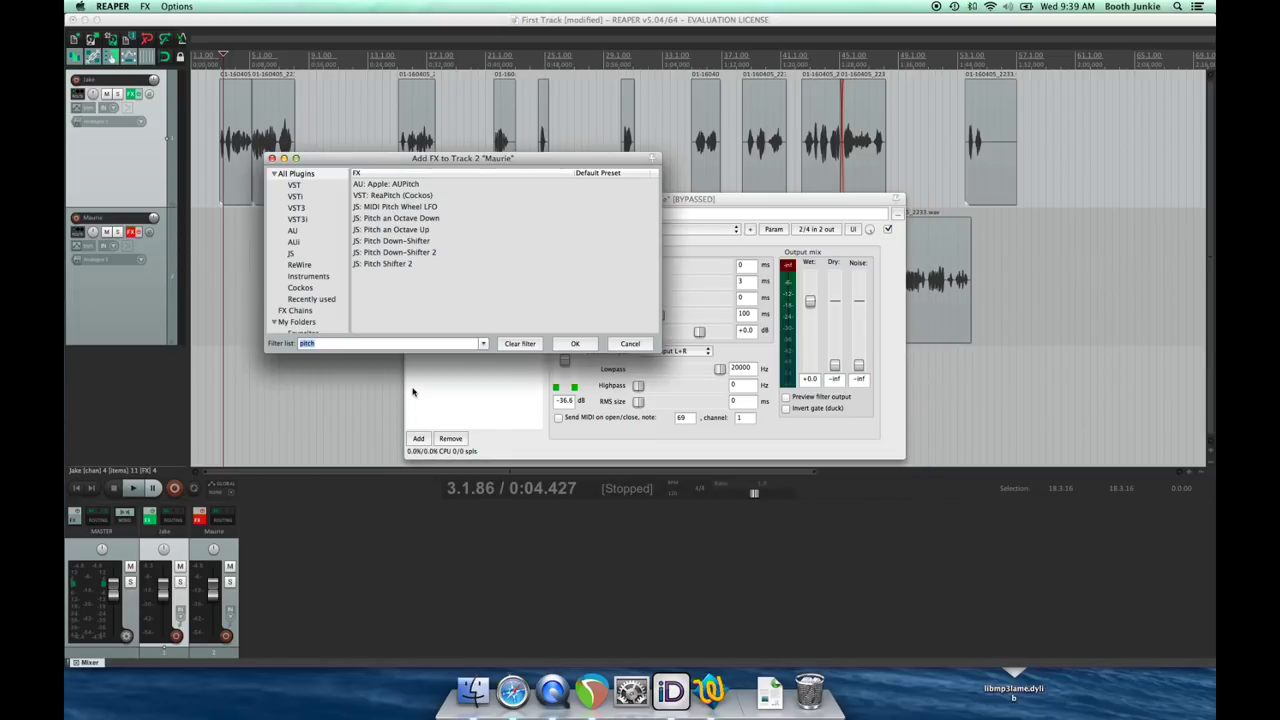
{"action": "type", "text": "verb"}
{"action": "left_click", "coordinate": [375, 196]}
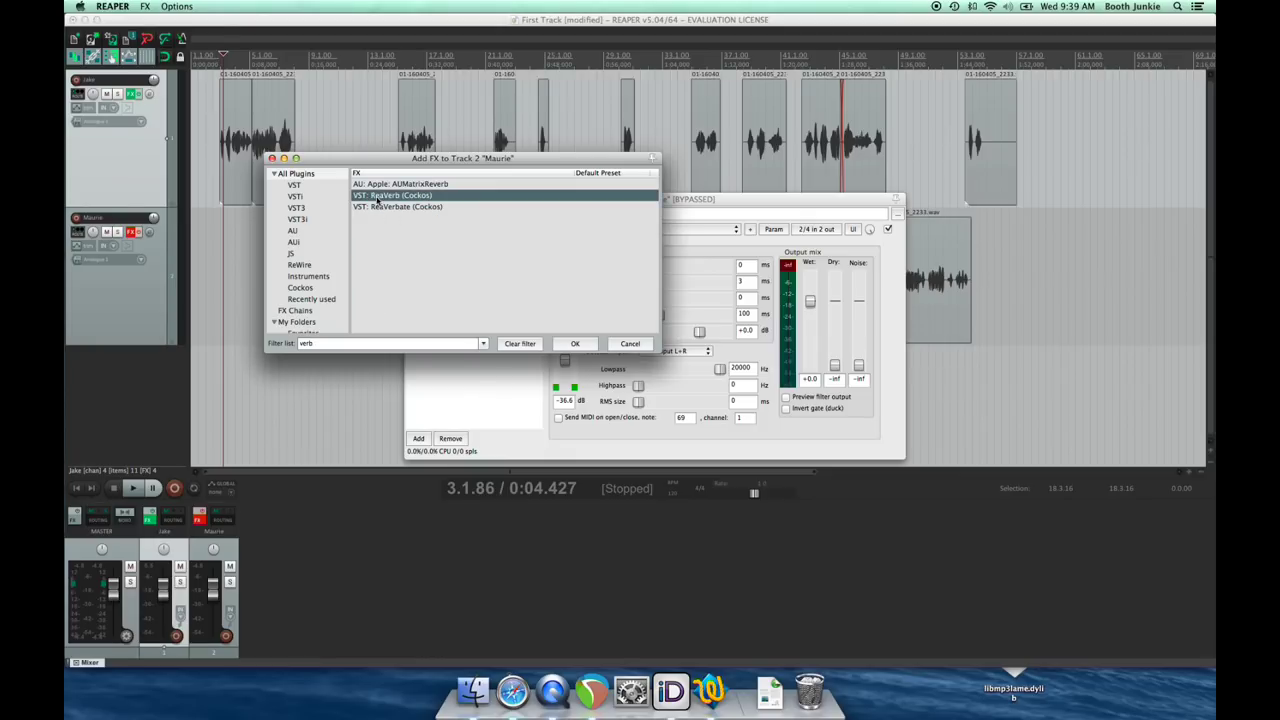
{"action": "left_click", "coordinate": [566, 344]}
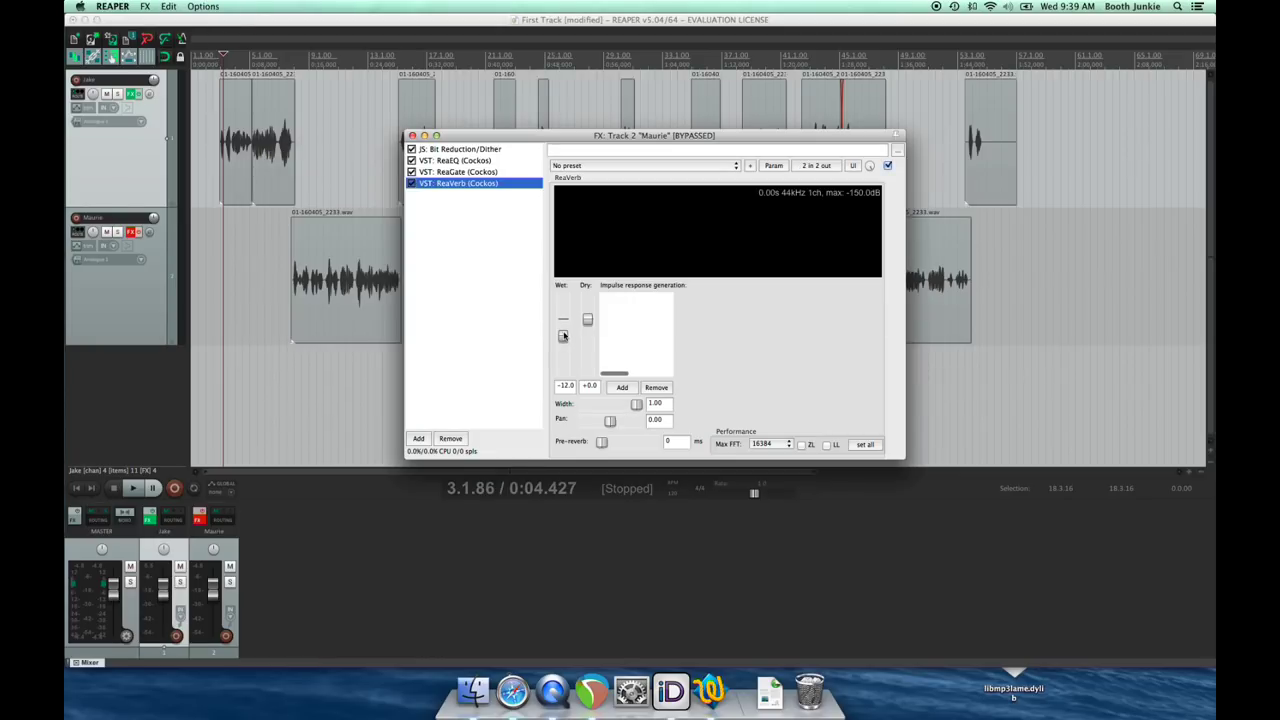
{"action": "left_click", "coordinate": [588, 166]}
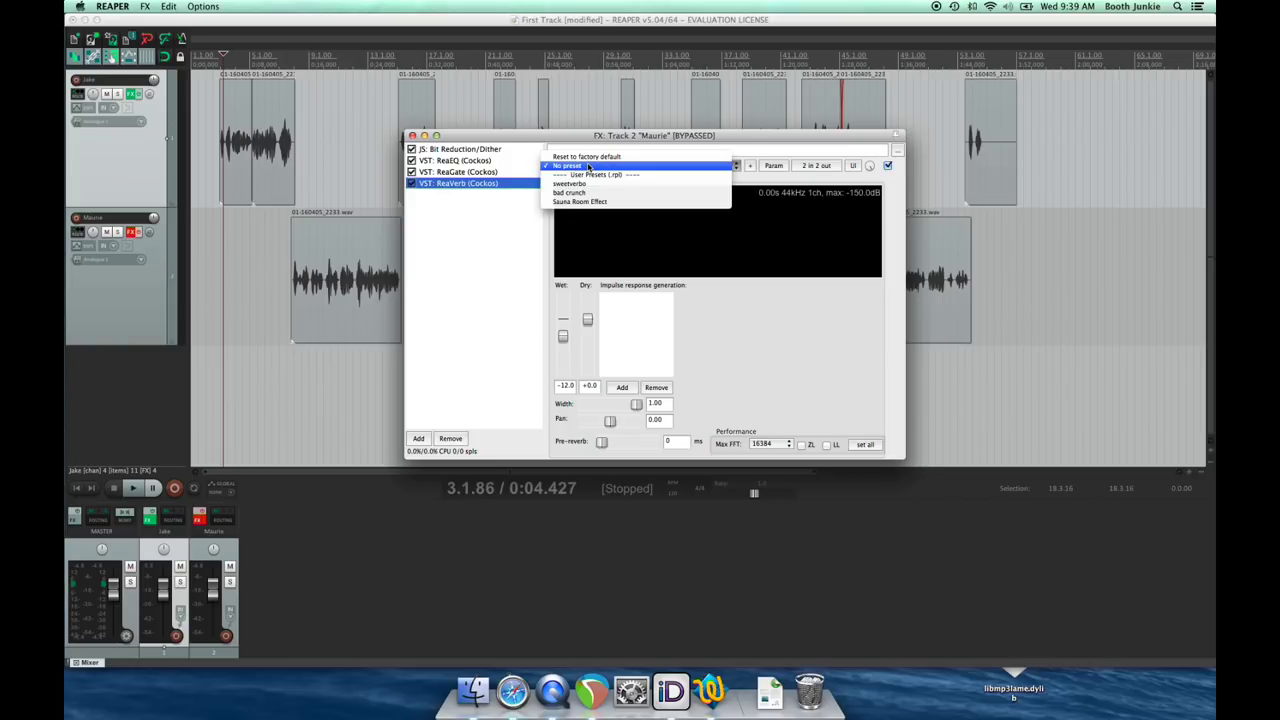
{"action": "left_click", "coordinate": [586, 201]}
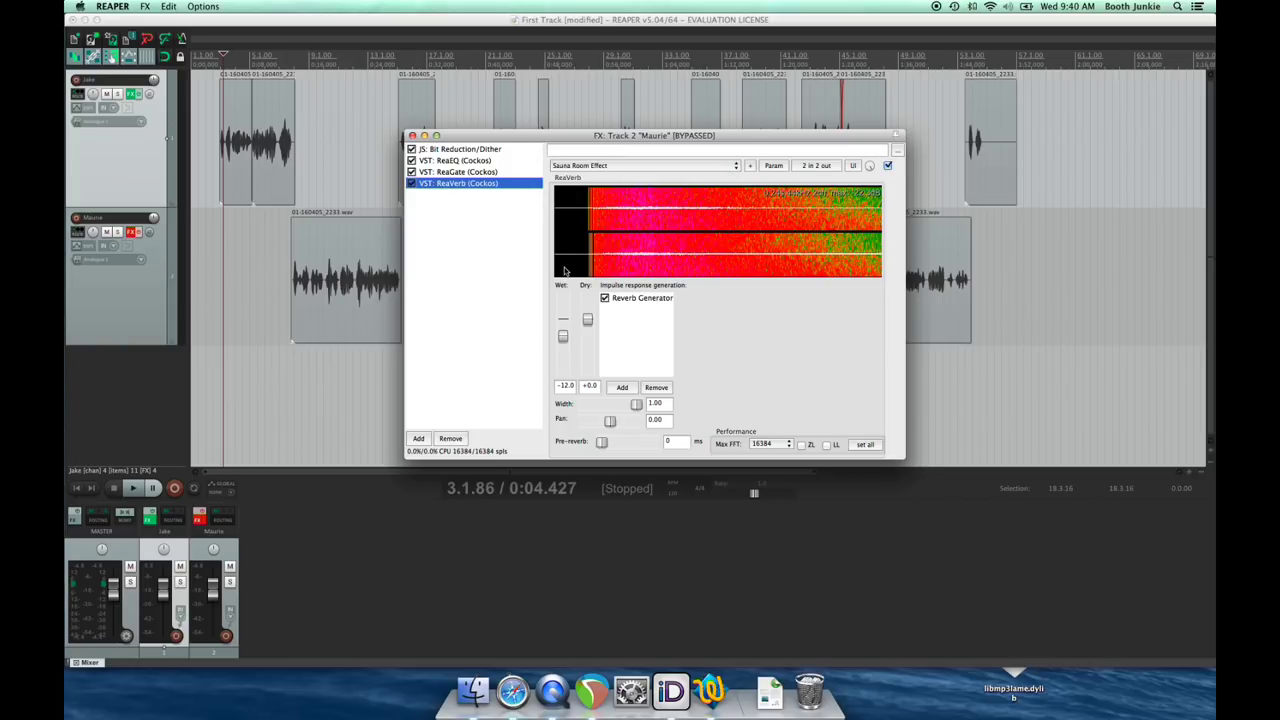
Bypass Bit Reduction/Dither, ReaEQ and ReaGate on the second track, and re-enable its effects chain with only ReaVerb active
{"action": "left_click", "coordinate": [411, 149]}
{"action": "left_click", "coordinate": [411, 160]}
{"action": "left_click", "coordinate": [411, 172]}
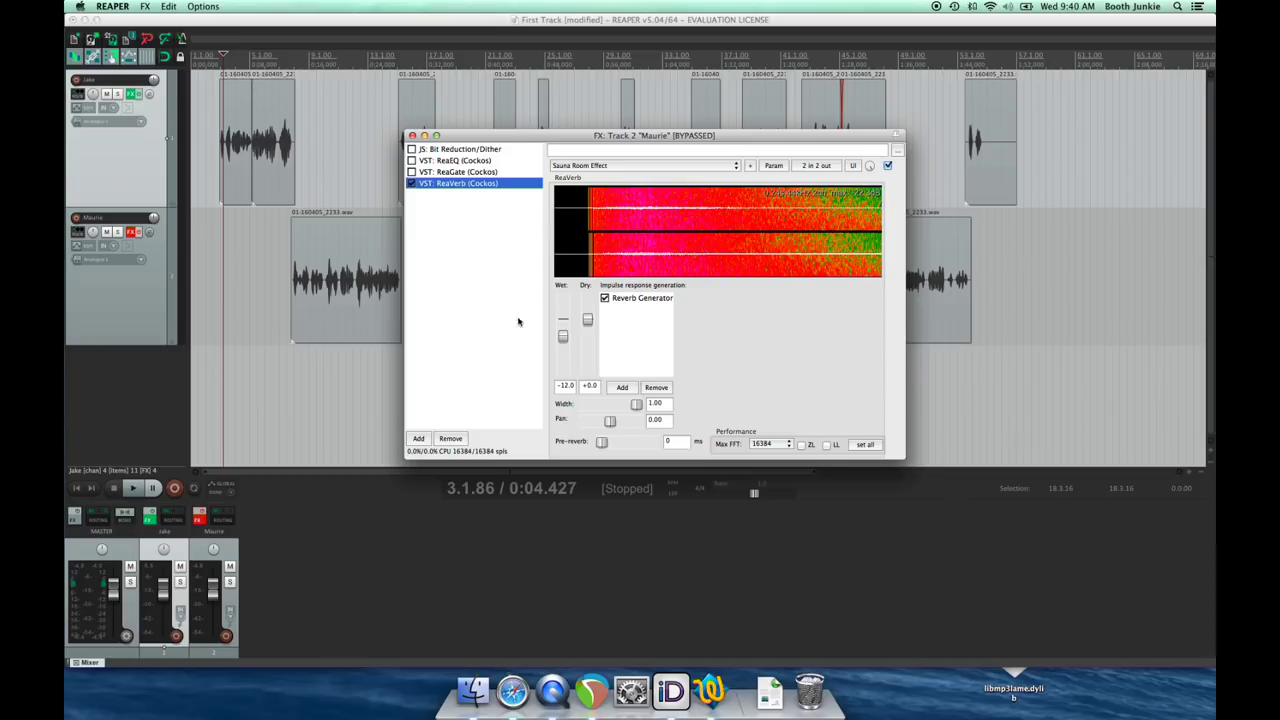
{"action": "left_click", "coordinate": [412, 136]}
{"action": "left_click", "coordinate": [133, 231]}
{"action": "left_click", "coordinate": [412, 136]}
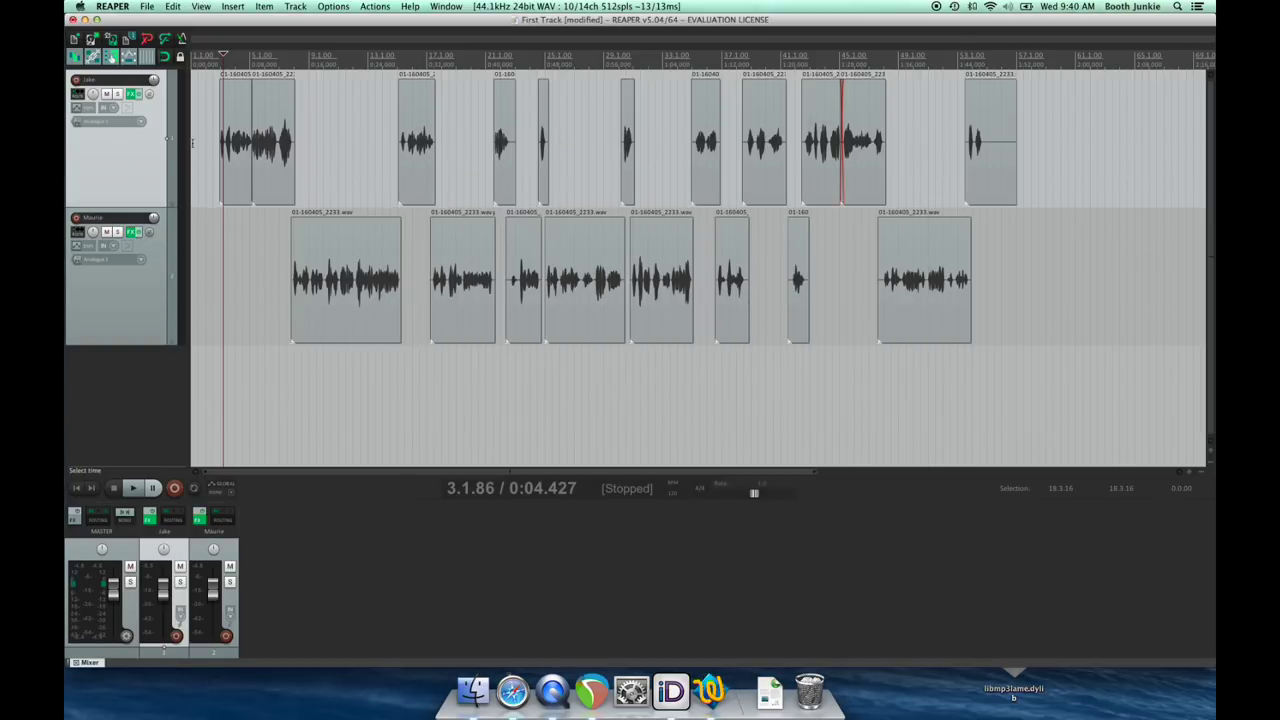
On the first track, enable Bit Reduction/Dither, ReaEQ and ReaGate, bypass ReaVerb, and close the effects window
{"action": "left_click", "coordinate": [131, 94]}
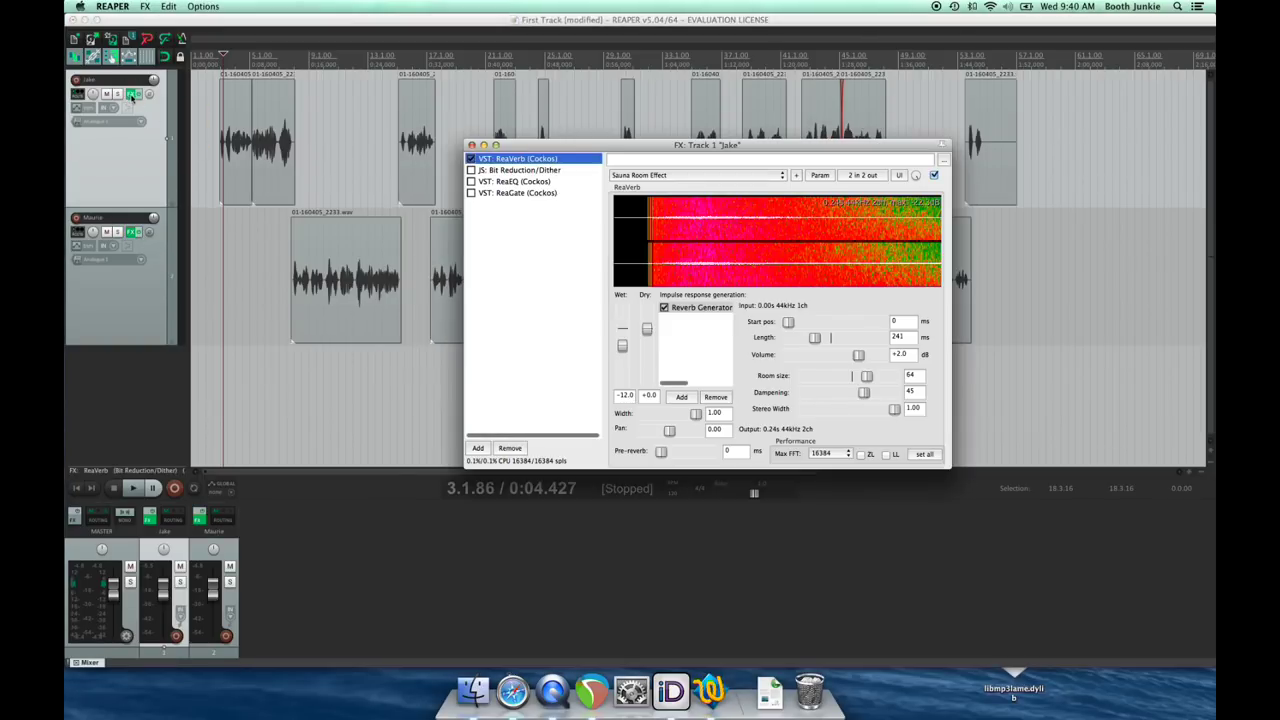
{"action": "left_click", "coordinate": [472, 170]}
{"action": "left_click", "coordinate": [471, 181]}
{"action": "left_click", "coordinate": [471, 192]}
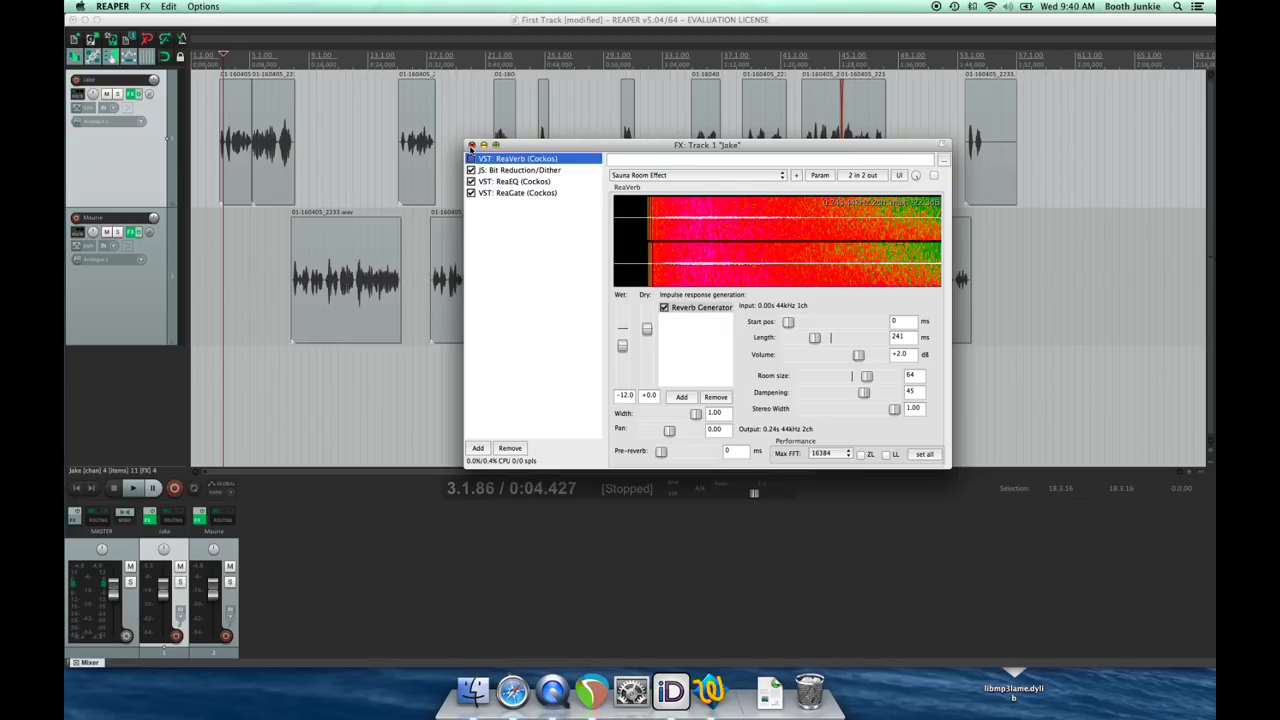
{"action": "left_click", "coordinate": [471, 145]}
Audition both tracks with the swapped effects from about 0:10.4
{"action": "left_click", "coordinate": [267, 60]}
{"action": "key", "text": "space"}
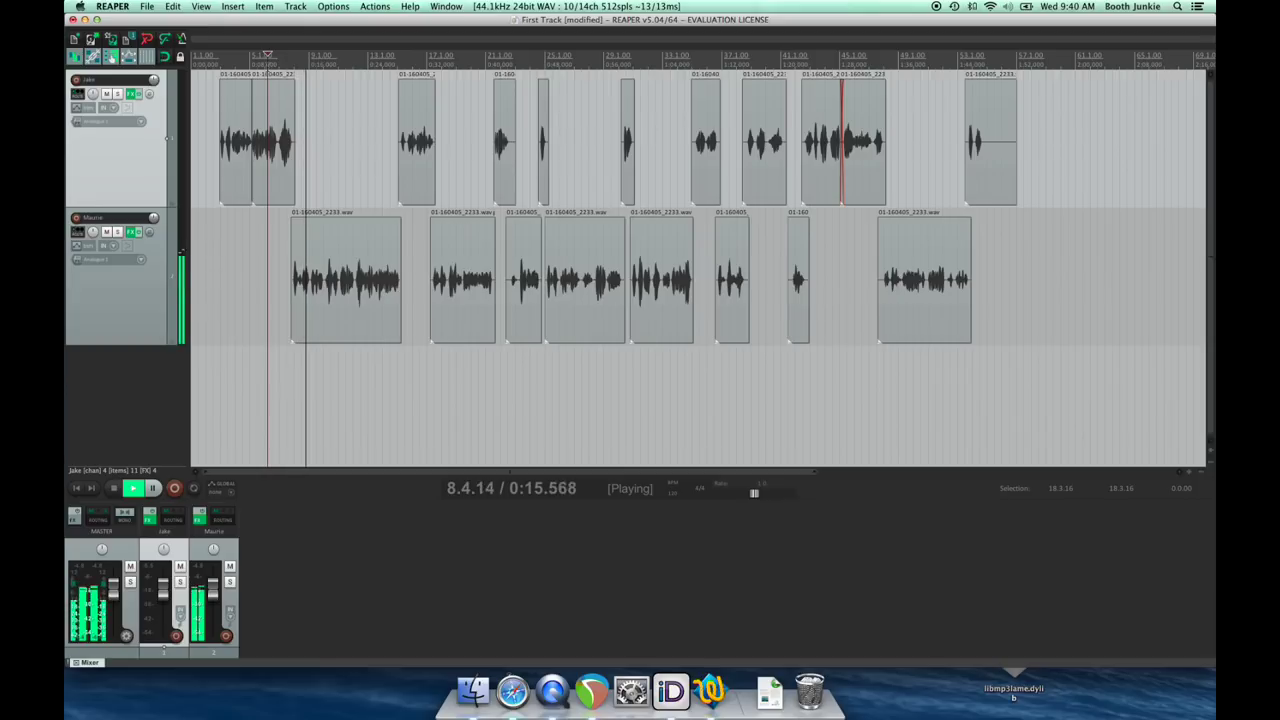
{"action": "key", "text": "space"}
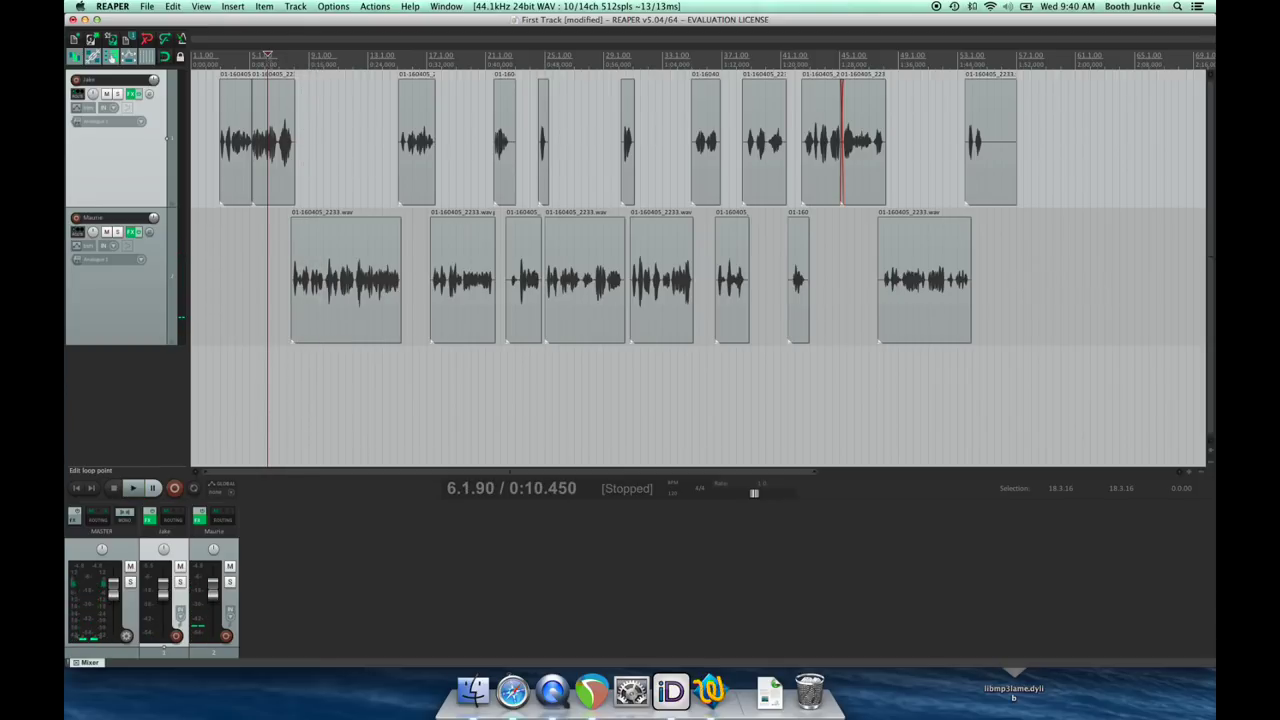